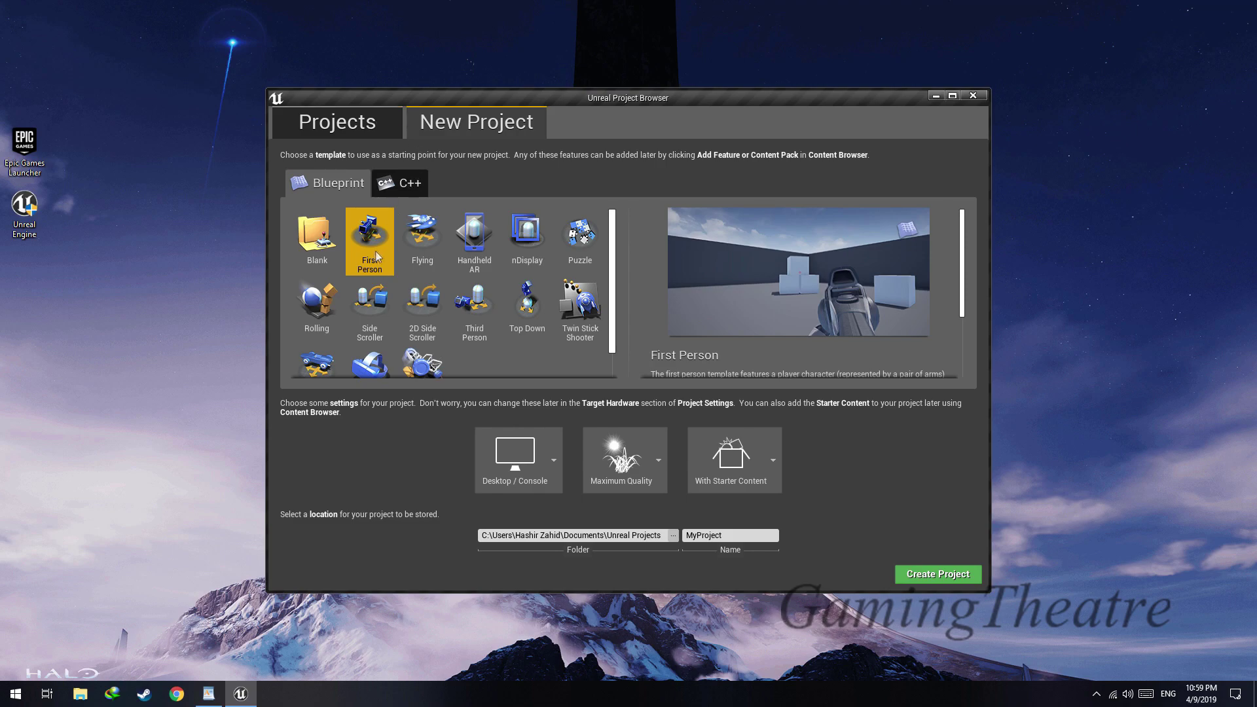
Create the First Person Blueprint project named Room in the G:\Unreal Engine\Projects folder, with starter content included
left_click(673, 534)
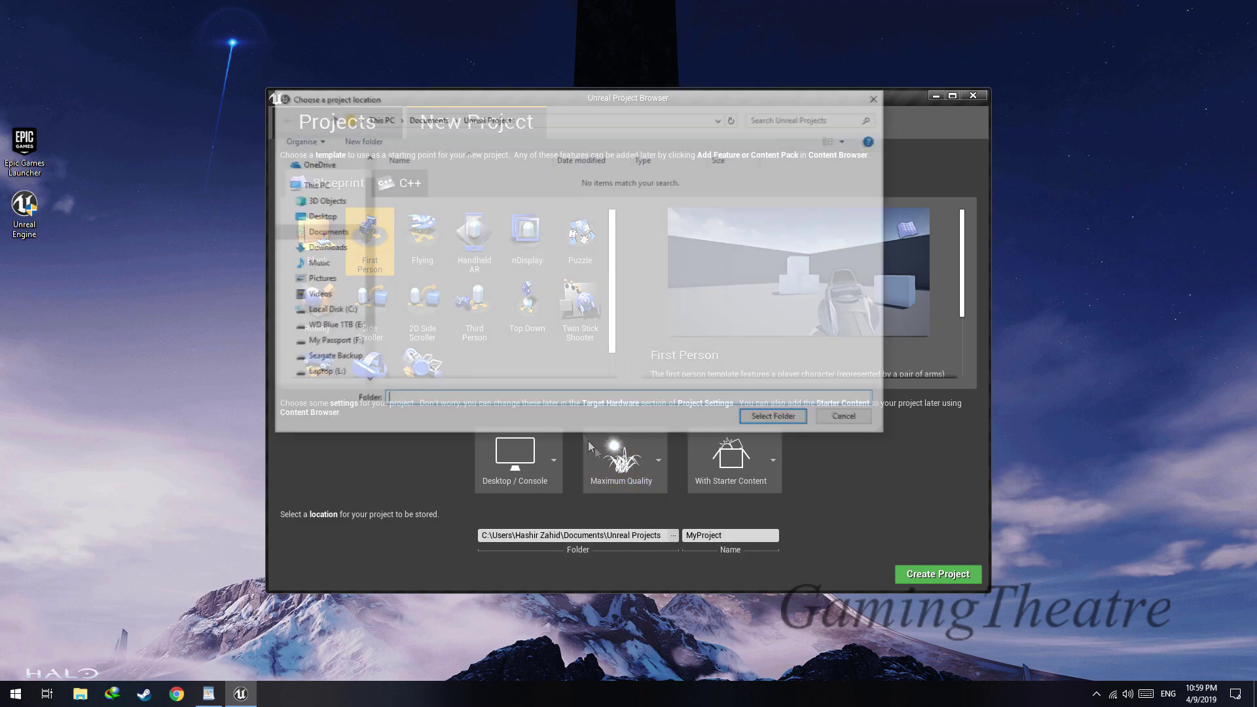
left_click(332, 357)
double_click(453, 304)
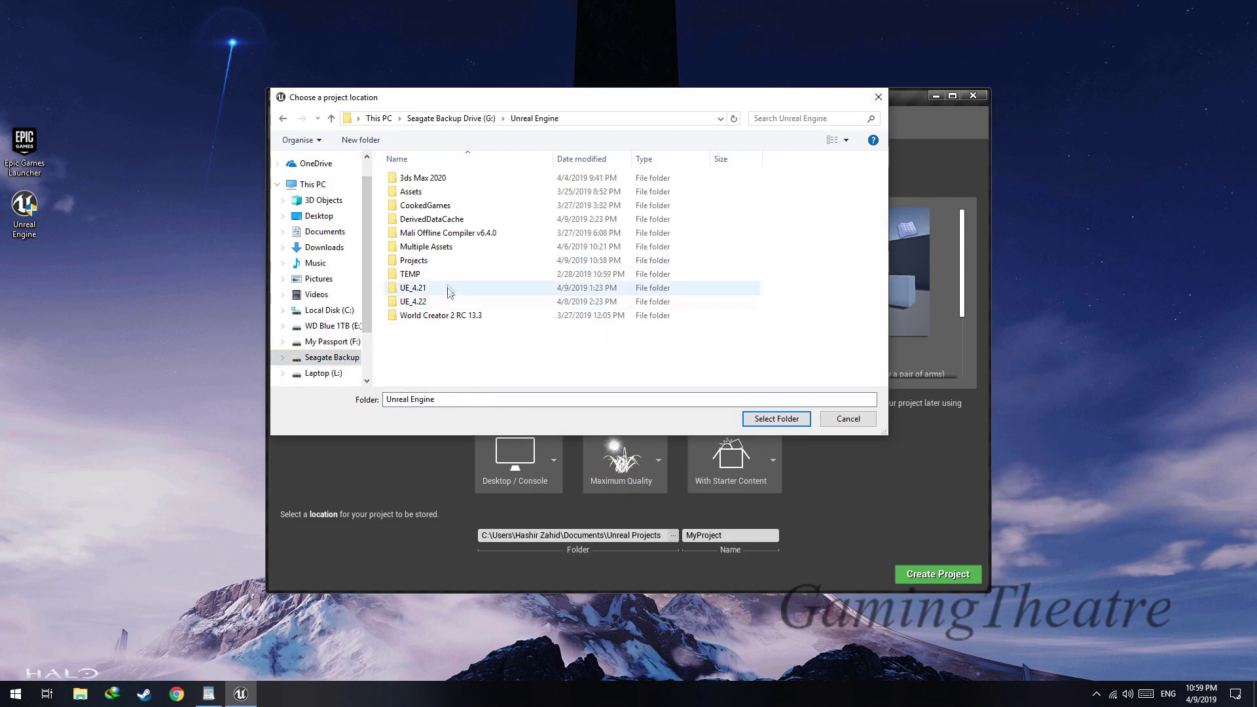
double_click(412, 260)
left_click(778, 419)
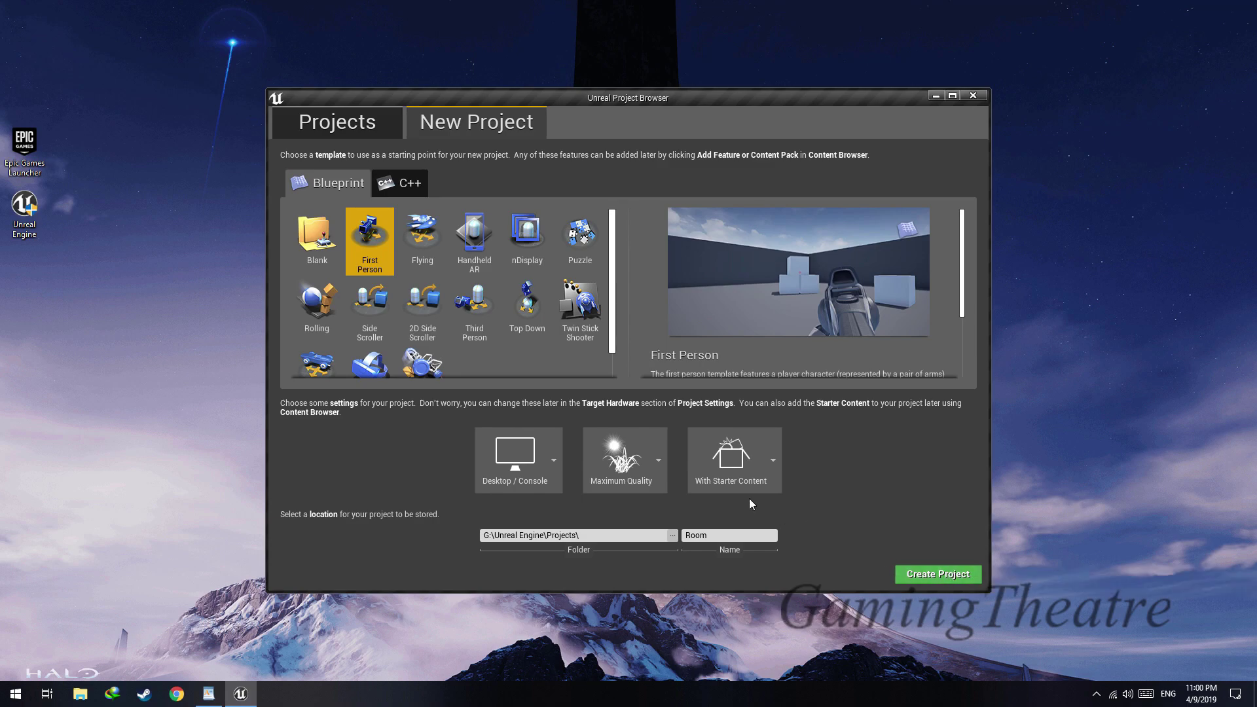
left_click(940, 575)
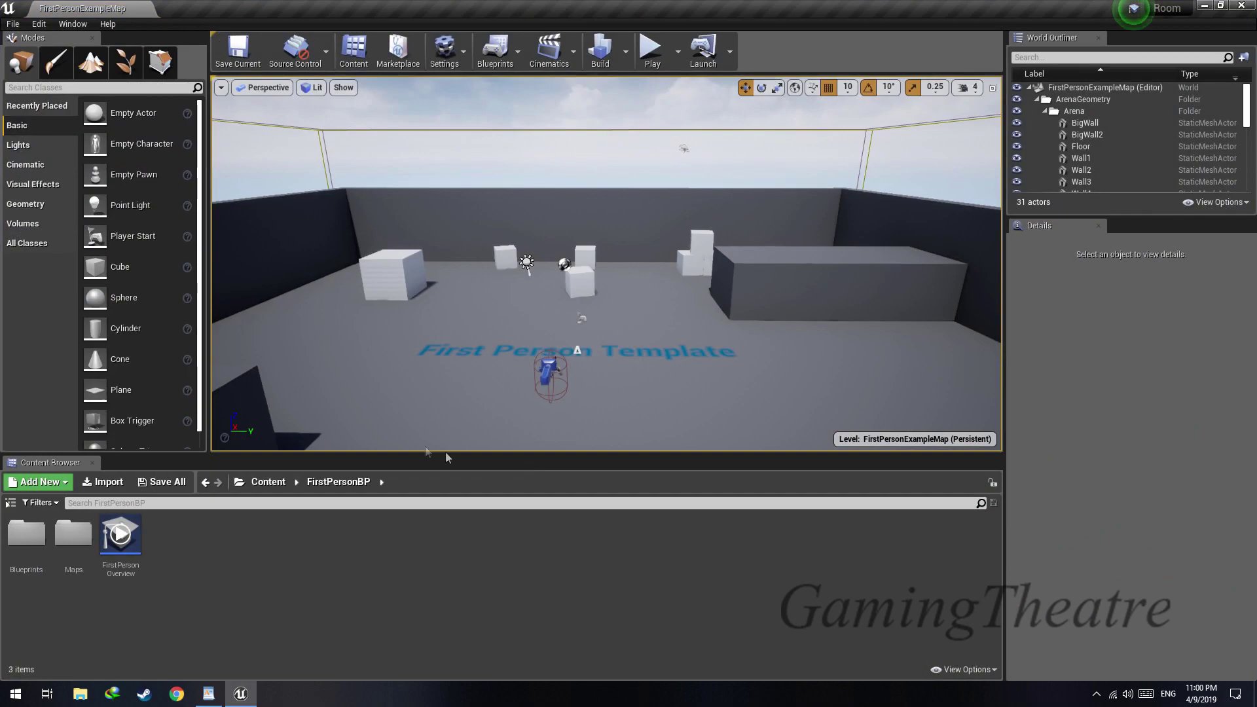
Create a new level from the Default template and delete its floor
left_click(13, 25)
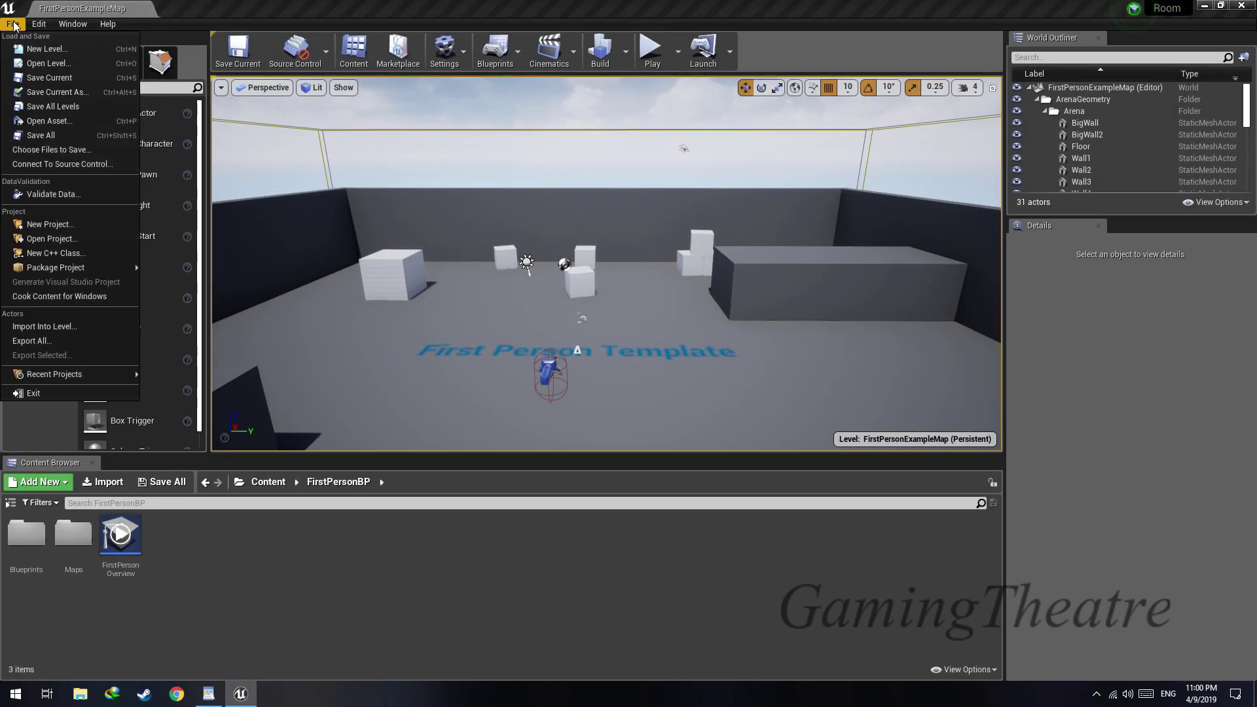
left_click(46, 50)
left_click(533, 289)
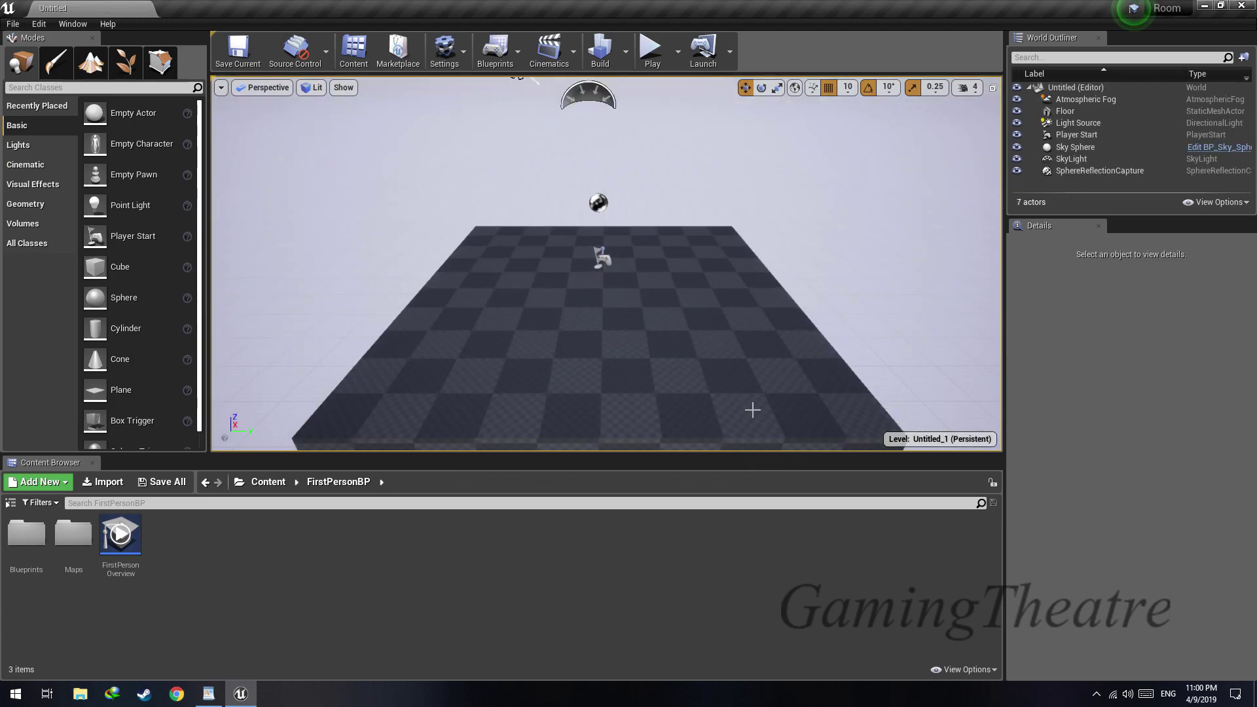
mouse_move(610, 302)
right_mouse_down()
mouse_move(557, 315)
mouse_move(592, 330)
mouse_move(610, 303)
right_mouse_up()
left_click(655, 321)
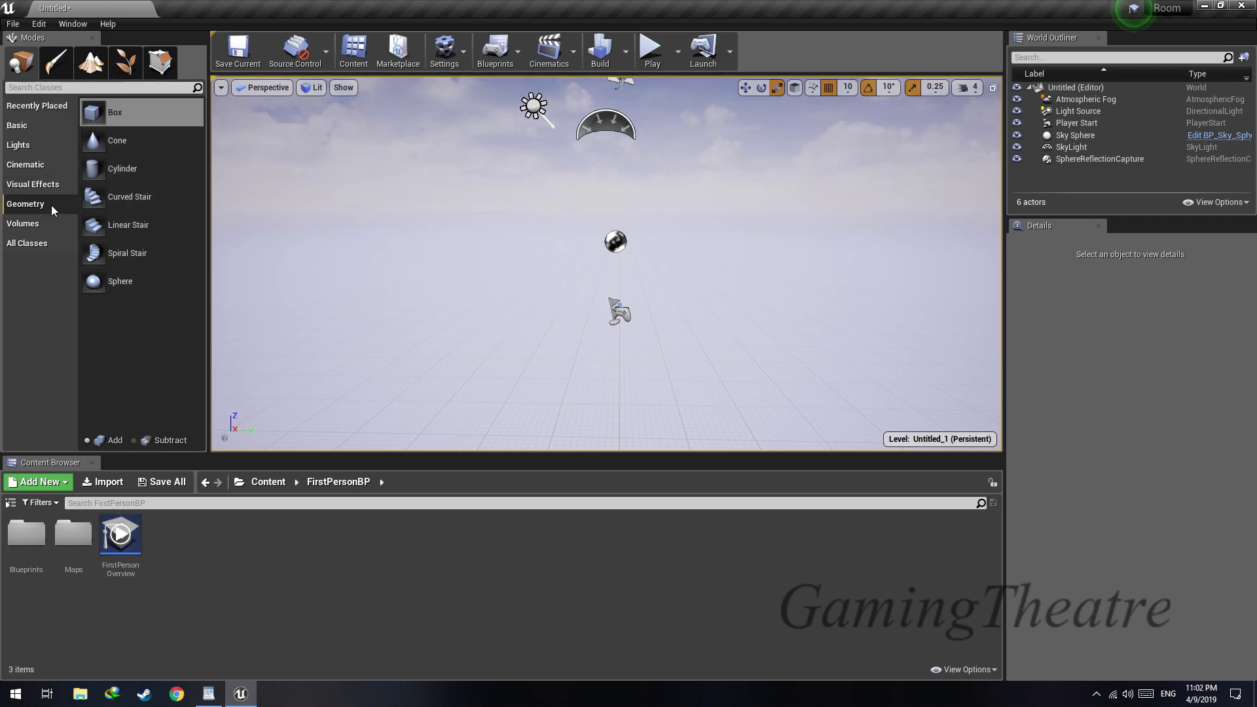
Place a box geometry brush in the level, make it hollow and inspect its interior
mouse_move(98, 112)
left_mouse_down()
mouse_move(565, 389)
mouse_move(609, 386)
left_mouse_up()
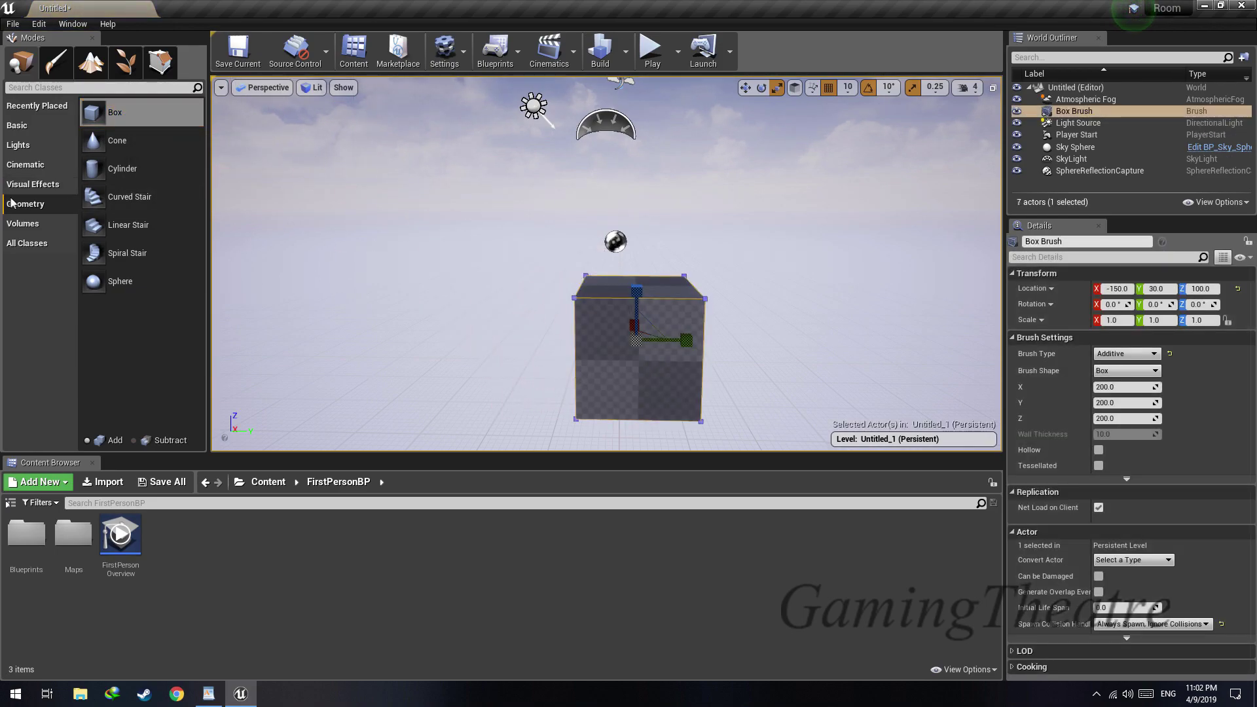
left_click(1098, 449)
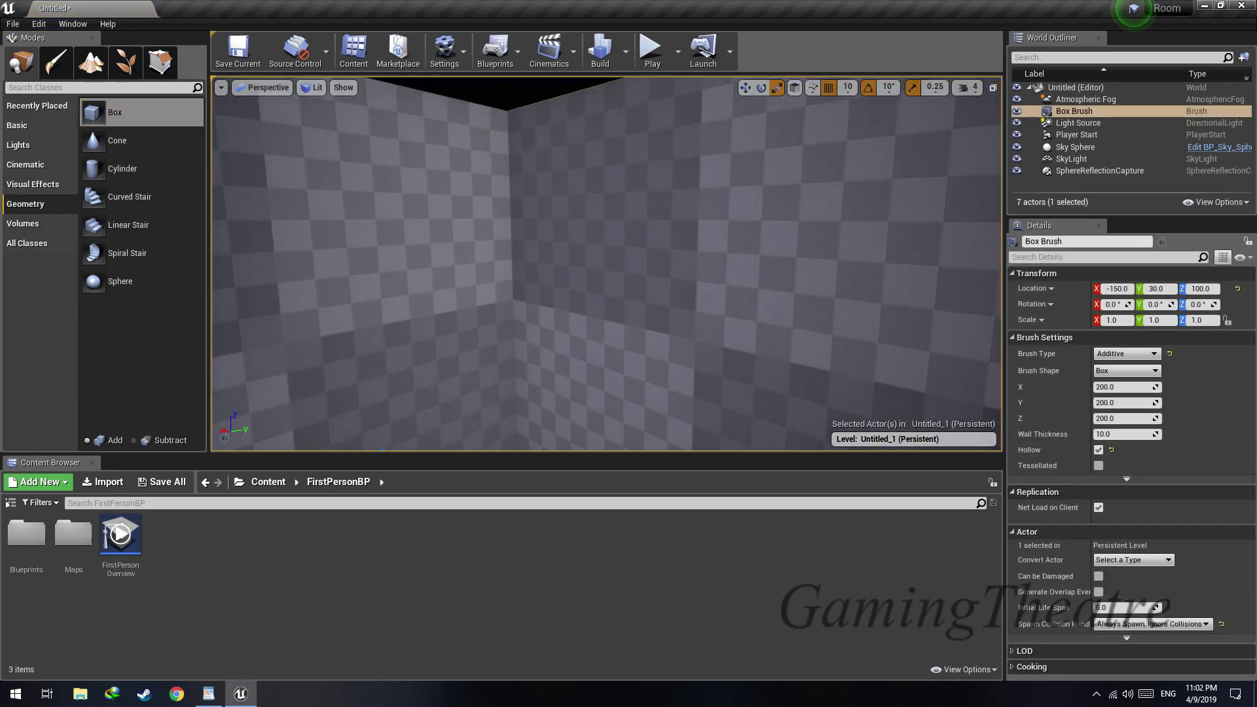
mouse_move(607, 264)
right_mouse_down()
mouse_move(543, 315)
mouse_move(498, 308)
mouse_move(491, 262)
right_mouse_up()
mouse_move(607, 345)
right_mouse_down()
mouse_move(707, 341)
mouse_move(606, 346)
mouse_move(606, 327)
right_mouse_up()
key("s")
scroll(606, 346, "up", 4)
scroll(606, 346, "down", 3)
Show the content folder tree and open the Architecture folder under StarterContent
left_click(262, 484)
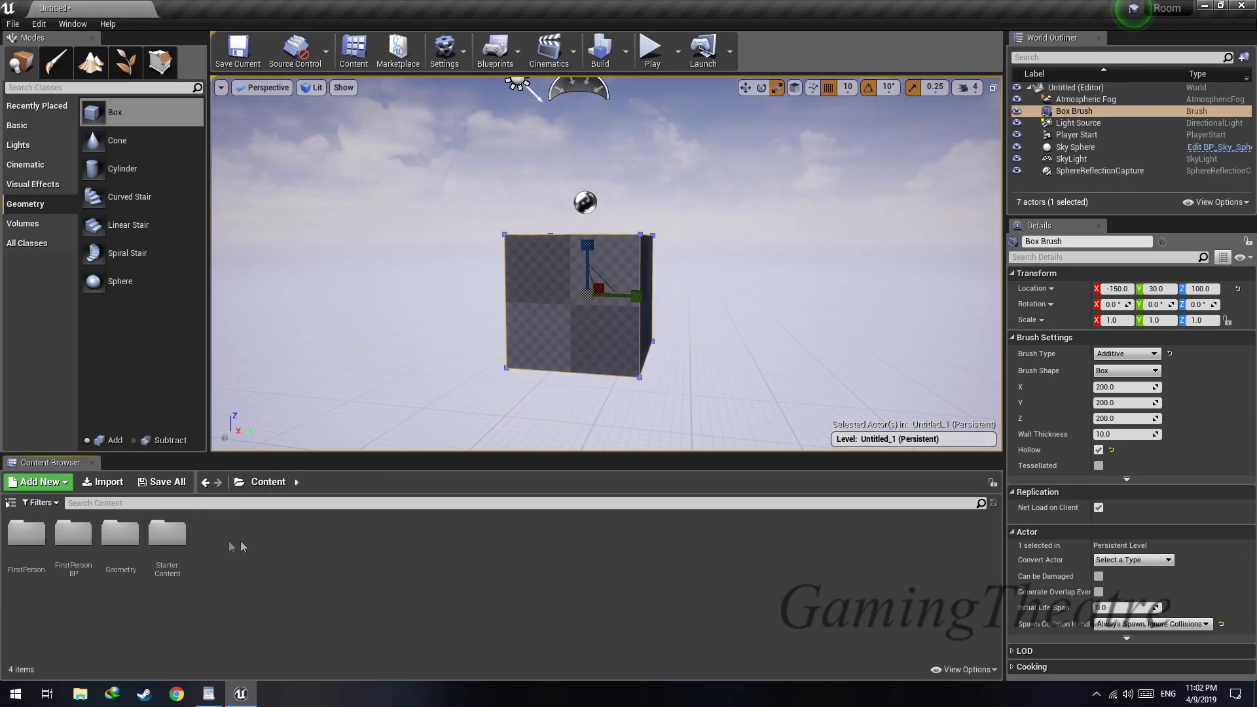
double_click(166, 544)
left_click(265, 482)
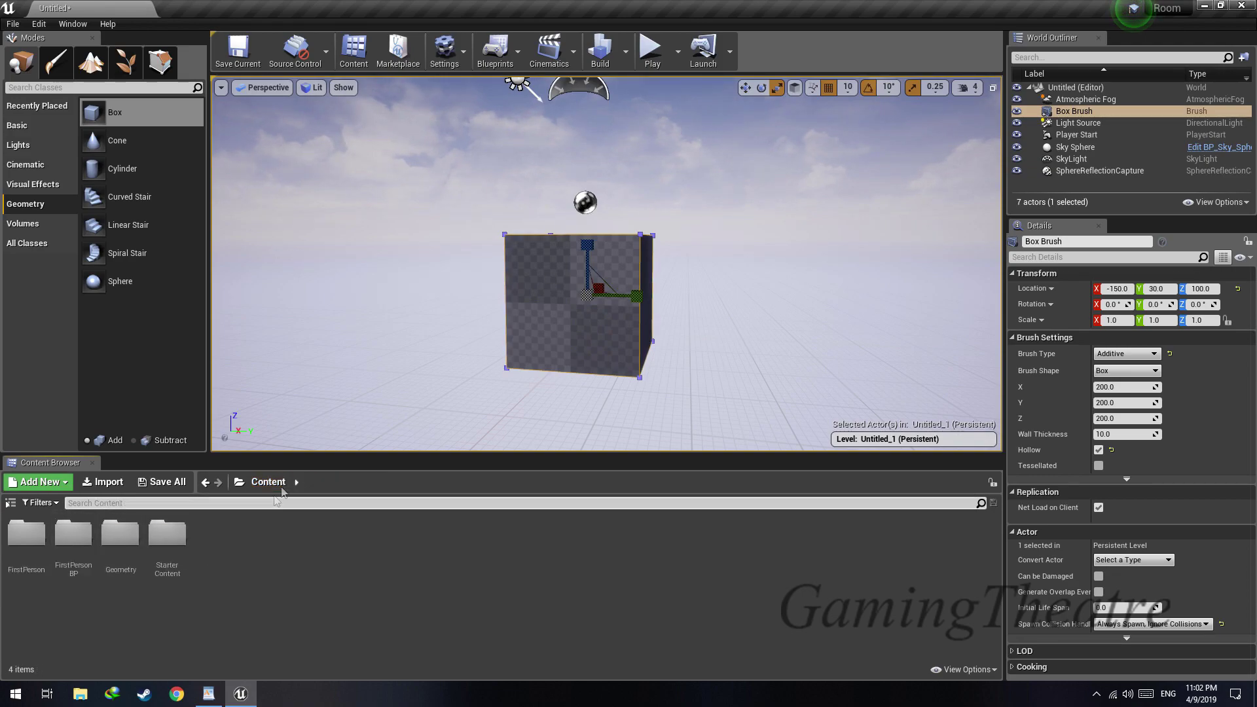
left_click(11, 503)
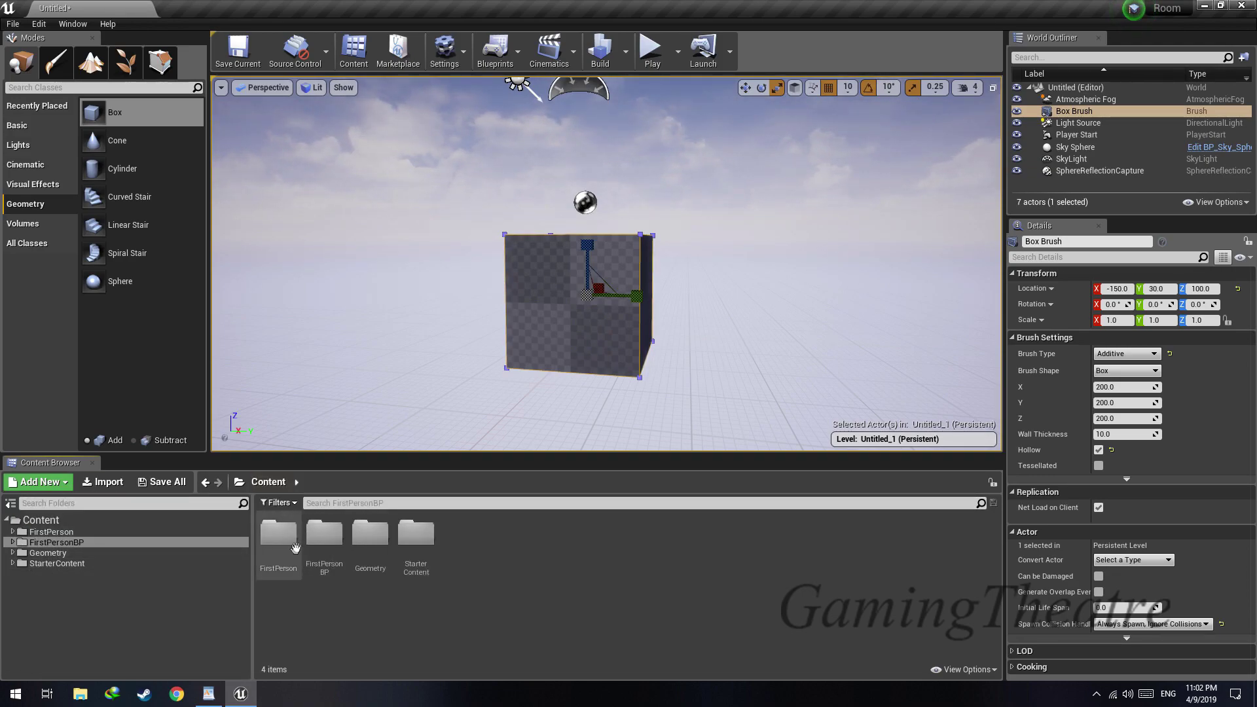
left_click(19, 564)
left_click(13, 563)
left_click(59, 574)
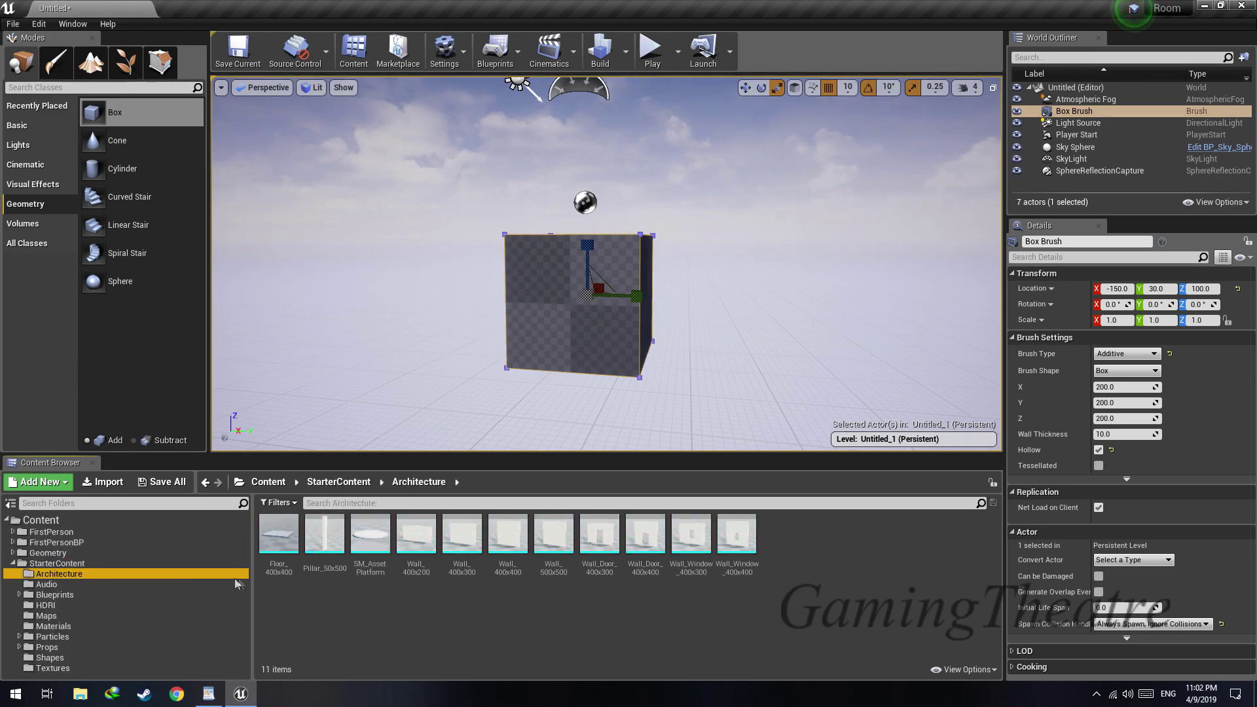
Place the Wall_400x200 mesh beside the hollow box brush and raise the wall to Z -10
left_click_drag(425, 556, 371, 389)
mouse_move(393, 386)
right_mouse_down()
mouse_move(327, 386)
mouse_move(406, 376)
mouse_move(687, 236)
mouse_move(697, 249)
mouse_move(720, 245)
mouse_move(687, 244)
mouse_move(759, 252)
mouse_move(704, 245)
mouse_move(726, 258)
mouse_move(723, 236)
mouse_move(708, 245)
mouse_move(720, 248)
mouse_move(662, 250)
right_mouse_up()
key("w")
key("s")
key("w")
key("w")
key("s")
key("w")
left_click(691, 244)
key("s")
key("w")
key("w")
left_click(554, 249)
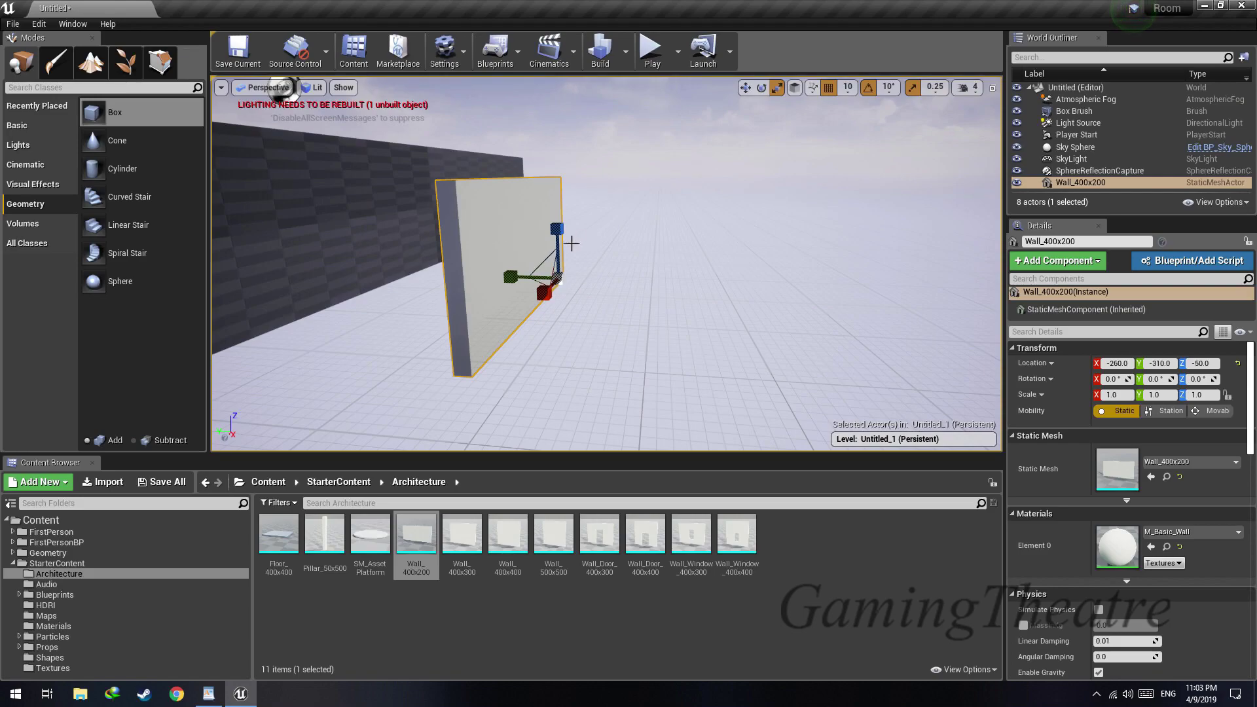
right_click_drag(589, 261, 534, 251)
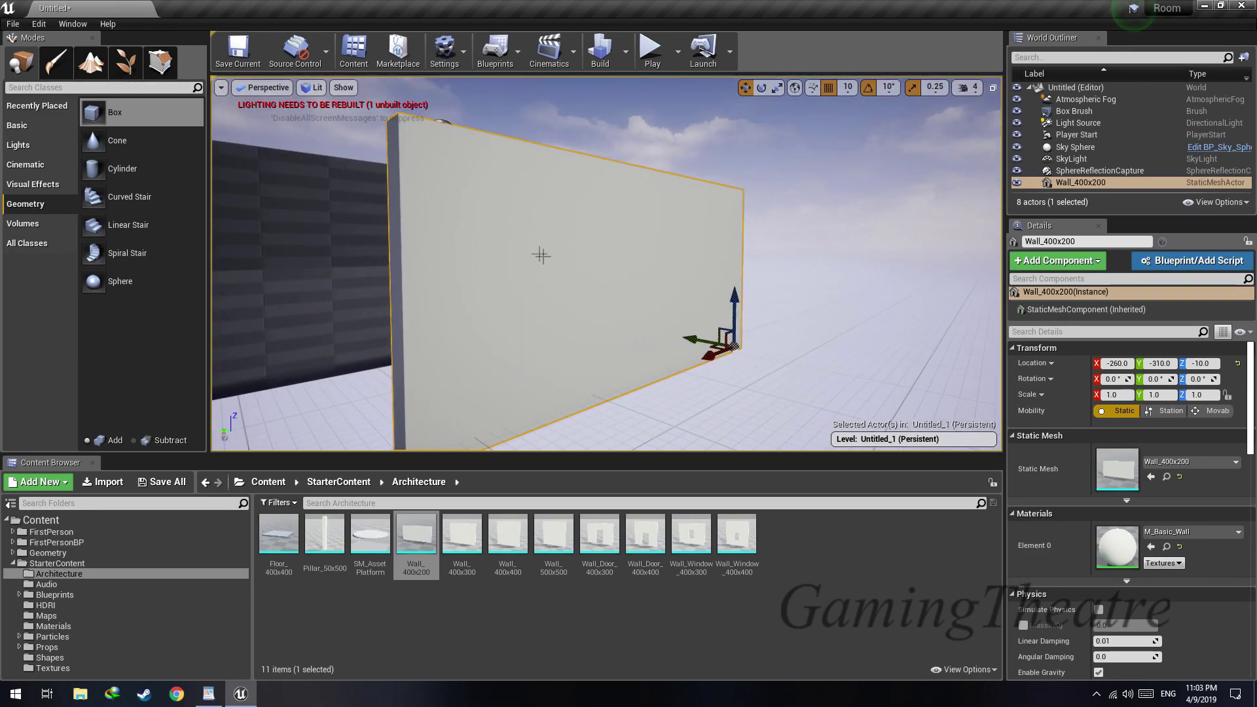
Duplicate the wall into an opposite wall, plus floor and ceiling panels rotated 90° about X
right_click_drag(709, 325, 677, 321)
right_click_drag(755, 327, 654, 321)
left_click_drag(645, 305, 379, 322, "alt")
right_click_drag(379, 323, 330, 318)
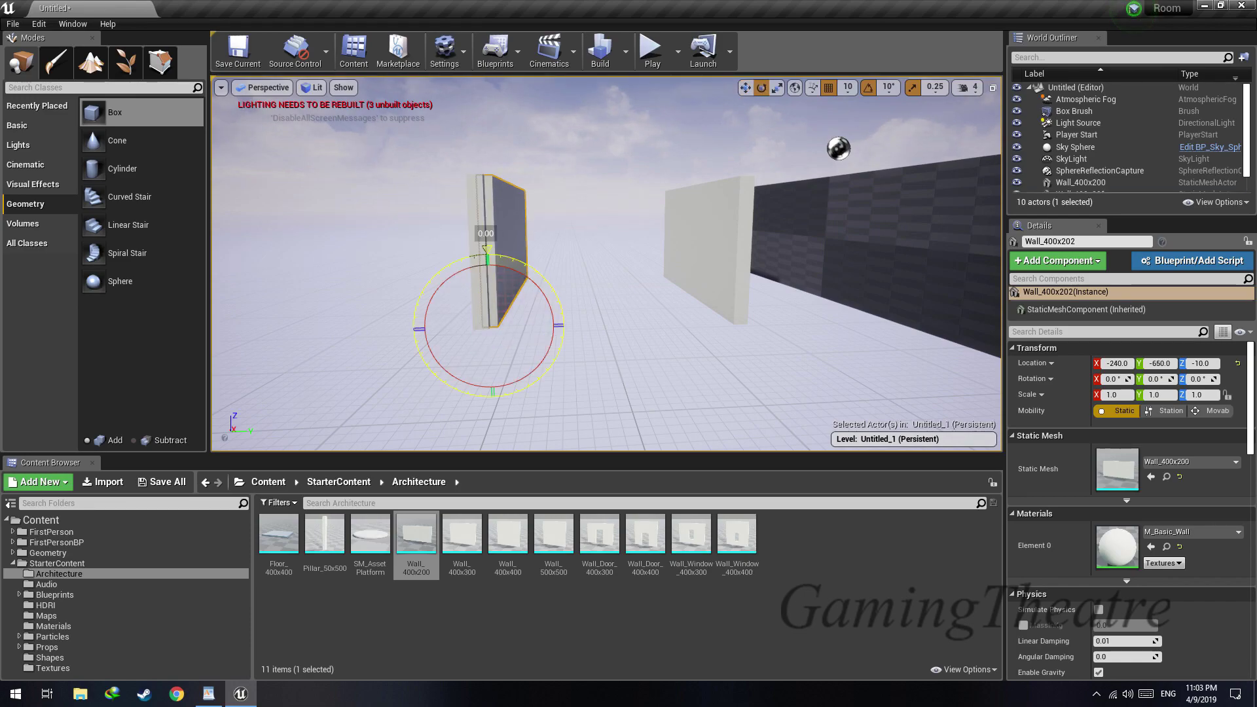
left_click_drag(510, 269, 480, 128)
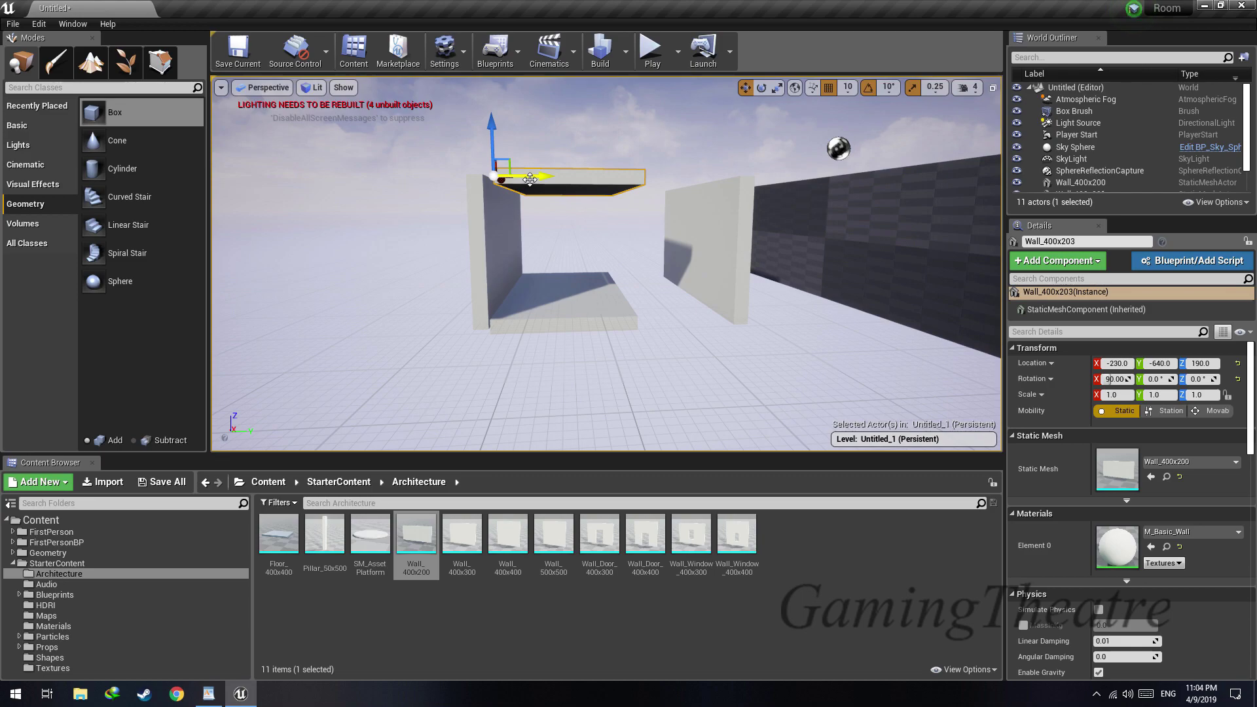
left_click(499, 225, "ctrl")
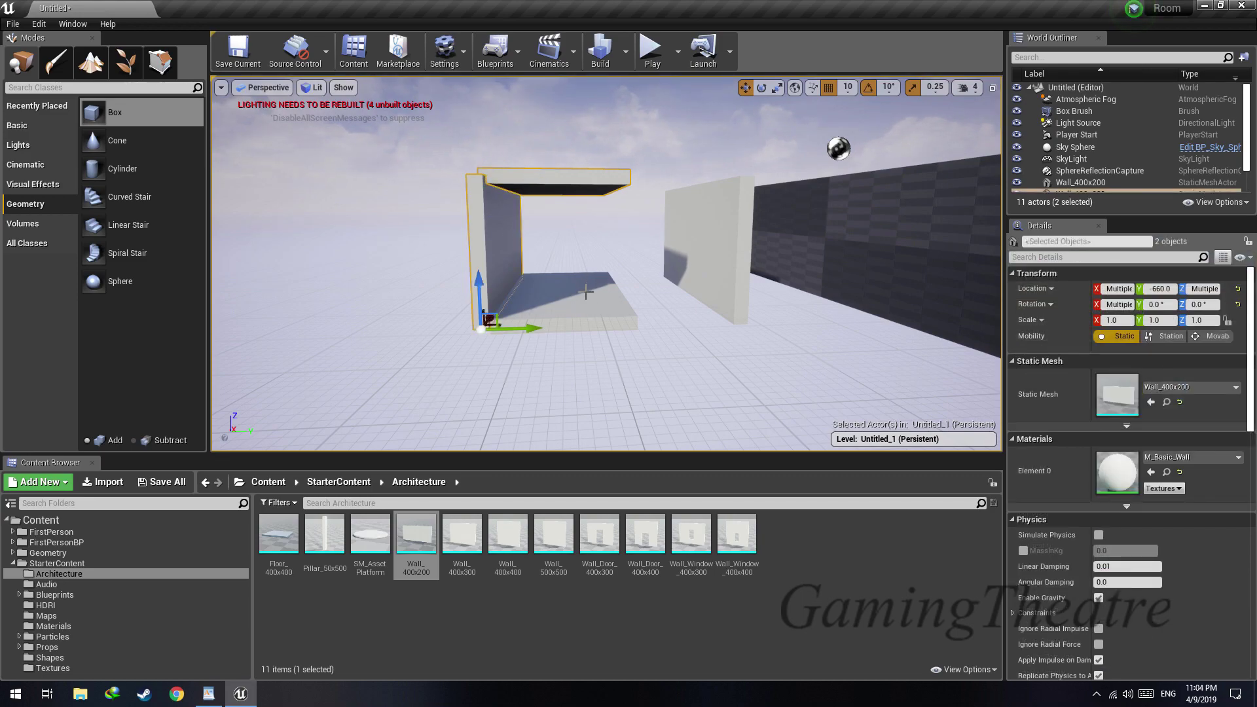
Delete all the wall pieces and the hollow box brush from the level
left_click(586, 292, "ctrl")
left_click(724, 264, "ctrl")
key("Delete")
mouse_move(707, 267)
right_mouse_down()
mouse_move(763, 242)
mouse_move(844, 262)
mouse_move(937, 259)
mouse_move(871, 262)
mouse_move(926, 244)
mouse_move(752, 262)
right_mouse_up()
key("w")
left_click(654, 262)
key("Delete")
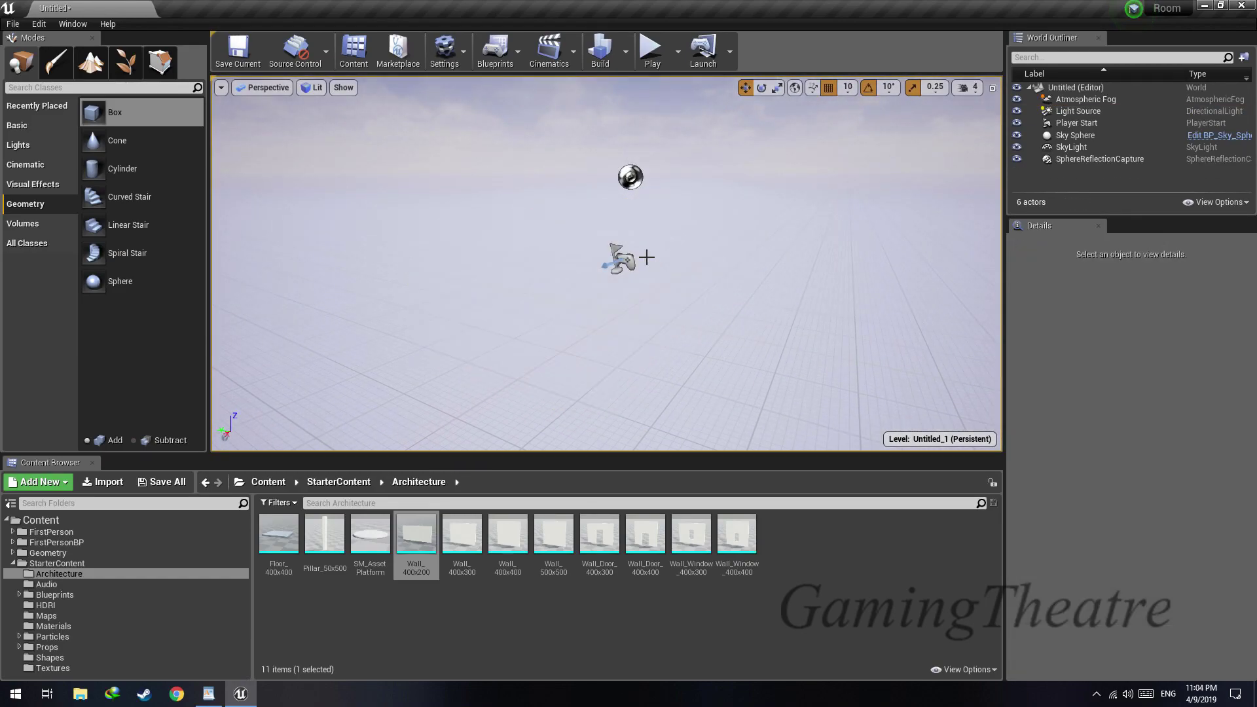
Place a new box geometry brush near the player start and scale it to 2.75 along X
right_click_drag(646, 255, 713, 255)
mouse_move(144, 115)
left_mouse_down()
mouse_move(634, 283)
mouse_move(671, 328)
left_mouse_up()
right_click_drag(670, 328, 864, 321)
key("w")
key("a")
key("s")
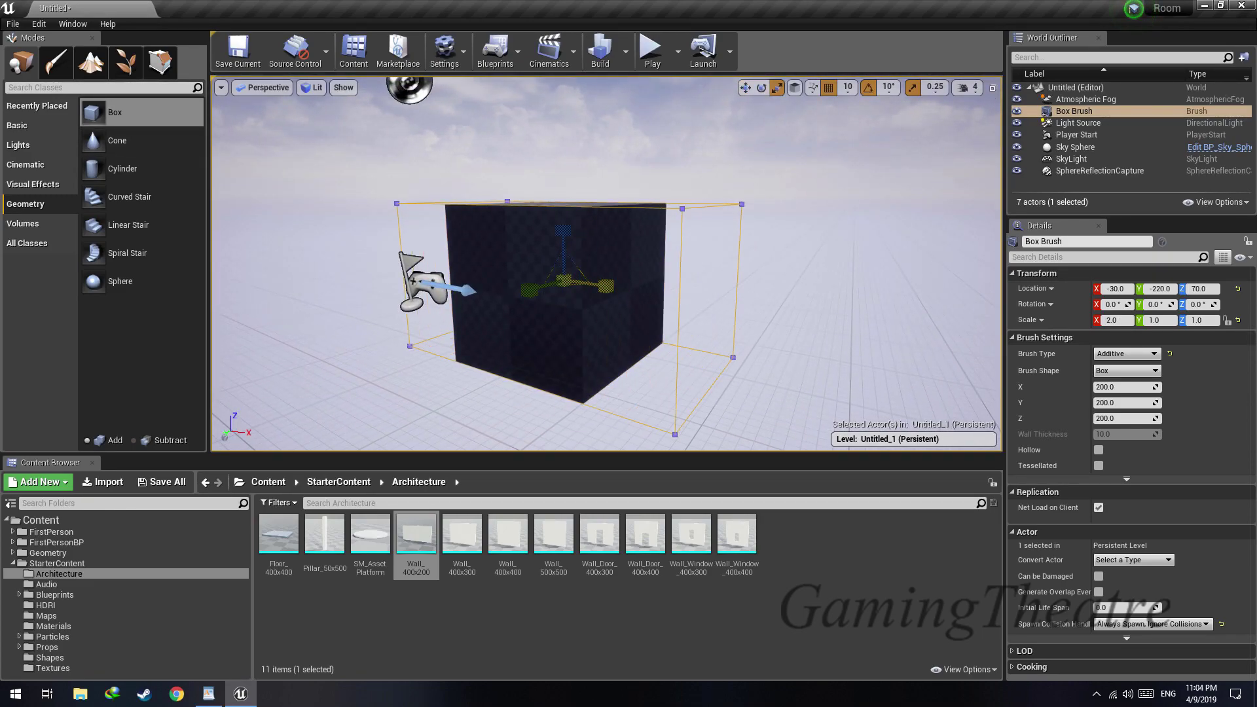
left_click_drag(606, 286, 601, 288)
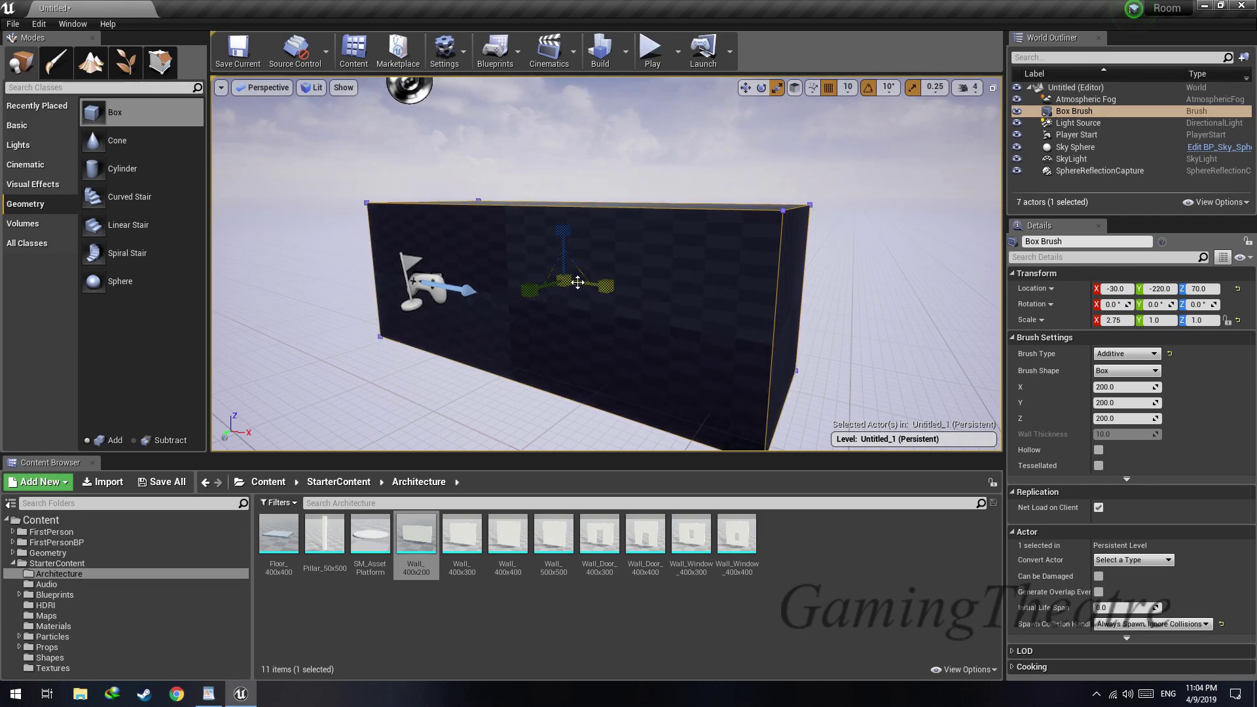
Move the box brush to X 70, Y -220, Z 180 and rotate it 90° about Z
left_click_drag(561, 254, 576, 172)
left_click_drag(605, 196, 672, 204)
mouse_move(673, 201)
right_mouse_down()
mouse_move(662, 262)
mouse_move(674, 201)
right_mouse_up()
key("s")
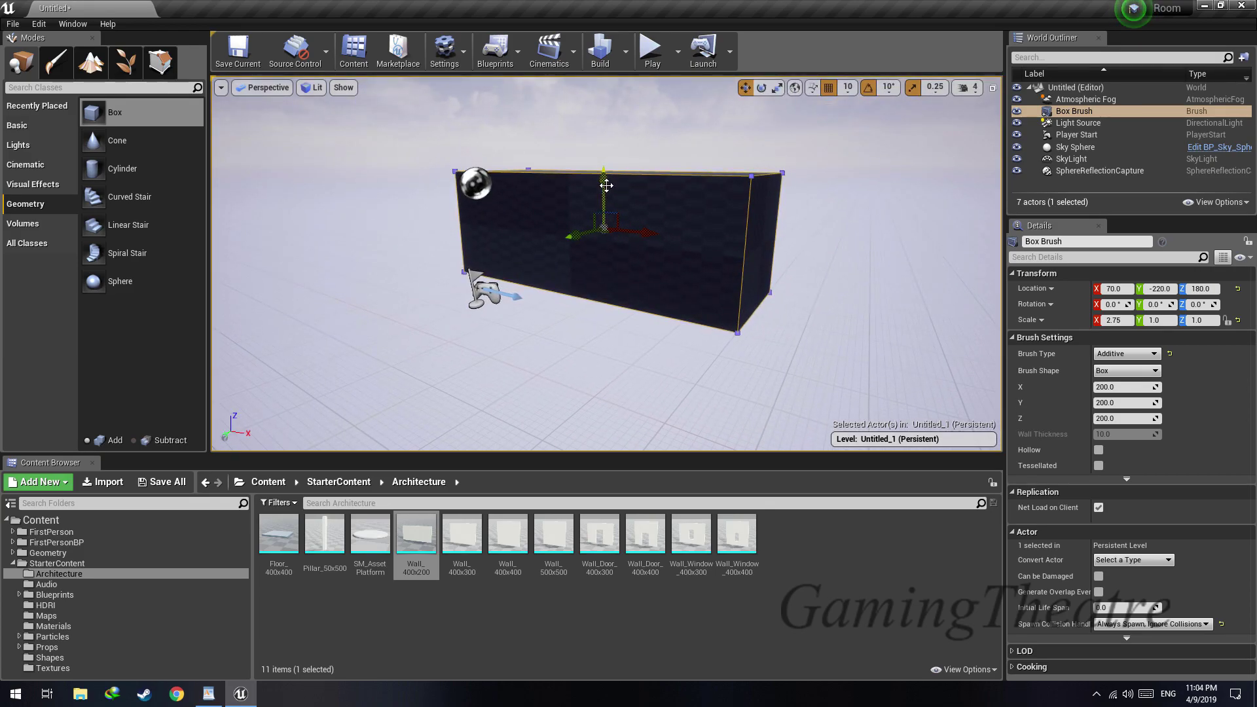
key("e")
left_click_drag(603, 194, 631, 197)
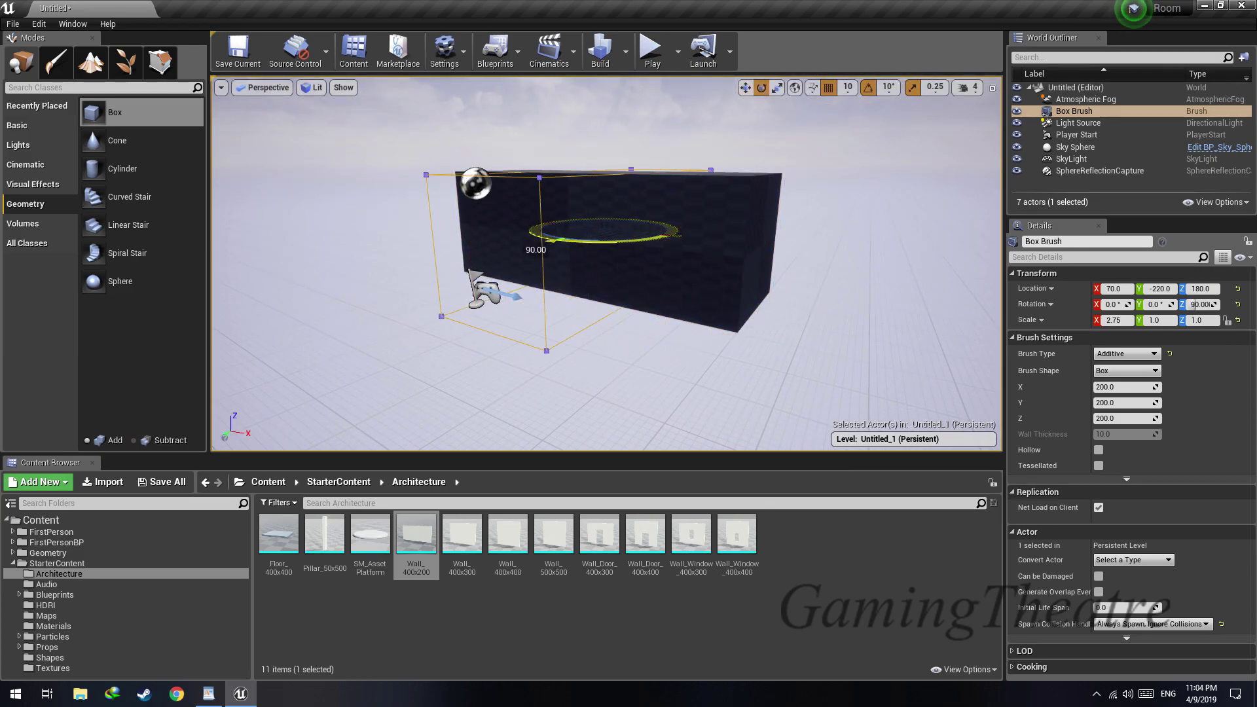
left_click_drag(627, 239, 629, 239)
Scale the box brush to 2.25 along X and Y and 1.5 along Z
mouse_move(581, 173)
left_mouse_down()
mouse_move(567, 197)
mouse_move(581, 172)
left_mouse_up()
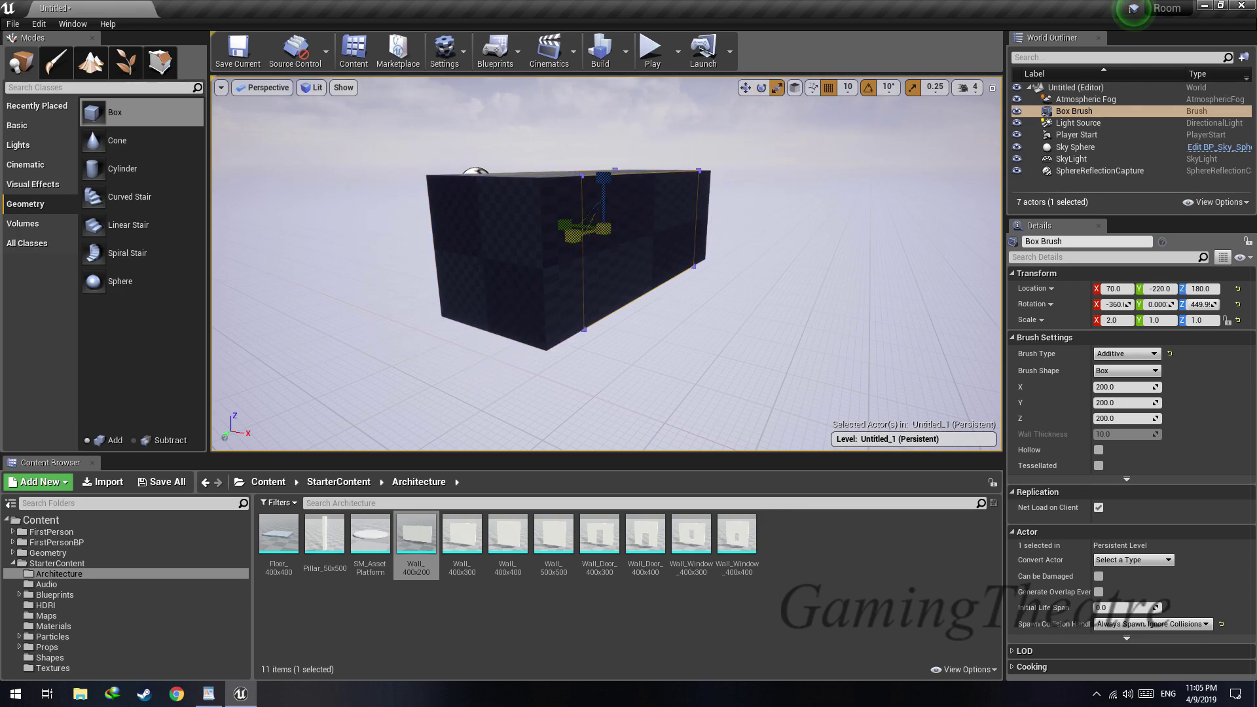
key("a")
mouse_move(577, 231)
right_mouse_down()
mouse_move(651, 232)
mouse_move(494, 240)
right_mouse_up()
key("a")
key("d")
key("s")
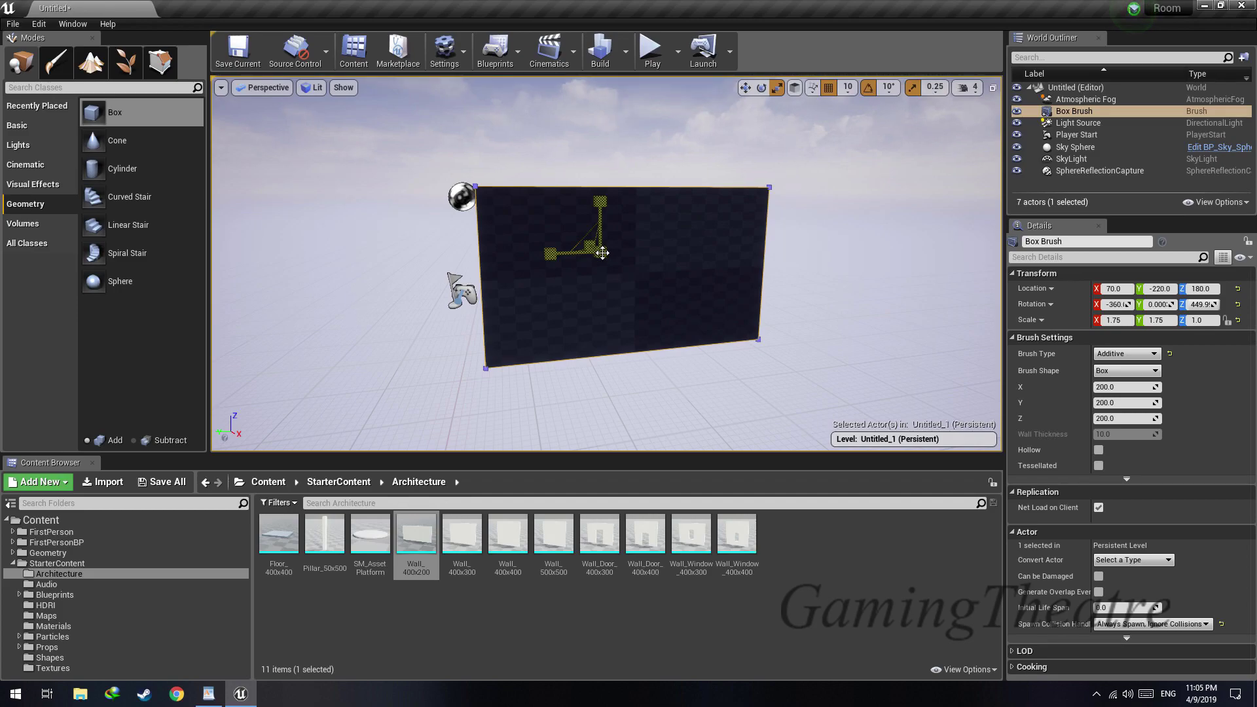
mouse_move(600, 252)
left_mouse_down()
mouse_move(618, 237)
mouse_move(609, 244)
left_mouse_up()
key("d")
right_click_drag(601, 251, 406, 252)
key("w")
key("a")
key("w")
key("s")
key("d")
key("w")
key("s")
key("w")
Reset the box brush's location and rotation to 0 on all axes
left_click(1117, 289)
key("Tab")
type("0")
key("Tab")
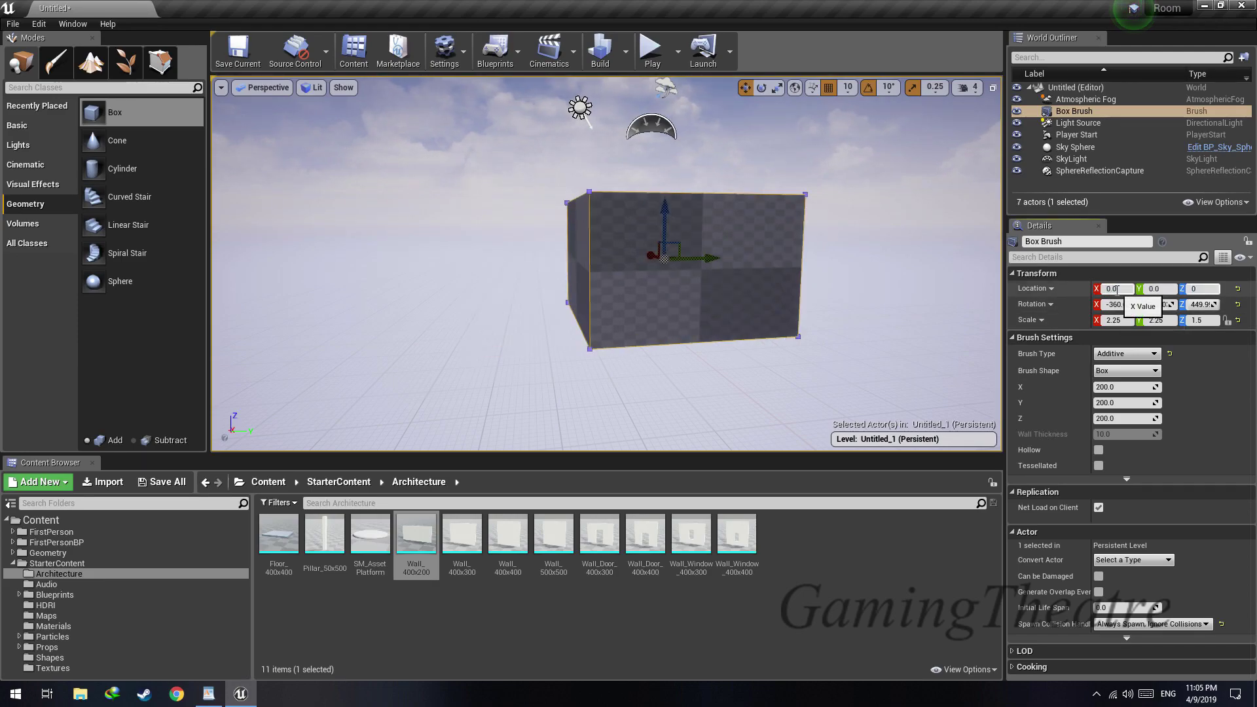
type("0")
key("Return")
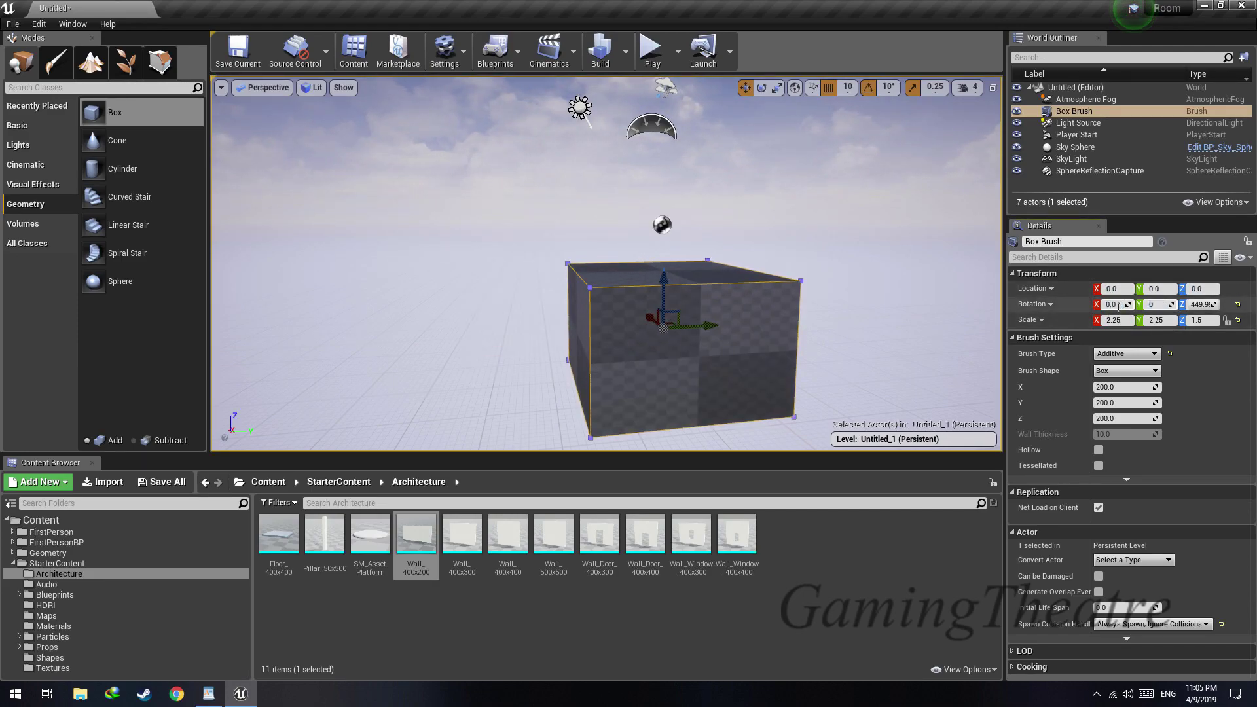
Raise the box brush to Z 50 and set its Z scale to 2.25
key("w")
key("a")
right_click_drag(570, 275, 694, 271)
key("s")
left_click_drag(562, 244, 562, 242)
right_click_drag(525, 192, 517, 176)
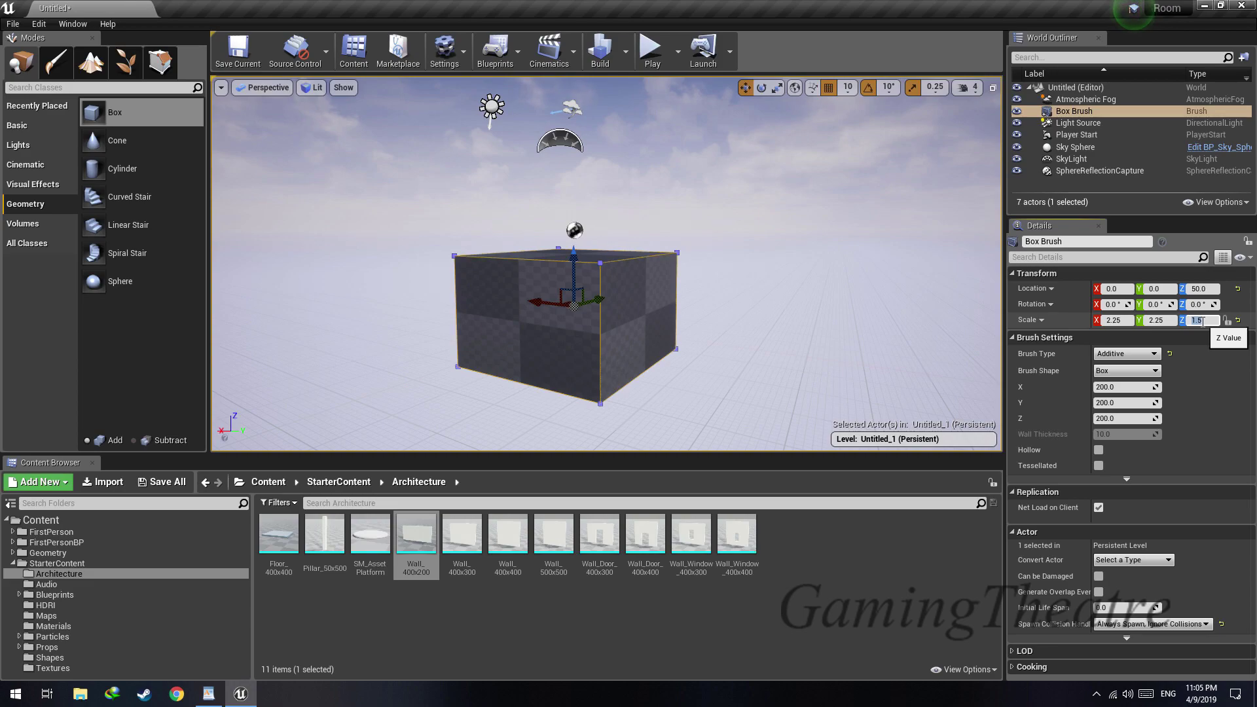
type(".25")
key("Return")
right_click_drag(772, 327, 733, 328)
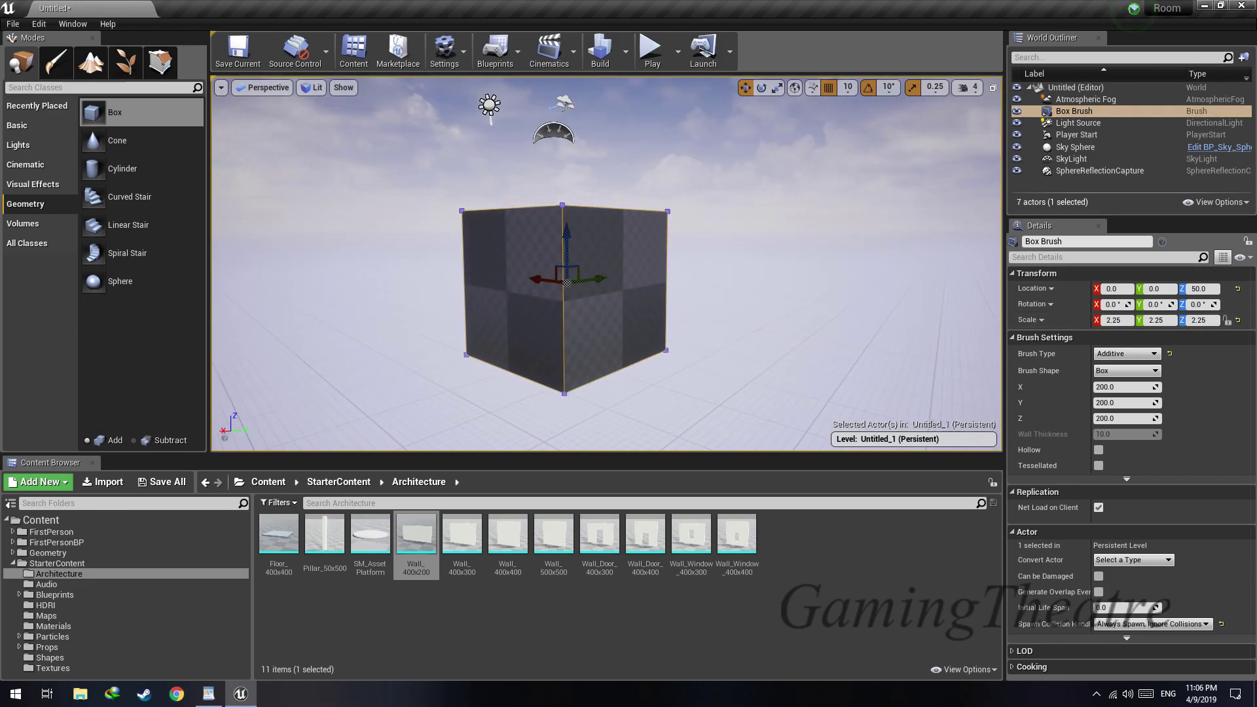
Raise the box brush to Z 180, briefly play the level, and exit play mode
left_click_drag(569, 252, 580, 200)
key("w")
mouse_move(582, 199)
right_mouse_down()
mouse_move(582, 262)
mouse_move(609, 256)
mouse_move(582, 230)
mouse_move(629, 190)
mouse_move(688, 197)
mouse_move(589, 203)
mouse_move(609, 197)
right_mouse_up()
key("s")
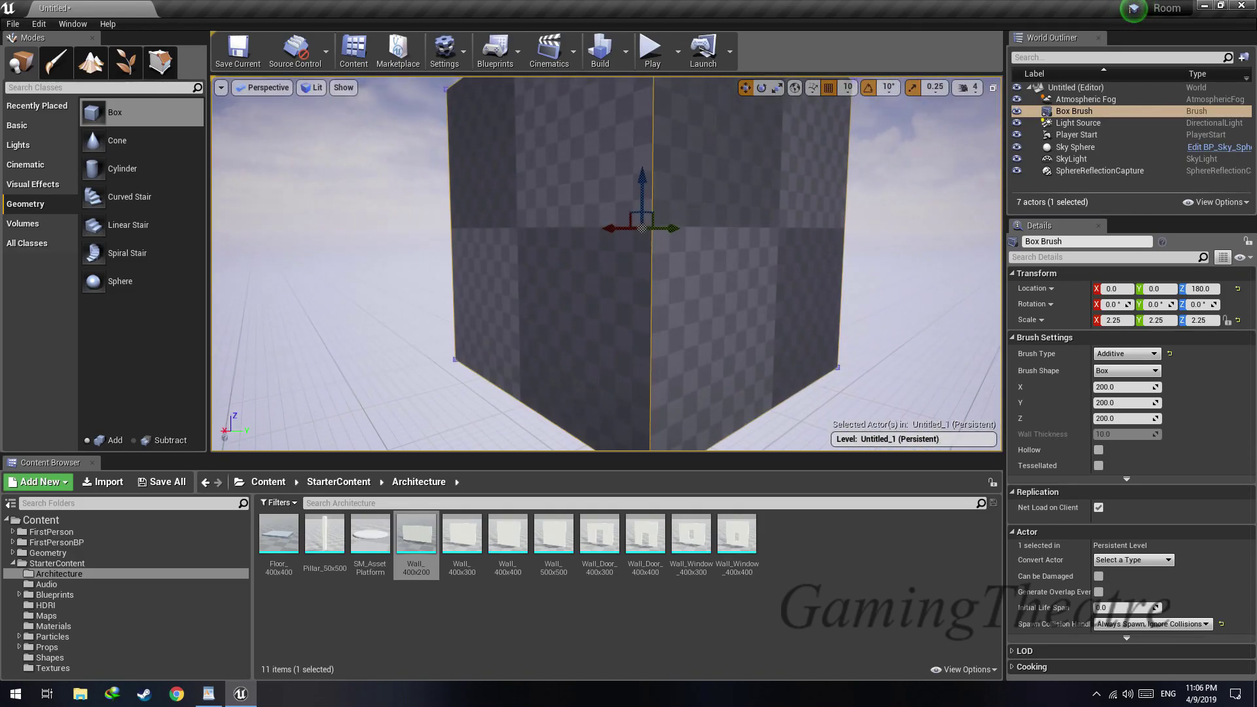
left_click(652, 51)
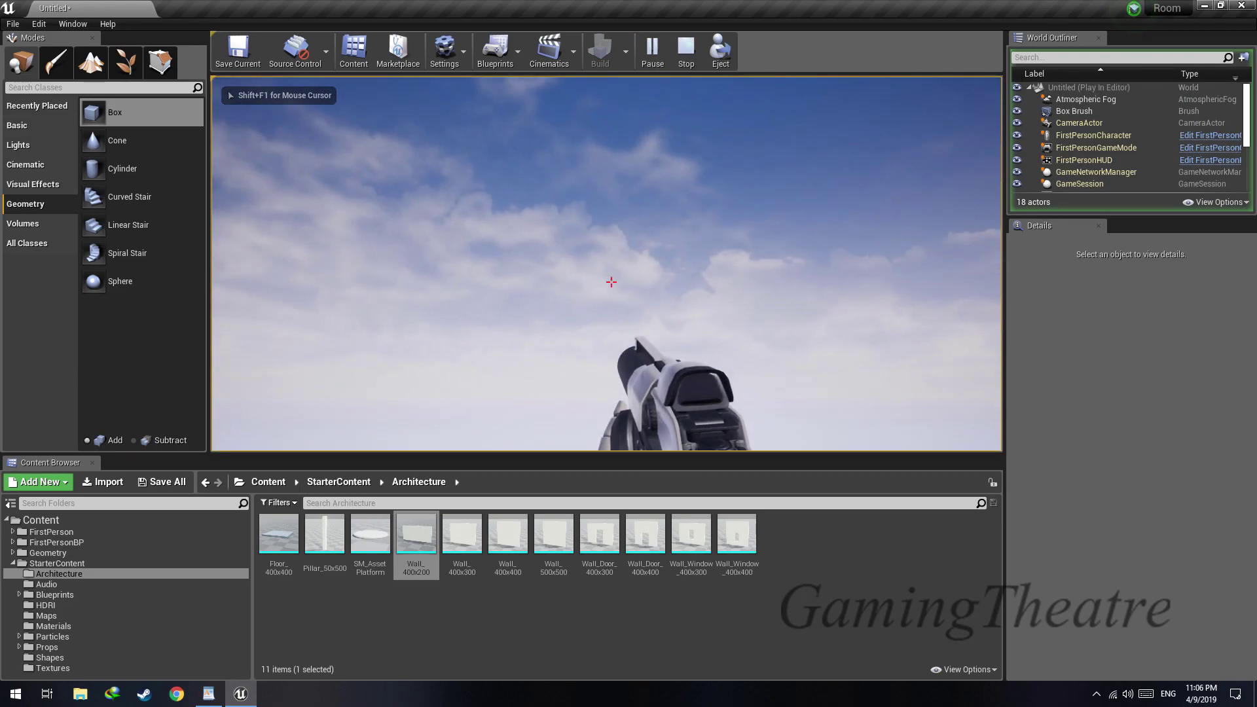
key("Escape")
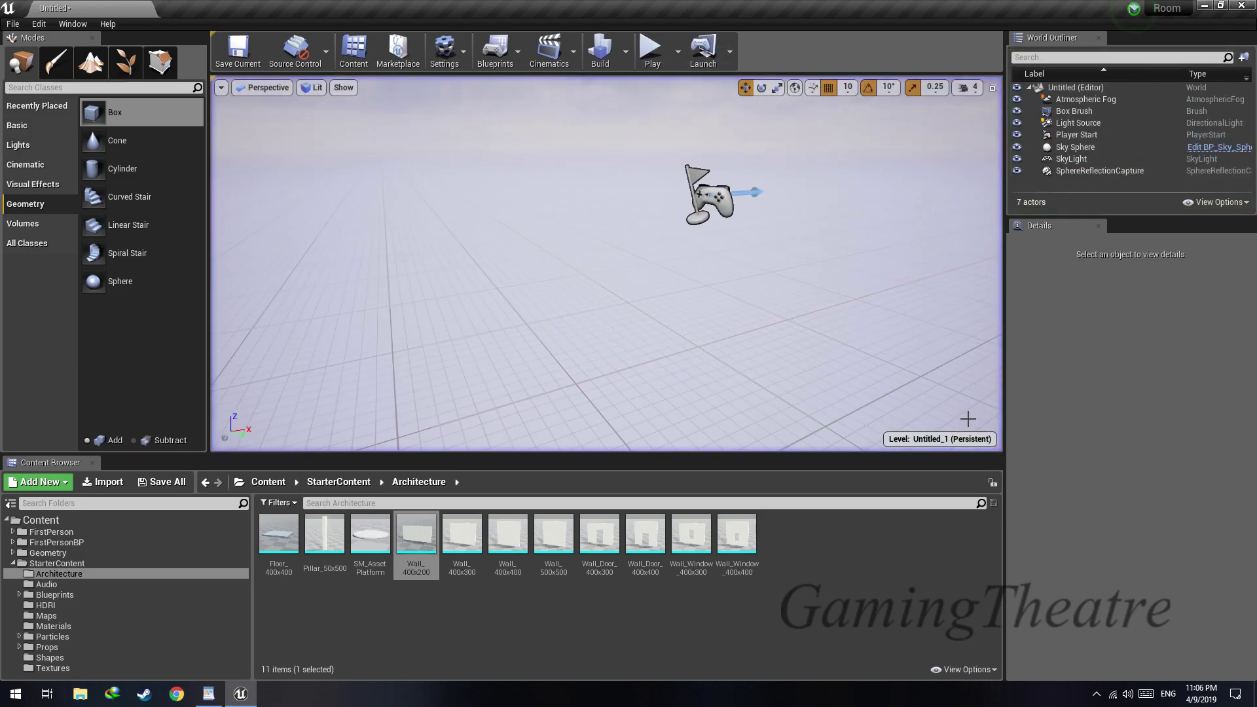
Make the box brush hollow and play the level again to test the room
key("a")
right_click_drag(566, 195, 605, 196)
left_click(566, 195)
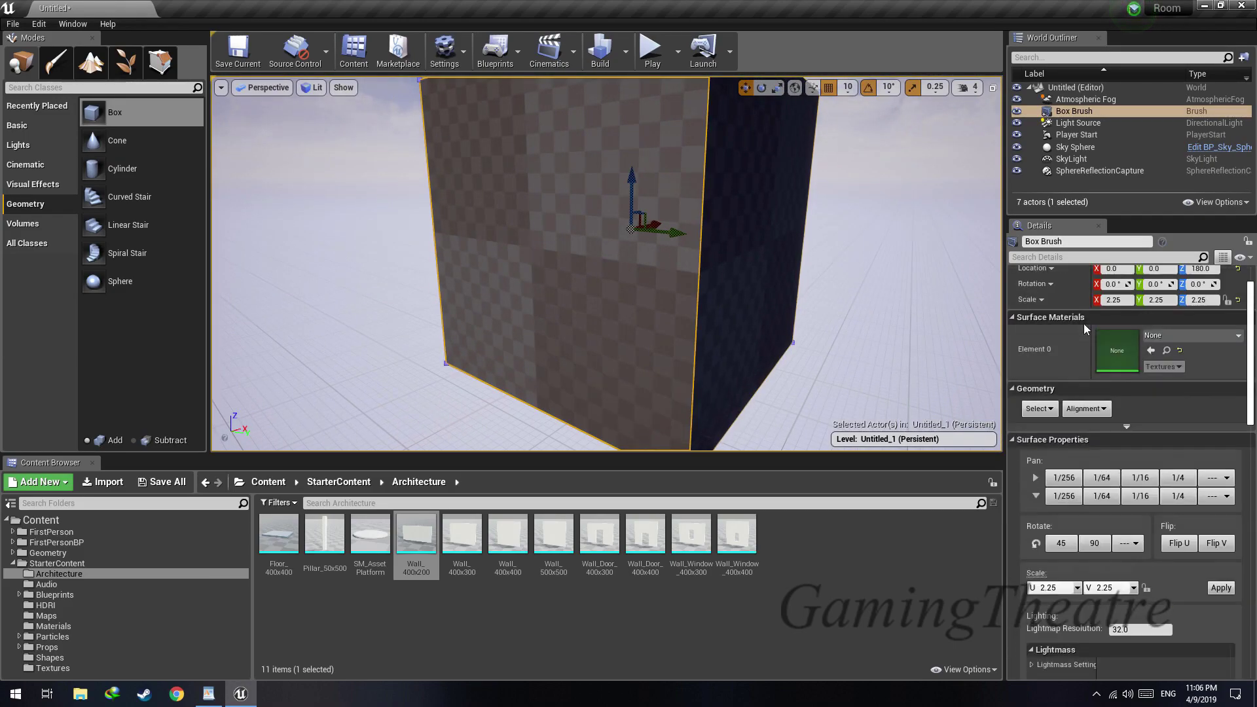
left_click(1153, 110)
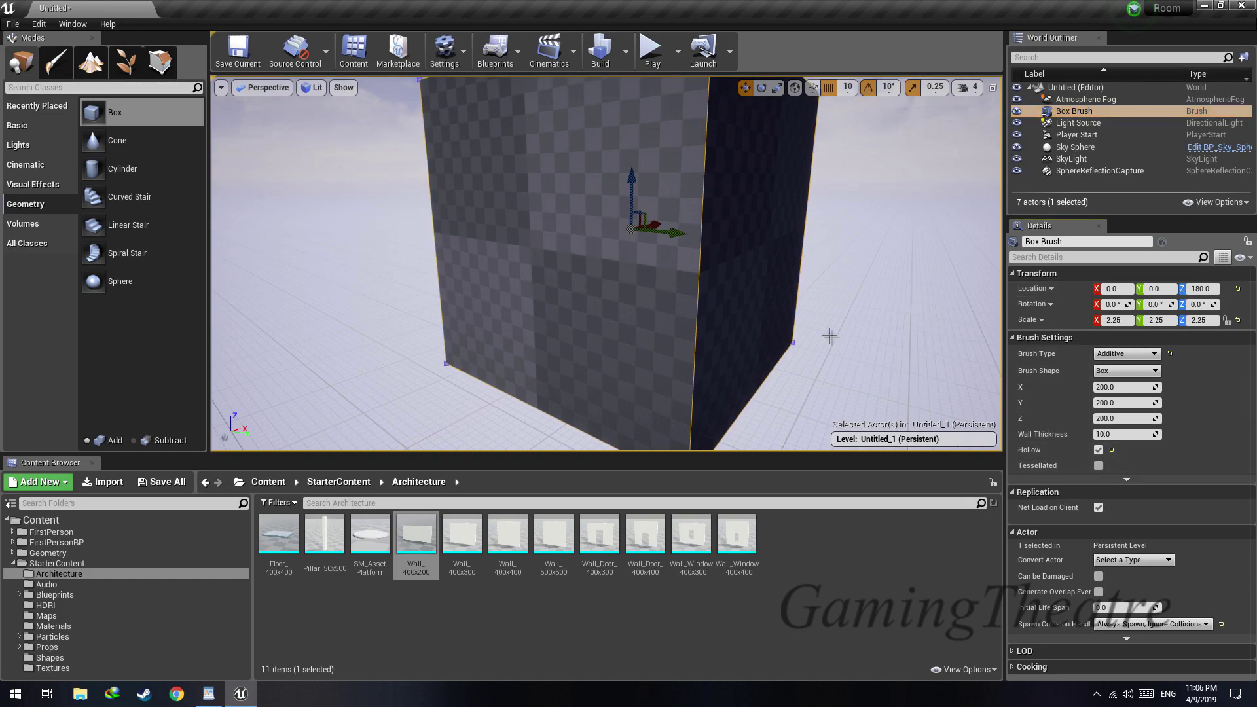
right_click_drag(830, 336, 846, 333)
left_click(651, 56)
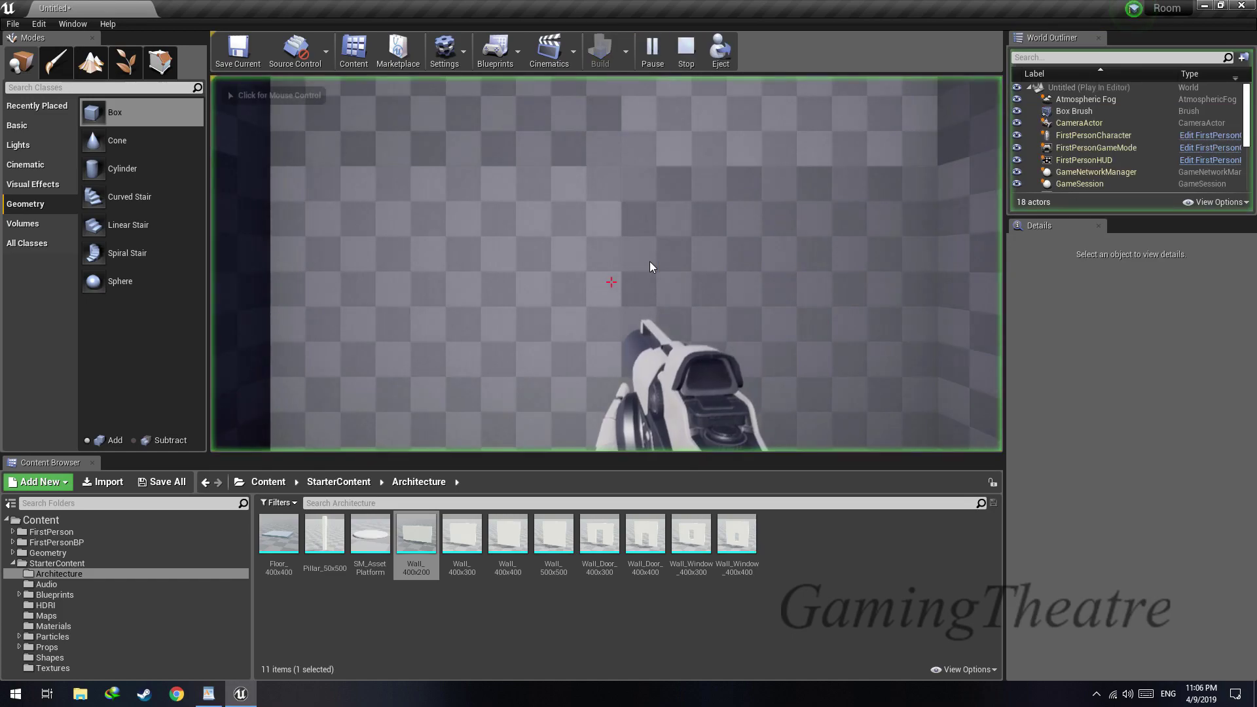
Fire a few test shots at the inner walls of the room and exit play mode
left_click(611, 282)
left_click(611, 282)
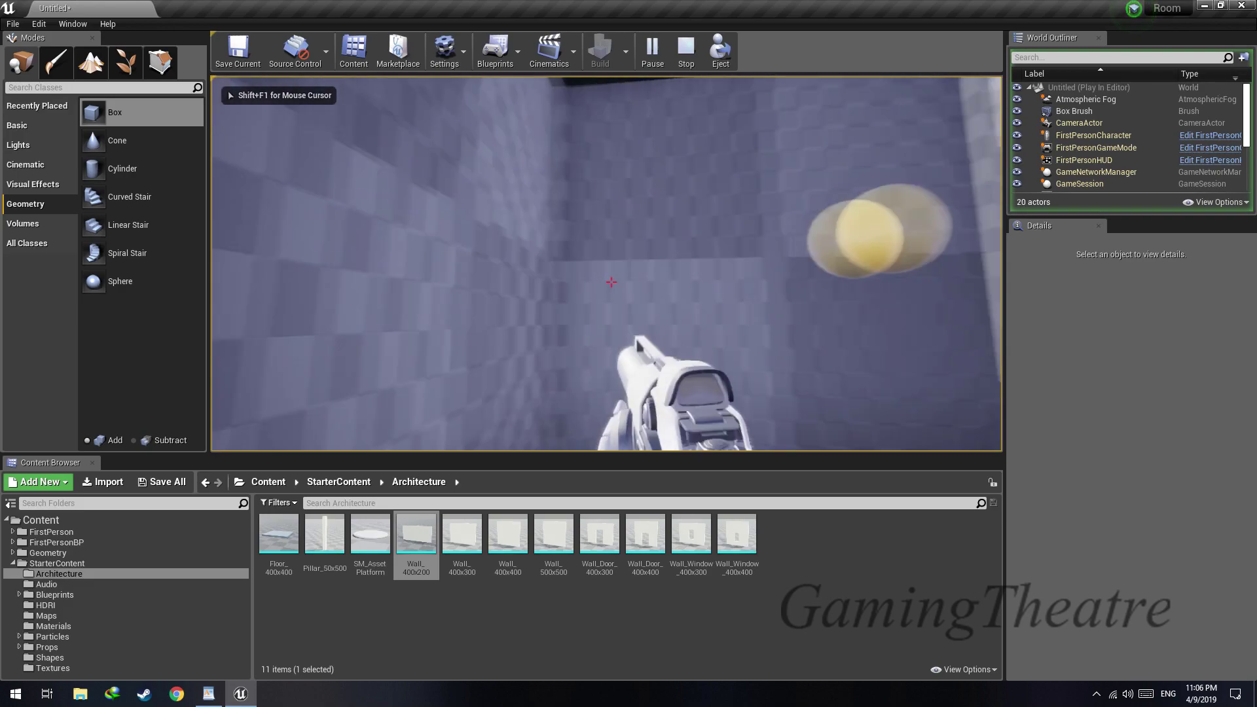
left_click(611, 282)
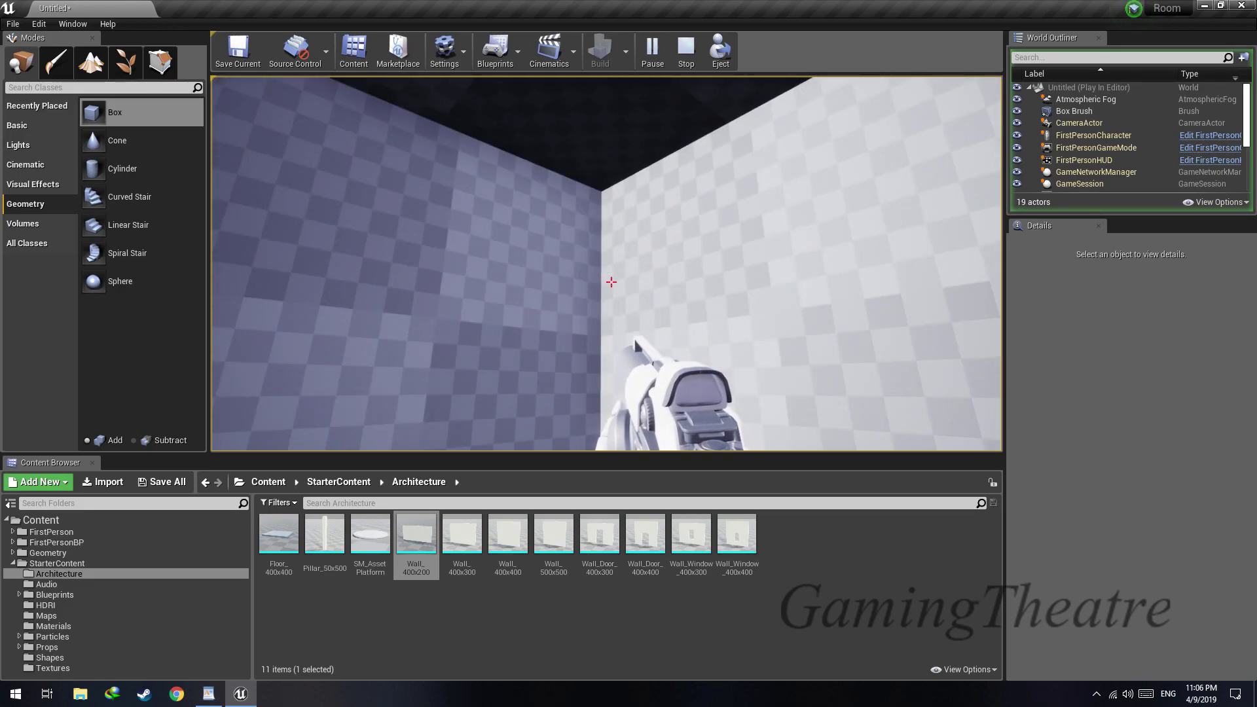
key("Escape")
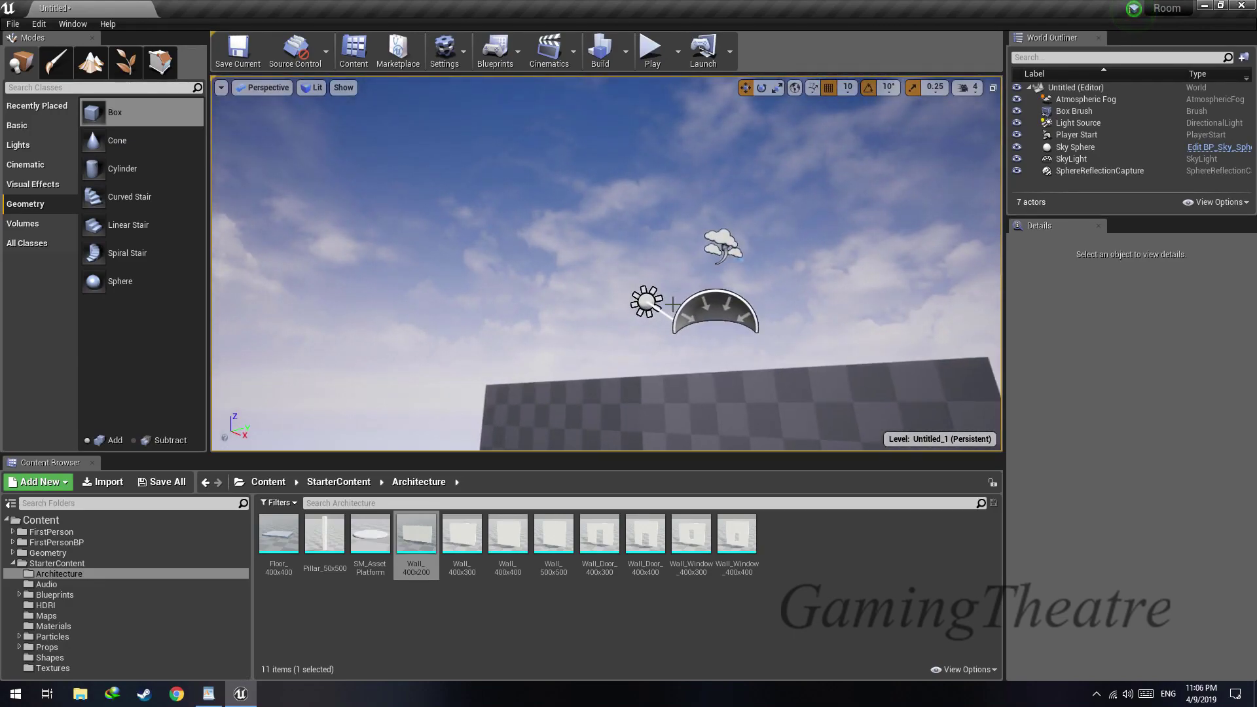
Set the Light Source's mobility to Movable, play the level briefly to check the lighting, and exit play mode
left_click(648, 302)
left_click(1211, 411)
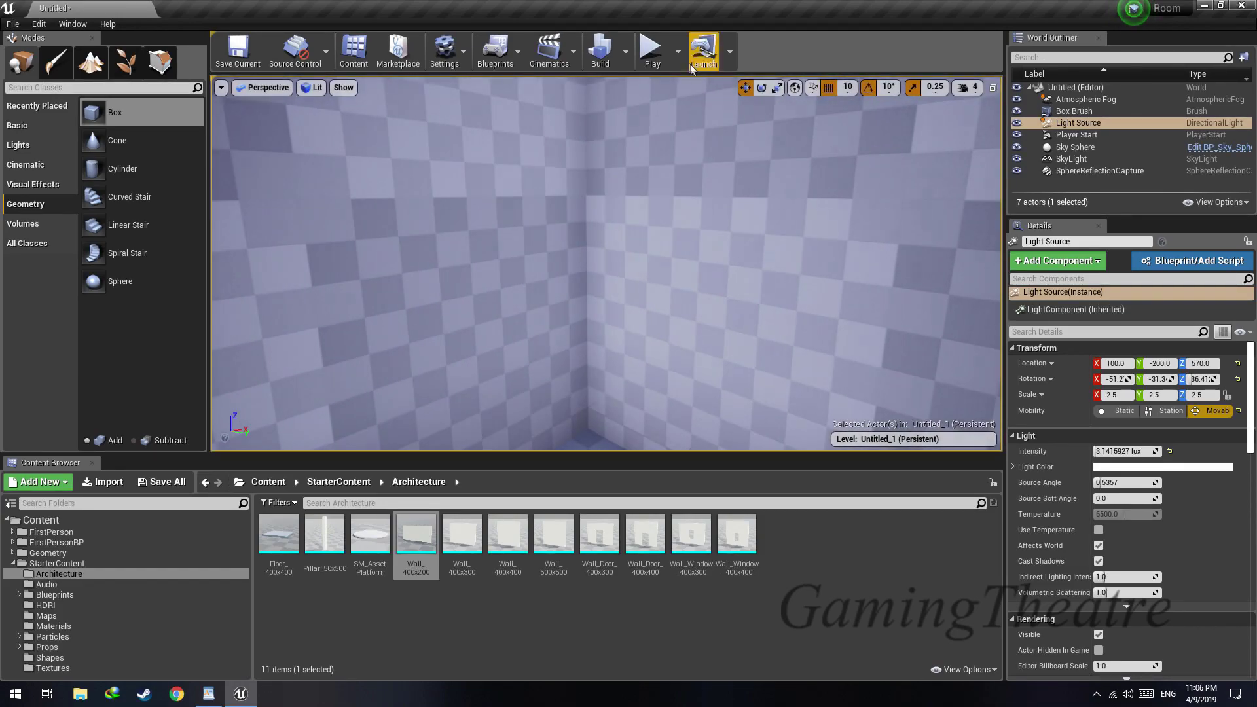
left_click(655, 55)
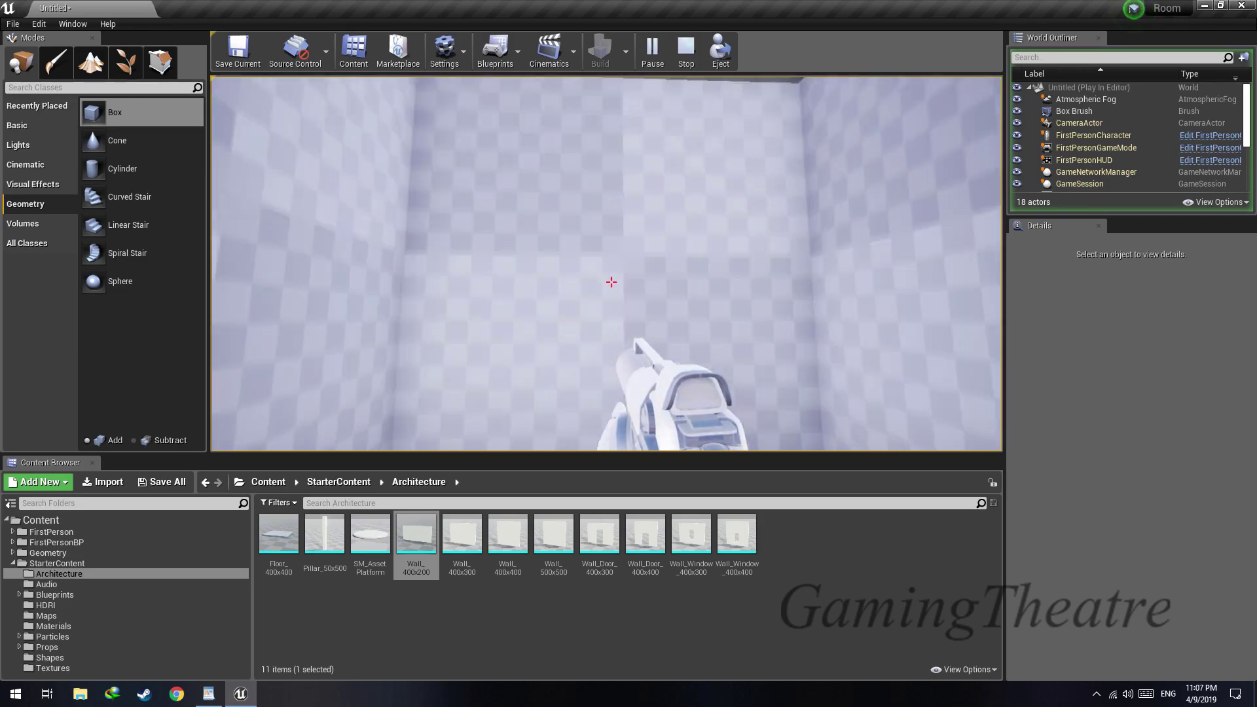
key("s")
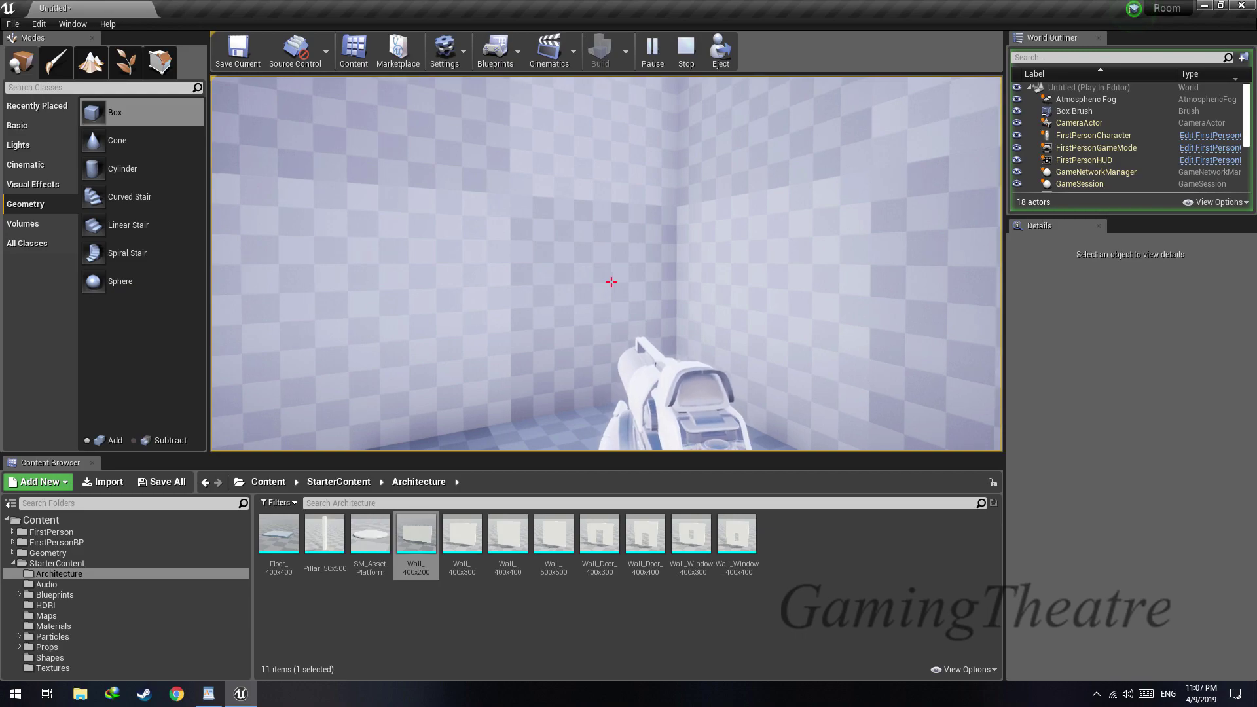
key("Escape")
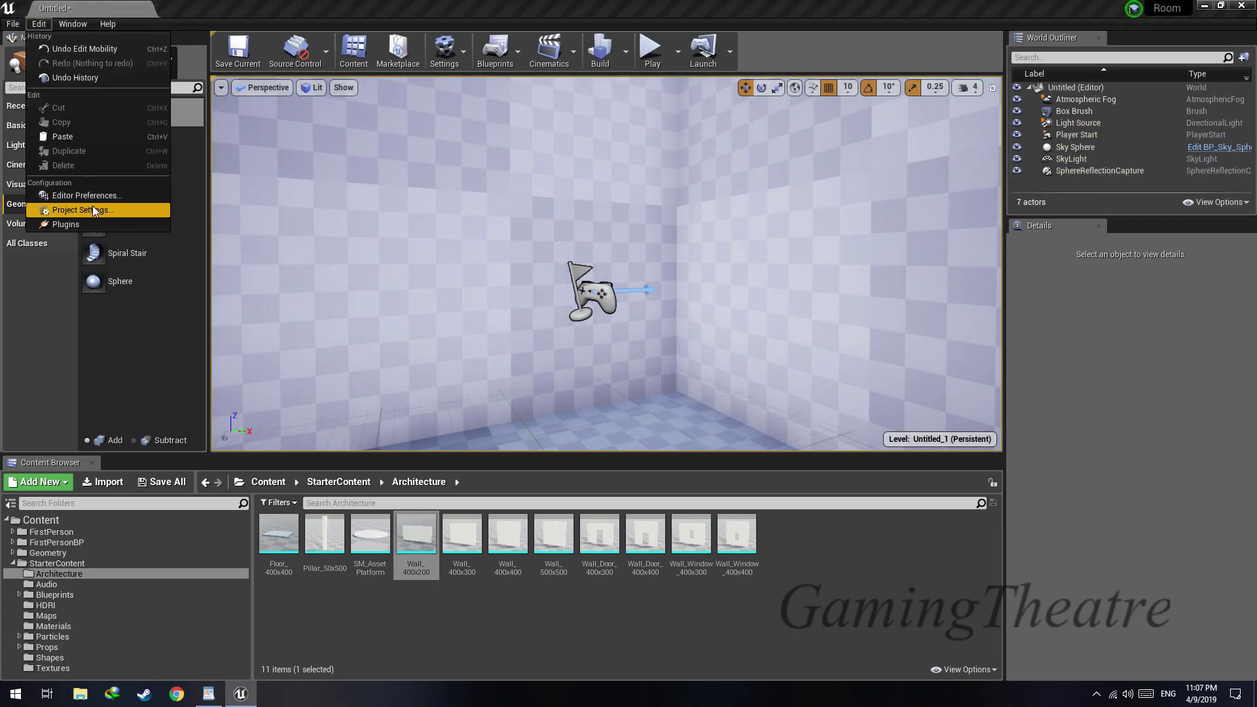
Find the exposure options in the project's rendering settings, disable Auto Exposure, and close the settings
left_click(93, 206)
left_click(259, 164)
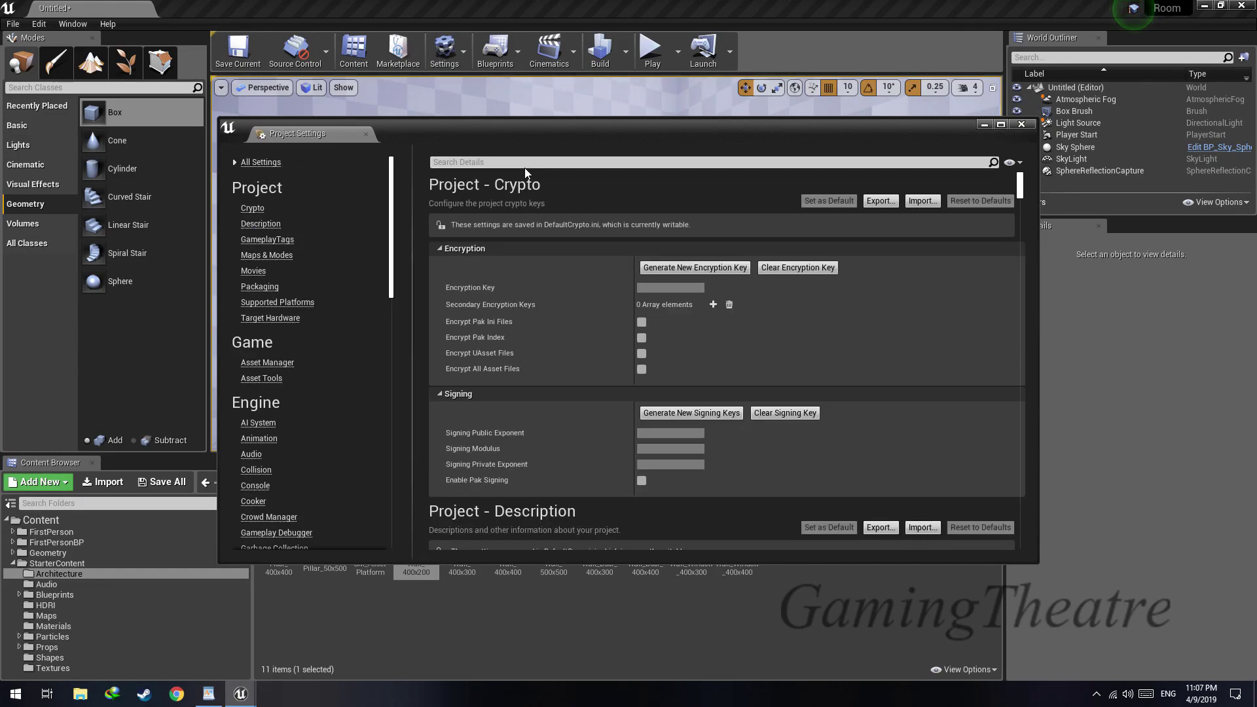
left_click(535, 161)
type("expos")
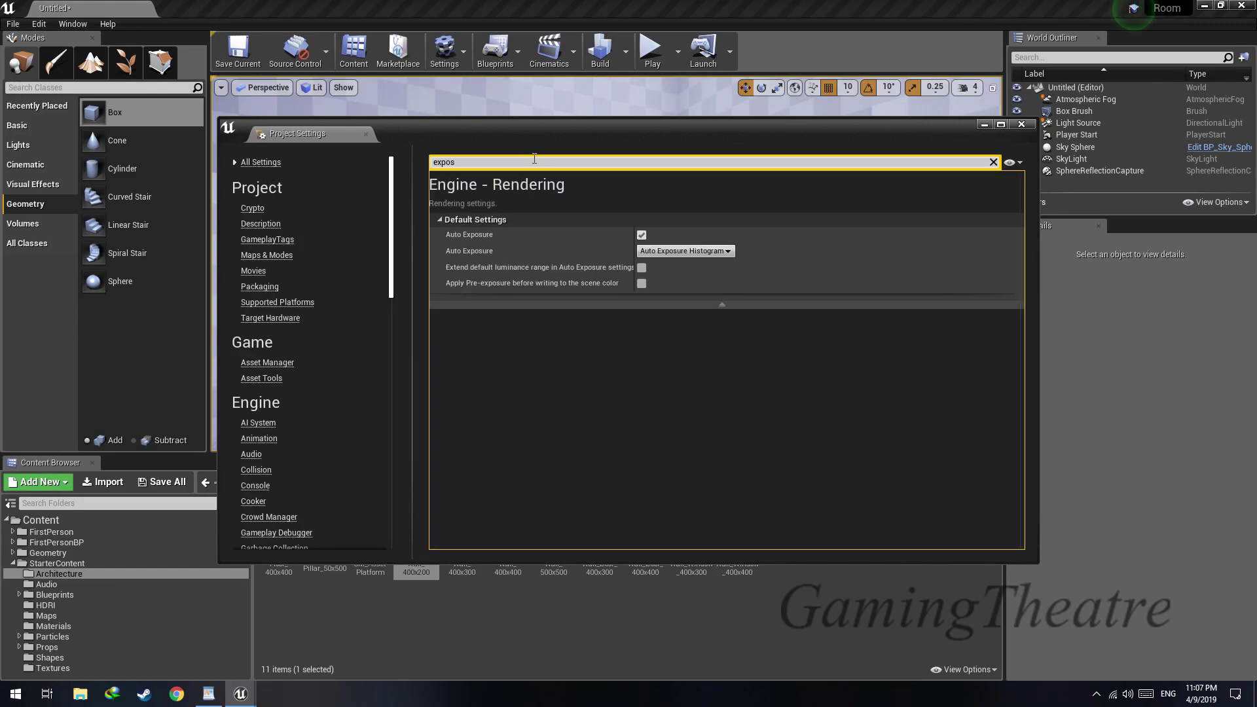
left_click(641, 234)
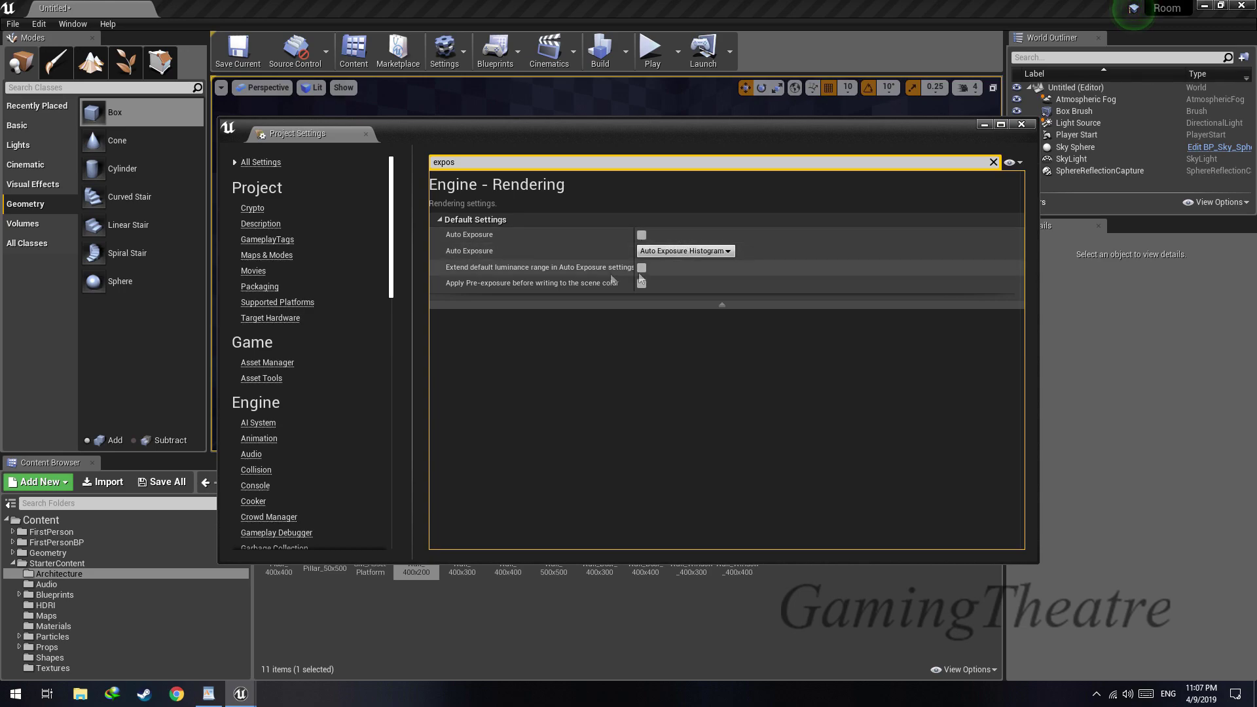
middle_click(329, 139)
mouse_move(330, 145)
right_mouse_down()
mouse_move(248, 131)
mouse_move(337, 150)
mouse_move(314, 153)
mouse_move(327, 170)
mouse_move(315, 138)
right_mouse_up()
Play the level to check the room's brightness and exit play mode
key("s")
key("w")
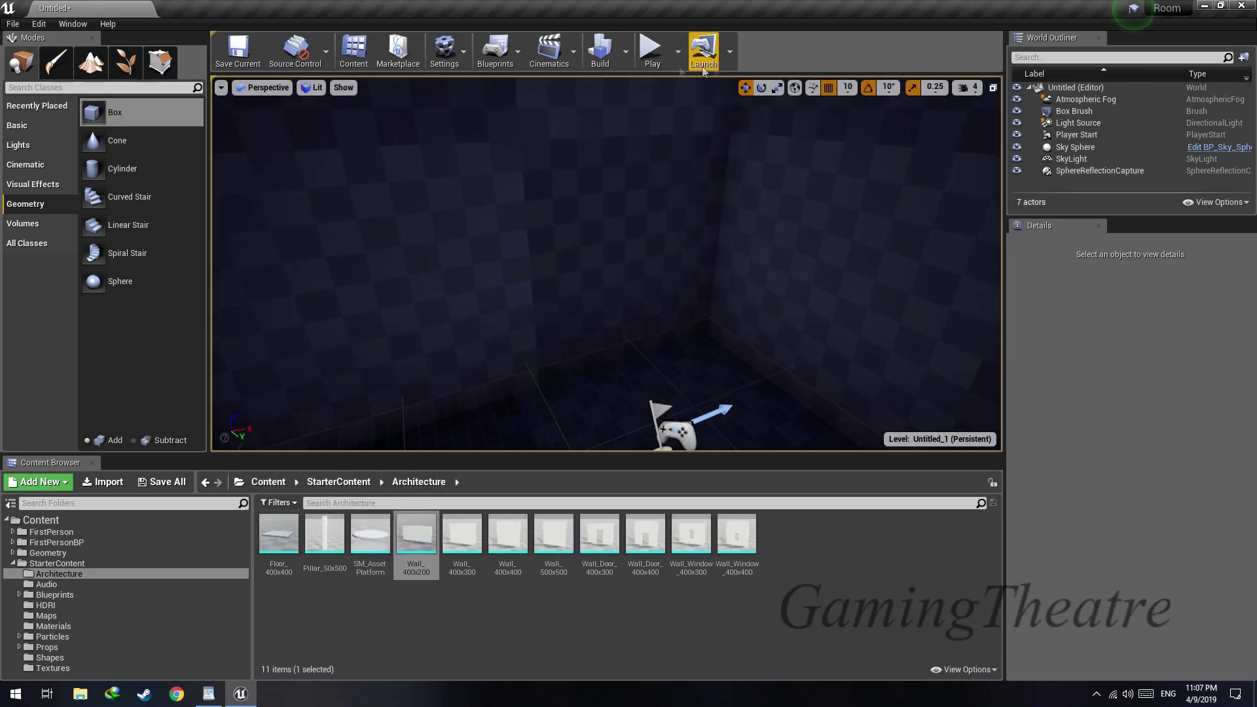
left_click(653, 51)
left_click(634, 234)
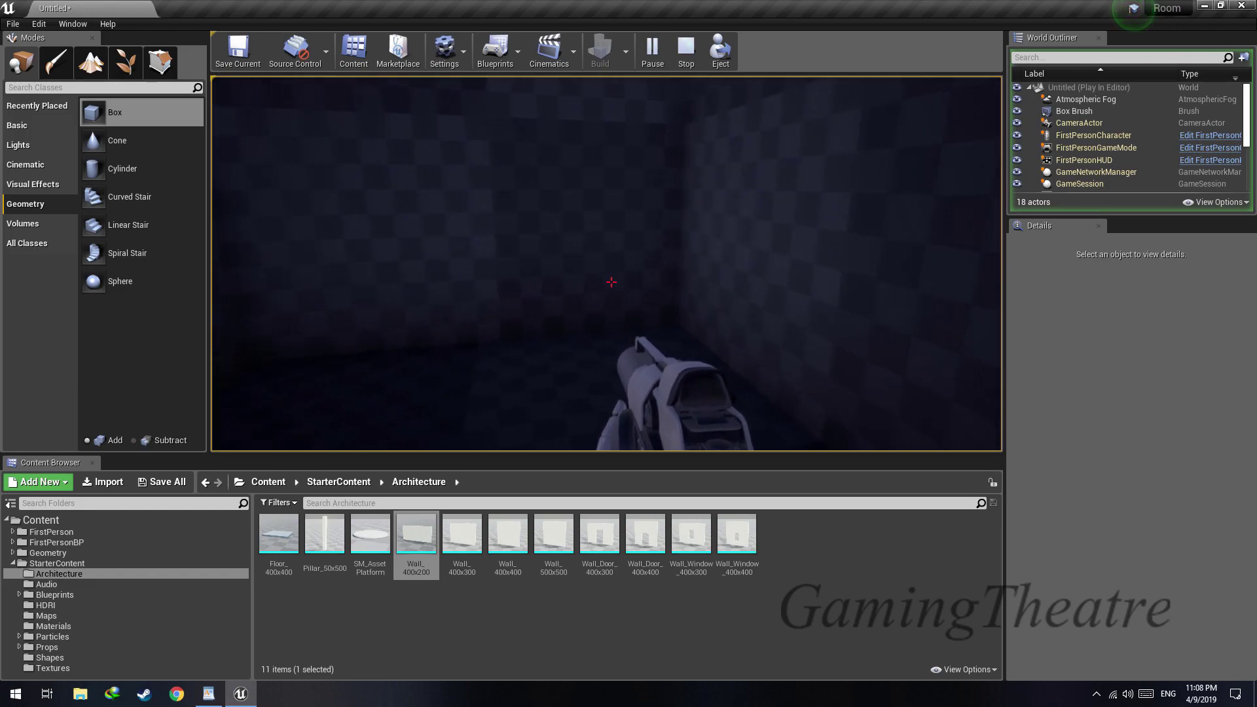
key("Escape")
Delete the SkyLight above the room and build lighting only
key("s")
right_click_drag(731, 407, 832, 367)
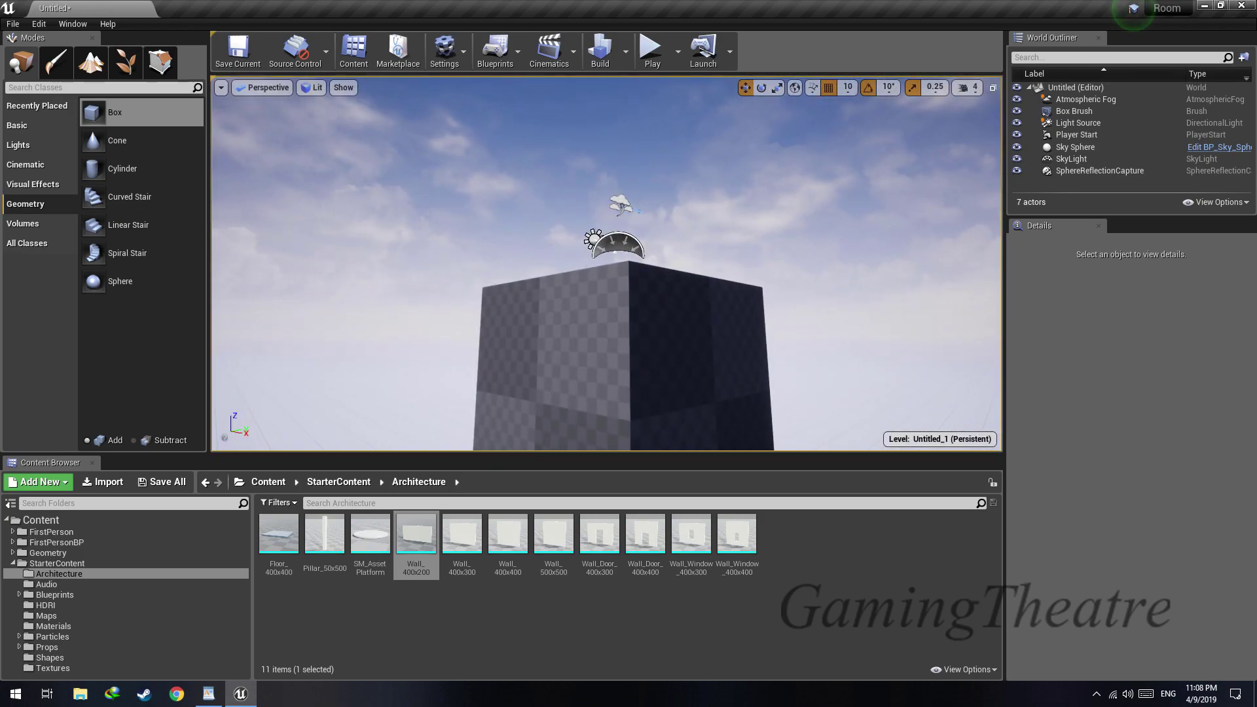
left_click(617, 245)
key("Delete")
key("w")
mouse_move(660, 311)
right_mouse_down()
mouse_move(645, 297)
mouse_move(652, 314)
right_mouse_up()
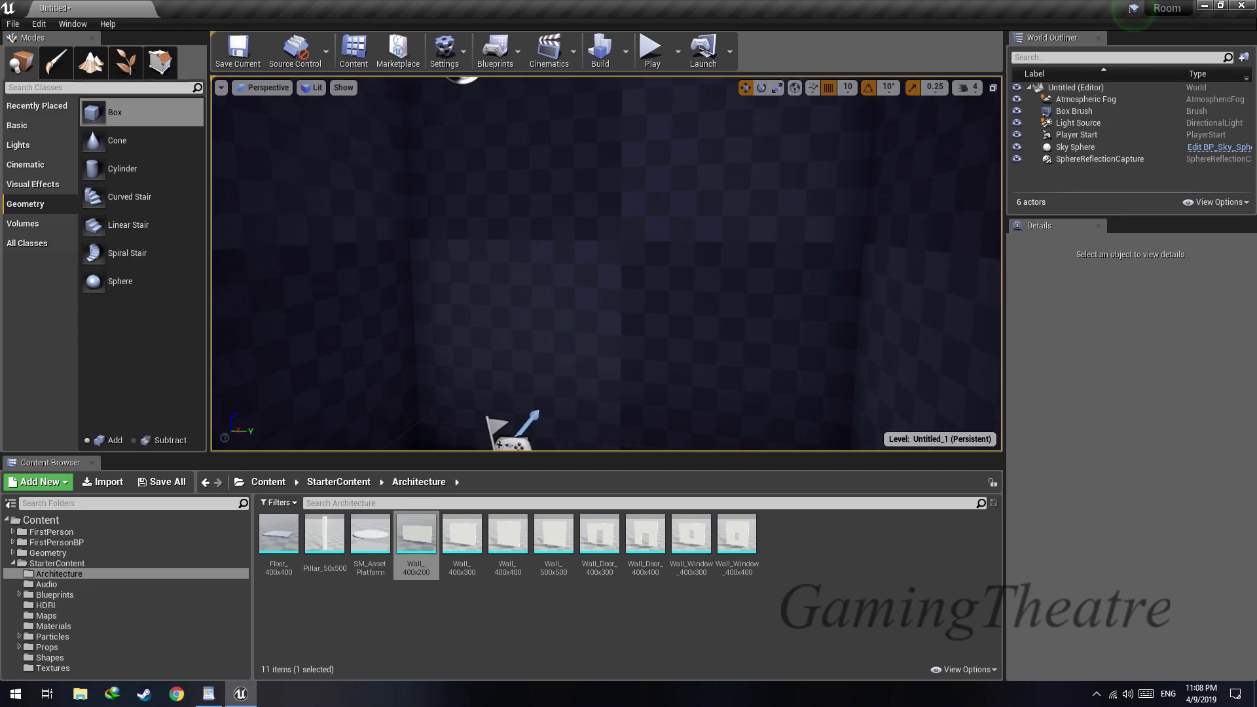
left_click(625, 61)
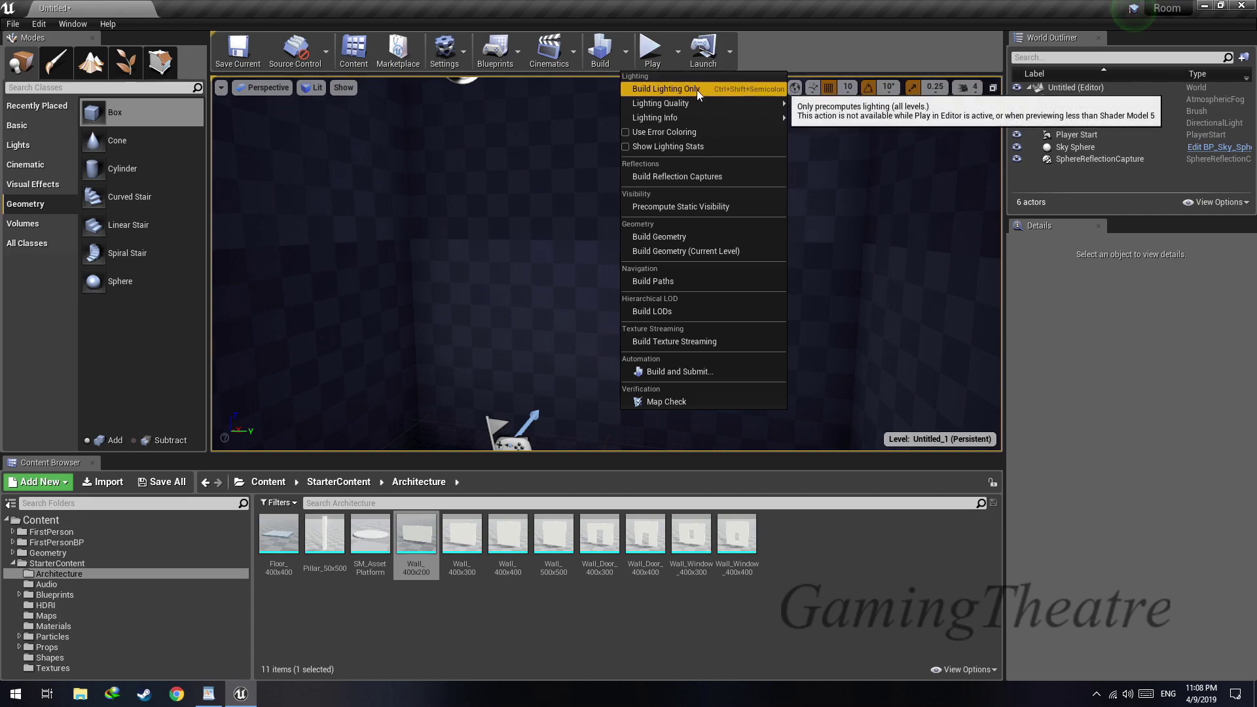
left_click(696, 89)
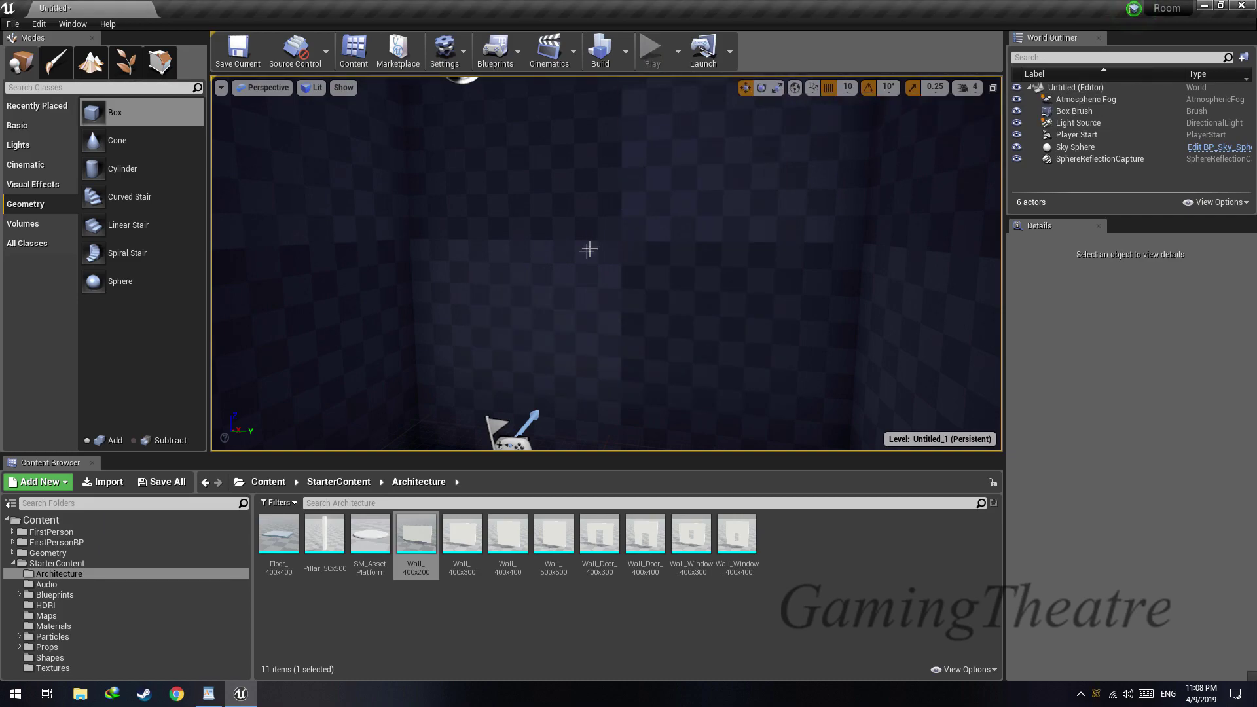
Enlarge the box brush to a scale of 5.25 in X and 3.75 in Y
right_click(568, 281)
mouse_move(574, 267)
right_mouse_down()
mouse_move(594, 268)
mouse_move(556, 268)
mouse_move(615, 262)
right_mouse_up()
mouse_move(533, 244)
right_mouse_down()
mouse_move(589, 239)
mouse_move(458, 252)
mouse_move(557, 261)
mouse_move(446, 262)
mouse_move(478, 252)
mouse_move(458, 252)
right_mouse_up()
key("r")
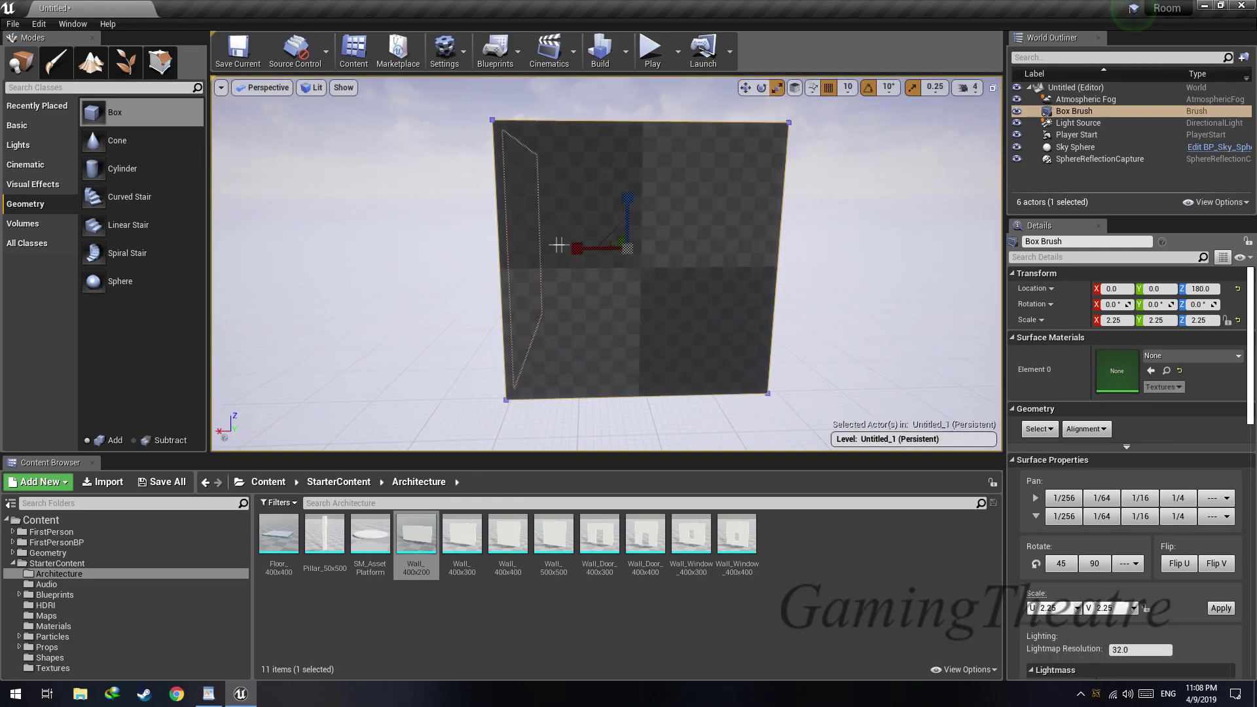
left_click_drag(589, 248, 478, 249)
mouse_move(640, 255)
right_mouse_down()
mouse_move(458, 262)
mouse_move(413, 245)
right_mouse_up()
mouse_move(609, 230)
right_mouse_down()
mouse_move(626, 207)
mouse_move(618, 226)
mouse_move(632, 222)
mouse_move(609, 222)
mouse_move(779, 229)
mouse_move(461, 254)
right_mouse_up()
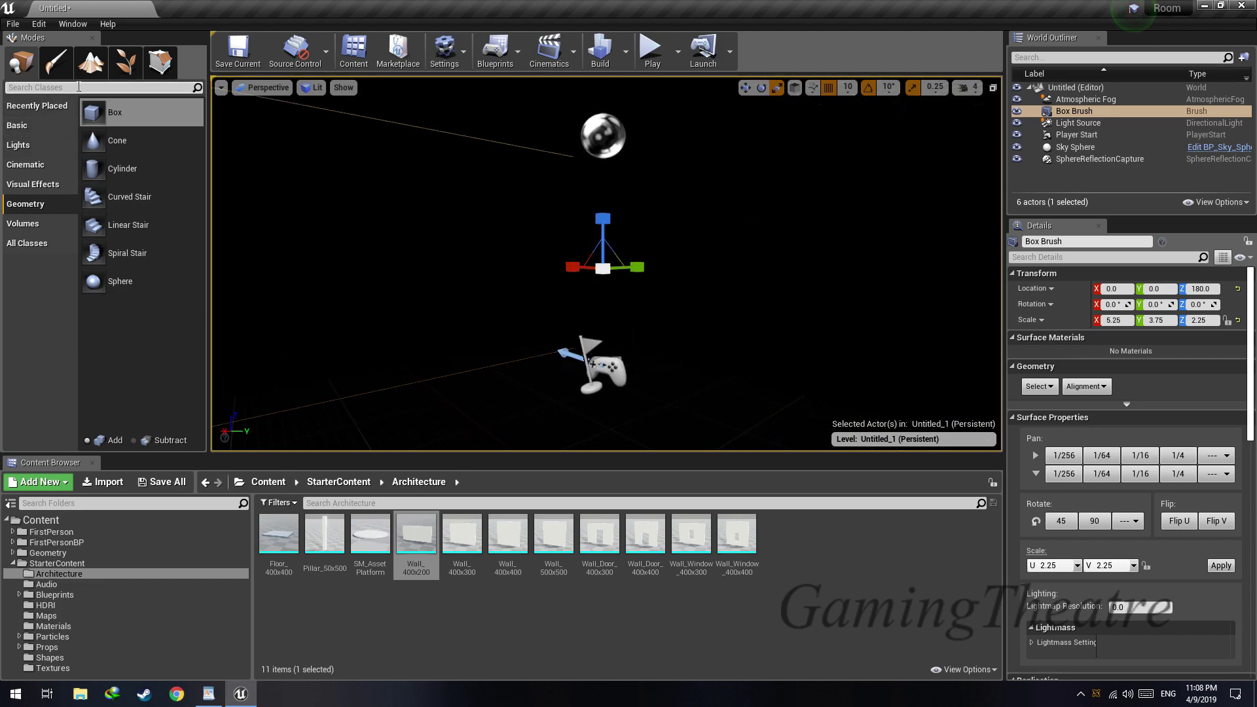
Place a point light inside the room near the player start, at about X 80, Y 50, Z 120
left_click(48, 143)
left_click_drag(181, 155, 625, 321)
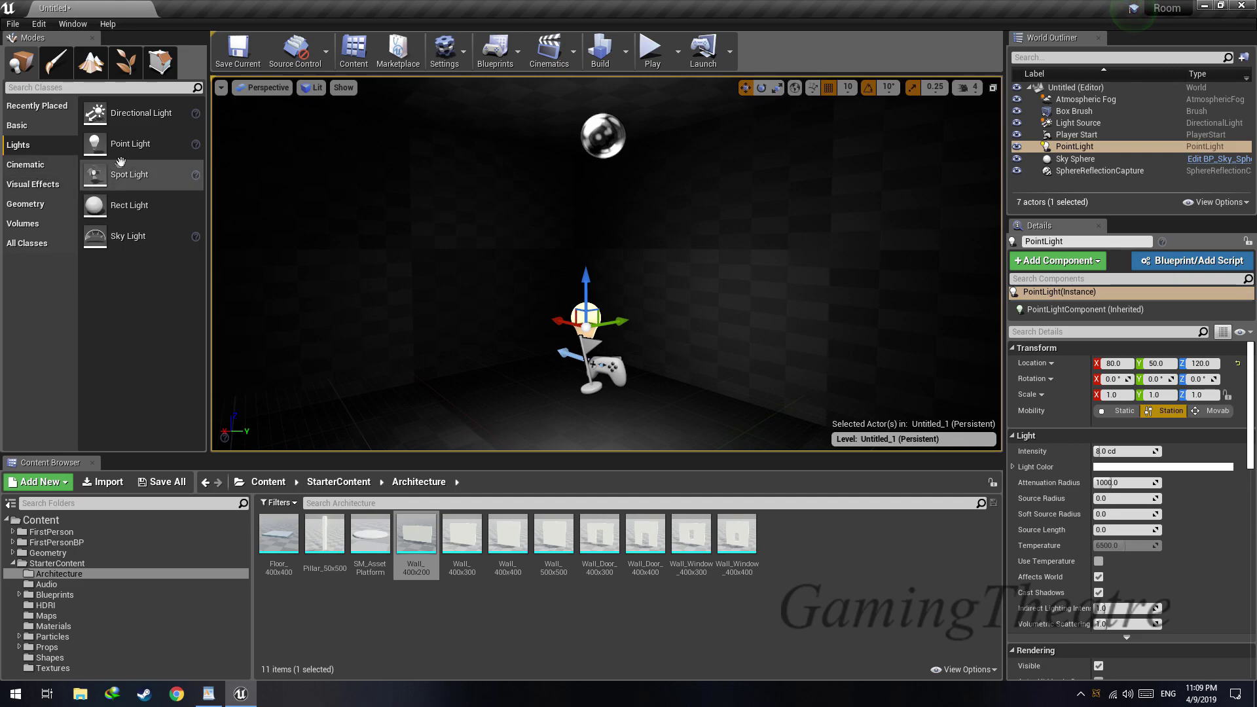
Place a spot light just below the room's ceiling, at about X 80, Y 40, Z 340
left_click_drag(104, 174, 564, 118)
right_click_drag(553, 132, 675, 128)
left_click_drag(473, 141, 564, 140)
right_click_drag(588, 140, 392, 140)
left_click_drag(673, 155, 609, 159)
right_click_drag(609, 159, 591, 216)
Try deleting the point light to compare the lighting, and undo the deletion
left_click(598, 262)
right_click_drag(598, 262, 602, 223)
key("Delete")
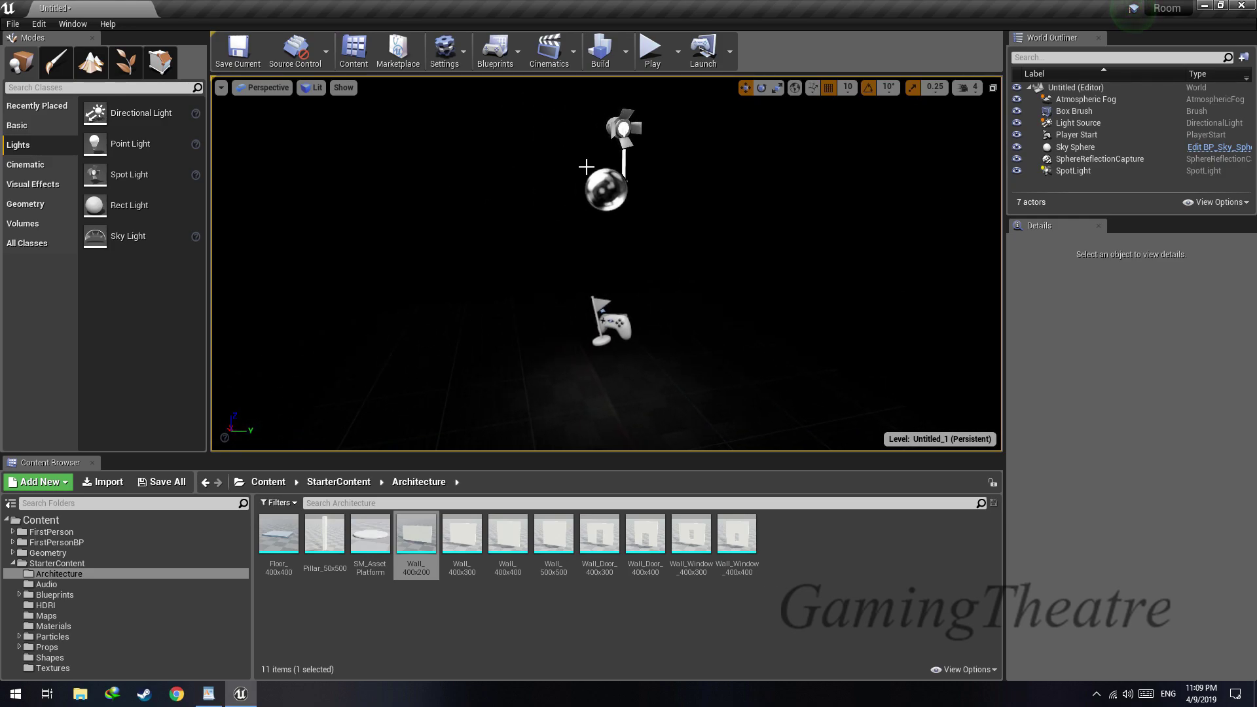
key("ctrl+z")
mouse_move(612, 237)
right_mouse_down()
mouse_move(621, 259)
mouse_move(599, 190)
mouse_move(612, 239)
mouse_move(629, 235)
right_mouse_up()
Place a rect light just below the room's ceiling, at about X 100, Y 50, Z 340
left_click_drag(128, 208, 587, 108)
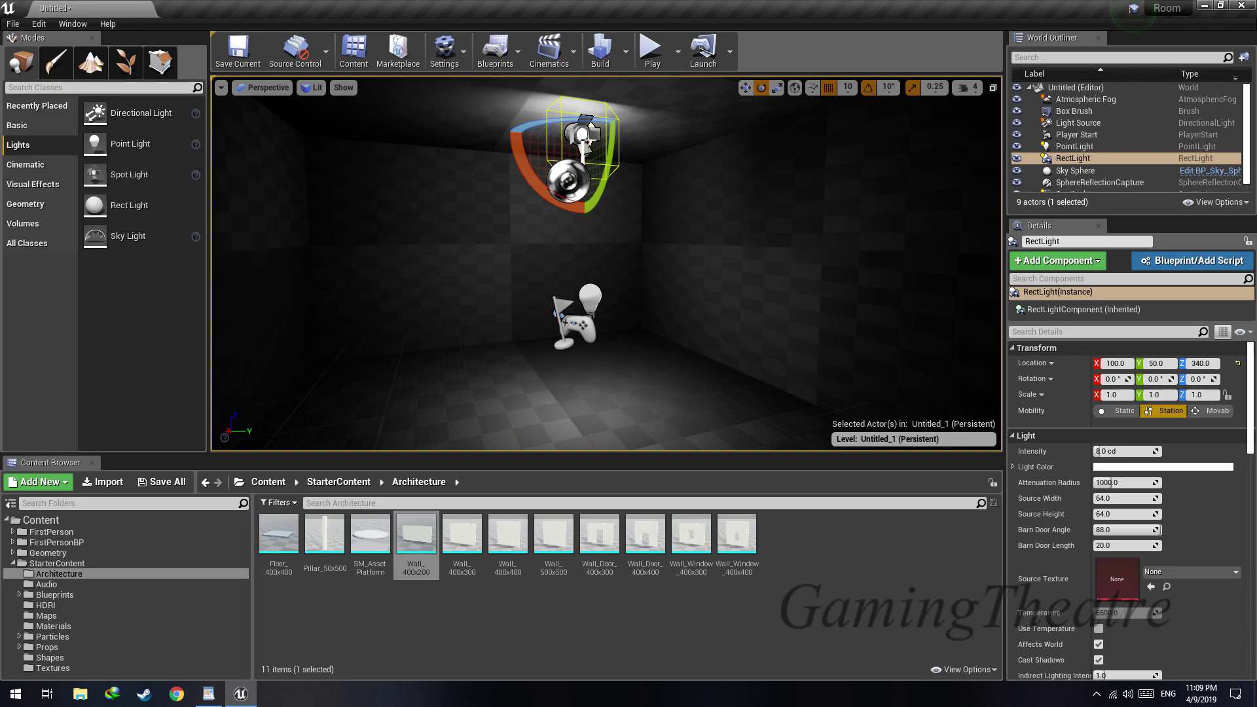
right_click_drag(583, 133, 588, 93)
left_click(563, 175)
key("Delete")
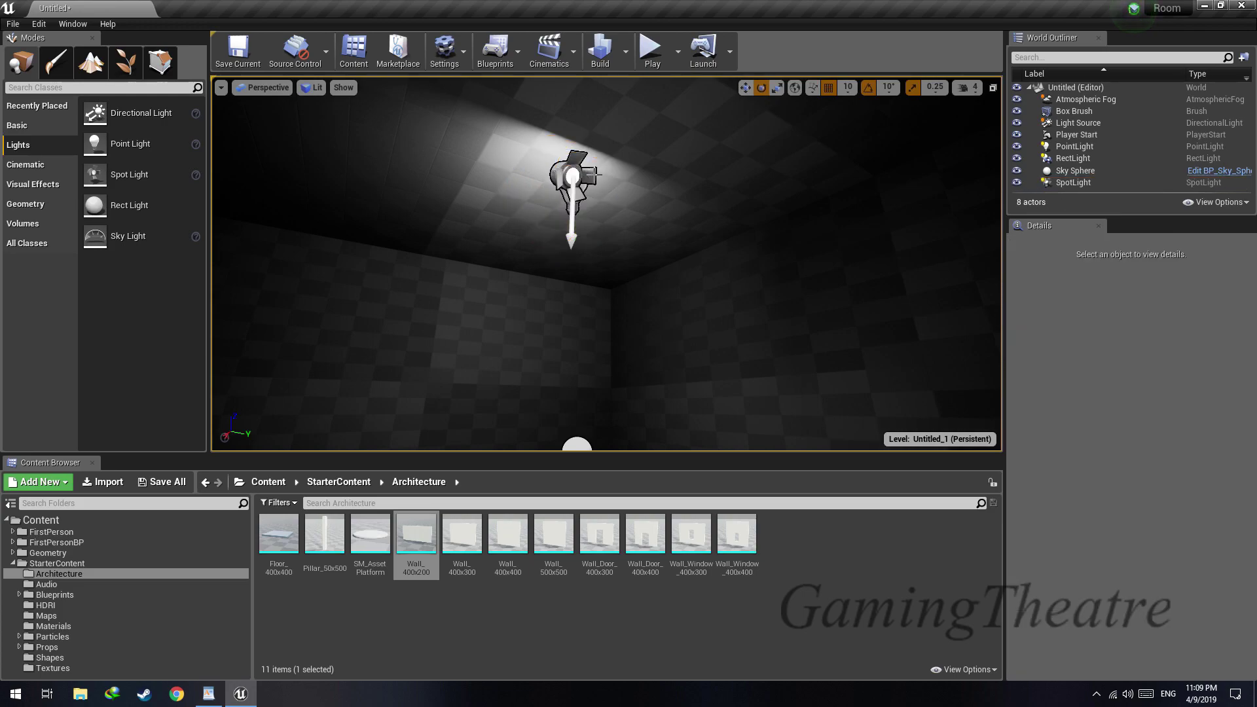
key("ctrl+z")
Delete the spot light near the ceiling and rotate the rect light to point straight down at the floor
left_click(569, 169)
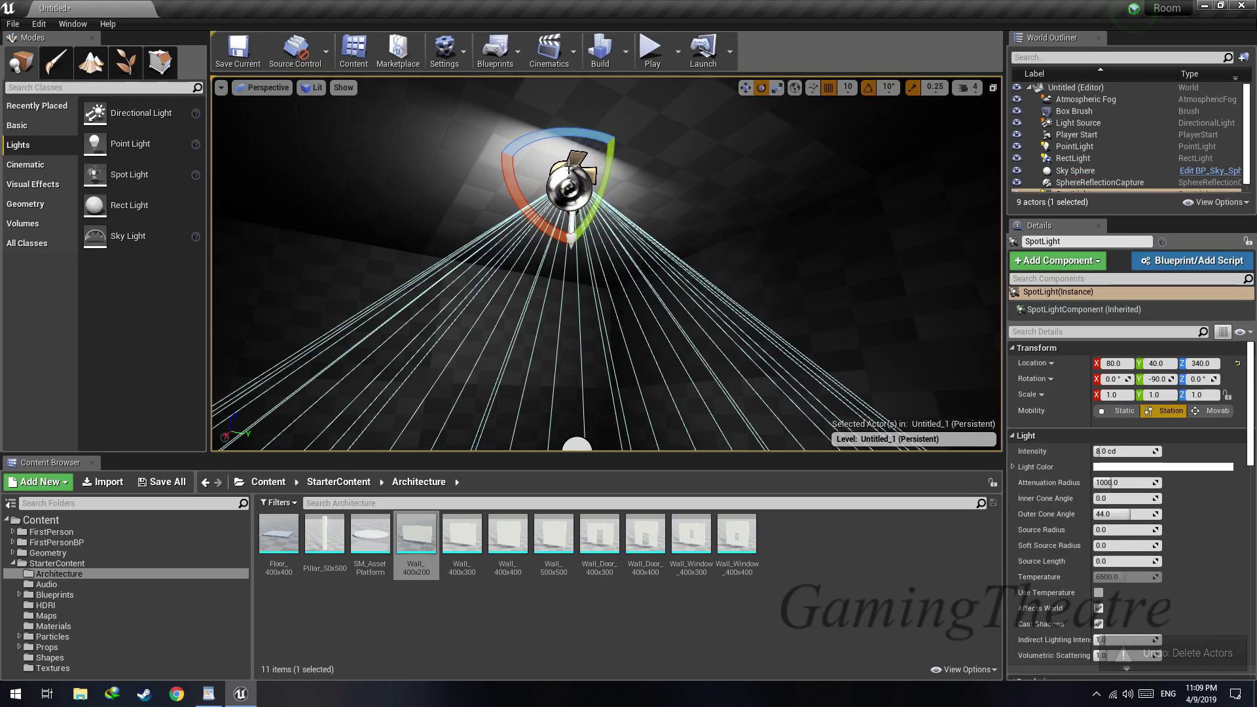
key("Delete")
left_click(571, 208)
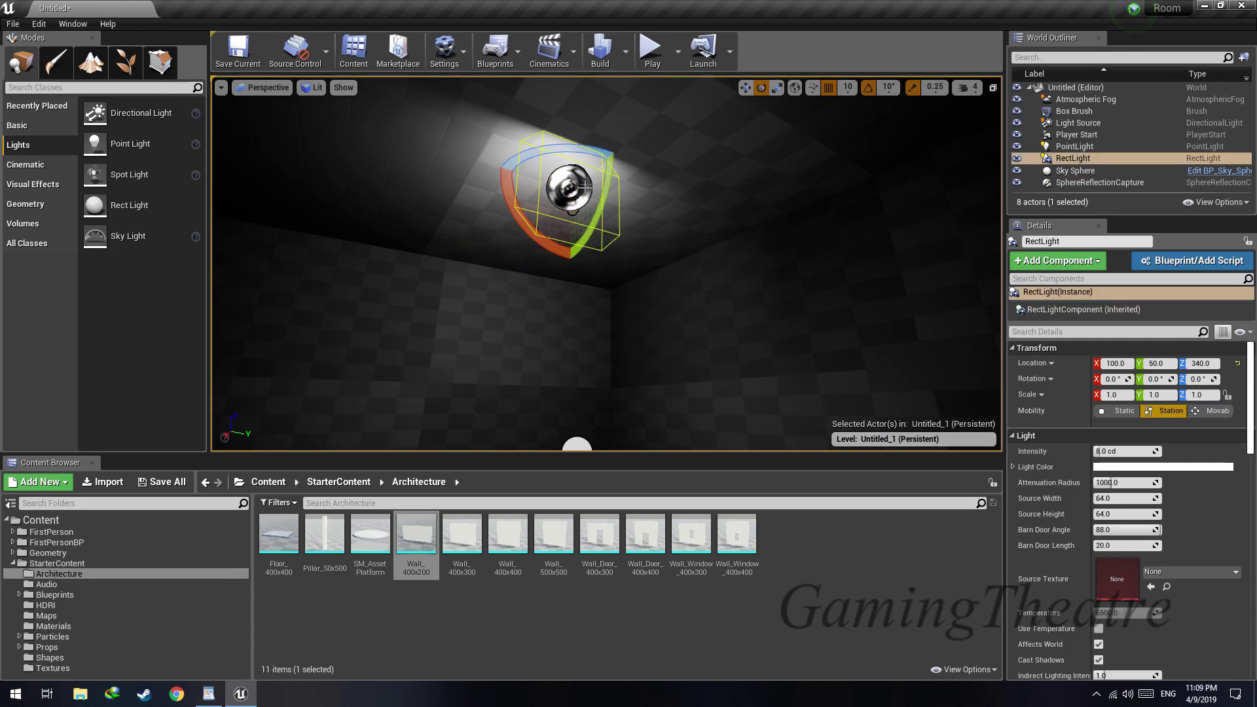
left_click_drag(601, 177, 586, 298)
key("s")
right_click_drag(611, 178, 616, 248)
Center the rect light at X 0, Y 0 and raise it to Z 350 near the ceiling
key("w")
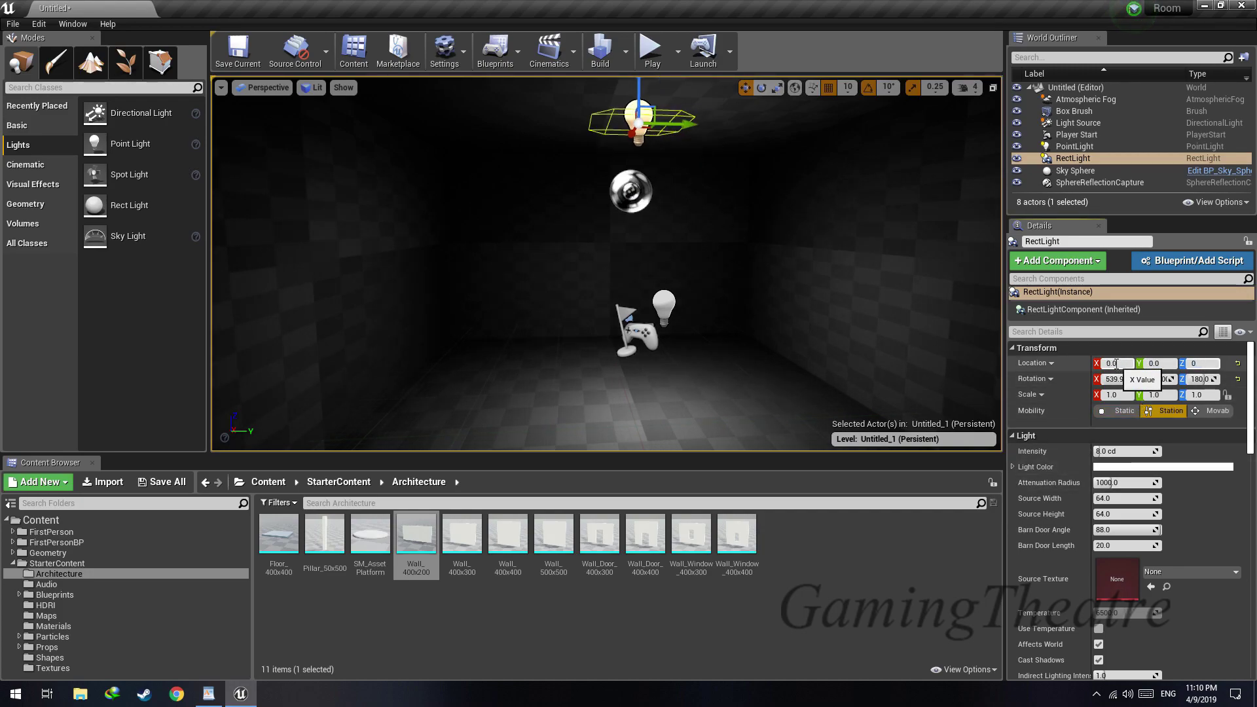
type("0")
key("Return")
left_click_drag(642, 314, 650, 78)
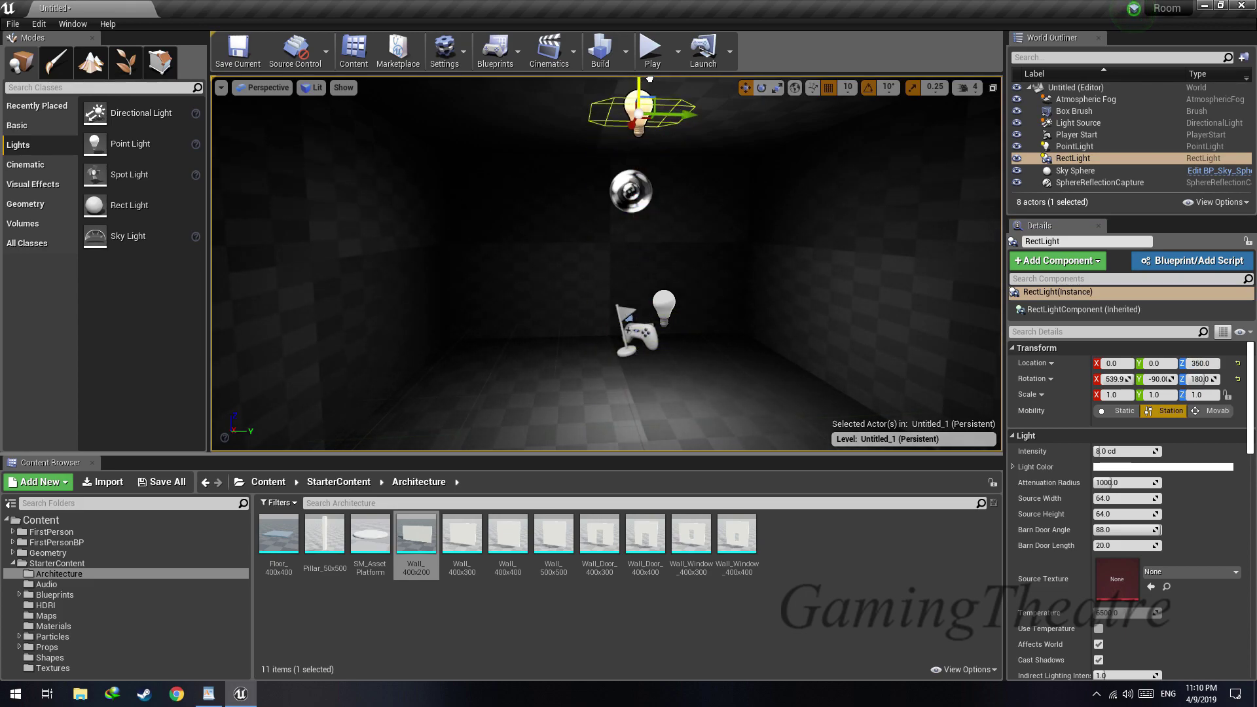
Center the point light at X 0, Y 0 and raise it to Z 130
left_click(664, 305)
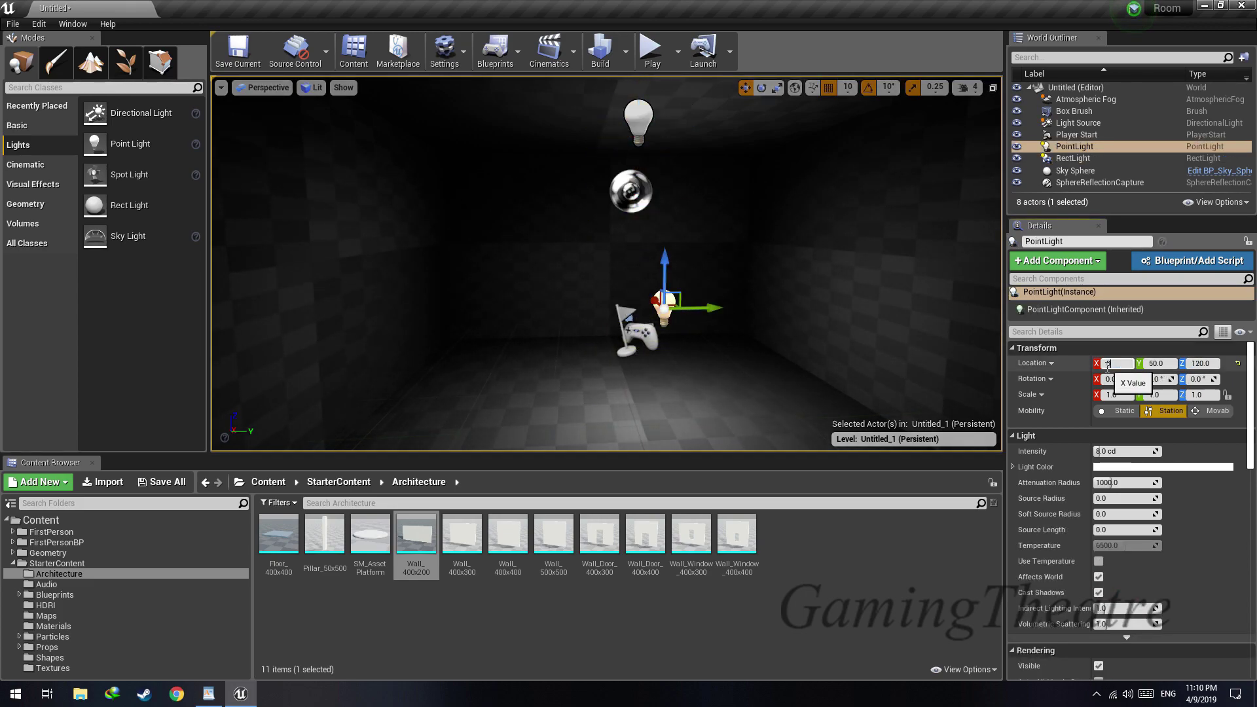
key("Tab")
type("0")
key("Return")
mouse_move(786, 281)
right_mouse_down()
mouse_move(773, 298)
mouse_move(815, 288)
mouse_move(792, 295)
mouse_move(798, 278)
right_mouse_up()
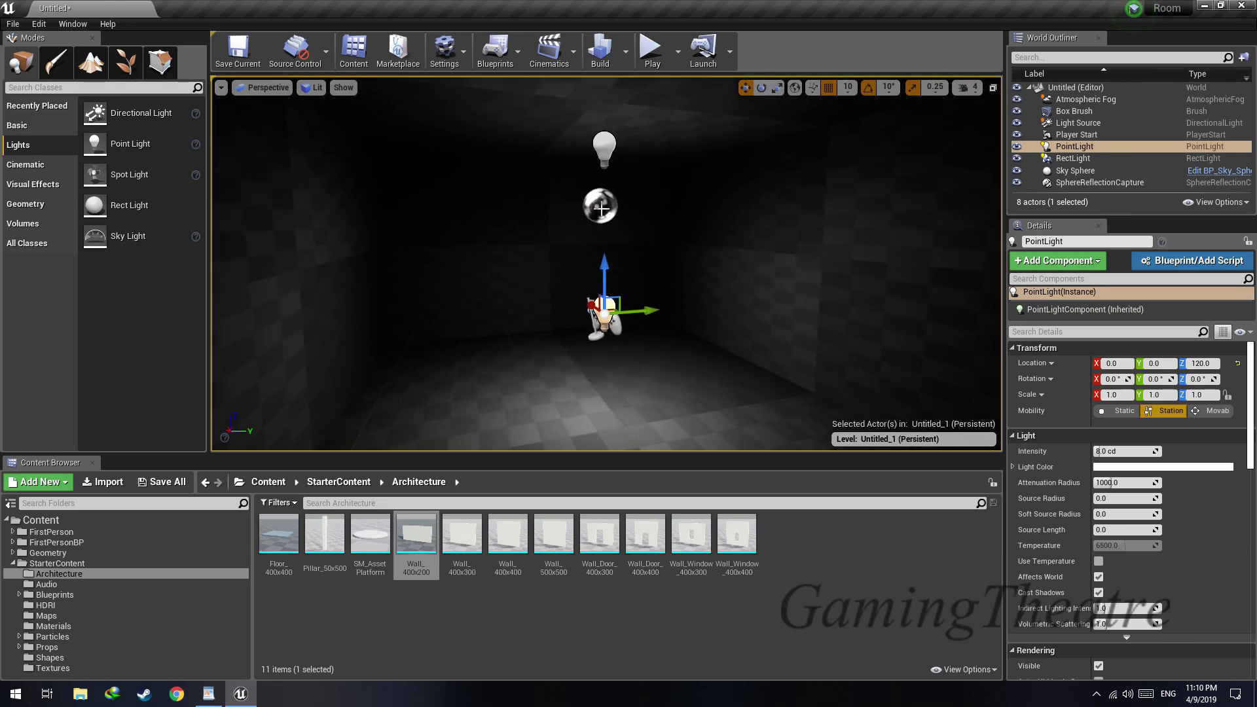
right_click_drag(604, 258, 576, 252)
key("w")
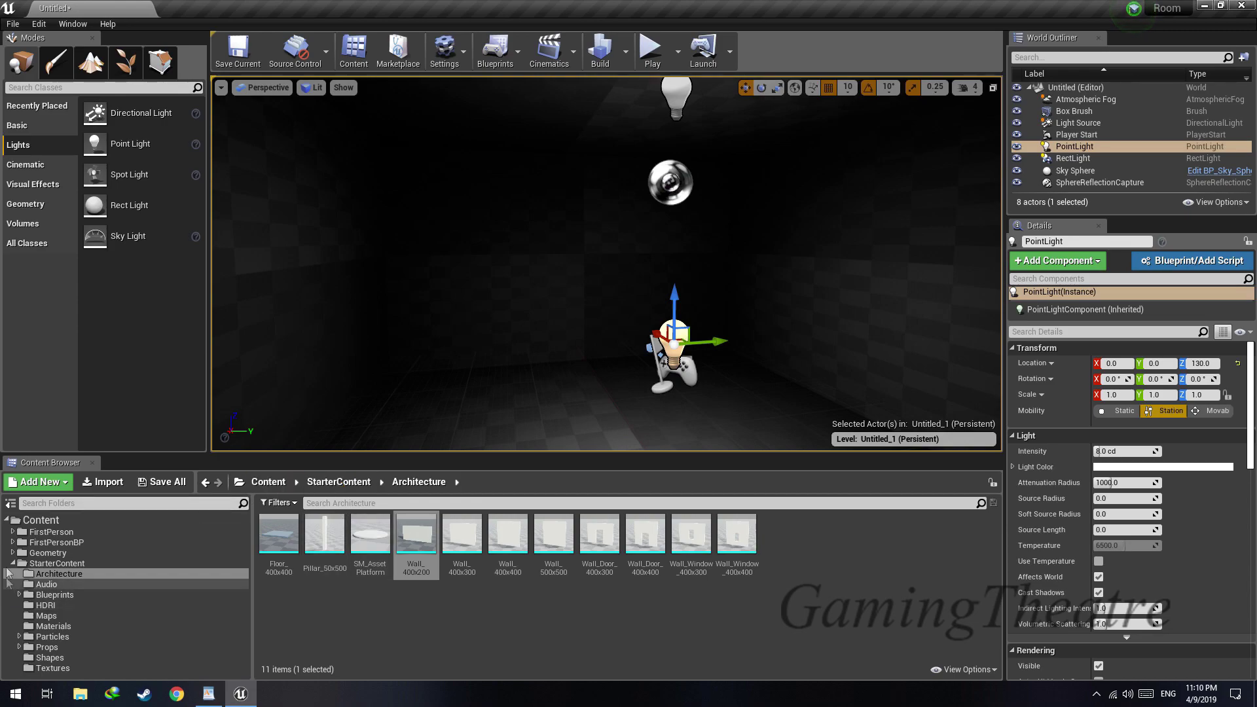
Open the StarterContent Materials folder and try M_Concrete_Panels on a surface of the room
left_click(61, 627)
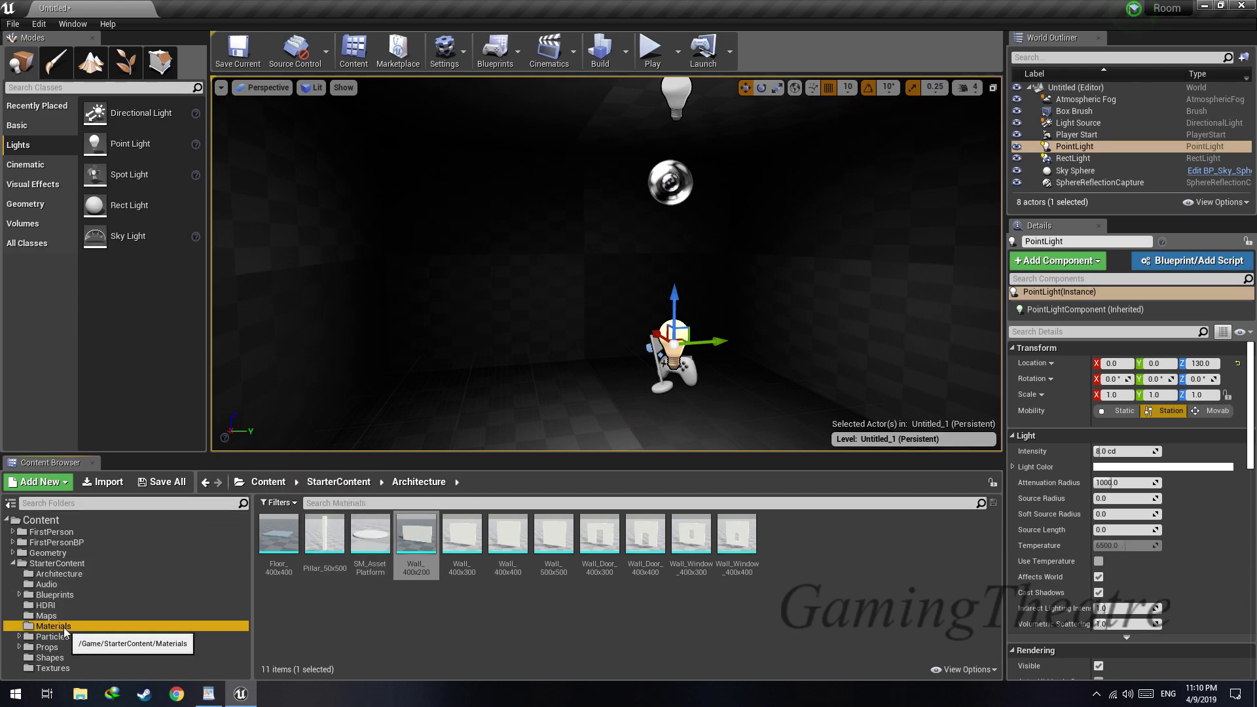
right_click_drag(498, 347, 386, 345)
key("d")
right_click_drag(446, 386, 531, 357)
right_click_drag(649, 378, 578, 396)
left_click_drag(918, 539, 949, 266)
right_click_drag(845, 288, 930, 292)
key("s")
Apply the M_Basic_Wall material to the room's walls
left_click_drag(372, 538, 595, 252)
right_click_drag(595, 252, 501, 261)
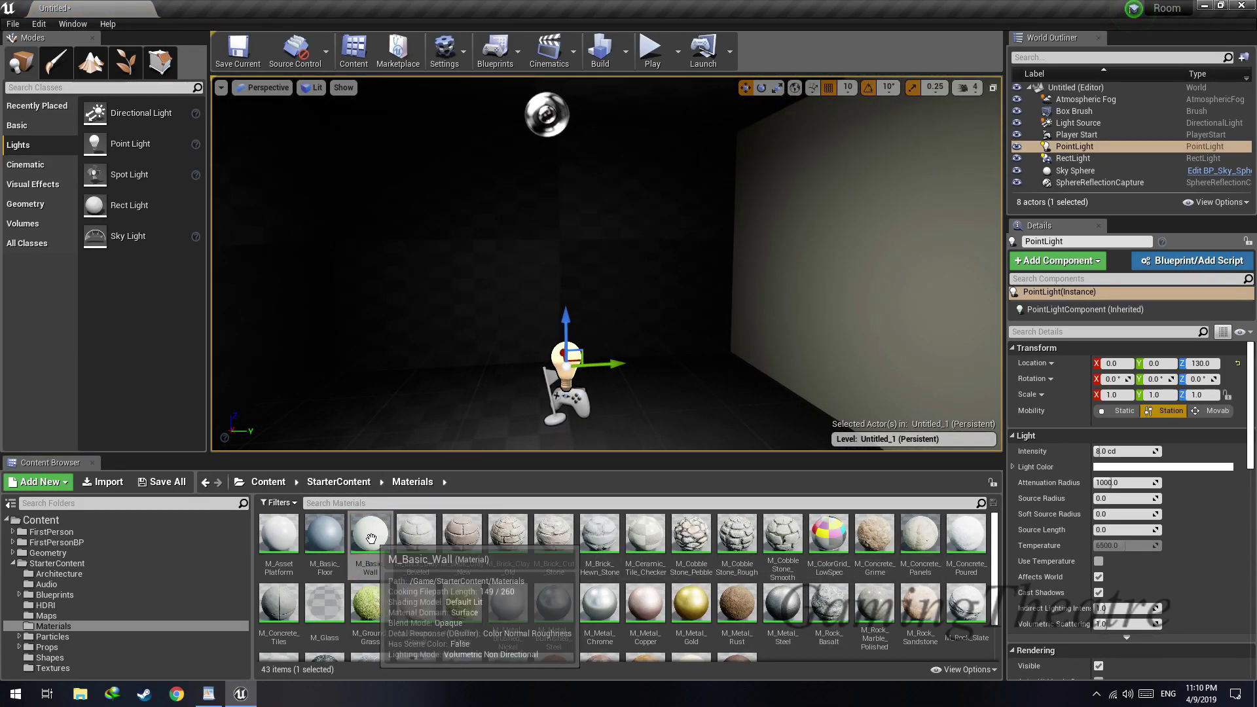
left_click_drag(372, 538, 435, 254)
right_click_drag(436, 254, 328, 254)
left_click_drag(370, 545, 360, 313)
key("s")
right_click_drag(360, 313, 720, 310)
left_click_drag(372, 538, 687, 307)
mouse_move(689, 306)
right_mouse_down()
mouse_move(897, 295)
mouse_move(880, 295)
mouse_move(684, 471)
right_mouse_up()
Apply the M_Ceramic_Tile_Checker material to the room's floor
left_click_drag(644, 544, 570, 278)
right_click_drag(569, 278, 511, 295)
key("w")
Select the tiled floor surface and align its texture with Align Surface Planar
left_click(569, 278)
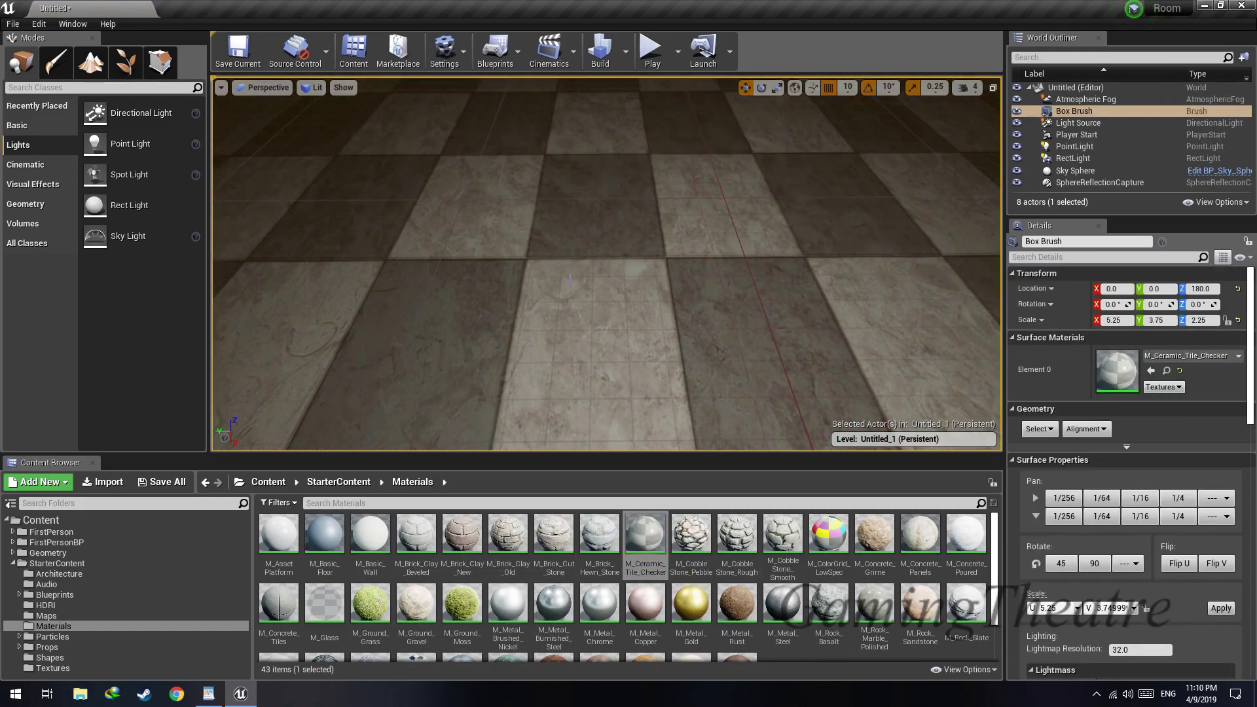
scroll(569, 281, "down", 5)
left_click(1086, 429)
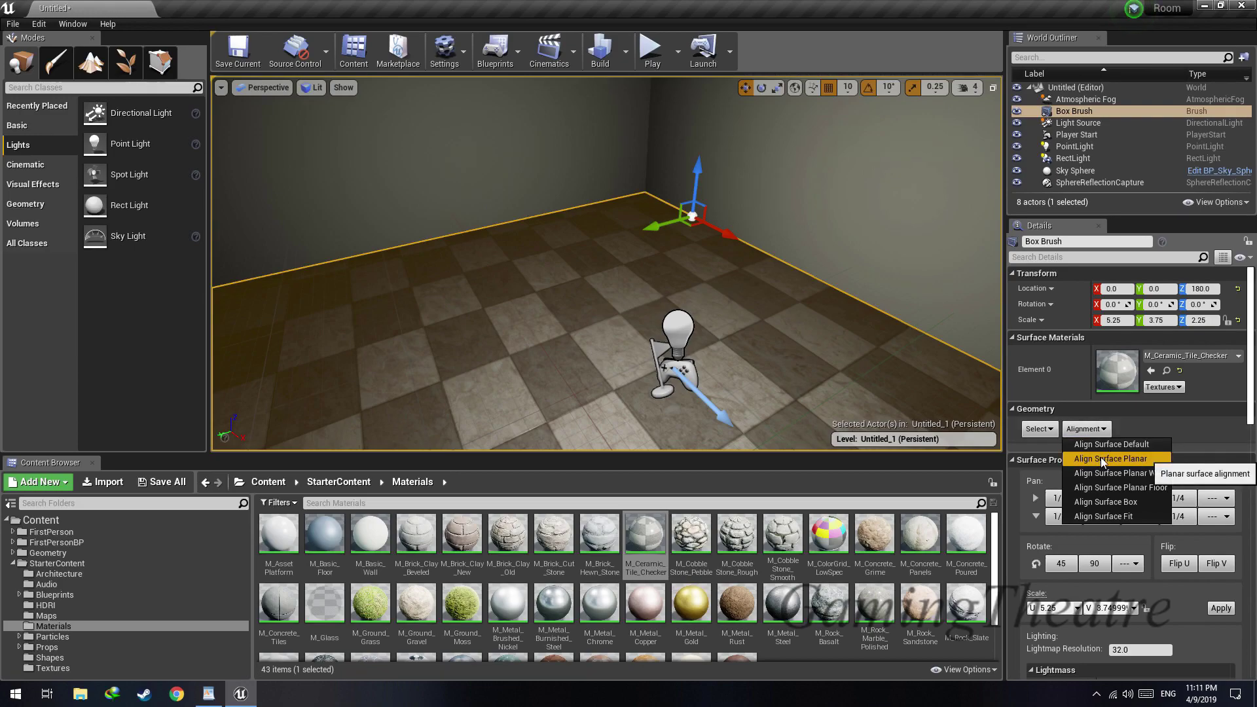
left_click(1102, 458)
Select every surface of the room's box brush and align their textures with Align Surface Planar
right_click_drag(492, 425, 492, 385)
right_click(519, 372)
left_click(1139, 435)
left_click(1050, 430)
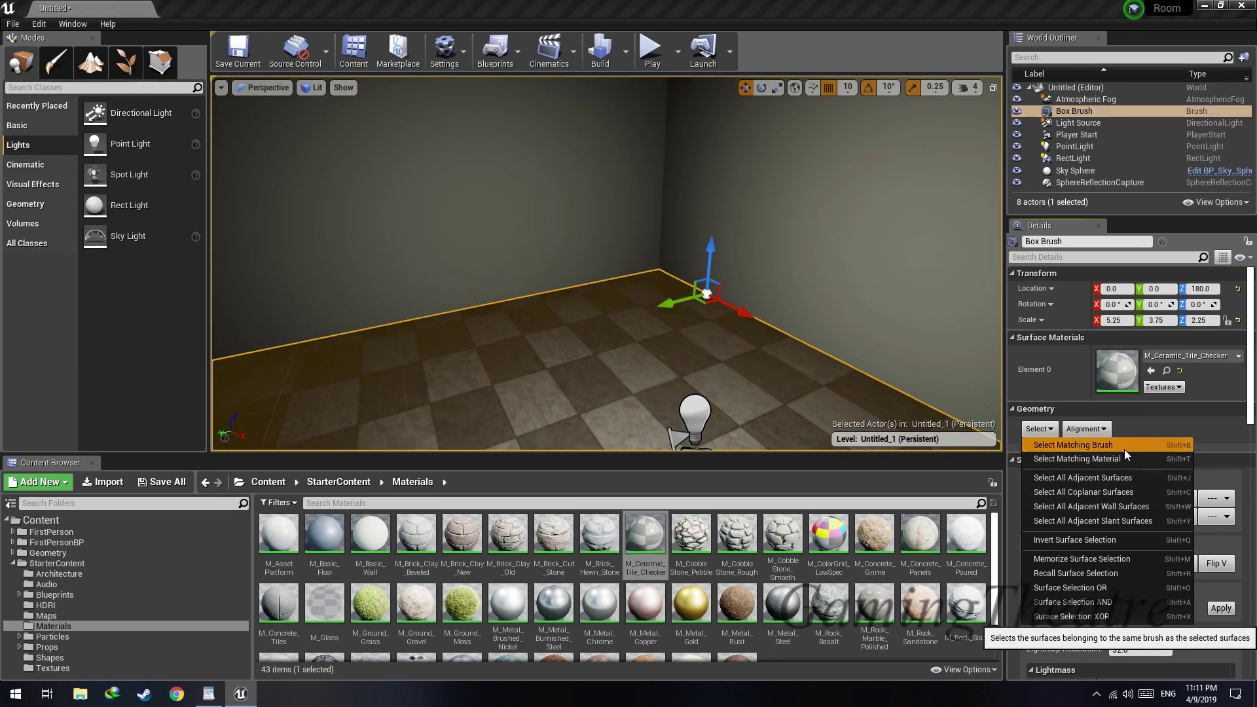
left_click(1100, 445)
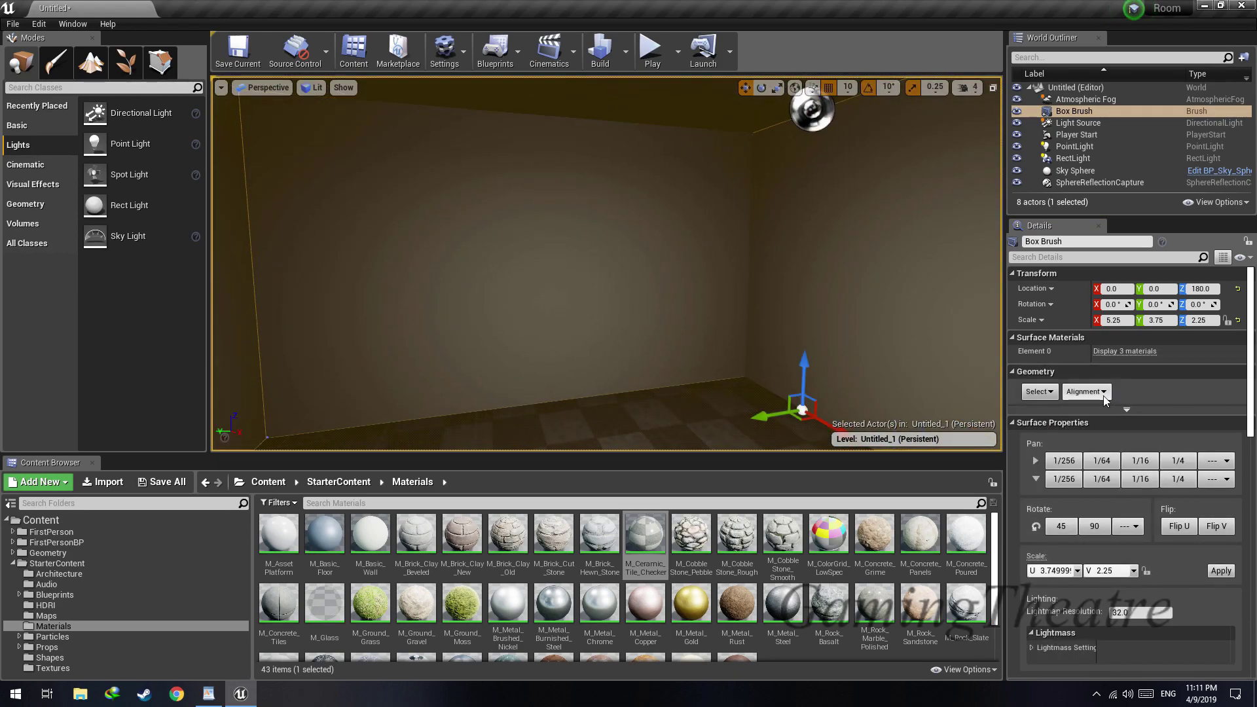
left_click(1085, 392)
left_click(1113, 425)
right_click_drag(772, 295, 683, 314)
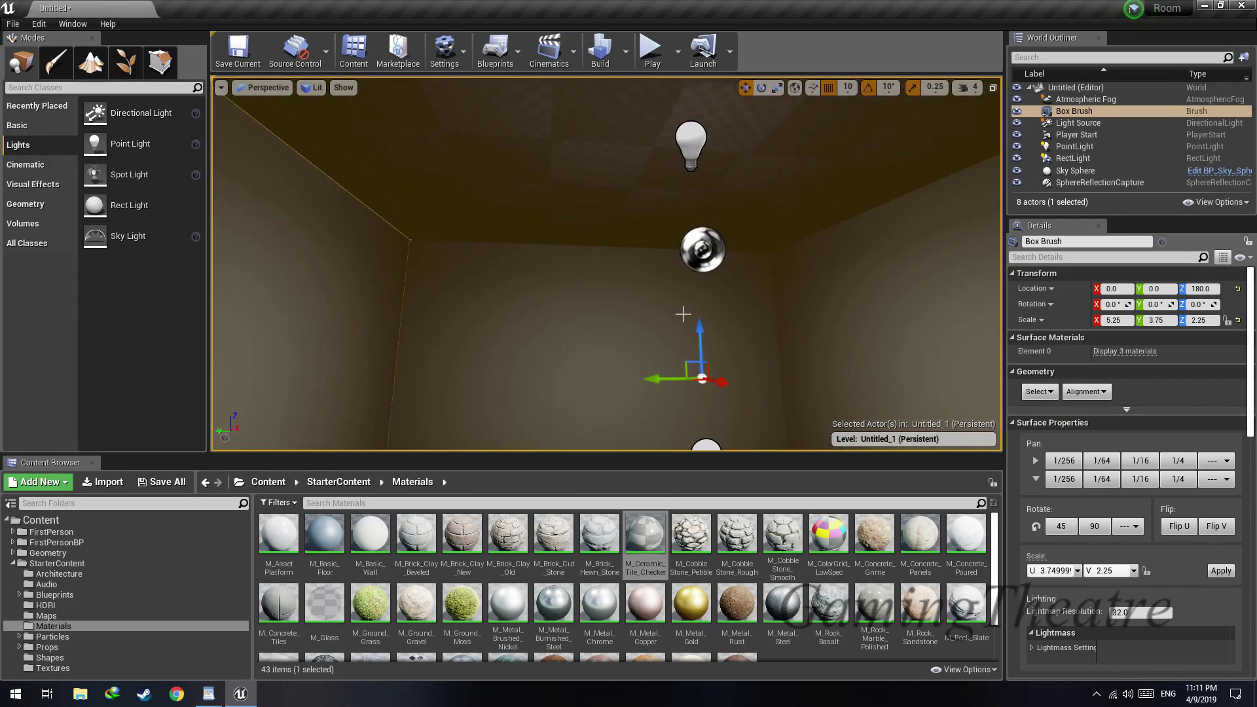
Apply the M_Concrete_Tiles material to the room's ceiling
scroll(841, 580, "down", 1)
left_click(839, 580)
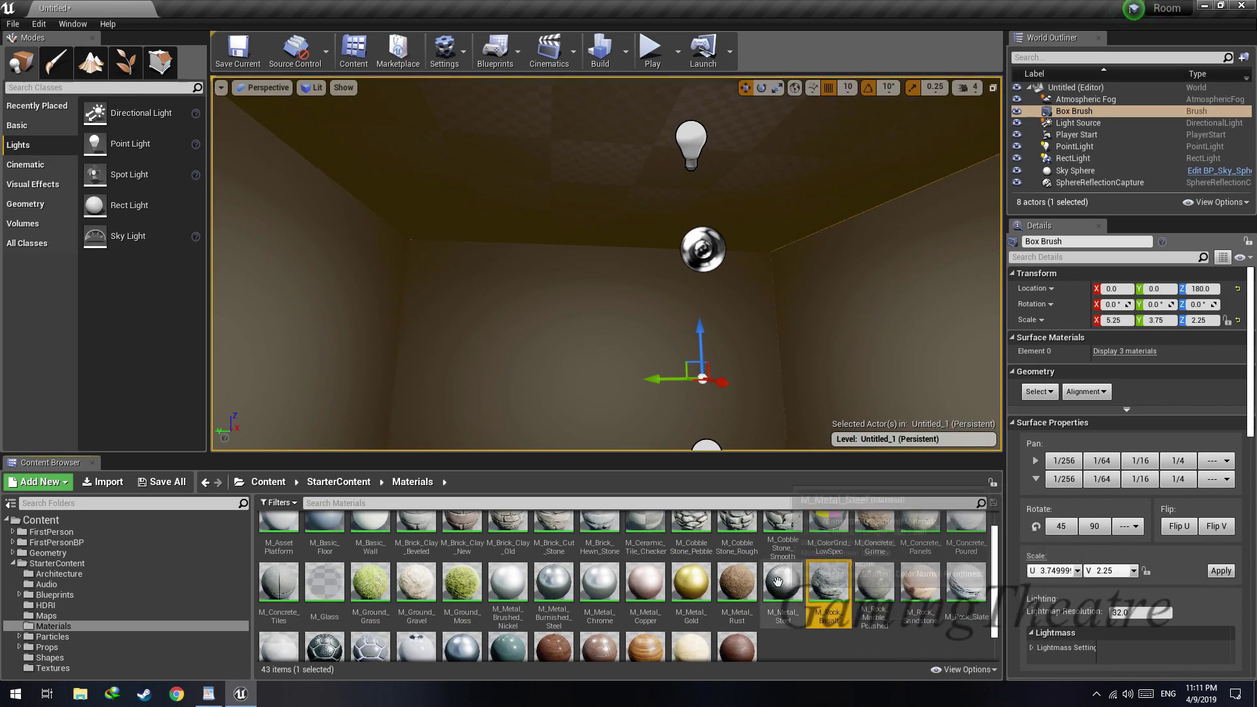
scroll(768, 580, "down", 2)
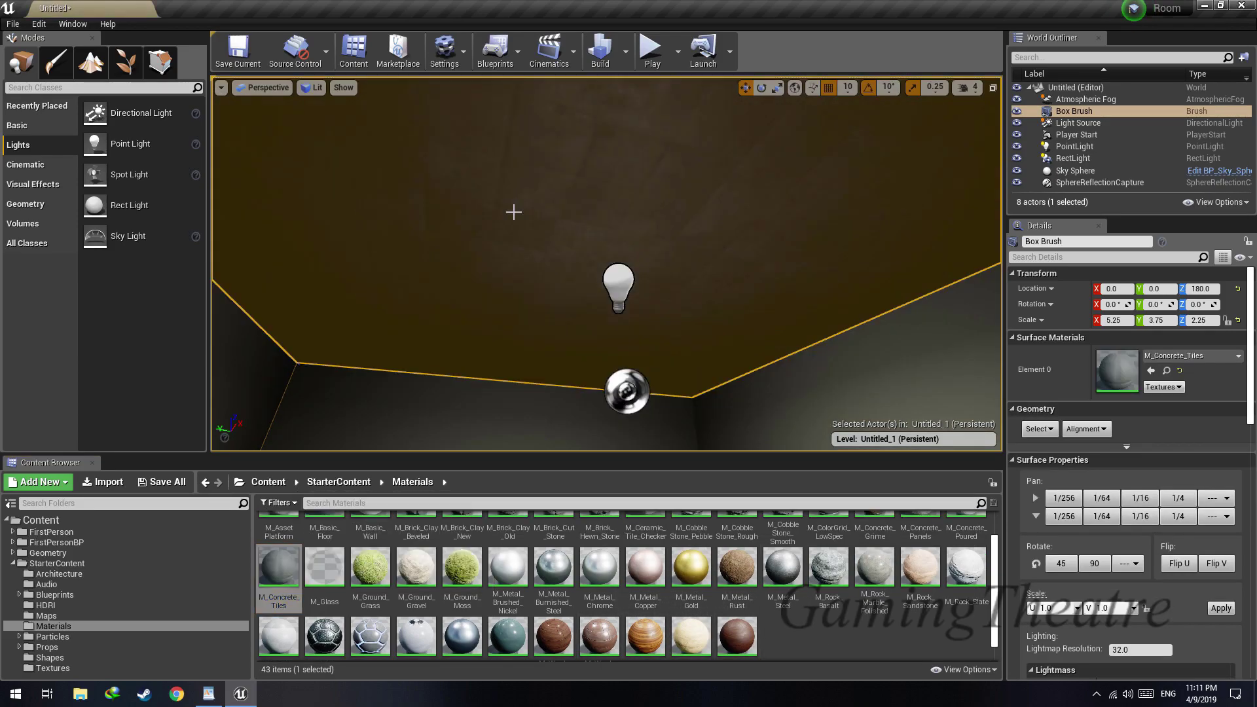
right_click_drag(514, 210, 523, 131)
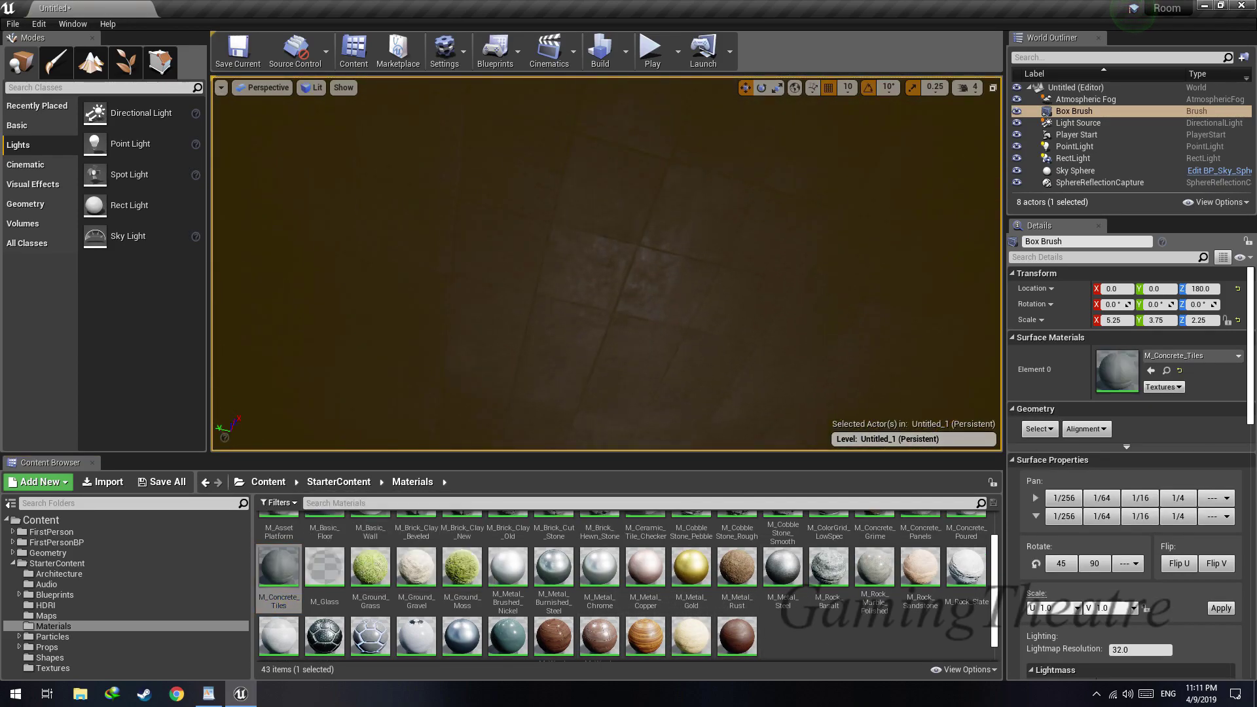
left_click(1086, 429)
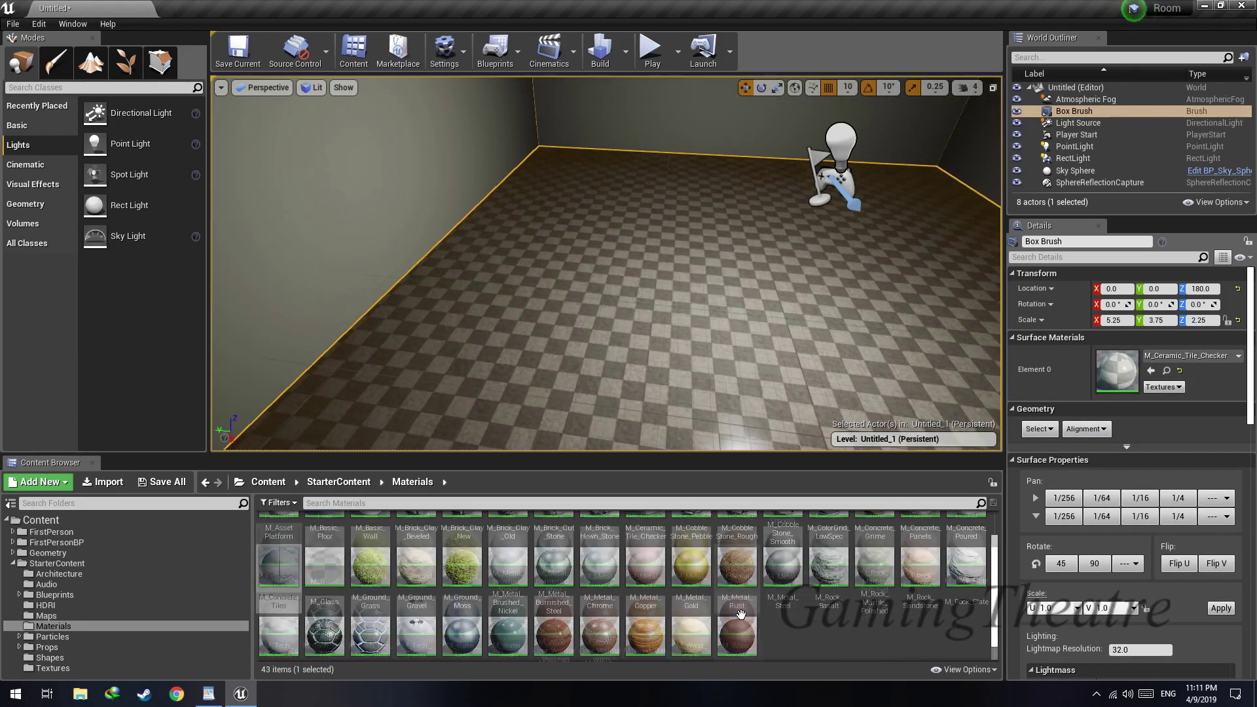
Apply the M_Wood_Oak material to the room's floor and align its texture
scroll(646, 590, "down", 1)
left_click_drag(646, 615, 677, 367)
right_click_drag(676, 367, 694, 373)
key("w")
left_click(1088, 429)
left_click(1123, 477)
right_click_drag(694, 294, 445, 265)
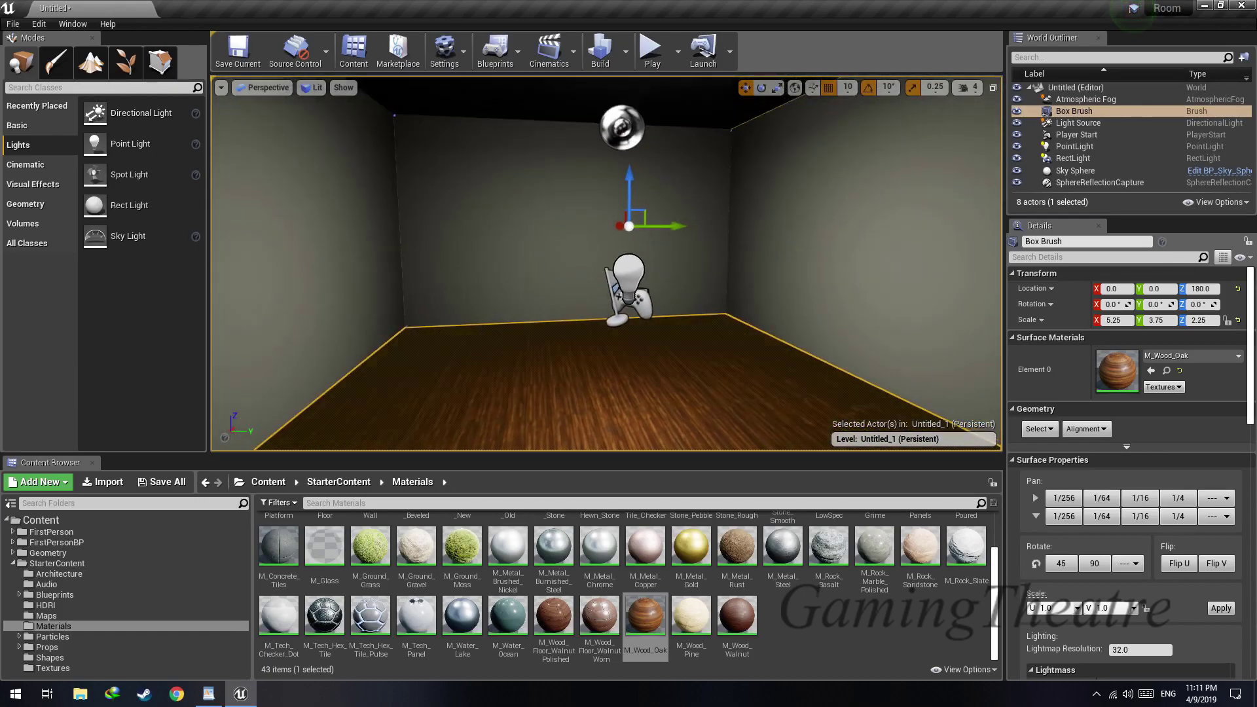
Play the level to examine the room's walls and ceiling in first person, and stop the preview
left_click(651, 49)
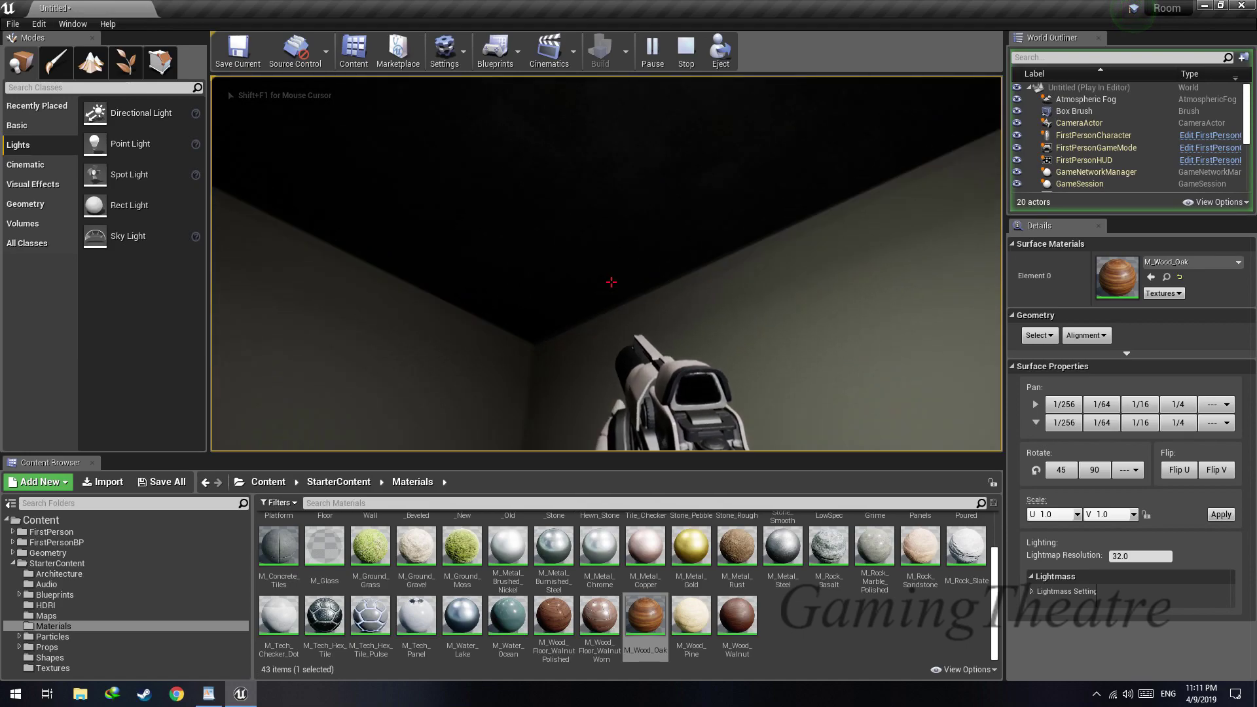
left_click(611, 283)
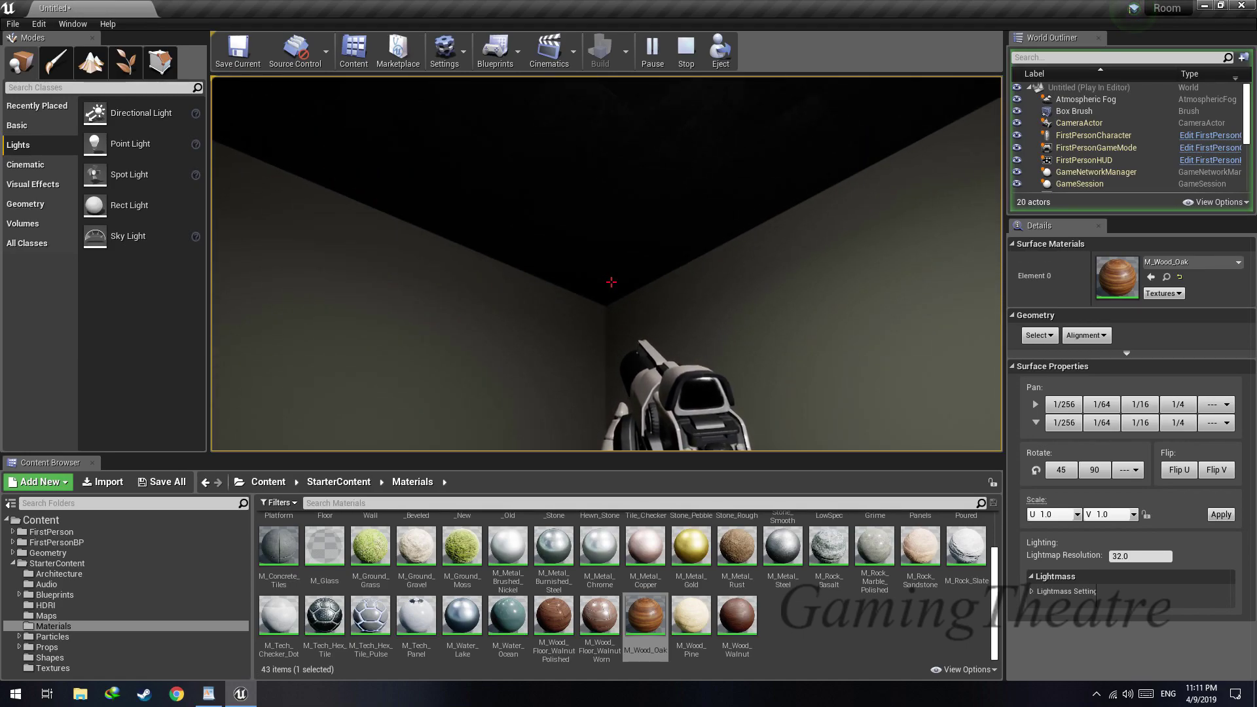
key("Escape")
Select the point light in the room and turn off Use Inverse Squared Falloff
right_click_drag(951, 149, 819, 167)
left_click(710, 270)
right_click_drag(710, 270, 679, 312)
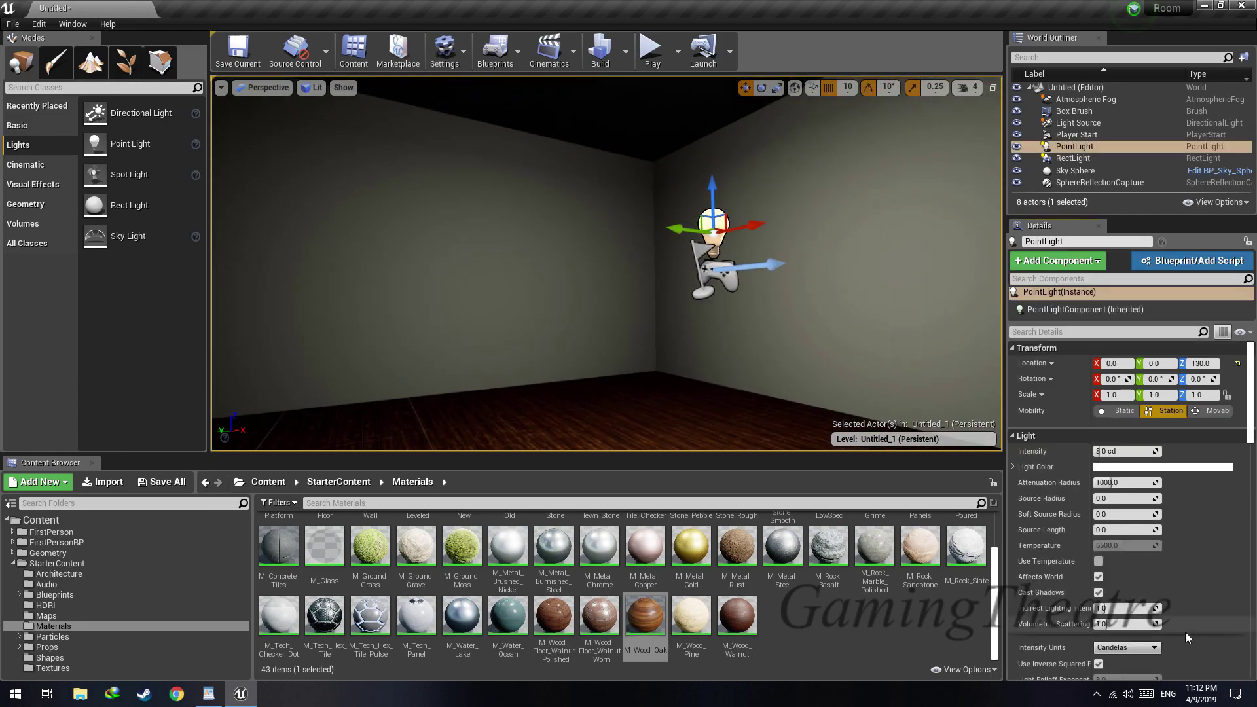
scroll(1179, 622, "down", 3)
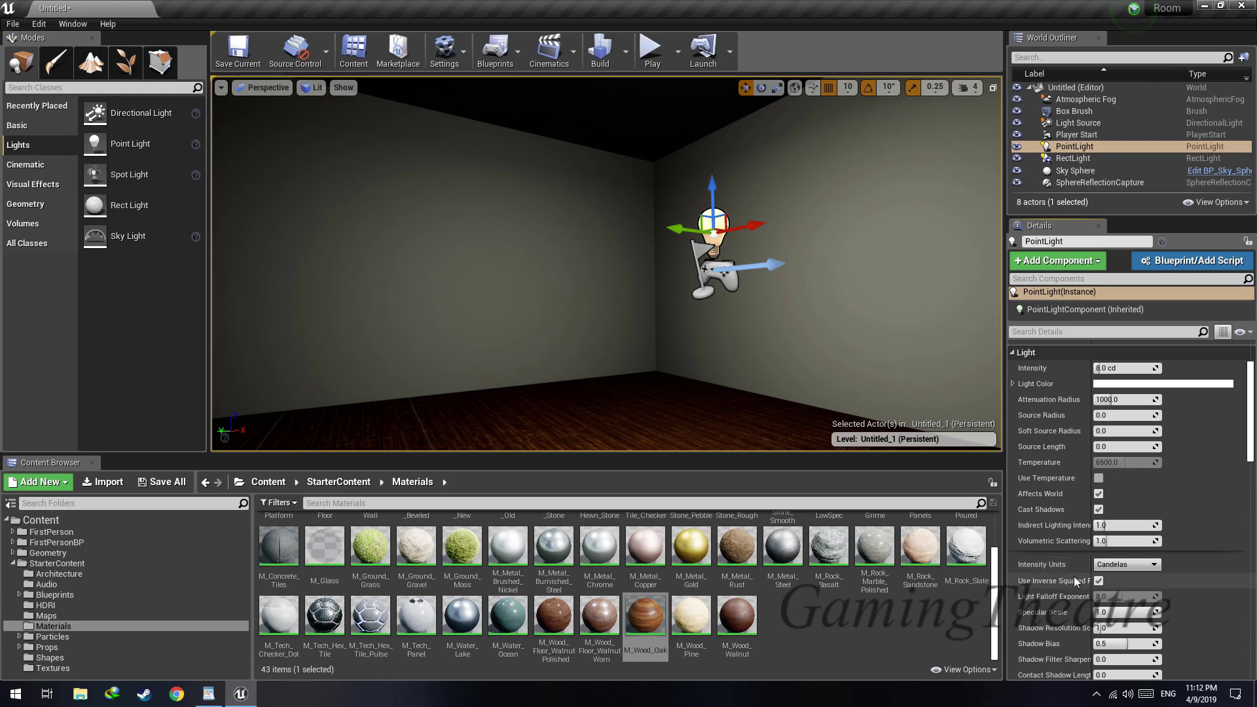
left_click(1099, 581)
mouse_move(786, 314)
right_mouse_down()
mouse_move(786, 262)
mouse_move(786, 341)
mouse_move(799, 294)
right_mouse_up()
key("s")
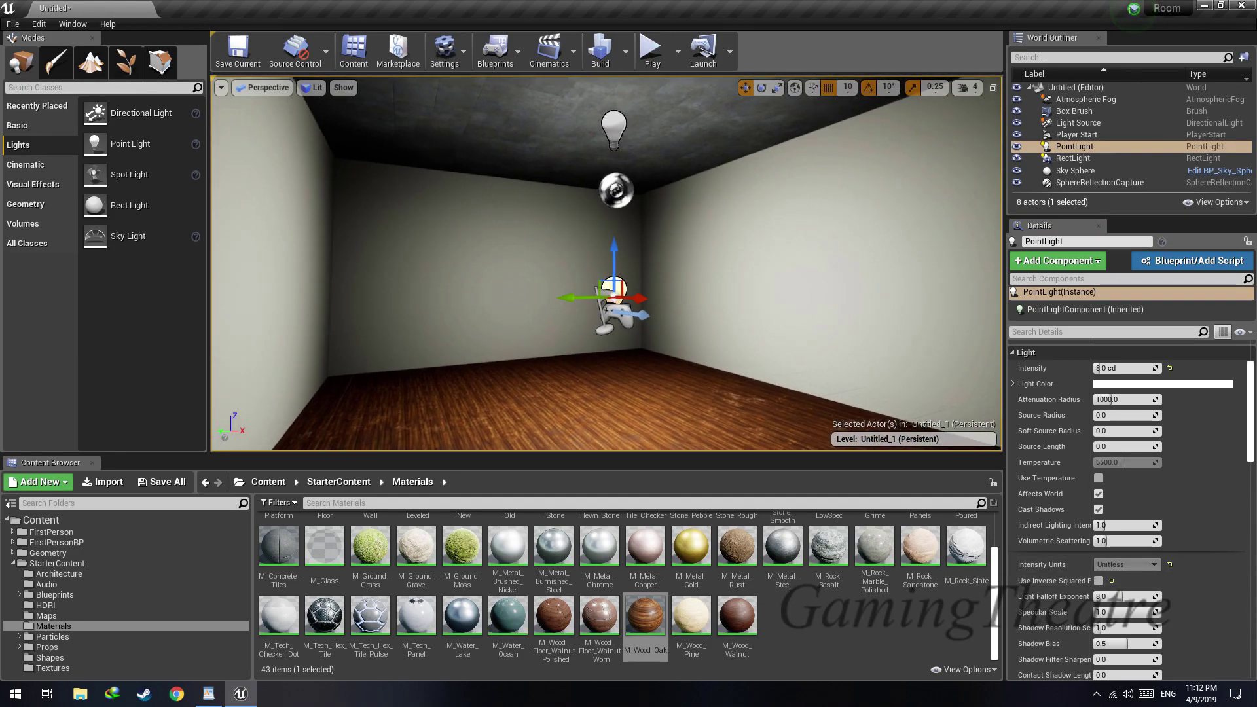
Set the point light's mobility to Movable and select the rect light
scroll(1145, 423, "up", 2)
left_click_drag(1124, 431, 1199, 400)
left_click(1207, 394)
right_click_drag(674, 263, 610, 218)
left_click(624, 210)
mouse_move(713, 320)
right_mouse_down()
mouse_move(714, 275)
mouse_move(713, 320)
right_mouse_up()
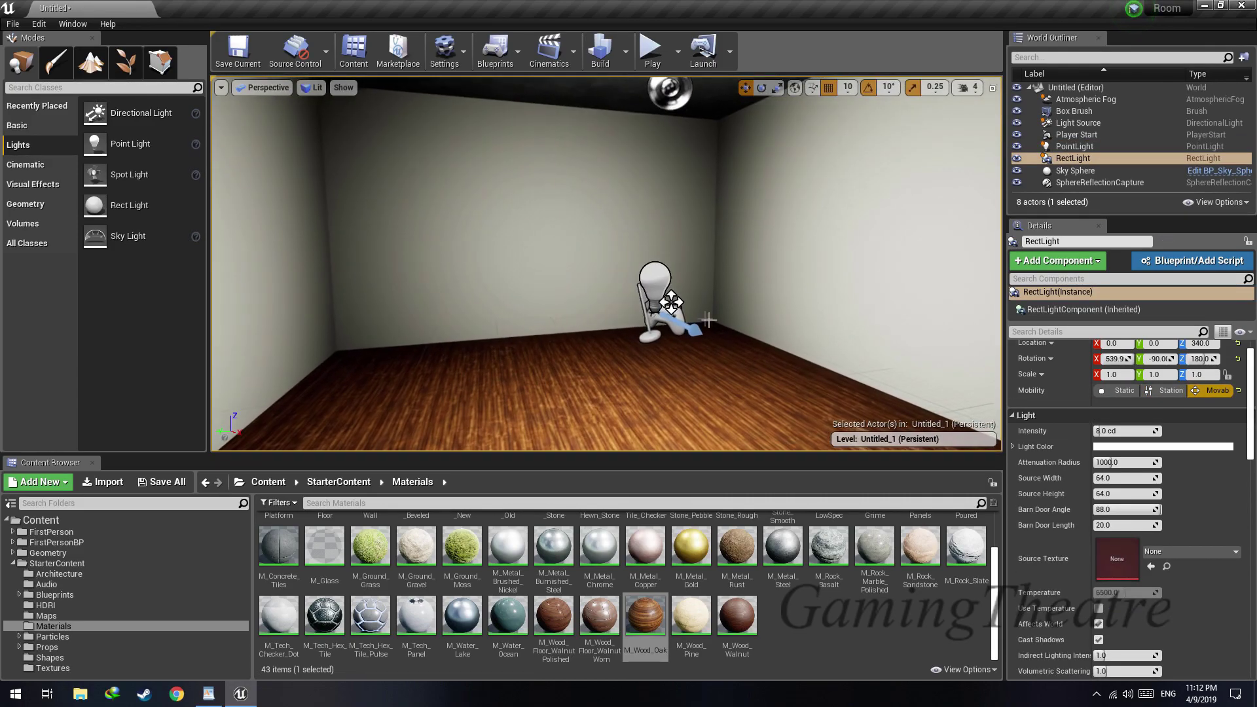
Set the point light's attenuation radius to about 2110 and its intensity to 1
left_click(656, 278)
right_click_drag(657, 279, 669, 254)
left_click_drag(1111, 462, 1111, 435)
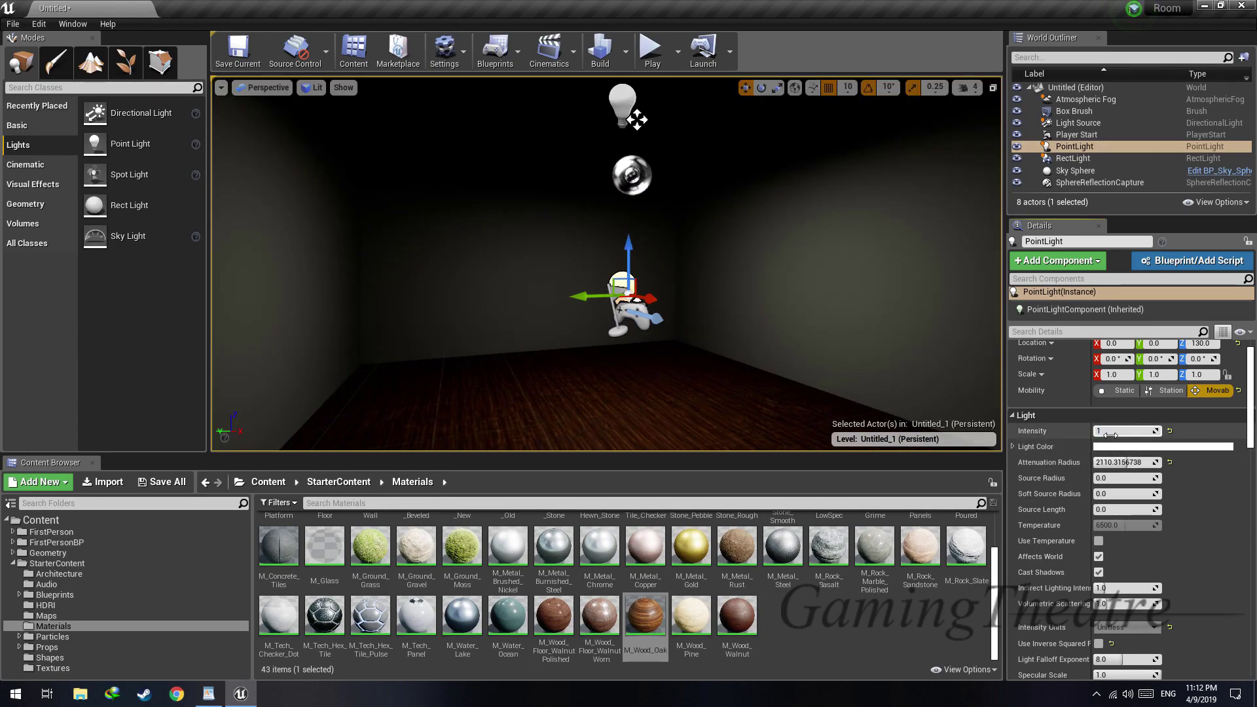
type("1")
key("Return")
Set the point light's color to a pale warm yellow, about R 1.0, G 0.95, B 0.79
right_click_drag(772, 294, 976, 292)
key("f")
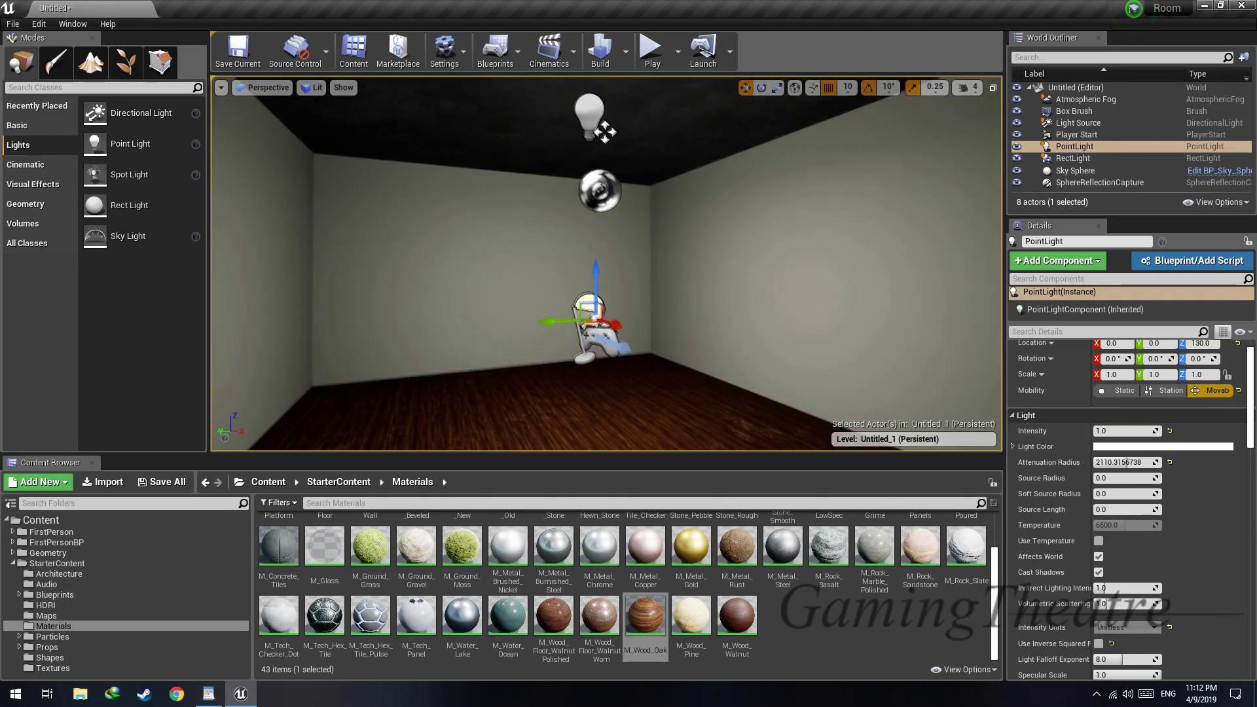
left_click(1124, 447)
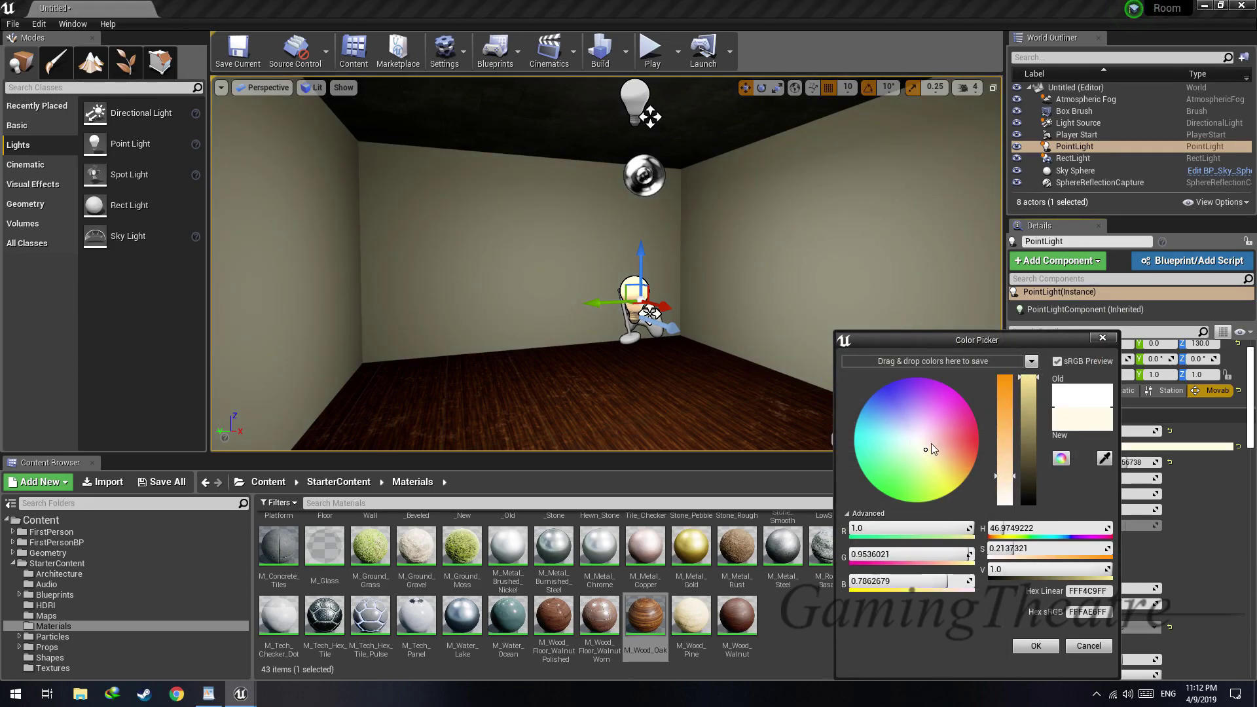
left_click(1046, 647)
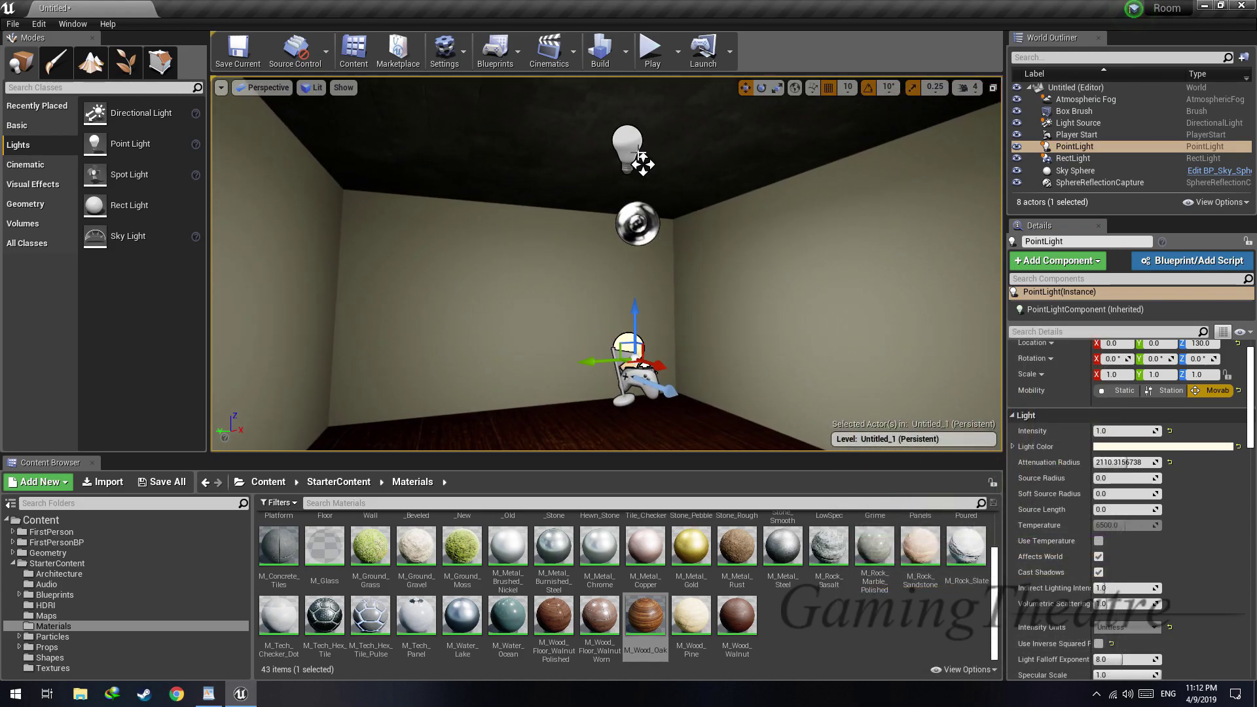
Select the rect light below the ceiling and examine the room's lighting around it
left_click(640, 160)
key("f")
right_click_drag(658, 299, 622, 295)
key("s")
key("w")
key("s")
key("s")
key("w")
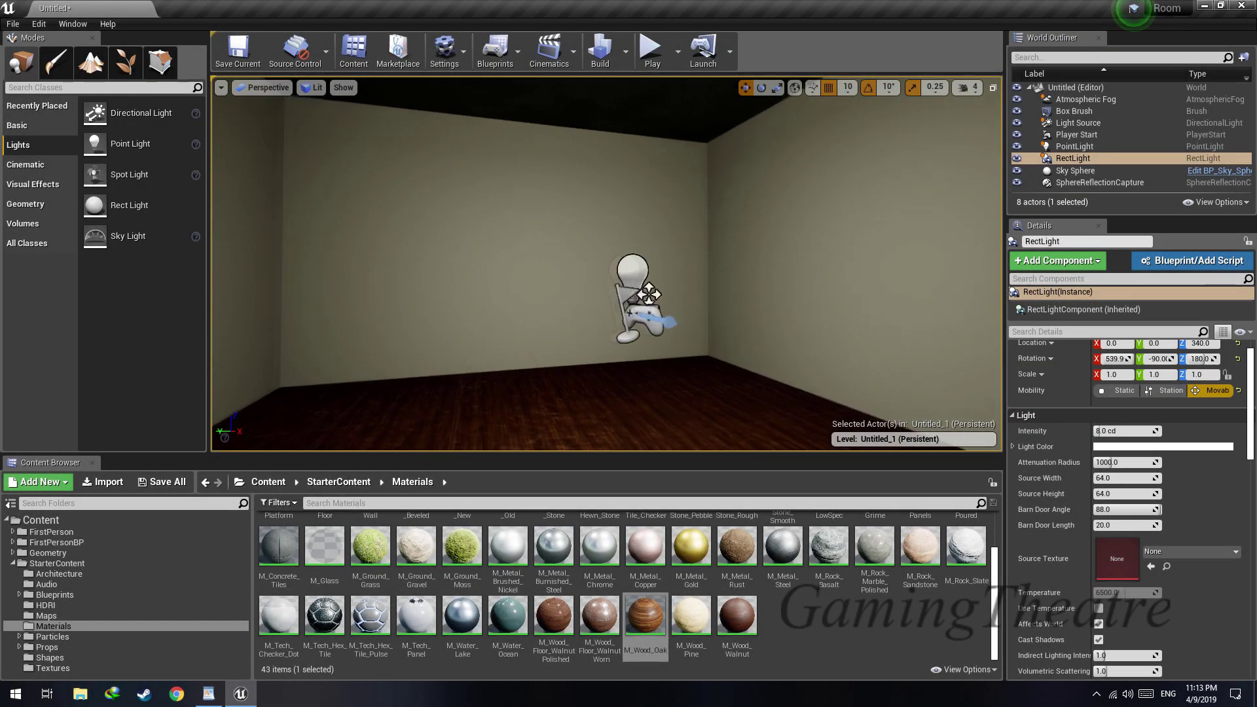
key("w")
right_click_drag(615, 275, 573, 131)
right_click_drag(694, 308, 701, 312)
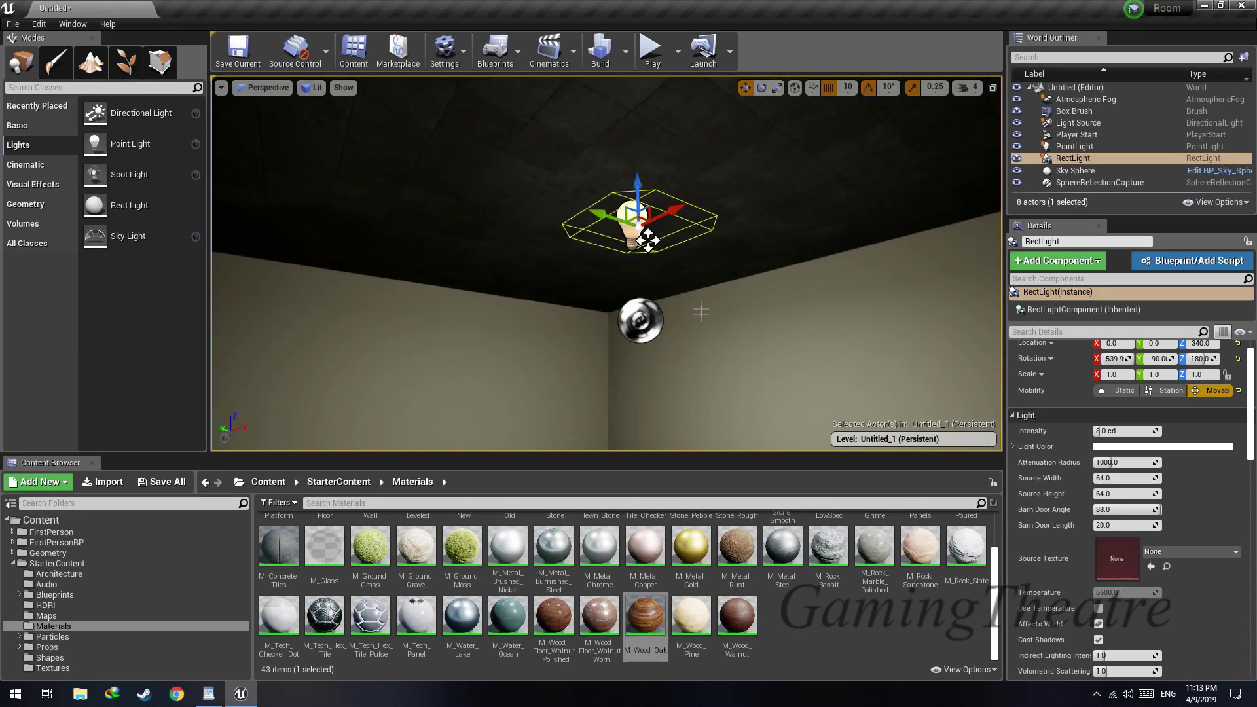
Open the StarterContent Props folder and place SM_Lamp_Ceiling on the ceiling next to the rect light
left_click(46, 647)
right_click_drag(525, 401, 550, 380)
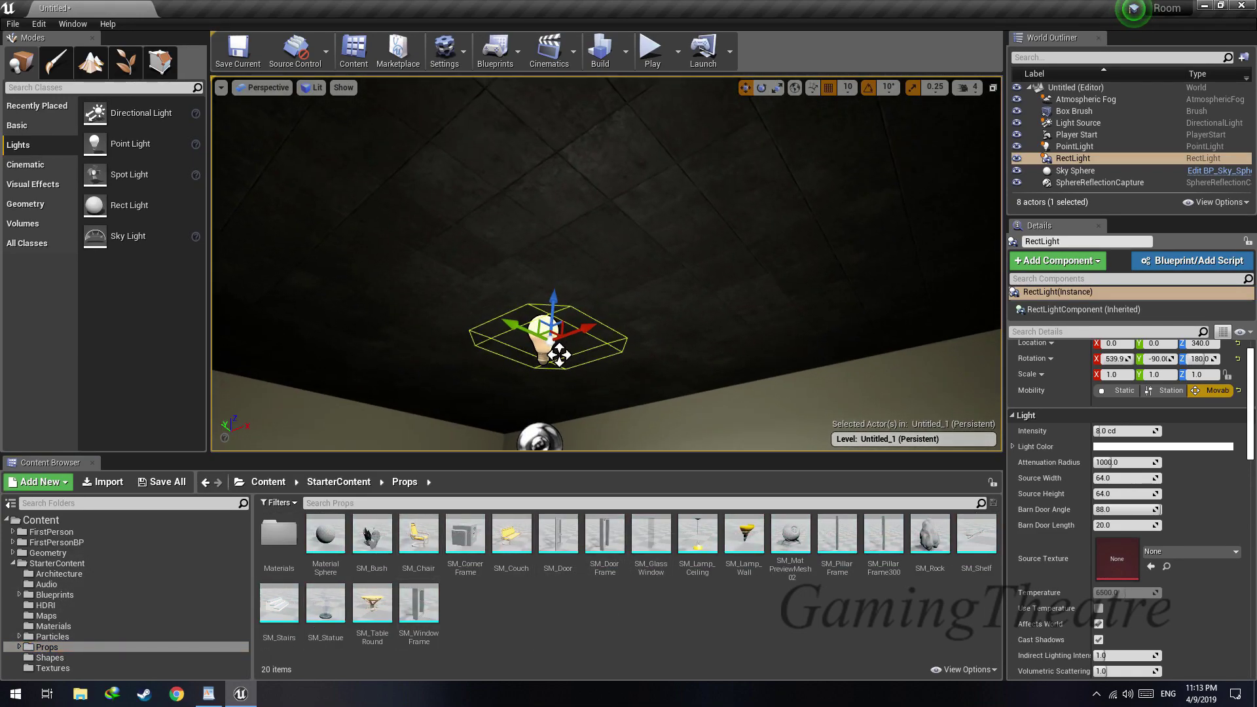
left_click(698, 540)
left_click_drag(638, 371, 555, 266)
Lower the rect light to Z 260 and set the ceiling lamp's location to X 0 and Y 0
left_click(546, 338)
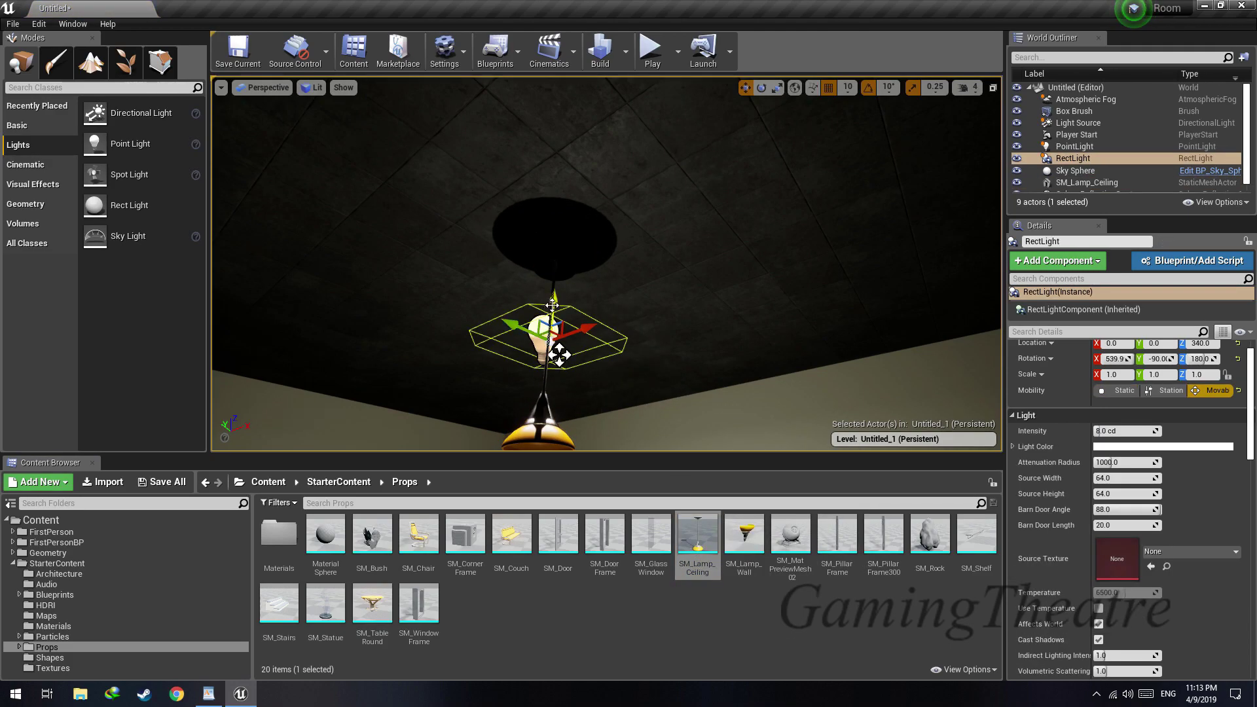
right_click_drag(553, 403, 584, 407)
left_click(604, 334)
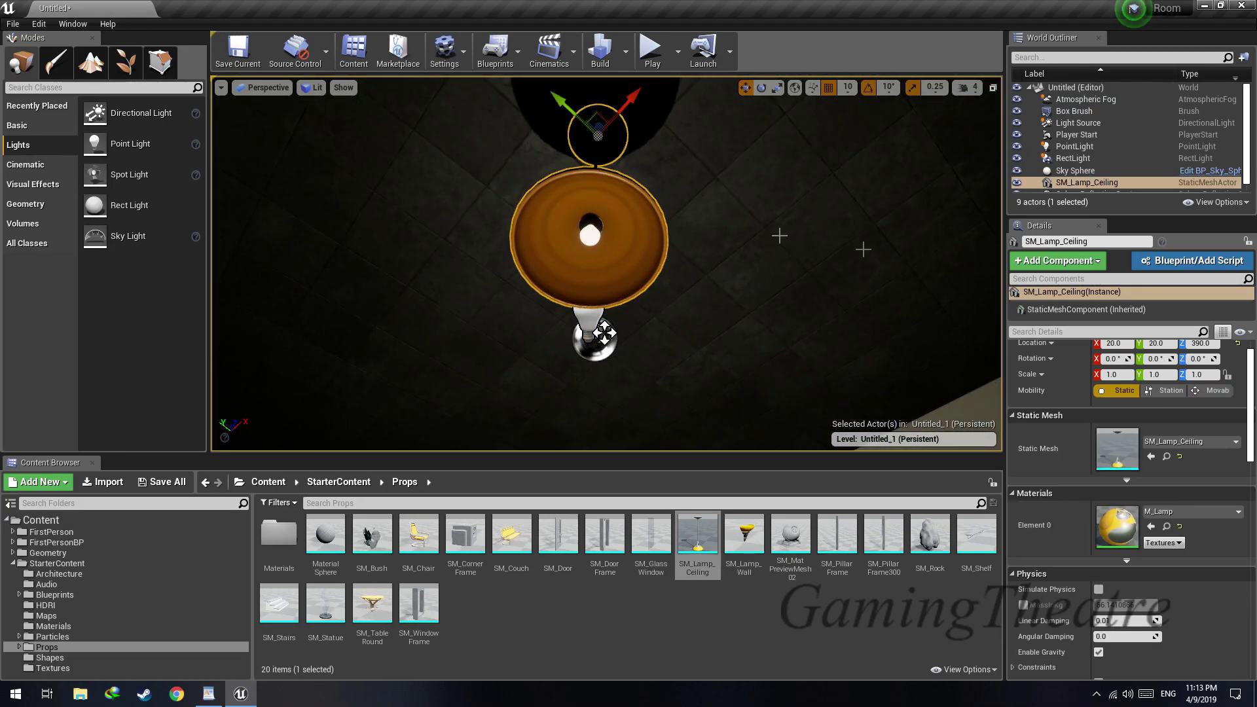
scroll(1134, 373, "up", 1)
key("Tab")
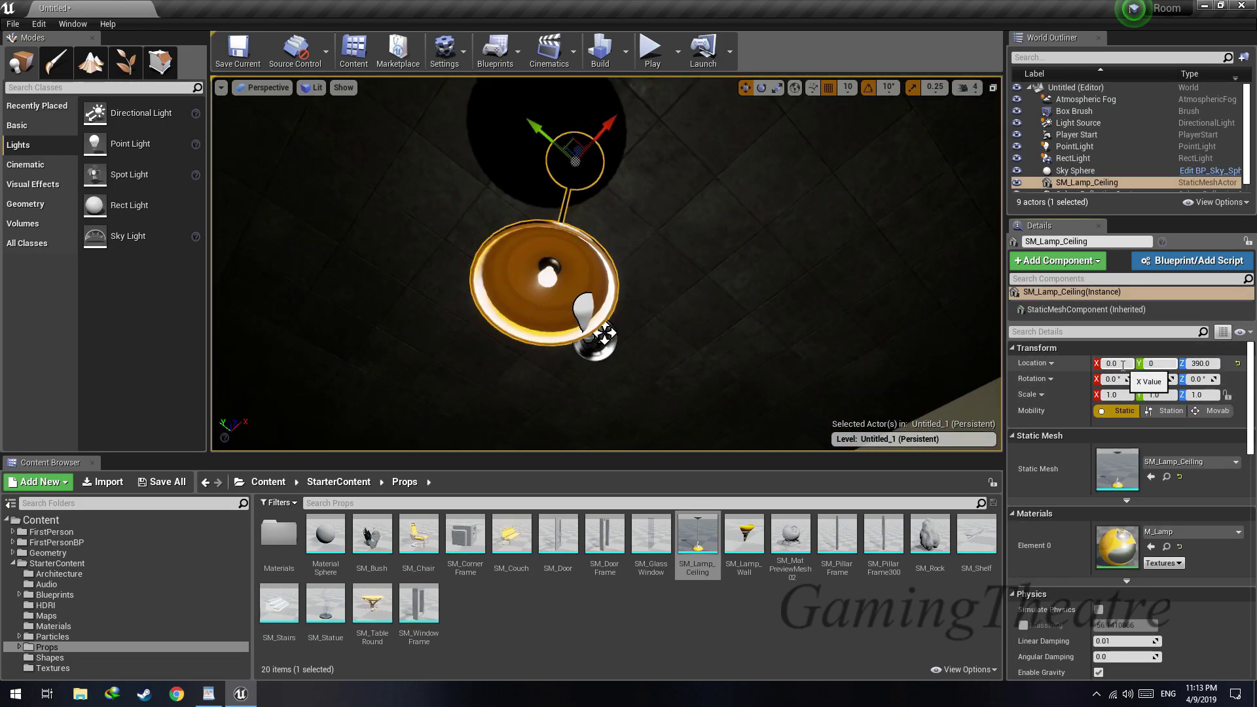
type("0")
key("Return")
Try the rect light at Z 270 inside the ceiling lamp and return it to Z 260
right_click_drag(629, 226, 634, 273)
left_click(614, 215)
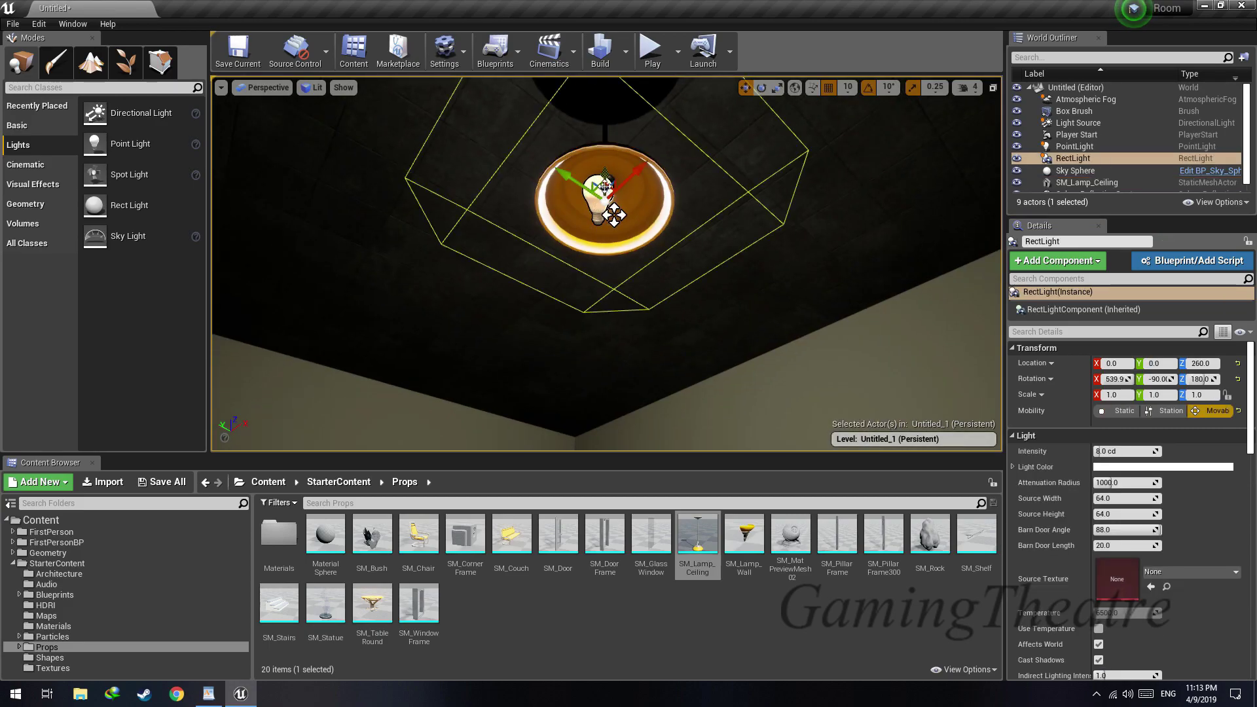
left_click_drag(605, 176, 605, 165)
right_click_drag(605, 165, 609, 302)
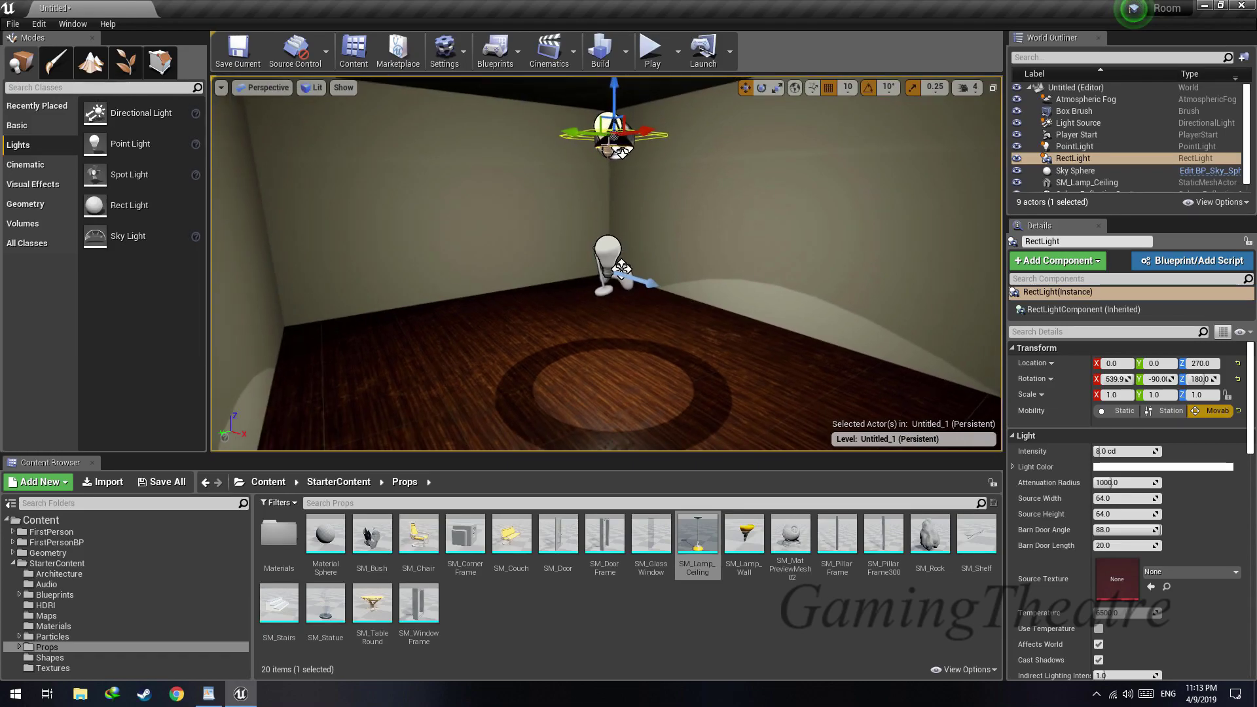
left_click_drag(614, 90, 614, 99)
right_click_drag(614, 99, 219, 85)
right_click_drag(642, 327, 660, 318)
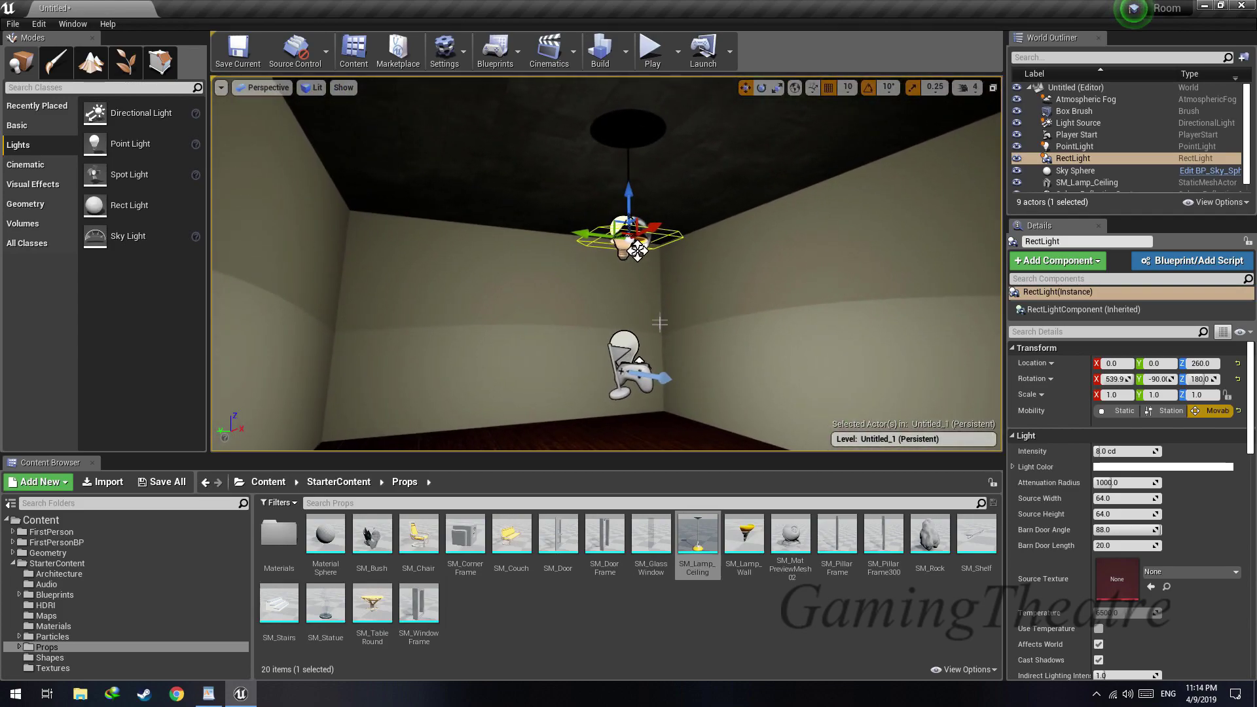
Save the level in the Content folder under the name Room
key("ctrl+s")
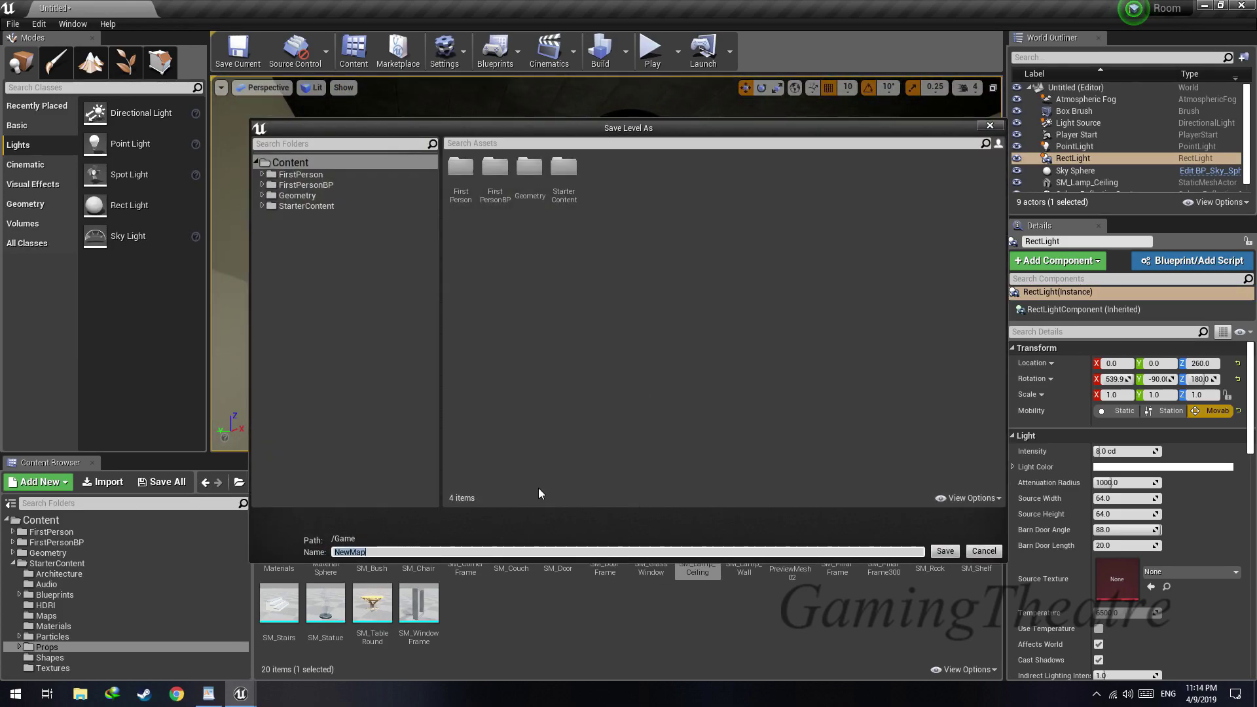
type("Room")
left_click(946, 551)
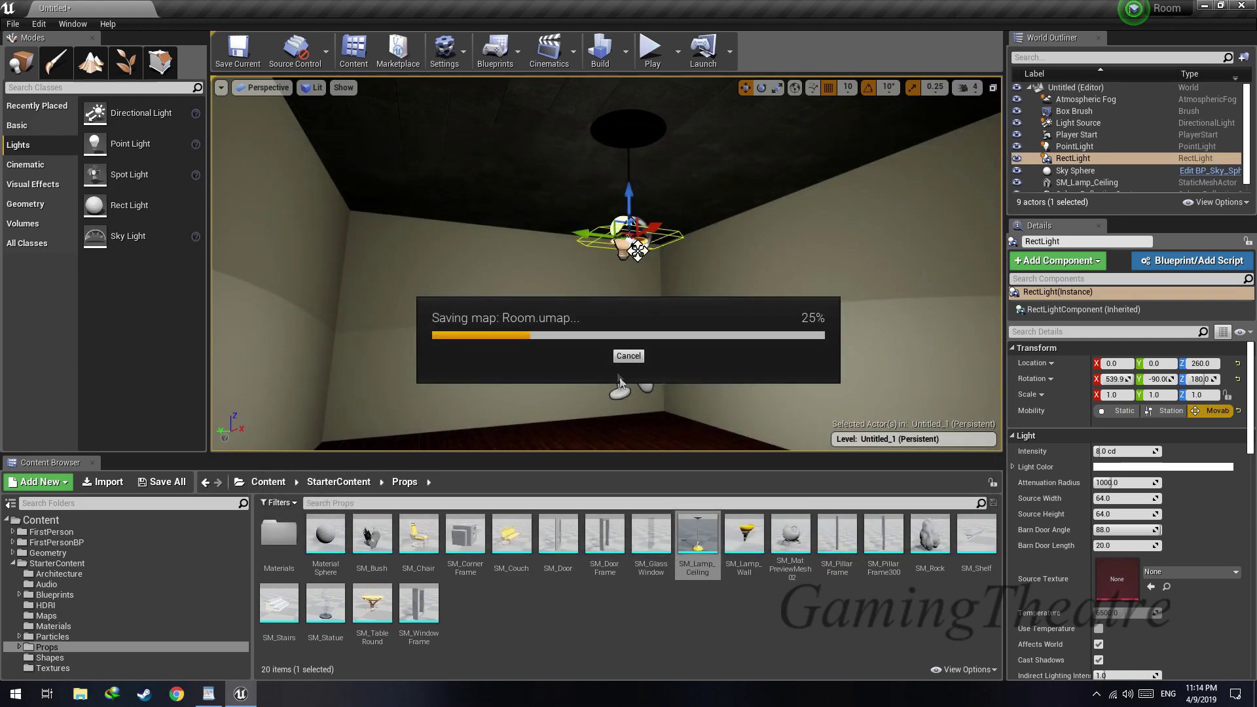
Place the SM_Couch prop in the room and rotate it 90 degrees about Z
right_click_drag(606, 264, 606, 311)
left_click_drag(511, 543, 582, 356)
key("e")
key("w")
Move the couch against the wall at about X 20, Y -300, Z -30
right_click_drag(670, 326, 547, 327)
key("d")
left_click_drag(606, 319, 660, 313)
right_click_drag(659, 313, 1179, 265)
key("a")
key("w")
right_click_drag(523, 264, 903, 263)
right_click_drag(607, 264, 635, 264)
Place a subtractive box brush in the room at about X -360, Y 30, Z 20
key("s")
key("w")
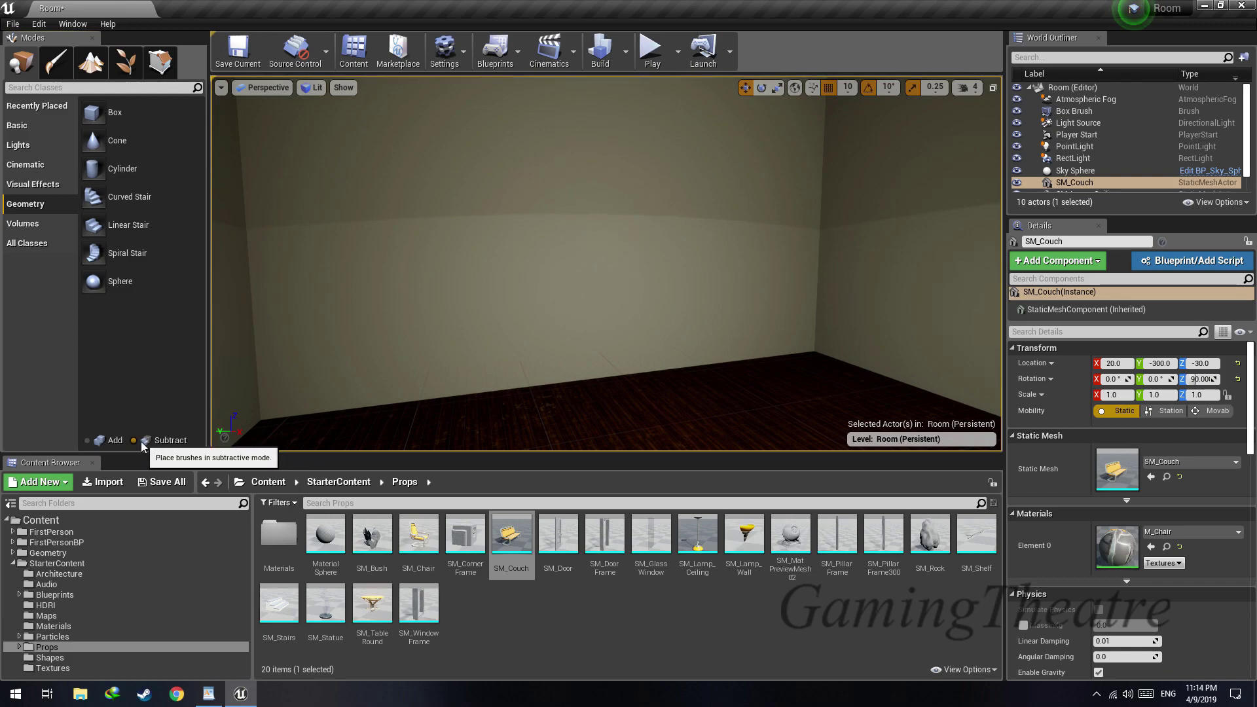
left_click_drag(111, 113, 486, 211)
left_click_drag(576, 340, 571, 353)
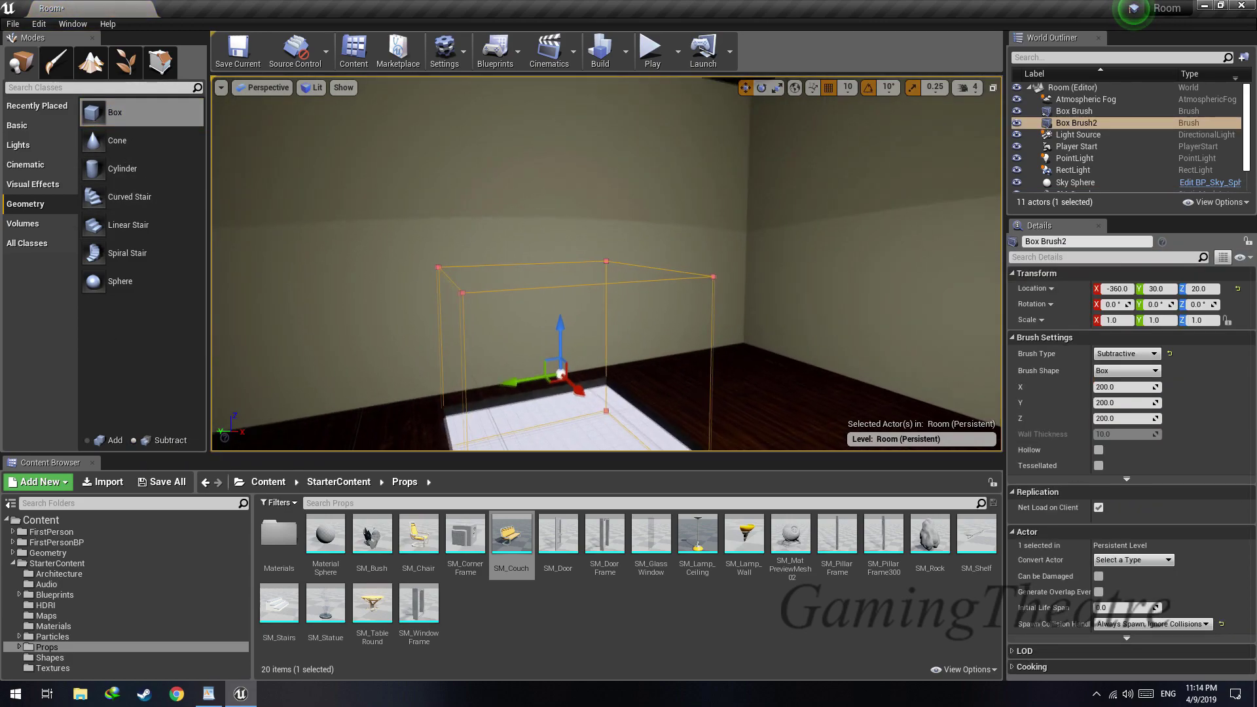
Move the subtractive box into the wall behind the couch at X -120, Y -310, Z 130 to cut an opening
left_click_drag(532, 266, 532, 267)
mouse_move(532, 267)
right_mouse_down()
mouse_move(569, 252)
mouse_move(511, 266)
mouse_move(622, 262)
right_mouse_up()
left_click_drag(315, 273, 992, 285)
right_click_drag(742, 278, 845, 278)
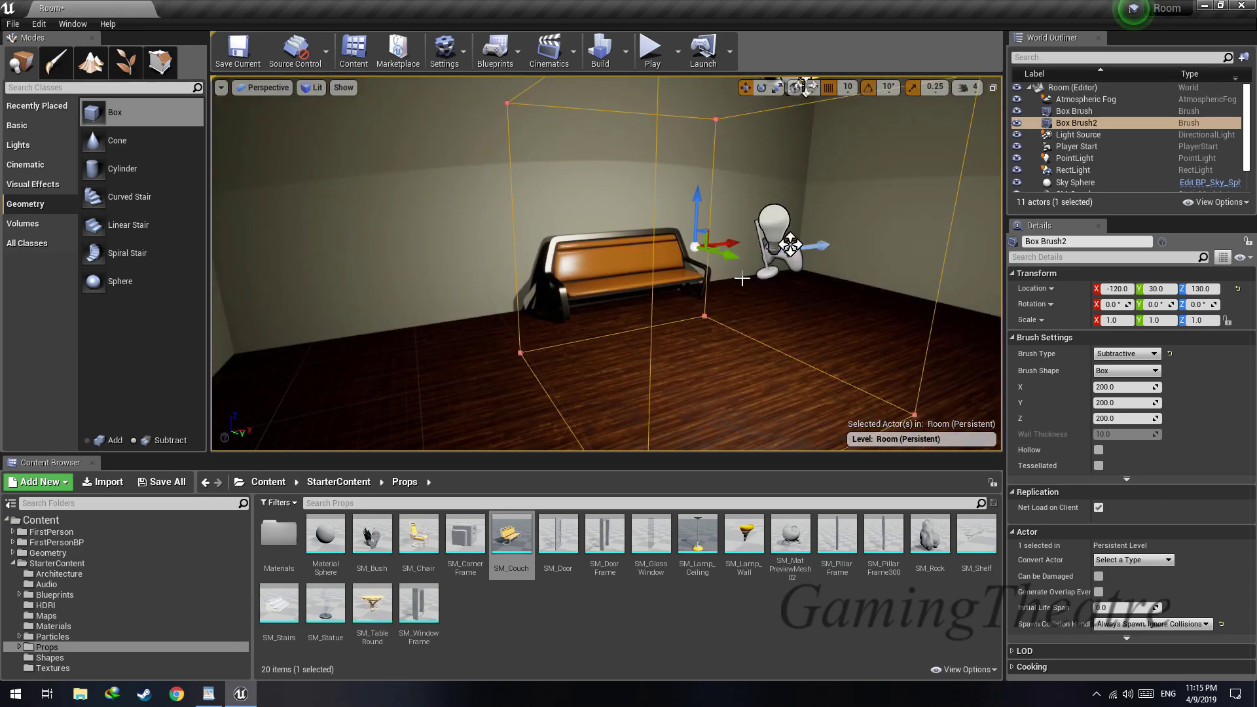
left_click_drag(592, 221, 564, 214)
mouse_move(564, 214)
right_mouse_down()
mouse_move(736, 219)
mouse_move(557, 211)
right_mouse_up()
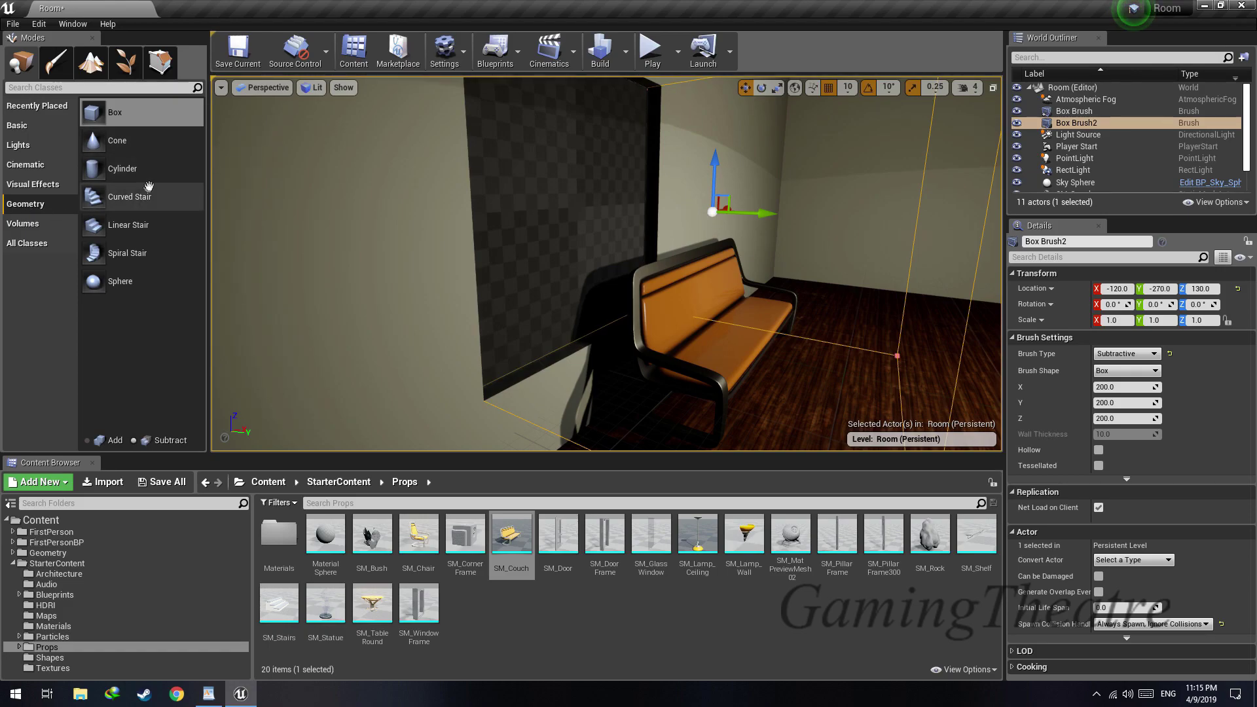
left_click_drag(701, 228, 701, 227)
right_click_drag(701, 227, 567, 226)
key("s")
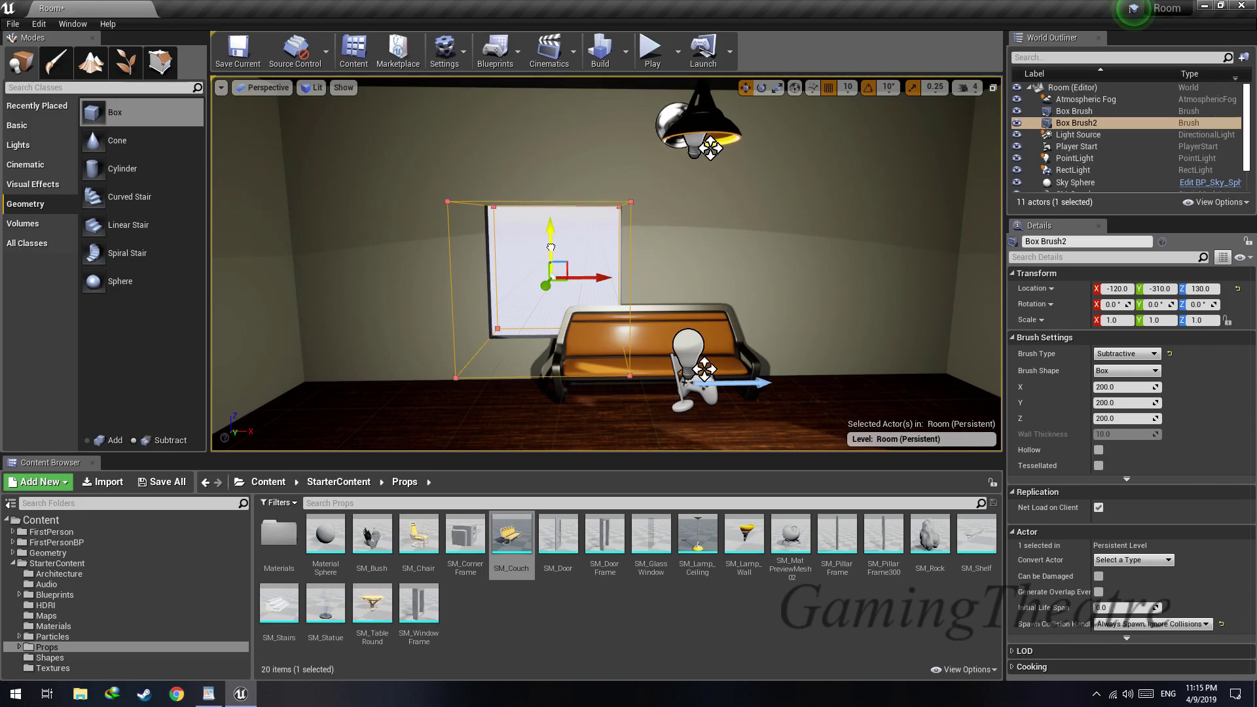
Raise the wall opening to Z 200 and shift it to X -100
key("d")
mouse_move(613, 221)
right_mouse_down()
mouse_move(524, 223)
mouse_move(590, 221)
mouse_move(537, 222)
mouse_move(557, 221)
right_mouse_up()
key("s")
key("w")
key("d")
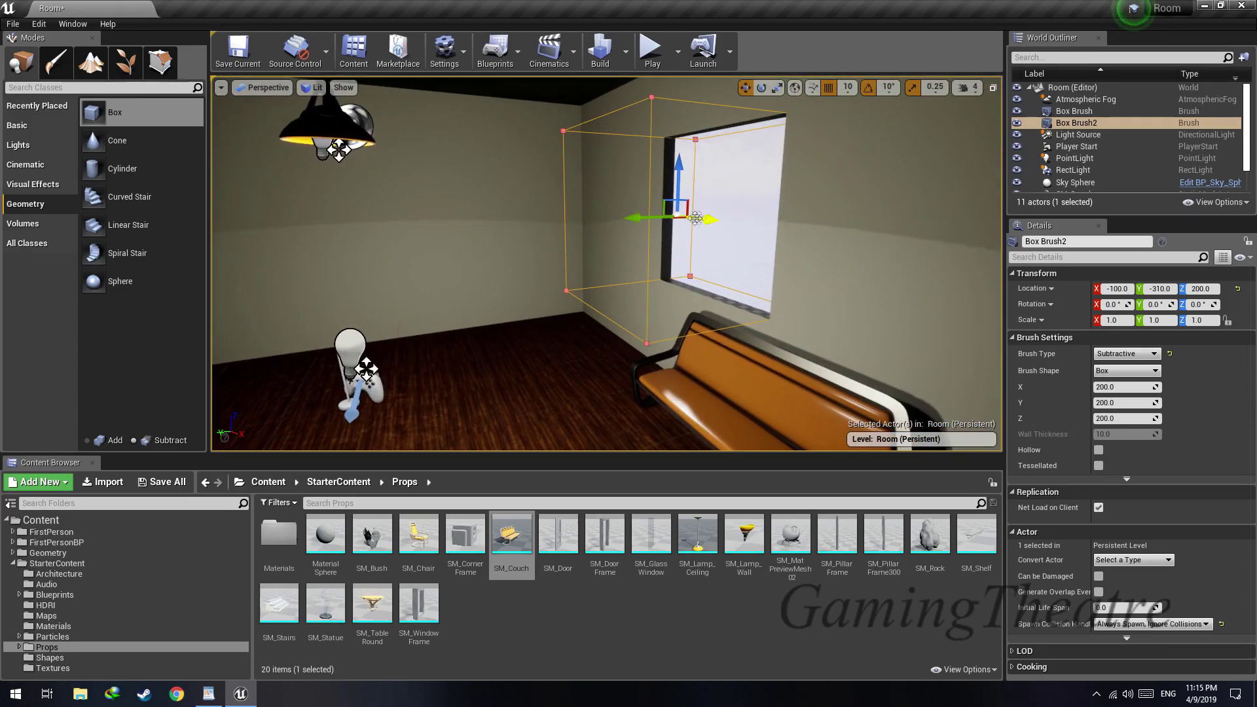
Move the subtractive box into the adjacent wall at X -500, Y 90 to place the window opening there
left_click_drag(571, 217, 571, 218)
left_click_drag(318, 228, 273, 229)
right_click_drag(274, 229, 229, 226)
key("s")
key("w")
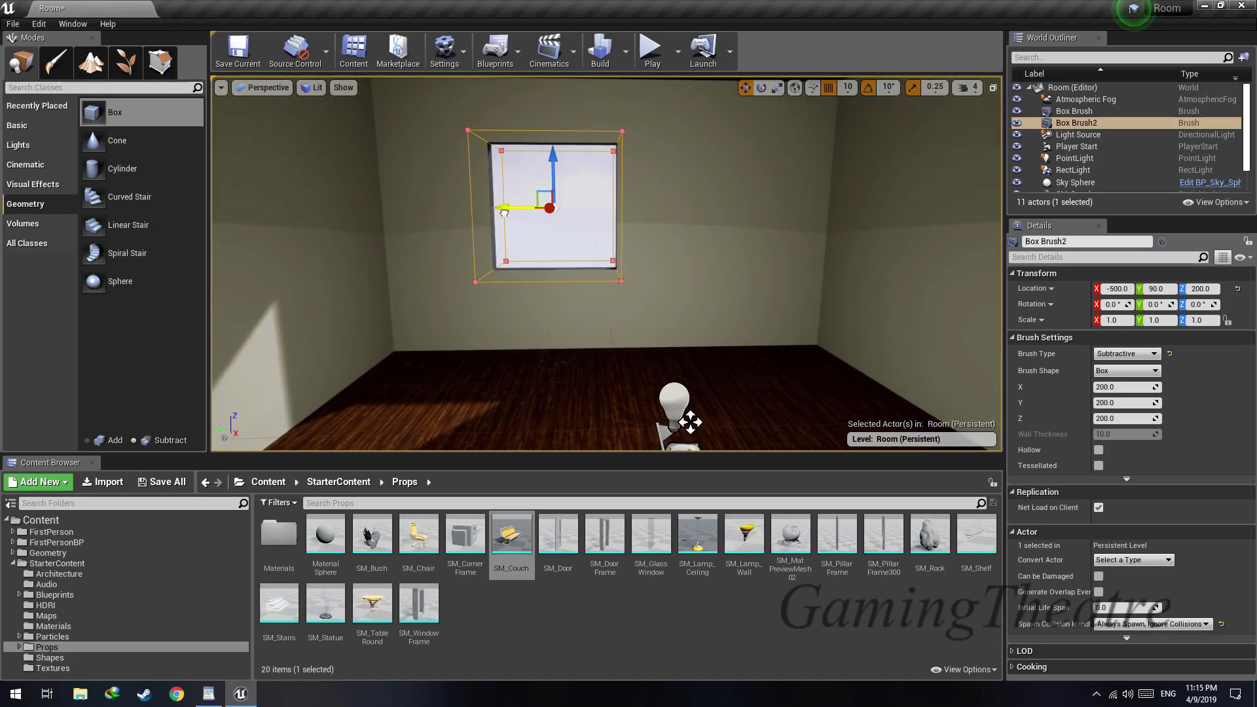
Slide the window opening along the wall to Y -60
left_click_drag(504, 212, 605, 211)
mouse_move(605, 212)
right_mouse_down()
mouse_move(511, 226)
mouse_move(498, 262)
mouse_move(518, 229)
mouse_move(589, 216)
right_mouse_up()
key("s")
key("w")
key("s")
Narrow the subtractive window box to a Y scale of 0.75, keeping it at Y -60 in the wall
key("Escape")
key("w")
mouse_move(516, 239)
right_mouse_down()
mouse_move(491, 243)
mouse_move(501, 275)
mouse_move(510, 190)
mouse_move(504, 222)
mouse_move(546, 220)
right_mouse_up()
key("s")
left_click(516, 238)
key("s")
key("r")
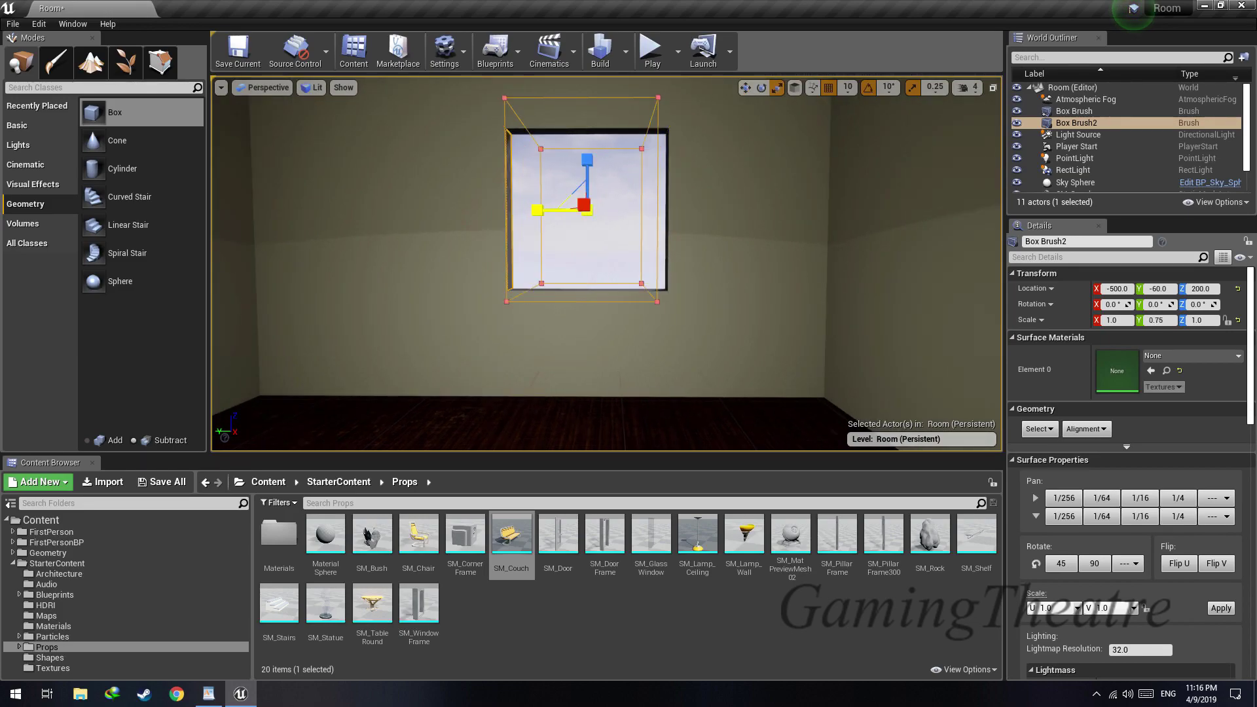
left_click_drag(537, 210, 545, 210)
key("w")
right_click_drag(545, 210, 548, 208)
Place SM_GlassWindow in the window opening at X -500, Y 10, Z 100 and widen it to a Y scale of 1.5
left_click_drag(657, 561, 576, 314)
key("ctrl+z")
left_click_drag(638, 534, 625, 307)
right_click_drag(627, 306, 625, 305)
key("w")
left_click_drag(622, 260, 622, 259)
right_click_drag(644, 265, 644, 265)
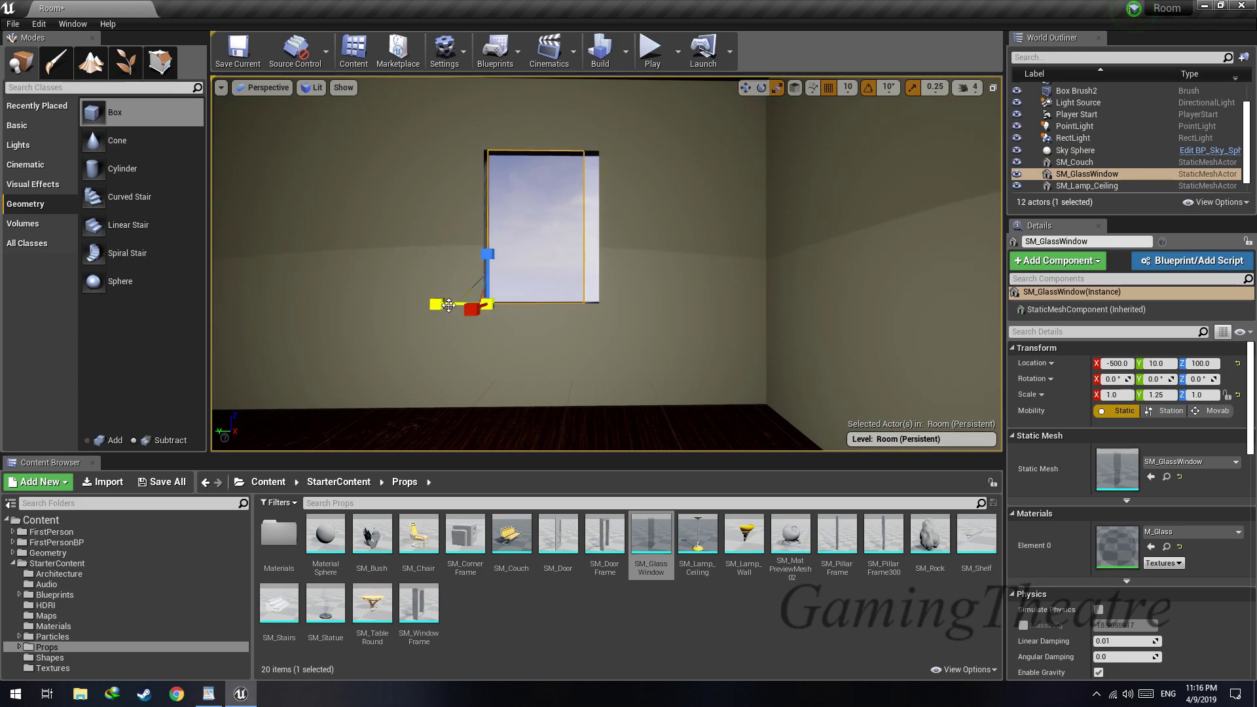
left_click_drag(448, 304, 452, 296)
right_click_drag(444, 283, 444, 283)
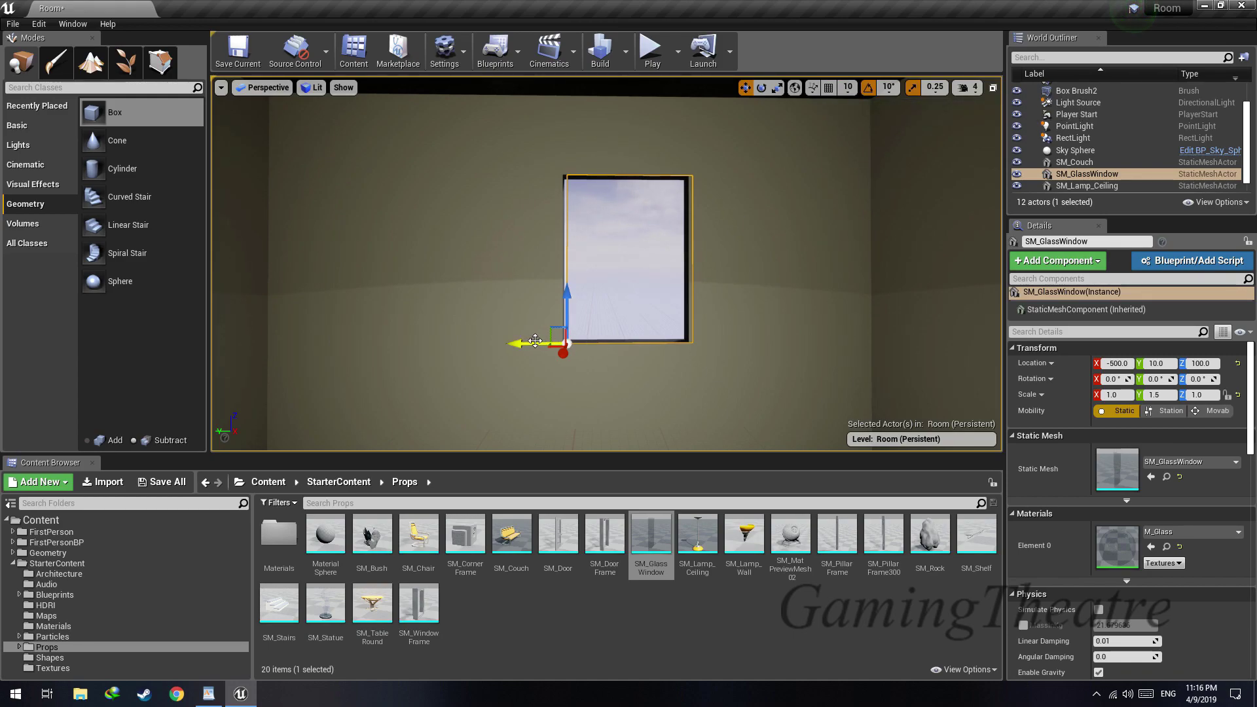
Move the glass window deeper into the opening without grid snapping, to about X -512.2, Y 14.7
key("w")
right_click_drag(531, 339, 531, 340)
key("d")
key("a")
key("s")
left_click_drag(512, 271, 511, 271)
right_click_drag(501, 287, 501, 286)
key("d")
key("w")
left_click_drag(471, 441, 528, 418)
right_click_drag(528, 418, 528, 418)
key("s")
key("a")
key("s")
key("w")
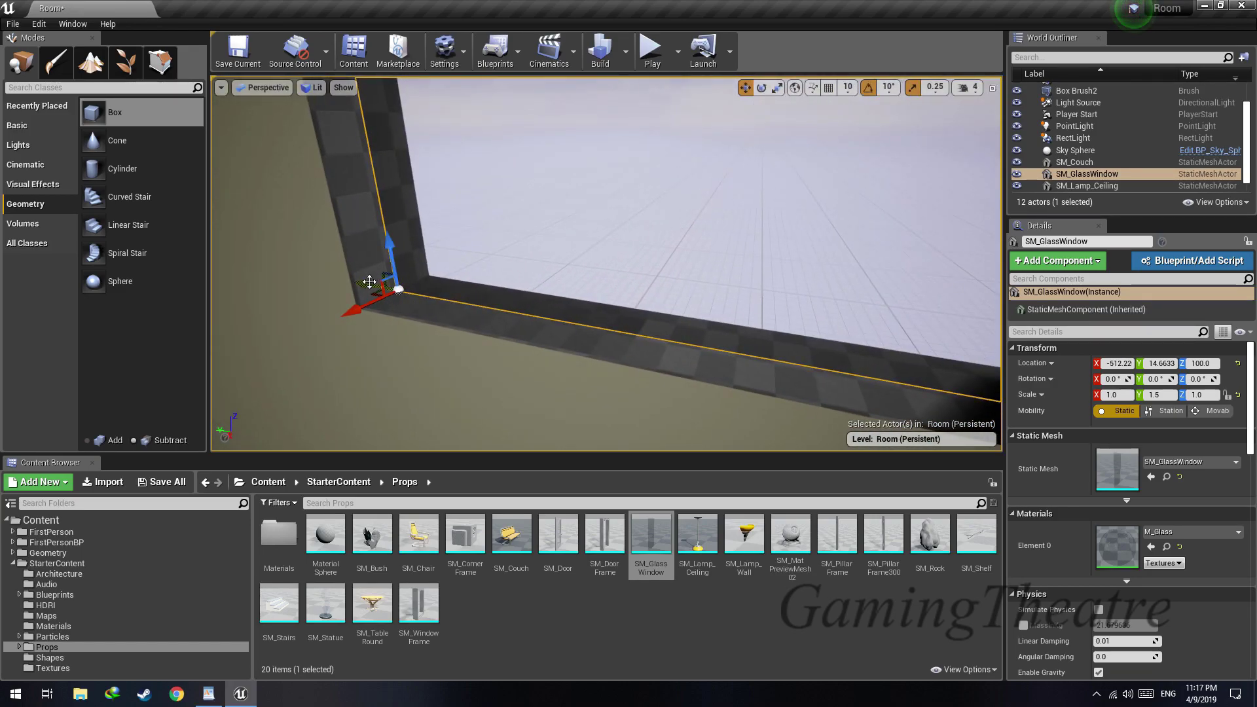
Nudge the glass window along the wall to about Y 15.5 and save the level
left_click_drag(364, 281, 361, 281)
right_click_drag(368, 300, 369, 301)
key("s")
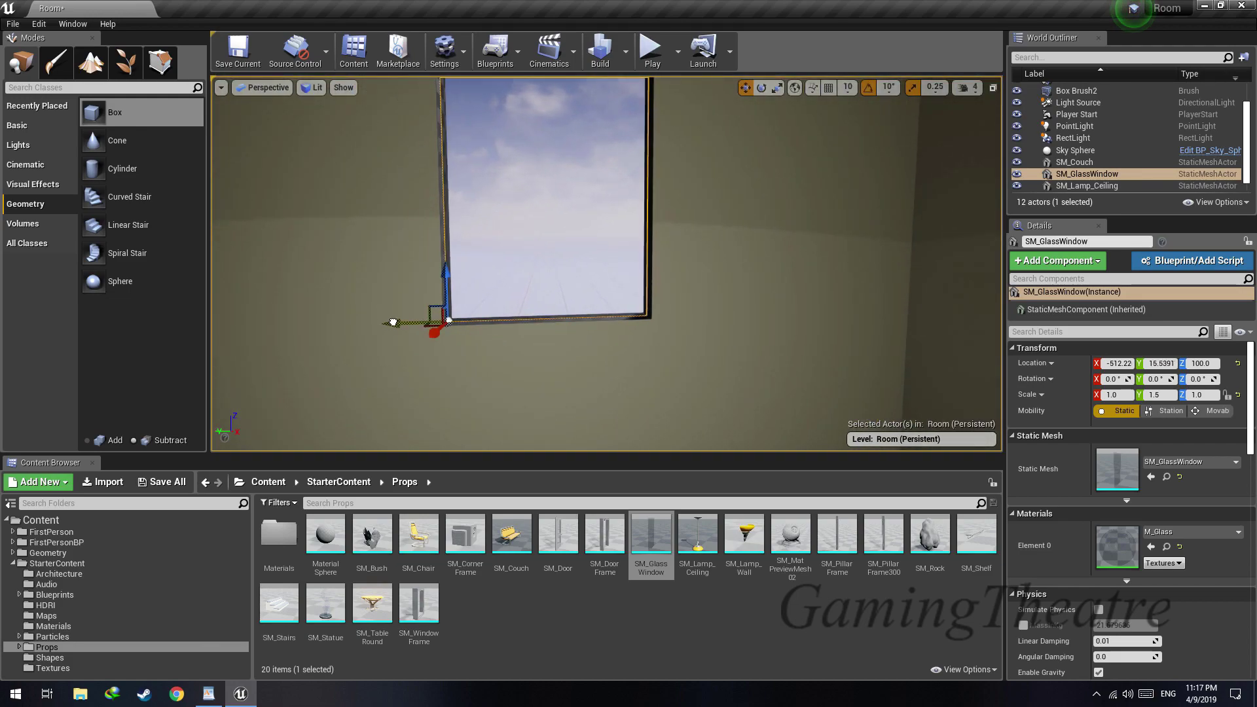
left_click(393, 322)
key("ctrl+s")
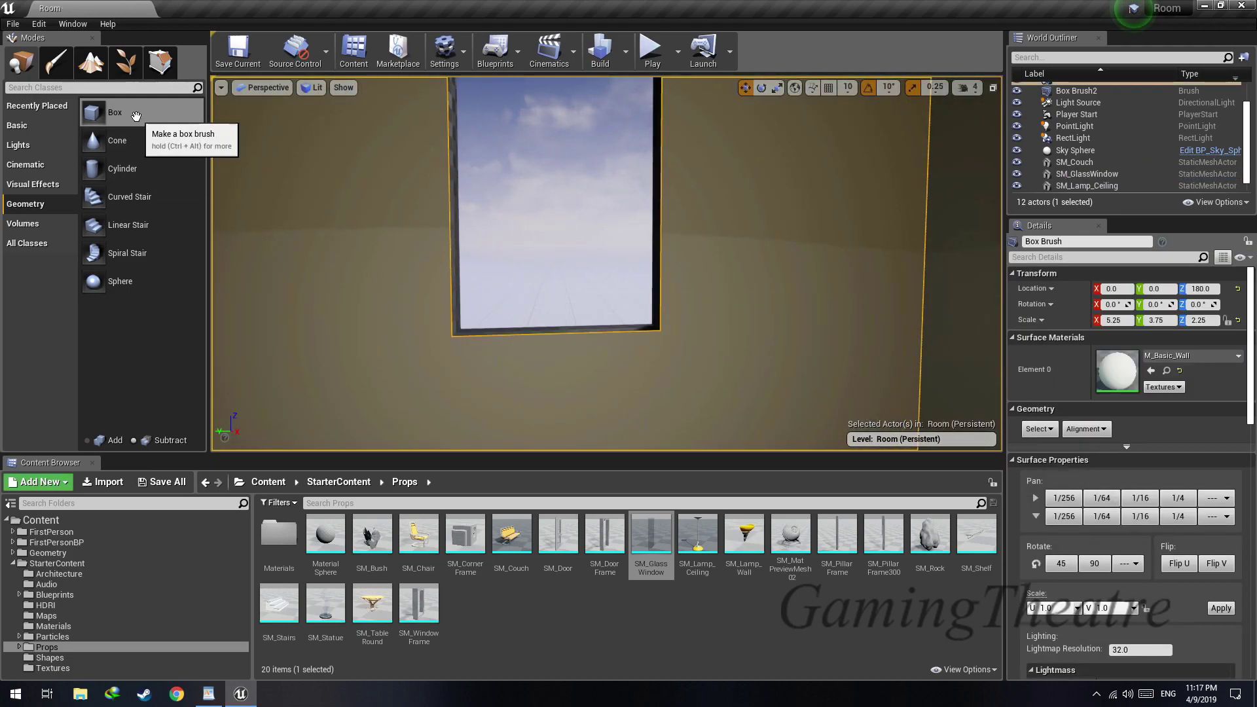
Try an additive box brush beside the window, about X -419, Y -77, Z 121, and delete it
left_click_drag(626, 237, 626, 237)
key("s")
right_click_drag(558, 243, 559, 242)
key("Delete")
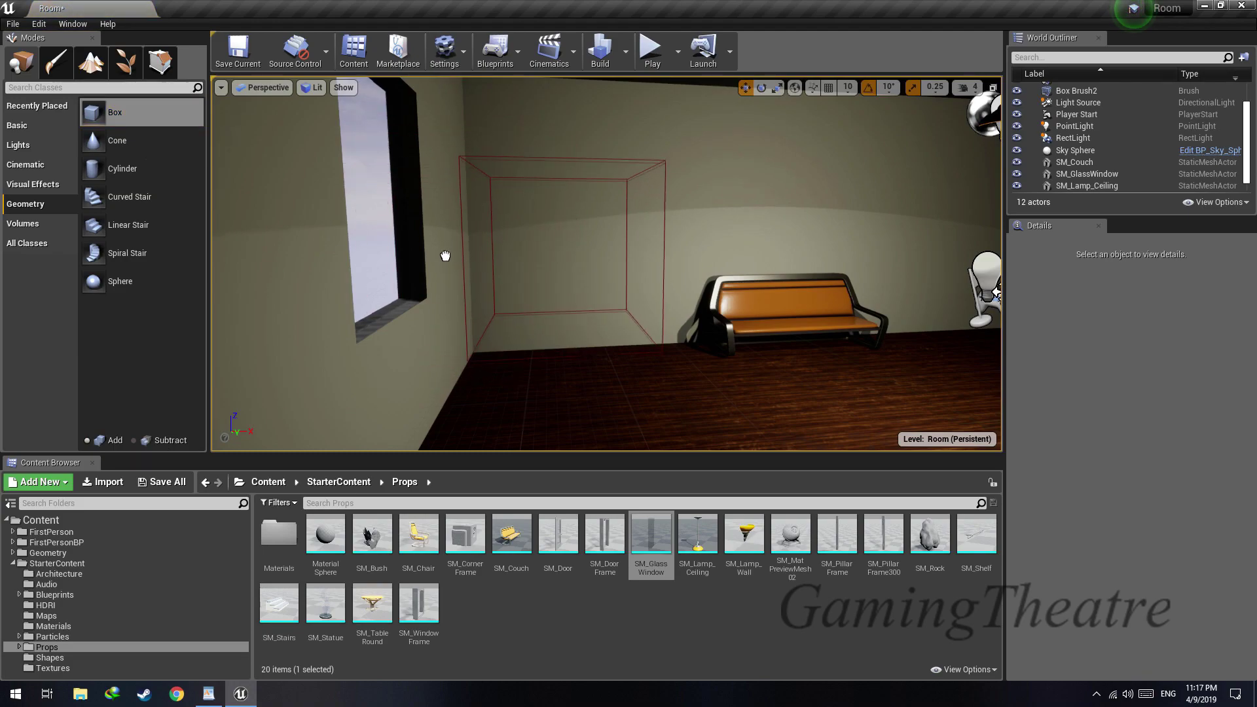
left_click_drag(445, 254, 447, 262)
right_click_drag(591, 265, 589, 264)
key("d")
left_click_drag(551, 256, 462, 267)
key("a")
right_click_drag(462, 267, 464, 267)
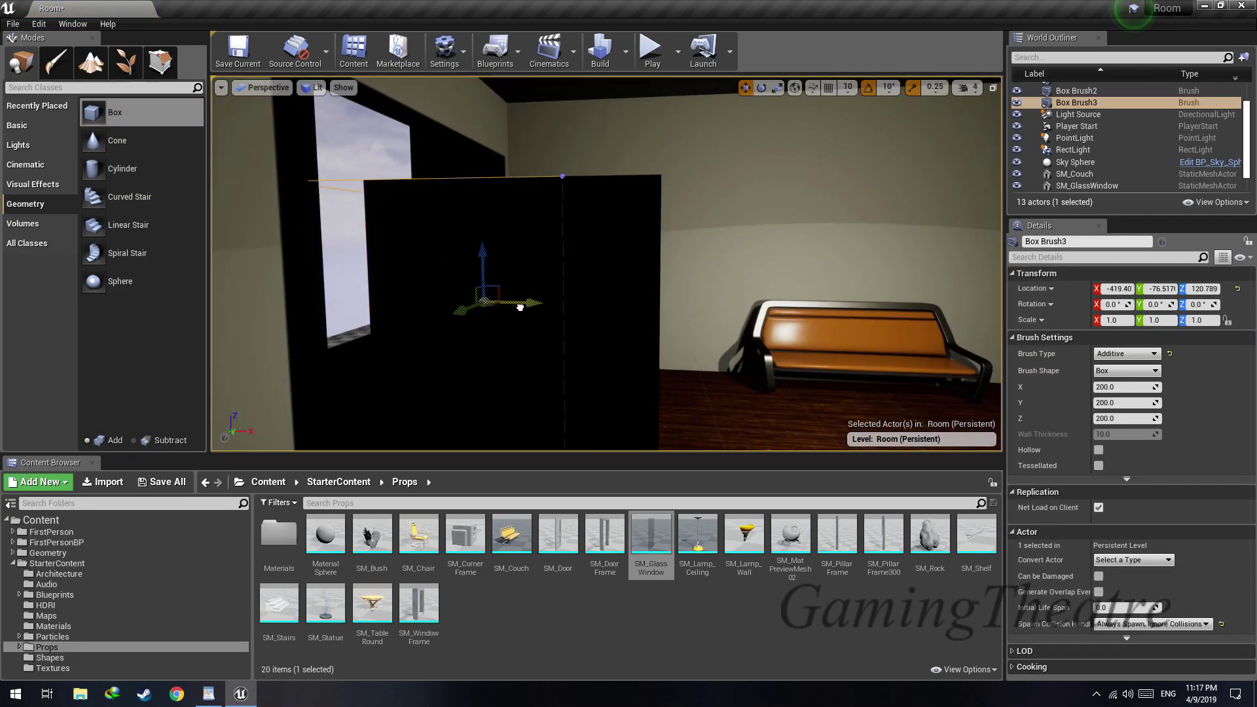
right_click_drag(350, 323, 366, 290)
key("Delete")
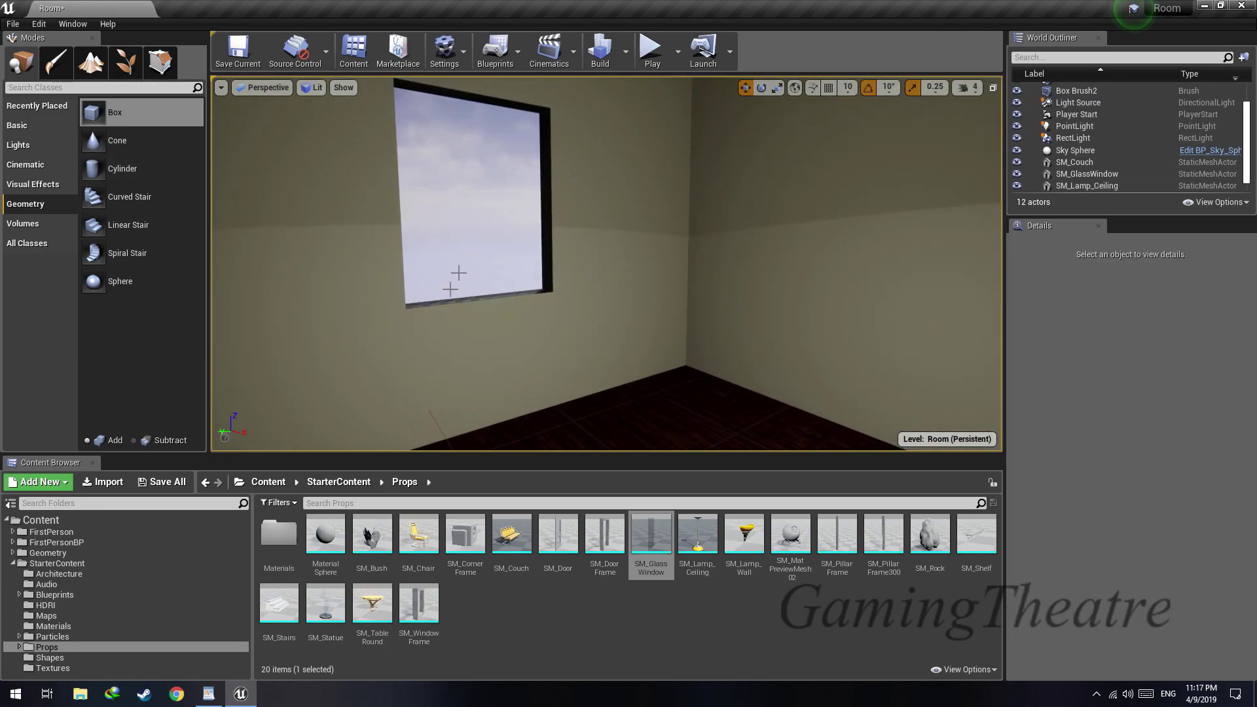
Try an additive box brush over the window opening, compare it with the subtractive box, and remove the additive one
left_click_drag(132, 124, 485, 260)
key("a")
right_click_drag(486, 261, 489, 261)
left_click_drag(610, 253, 601, 253)
right_click_drag(694, 262, 642, 262)
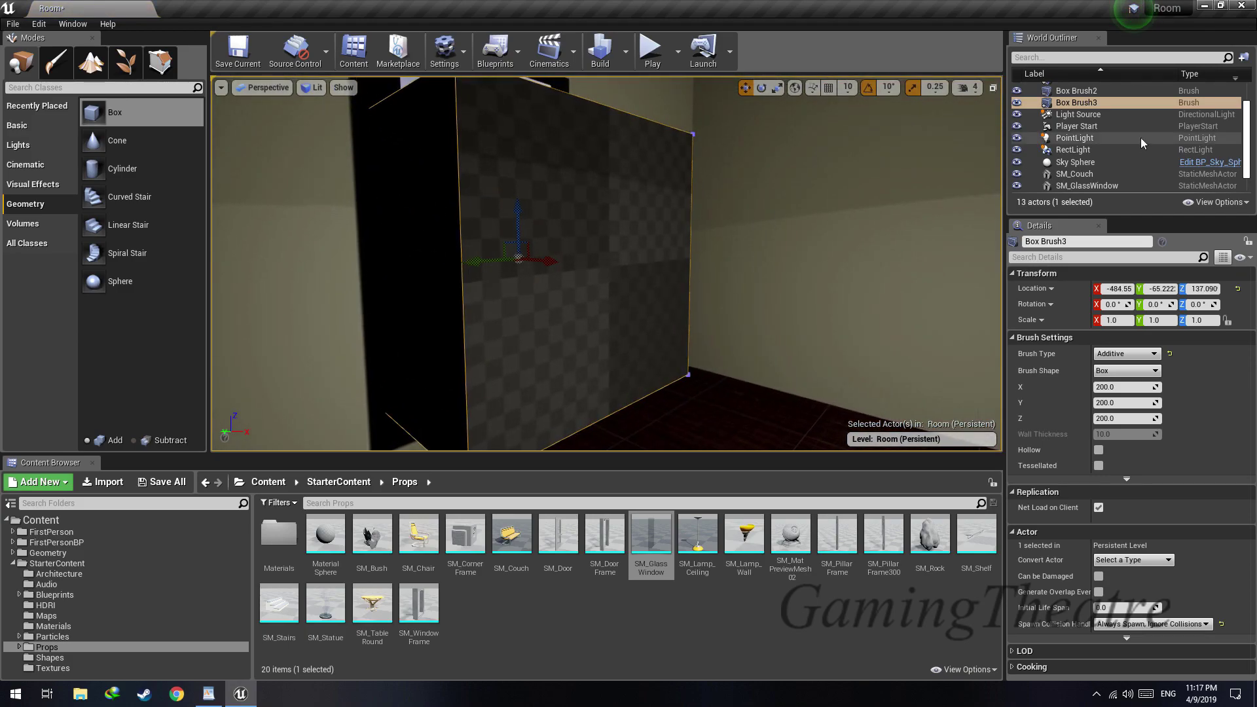
mouse_move(609, 190)
right_mouse_down()
mouse_move(628, 176)
mouse_move(583, 170)
mouse_move(596, 174)
mouse_move(576, 183)
mouse_move(596, 196)
mouse_move(576, 196)
right_mouse_up()
left_click(583, 170)
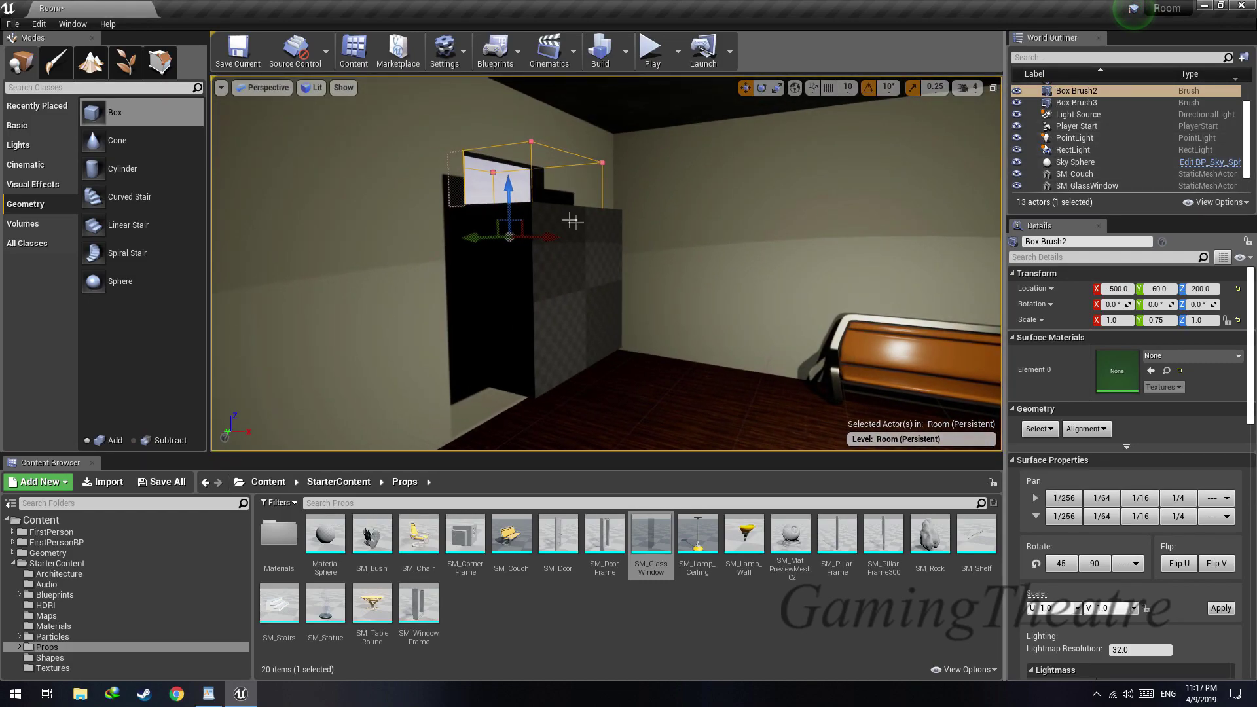
key("ctrl+w")
mouse_move(519, 197)
right_mouse_down()
mouse_move(514, 177)
mouse_move(519, 197)
right_mouse_up()
left_click(635, 262)
left_click_drag(557, 309, 553, 308)
mouse_move(552, 308)
right_mouse_down()
mouse_move(511, 311)
mouse_move(589, 308)
right_mouse_up()
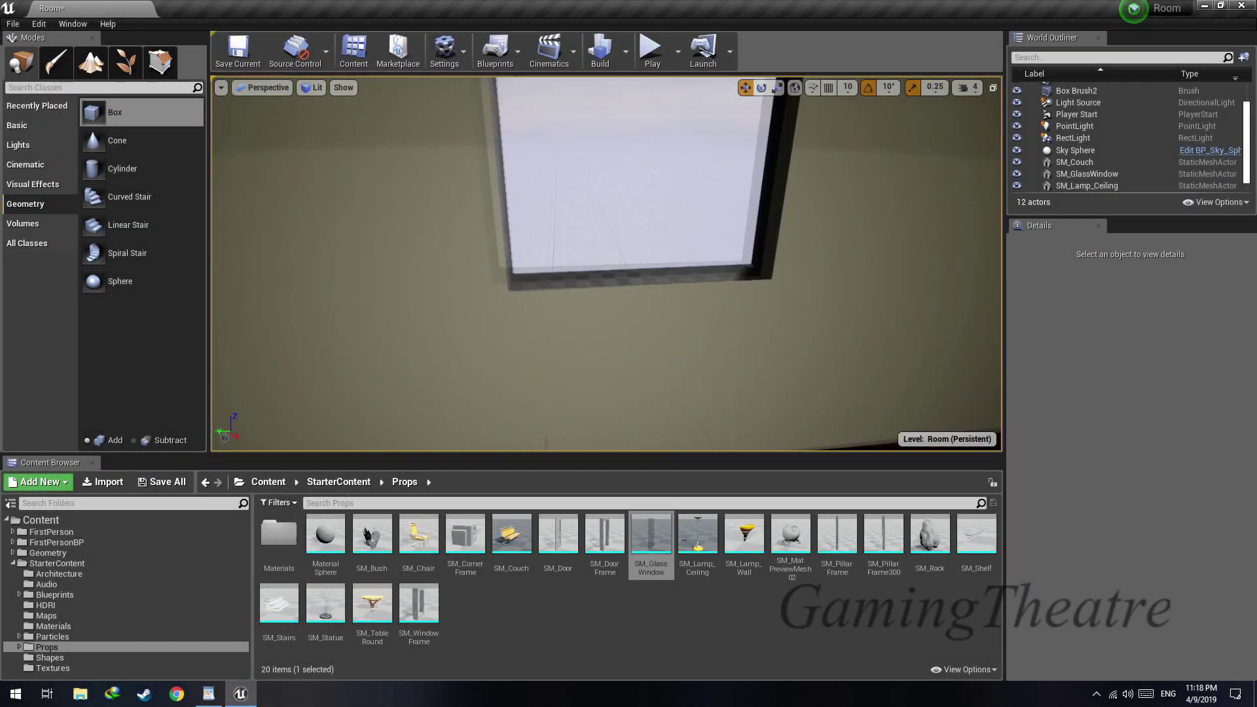
mouse_move(979, 388)
right_mouse_down()
mouse_move(884, 390)
mouse_move(979, 388)
right_mouse_up()
right_click_drag(606, 262, 890, 262)
Save the level, and set the point light's intensity to 1.0 after trying 1.5
key("ctrl+s")
right_click_drag(621, 325, 606, 283)
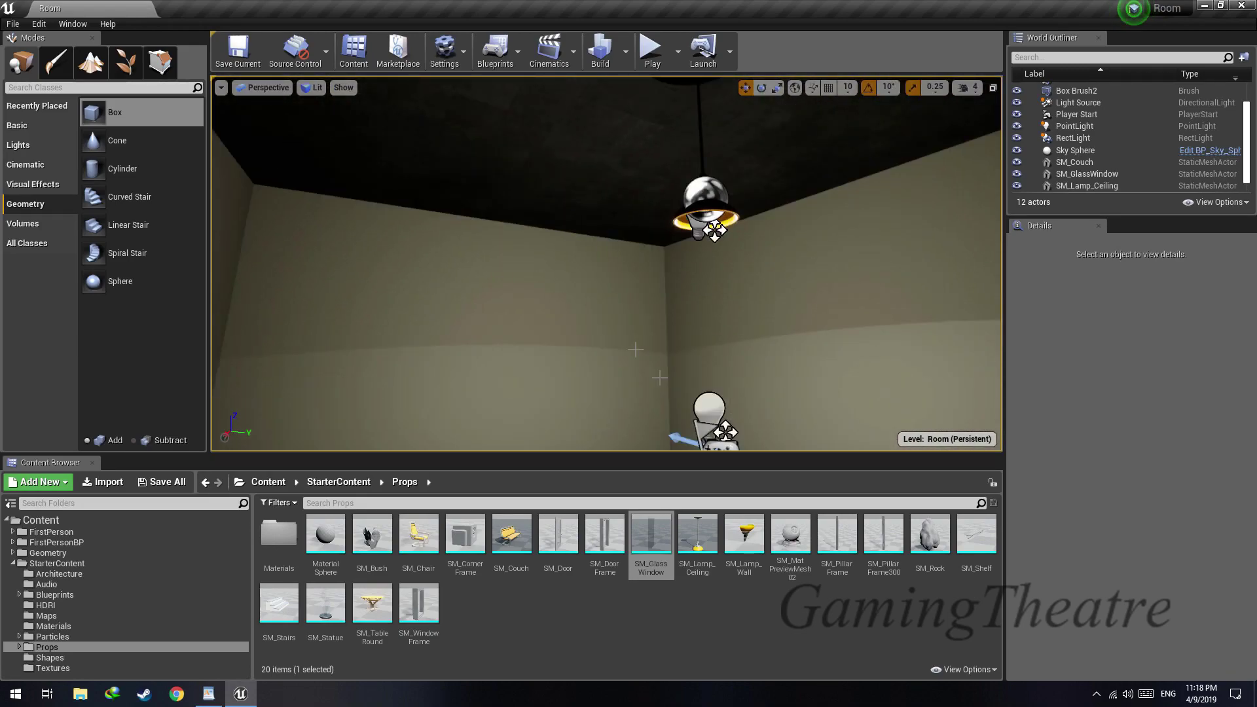
left_click(700, 406)
left_click(1130, 451)
type("1.5")
key("Return")
right_click_drag(785, 314, 587, 273)
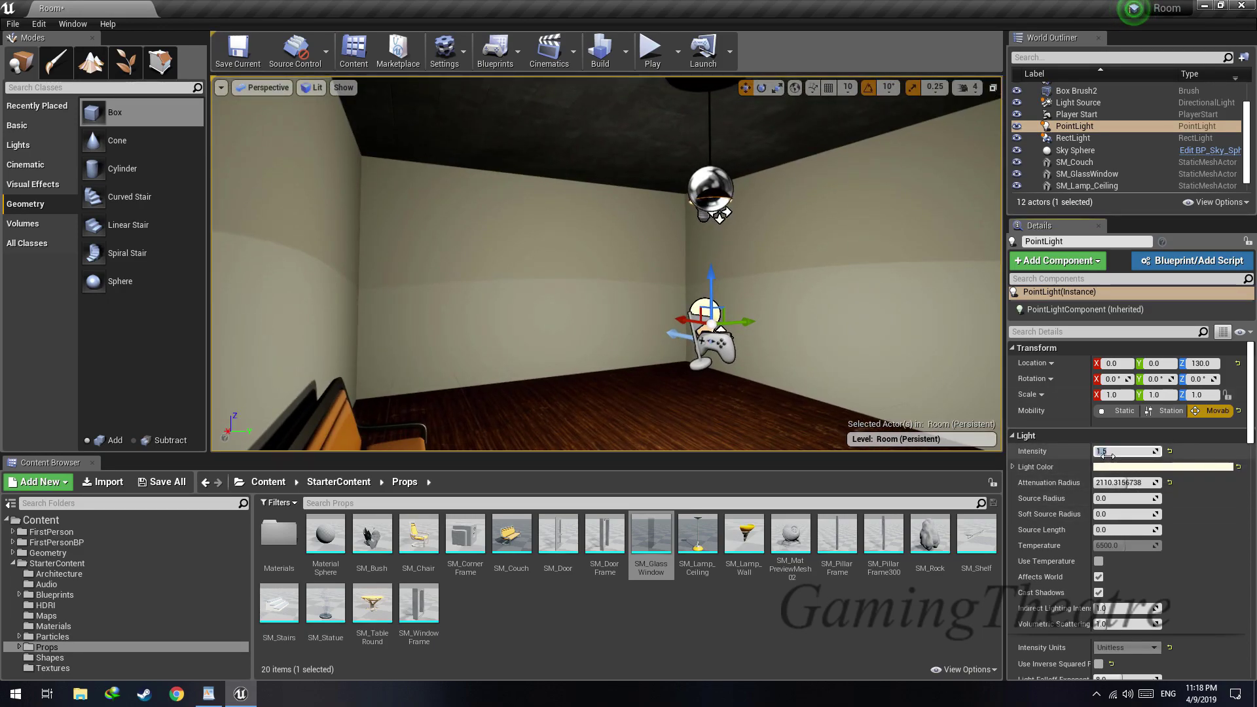
type("1")
key("Return")
scroll(1132, 147, "down", 1)
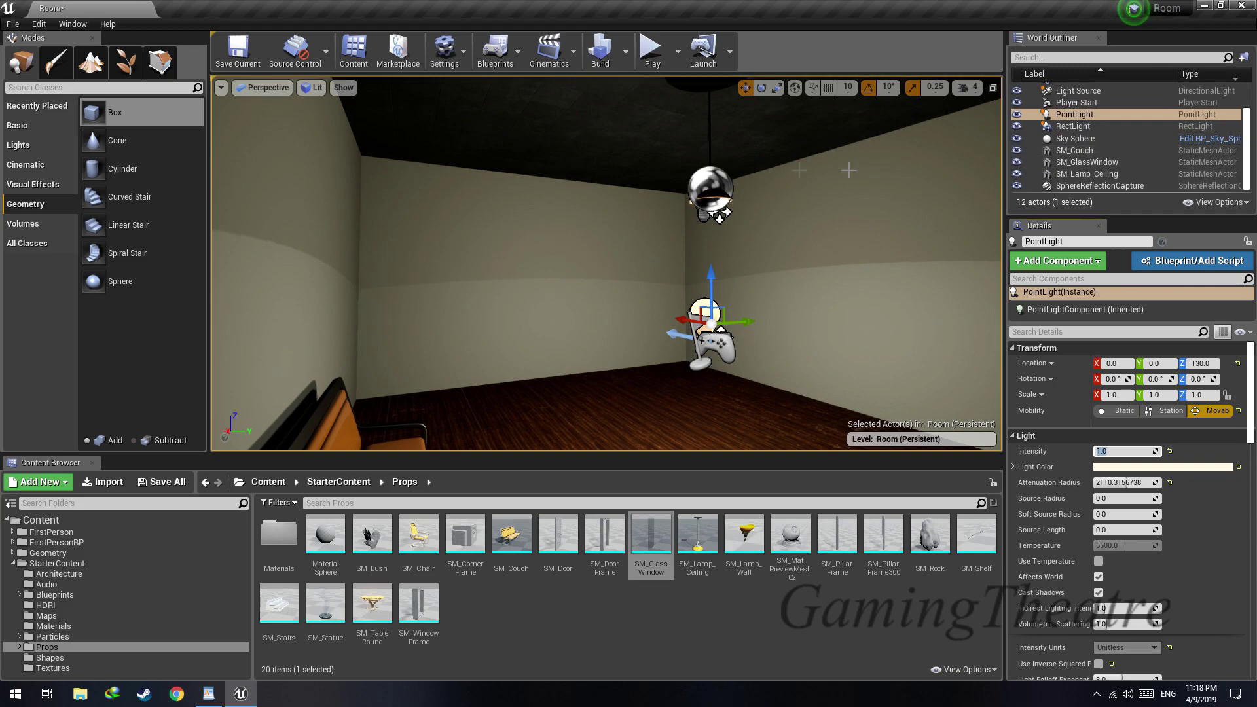
Place a Sky Light on the room floor at about X 253, Y -39, Z -34
left_click(34, 149)
left_click_drag(140, 236, 584, 415)
right_click_drag(584, 415, 589, 448)
mouse_move(613, 372)
right_mouse_down()
mouse_move(627, 346)
mouse_move(612, 372)
right_mouse_up()
key("s")
Give the sky light a pale cream colour and turn off its shadow casting, leaving Affects World enabled
left_click(1164, 583)
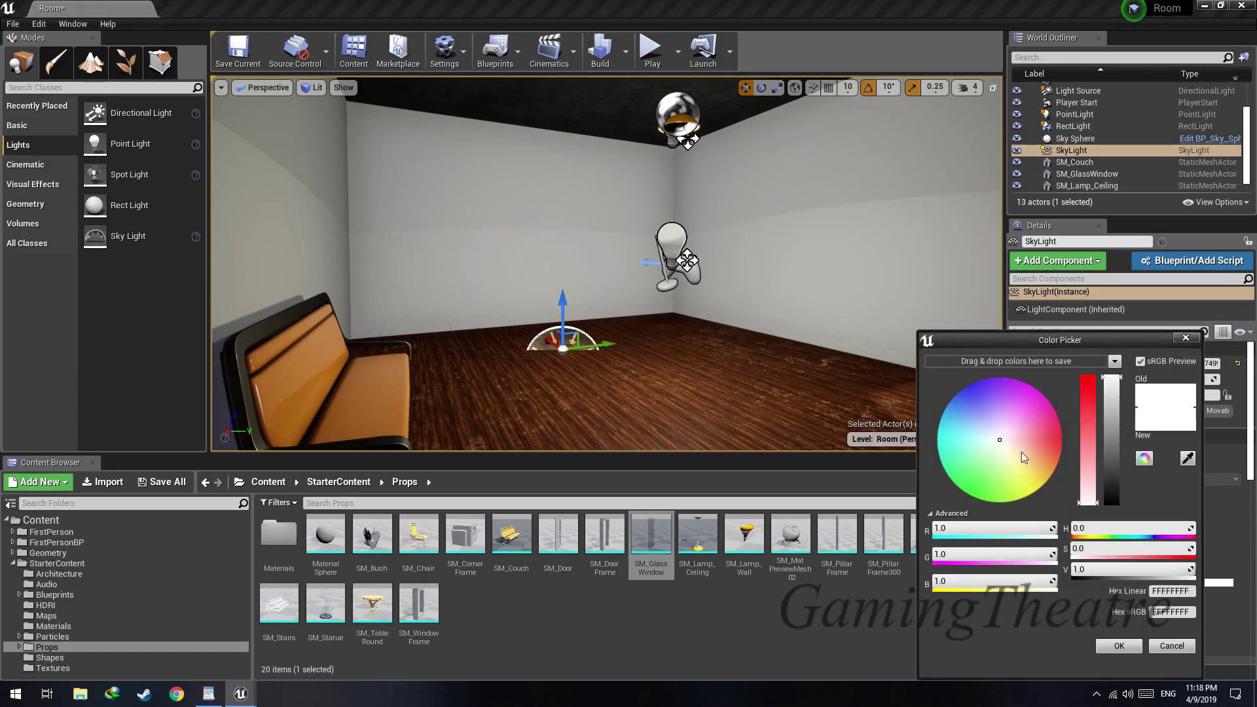
left_click(1121, 647)
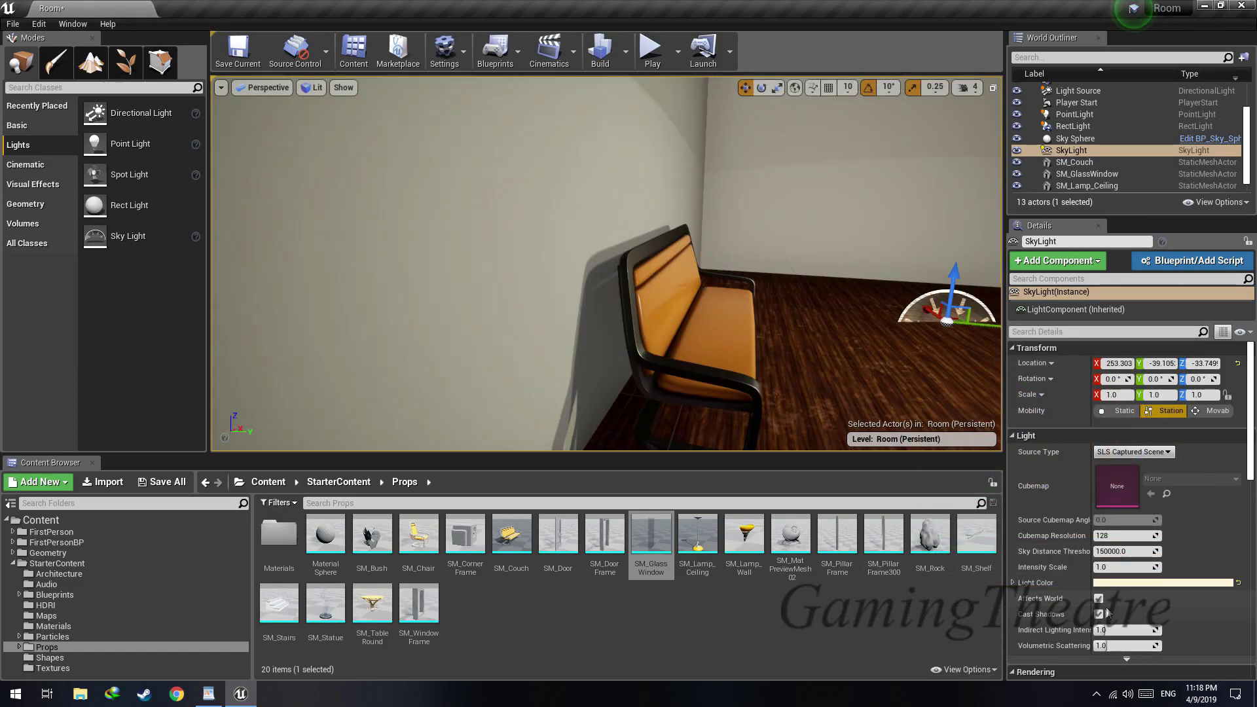
left_click(1099, 615)
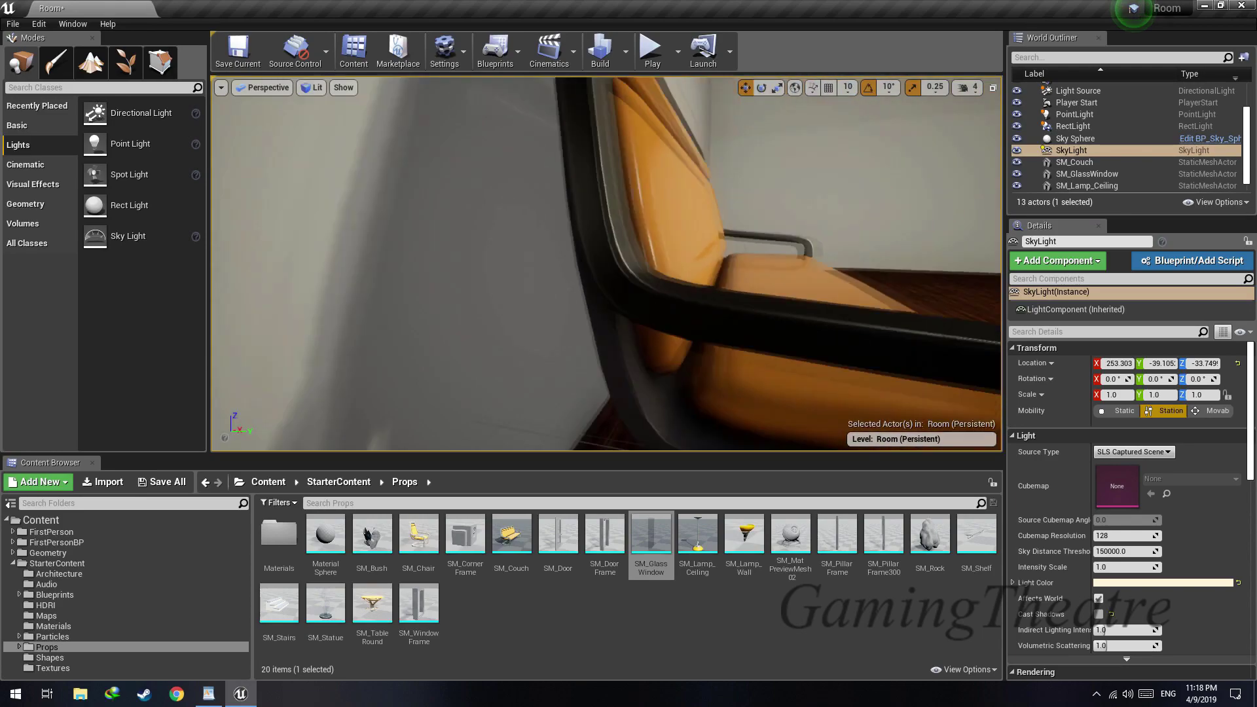
right_click_drag(606, 264, 629, 289)
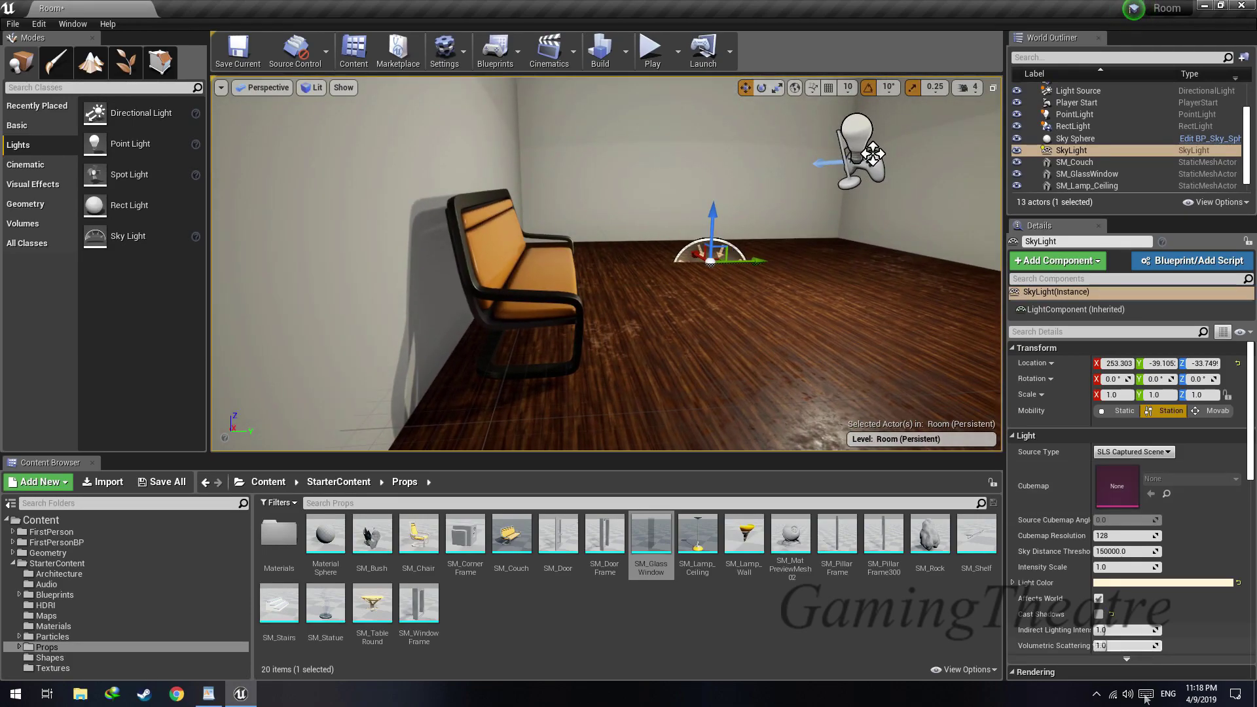
left_click(1098, 600)
left_click(1098, 600)
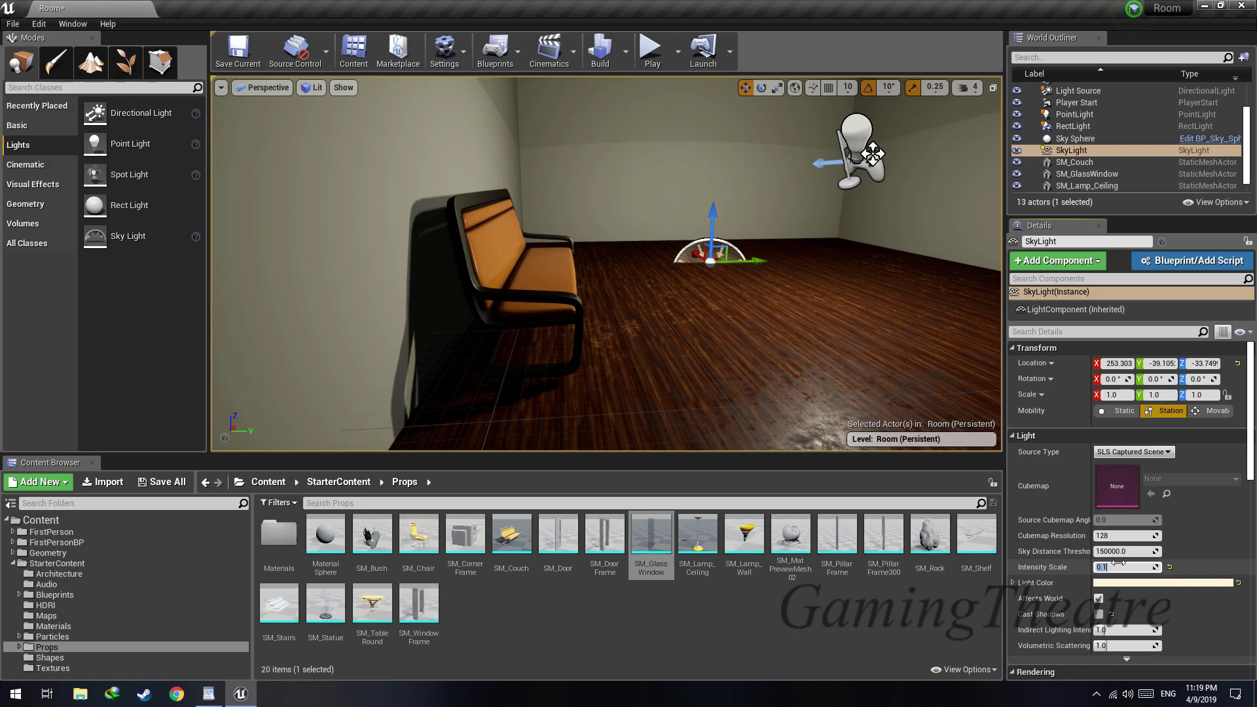
Set the sky light's intensity scale to 0.3 after trying 0.5
left_click(1118, 563)
type(".3")
key("Return")
right_click_drag(786, 366, 726, 353)
mouse_move(881, 207)
right_mouse_down()
mouse_move(901, 210)
mouse_move(862, 222)
mouse_move(882, 207)
right_mouse_up()
left_click(1144, 569)
type(".5")
key("Return")
type(".3")
key("Return")
right_click_drag(818, 327, 943, 227)
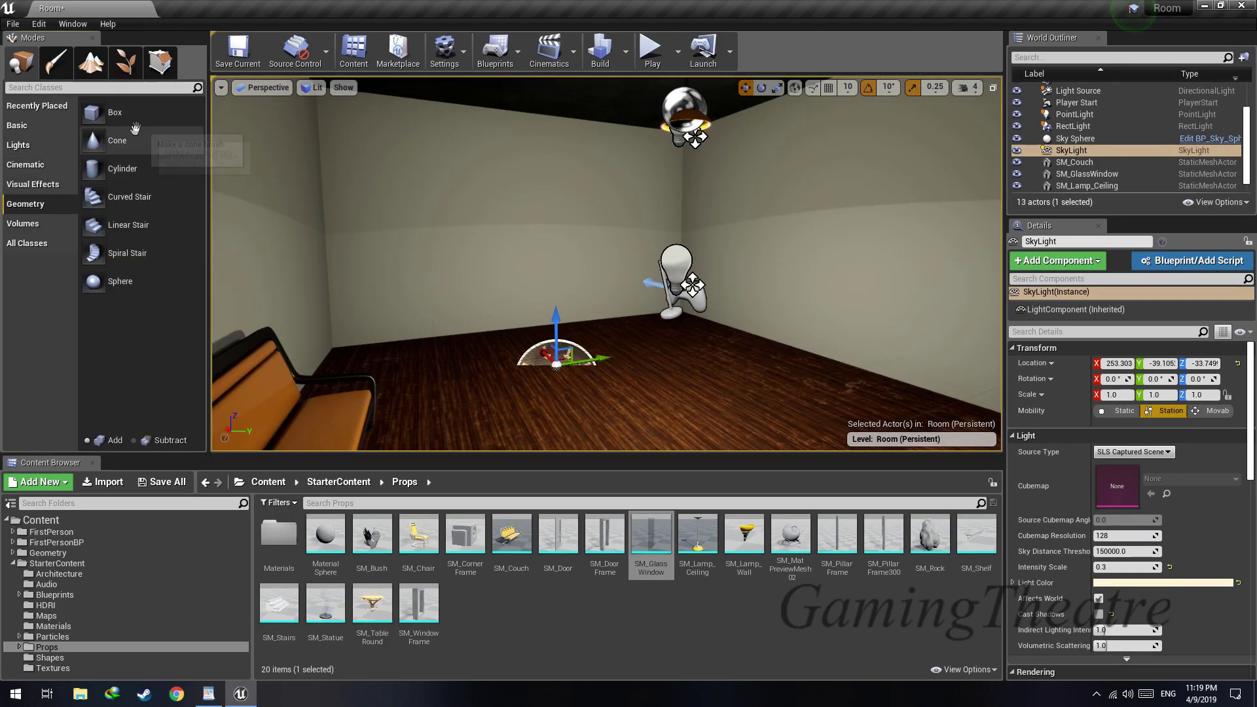
Place a subtractive box brush through the bare end wall at about X 570, Z 66 to cut a door opening
left_click_drag(131, 115, 156, 201)
left_click_drag(468, 294, 466, 257)
right_click_drag(467, 257, 508, 257)
left_click_drag(547, 161, 549, 170)
left_click(508, 346)
key("s")
right_click_drag(549, 169, 497, 171)
Place SM_DoorFrame in the door opening at about X 513, Y -100.5, Z -33.7
mouse_move(599, 549)
left_mouse_down()
mouse_move(556, 386)
mouse_move(576, 318)
left_mouse_up()
right_click_drag(576, 318, 629, 334)
key("w")
left_click_drag(517, 322, 485, 321)
right_click_drag(485, 321, 557, 337)
right_click_drag(658, 411, 598, 323)
Narrow the subtractive door box to a Y scale of 0.5 and align it with the frame at about Y -100.5
left_click(657, 226)
key("r")
left_click_drag(620, 224, 599, 224)
key("w")
mouse_move(612, 223)
left_mouse_down()
mouse_move(634, 222)
mouse_move(619, 222)
left_mouse_up()
key("r")
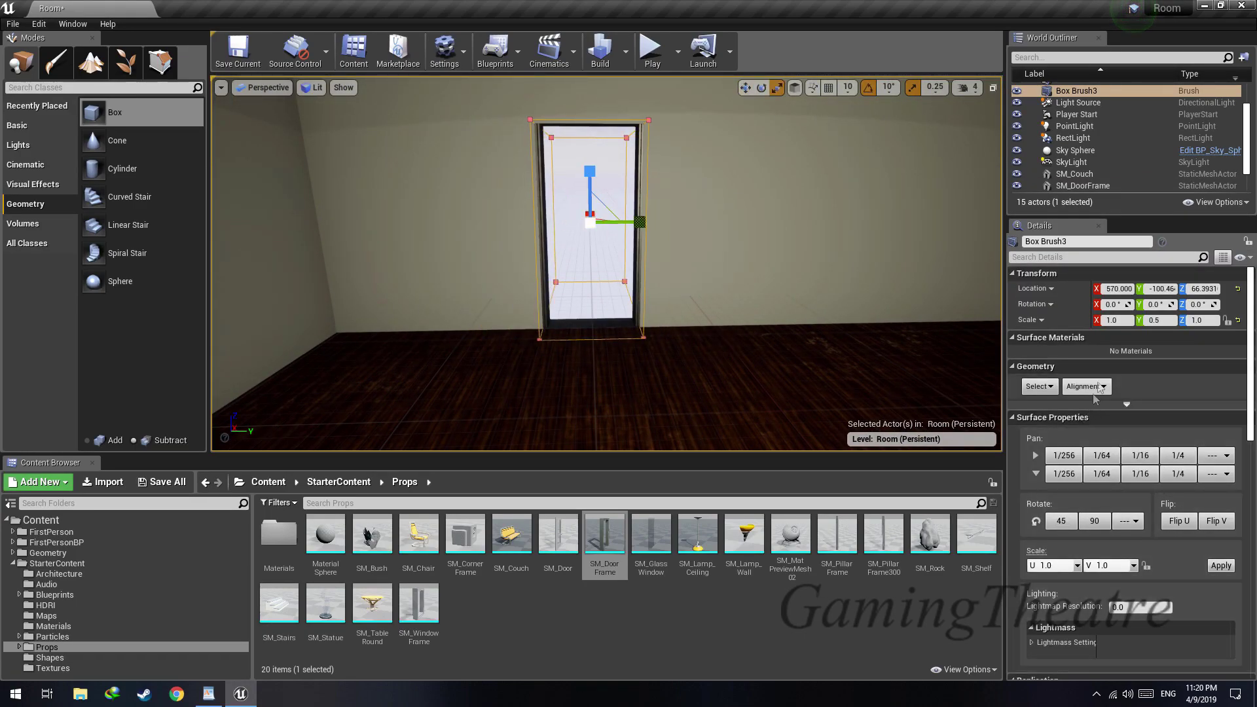
Set the door opening's Y scale to 0.55 and the door frame's X scale to 0.75
key("Return")
right_click_drag(397, 172, 394, 167)
left_click(1163, 321)
type(".55")
key("Return")
mouse_move(655, 262)
right_mouse_down()
mouse_move(694, 302)
mouse_move(609, 269)
right_mouse_up()
left_click(641, 275)
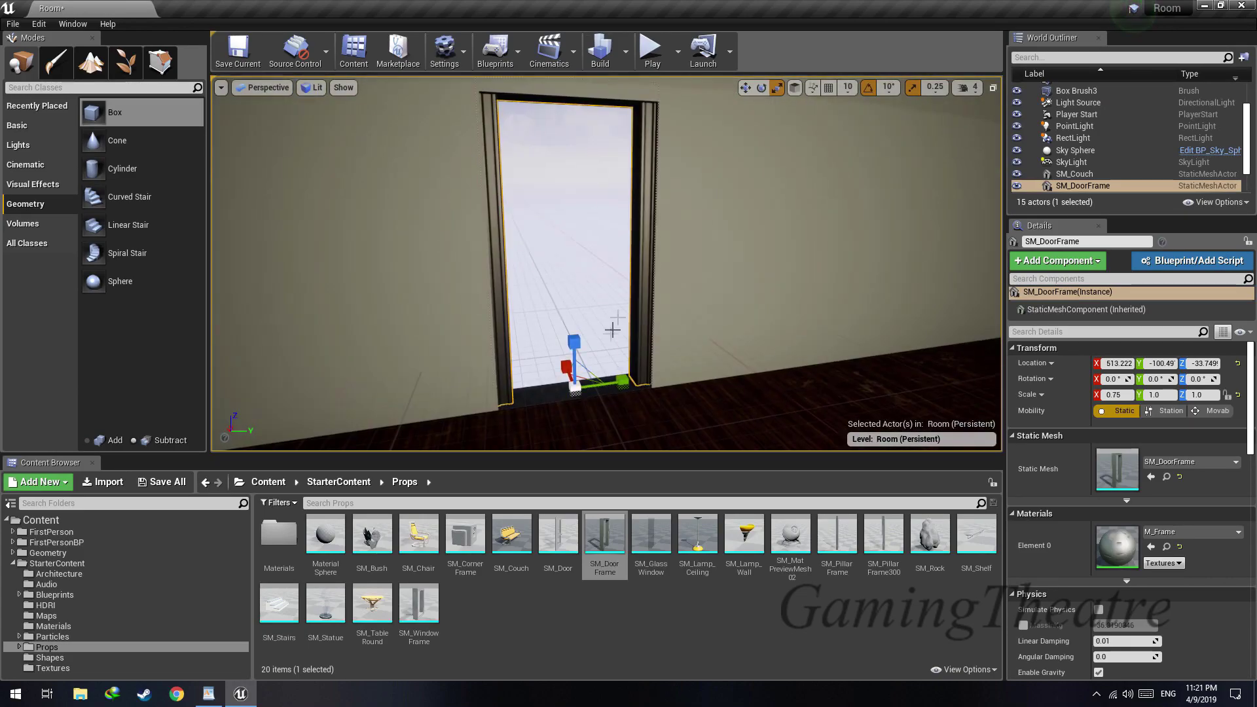
Fit the door opening's height to the frame with a Z scale of 1.05, positioned at about Z 71
left_click(570, 393)
left_click(1205, 321)
type("1.1")
key("Return")
mouse_move(594, 157)
right_mouse_down()
mouse_move(597, 147)
mouse_move(593, 161)
right_mouse_up()
left_click_drag(576, 217, 576, 208)
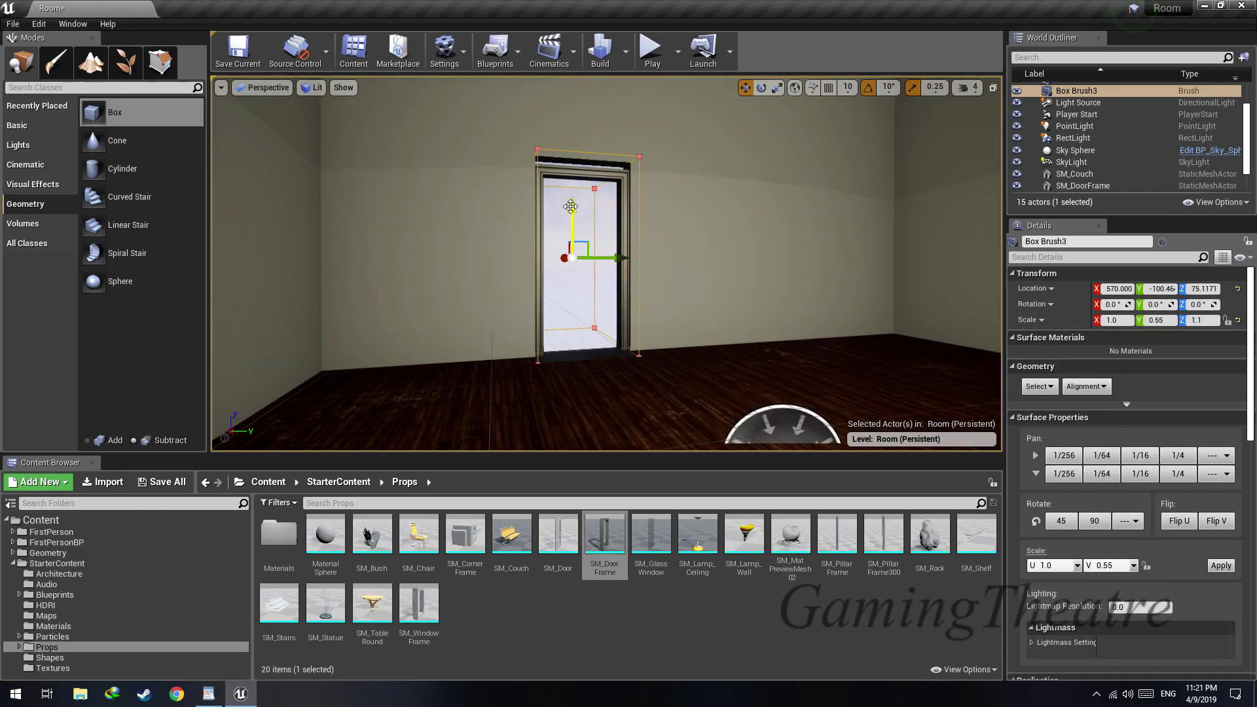
left_click(1201, 321)
type("1.")
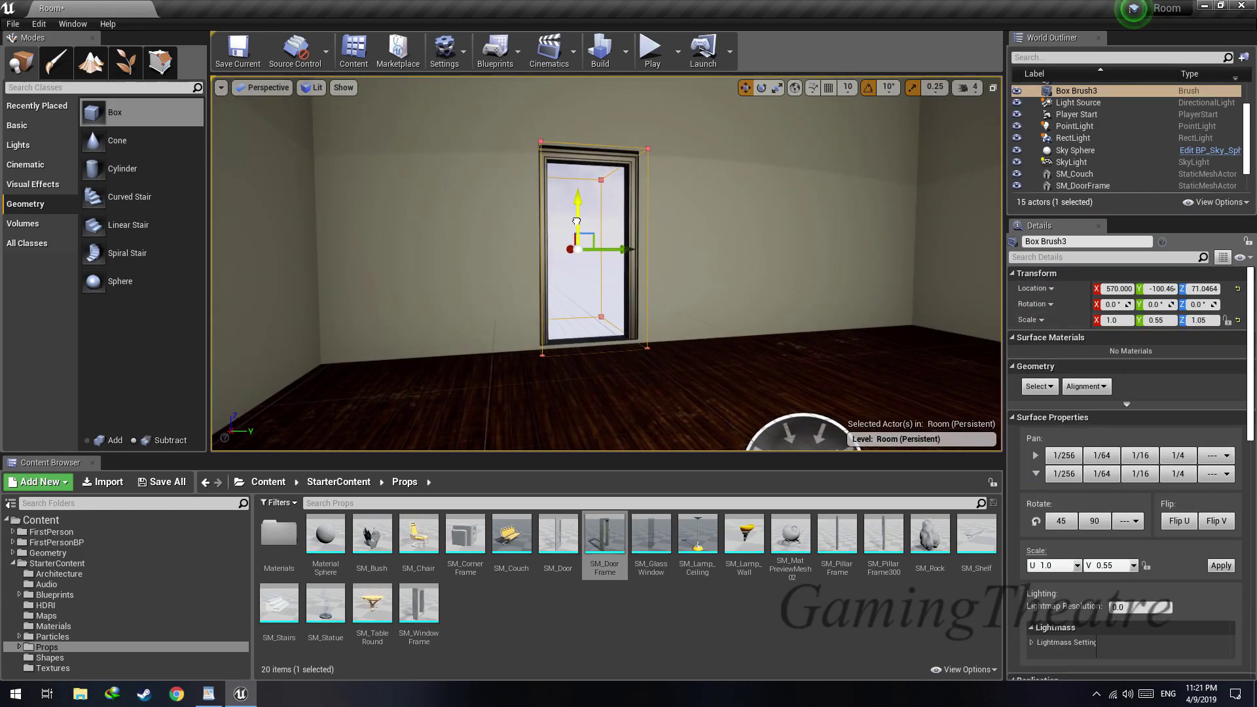
mouse_move(577, 224)
right_mouse_down()
mouse_move(573, 164)
mouse_move(577, 246)
mouse_move(605, 253)
mouse_move(589, 224)
right_mouse_up()
Place SM_Door inside the door frame at about X 504.3, Y -55.6, Z -33.1
left_click(569, 524)
left_click_drag(572, 413, 651, 392)
mouse_move(652, 391)
right_mouse_down()
mouse_move(654, 409)
mouse_move(655, 393)
right_mouse_up()
left_click_drag(697, 354, 695, 354)
right_click_drag(695, 354, 693, 321)
left_click(945, 621)
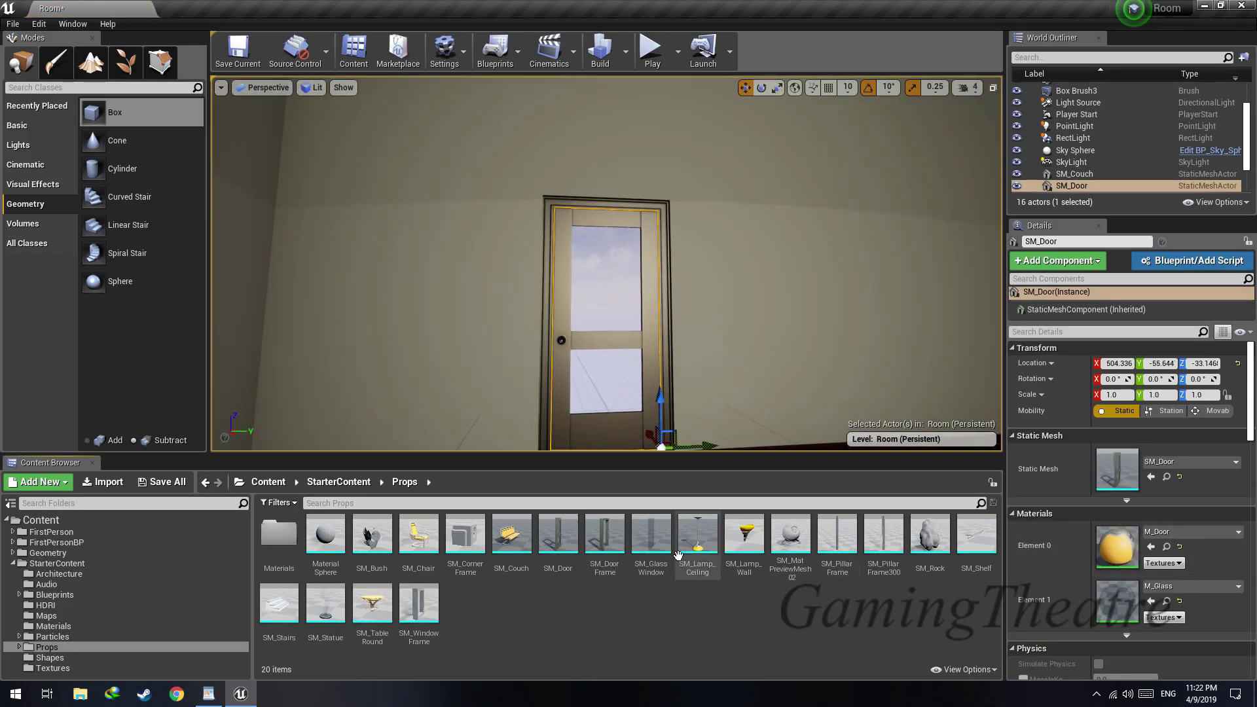
Open the SM_Door static mesh in the mesh editor, maximize it, and turn the door to face the view
key("w")
right_click_drag(871, 184, 870, 205)
key("s")
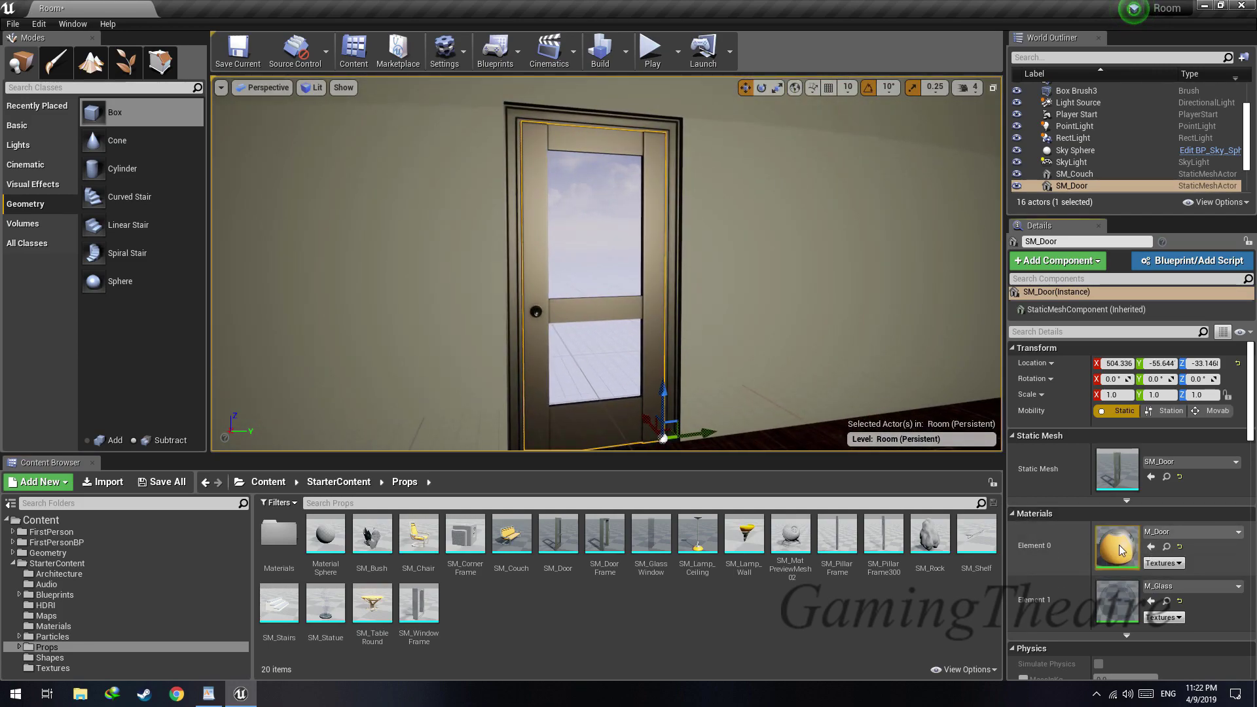
double_click(1117, 479)
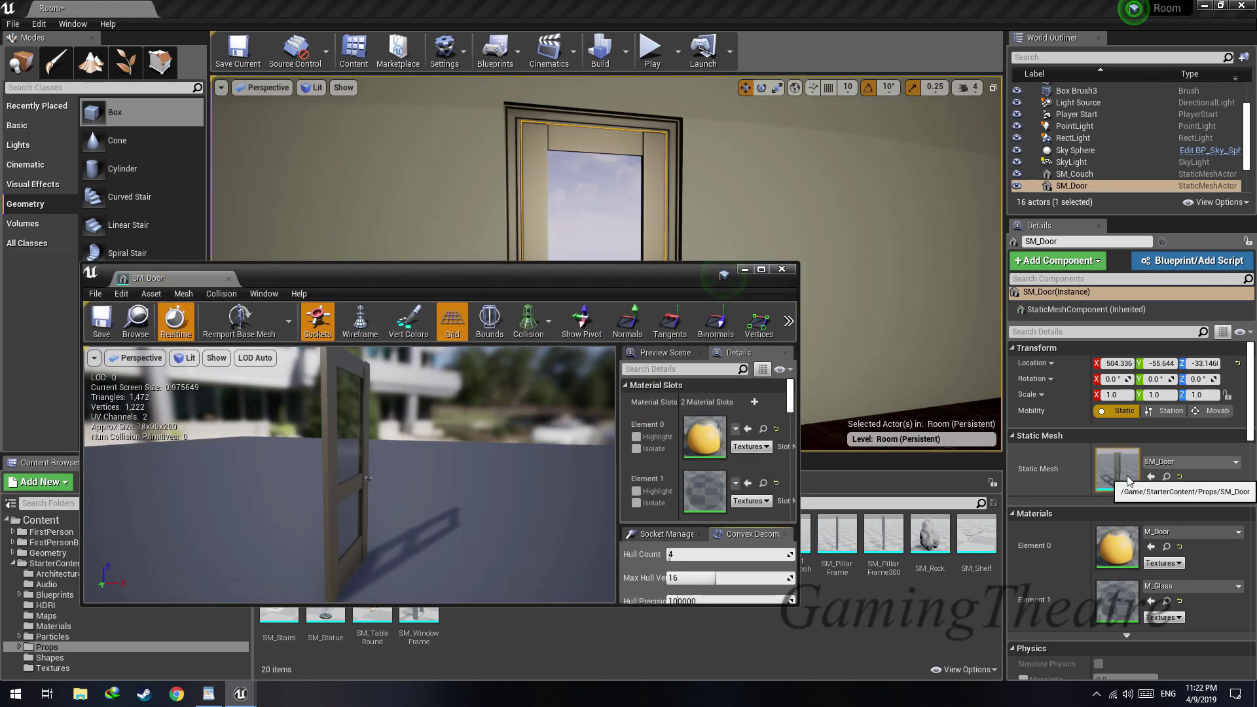
left_click_drag(666, 283, 707, 1)
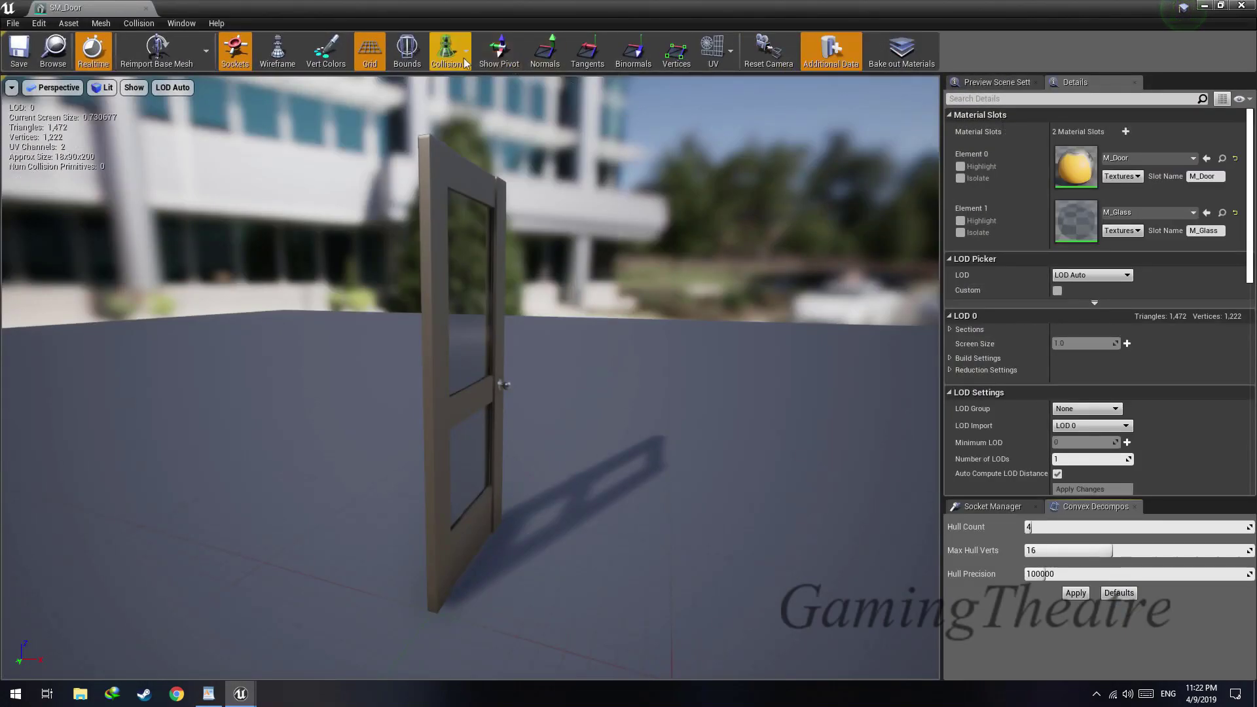
left_click_drag(510, 266, 403, 117)
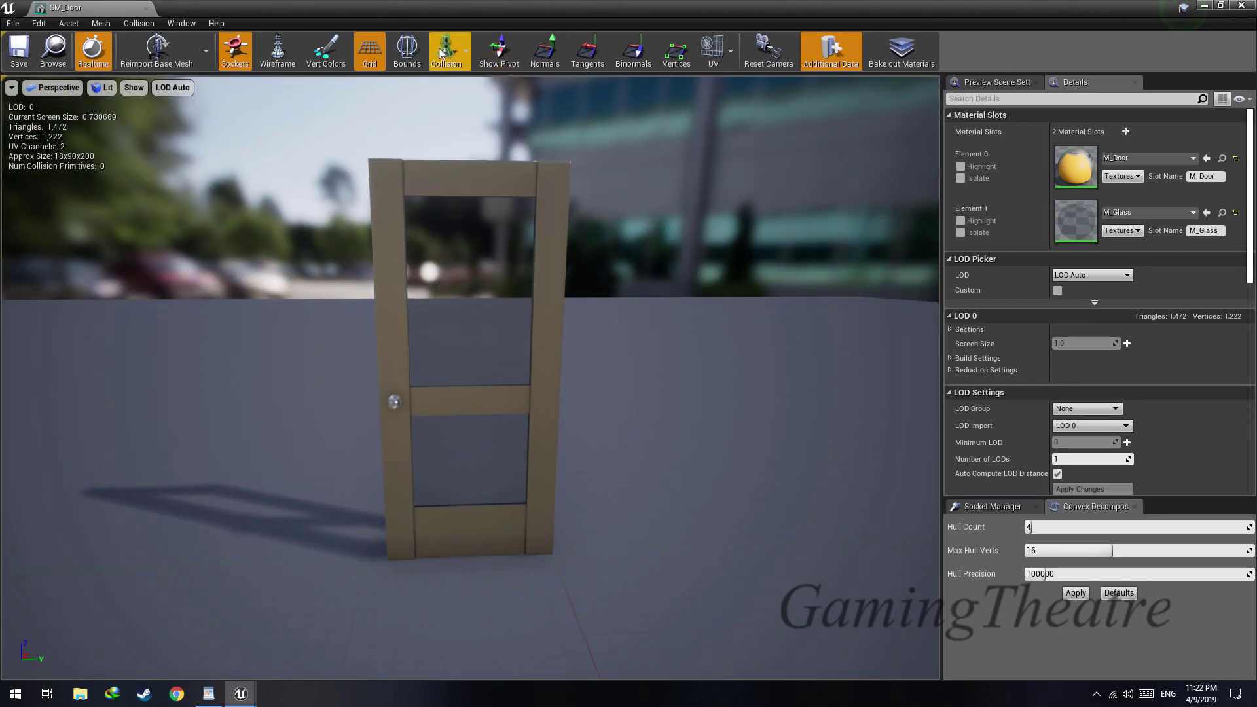
Try a sphere simplified collision and a capsule simplified collision on the door mesh
left_click(137, 23)
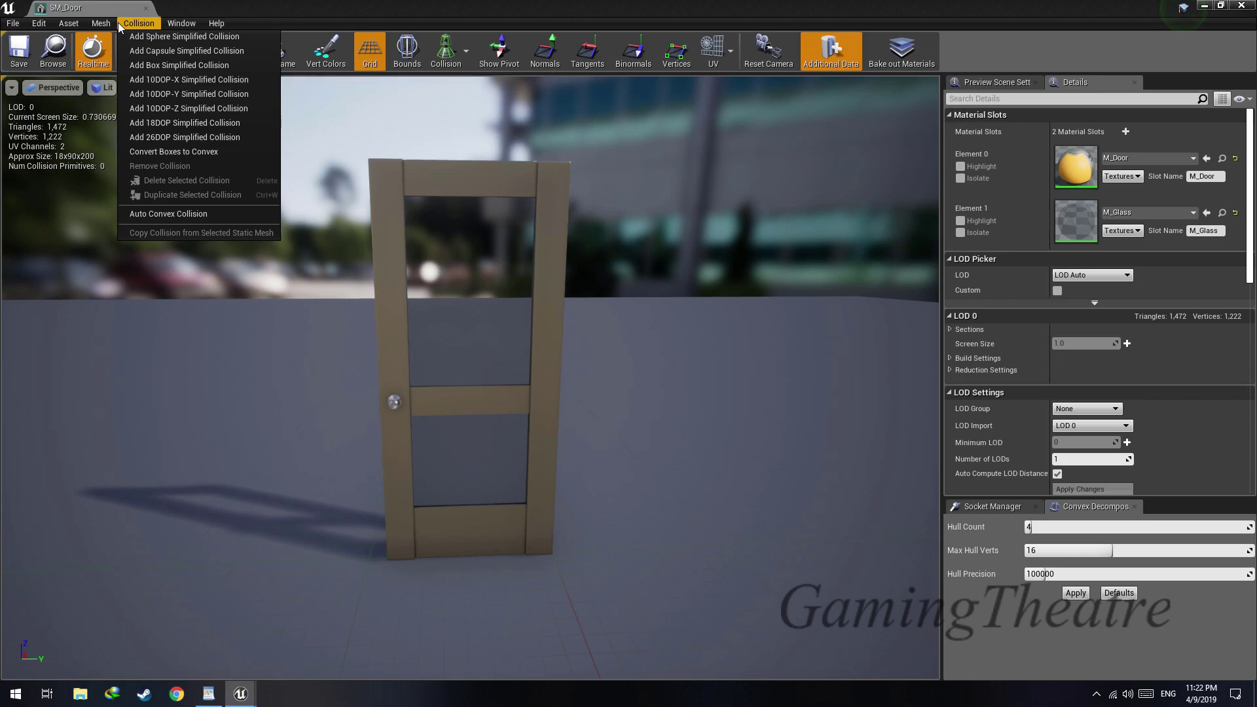
left_click(139, 25)
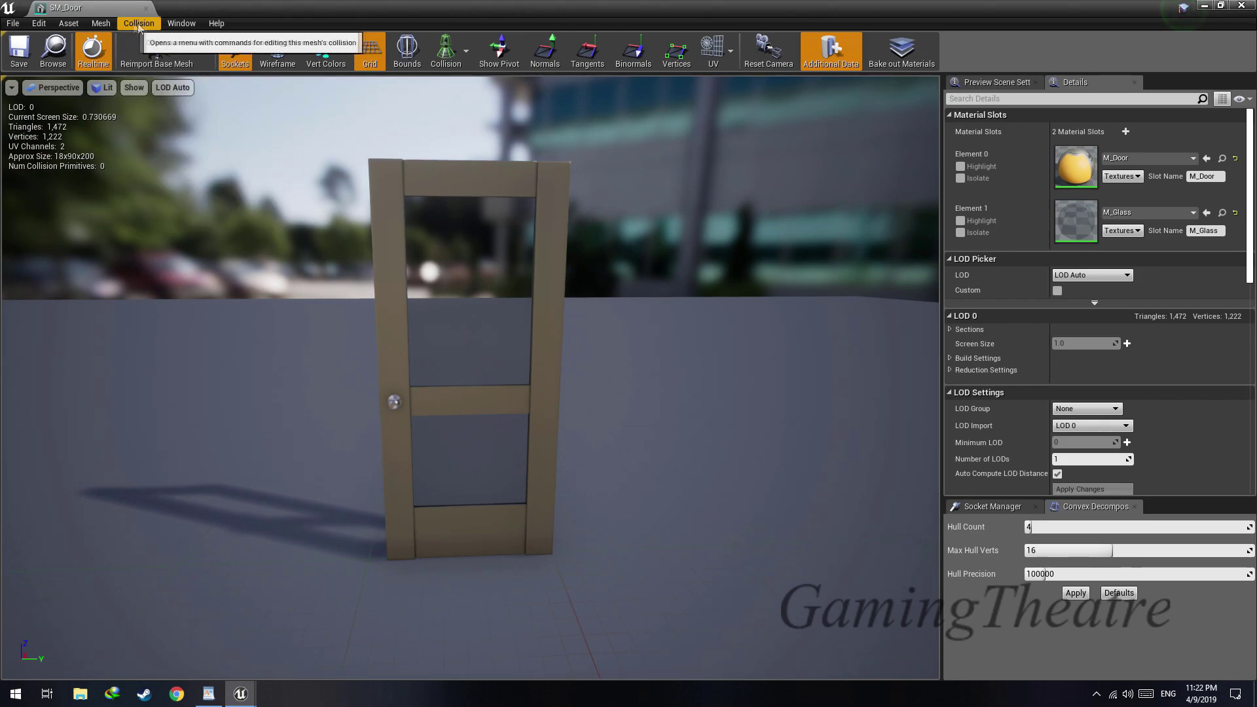
left_click(139, 25)
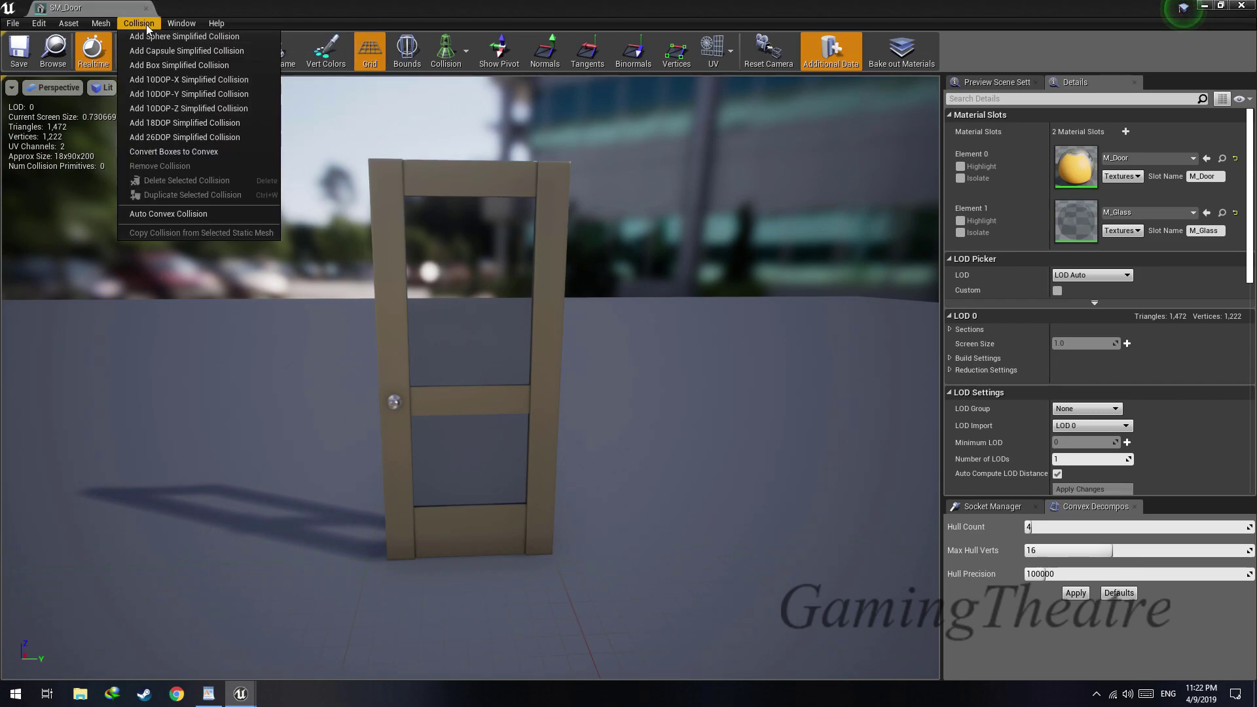
left_click(220, 38)
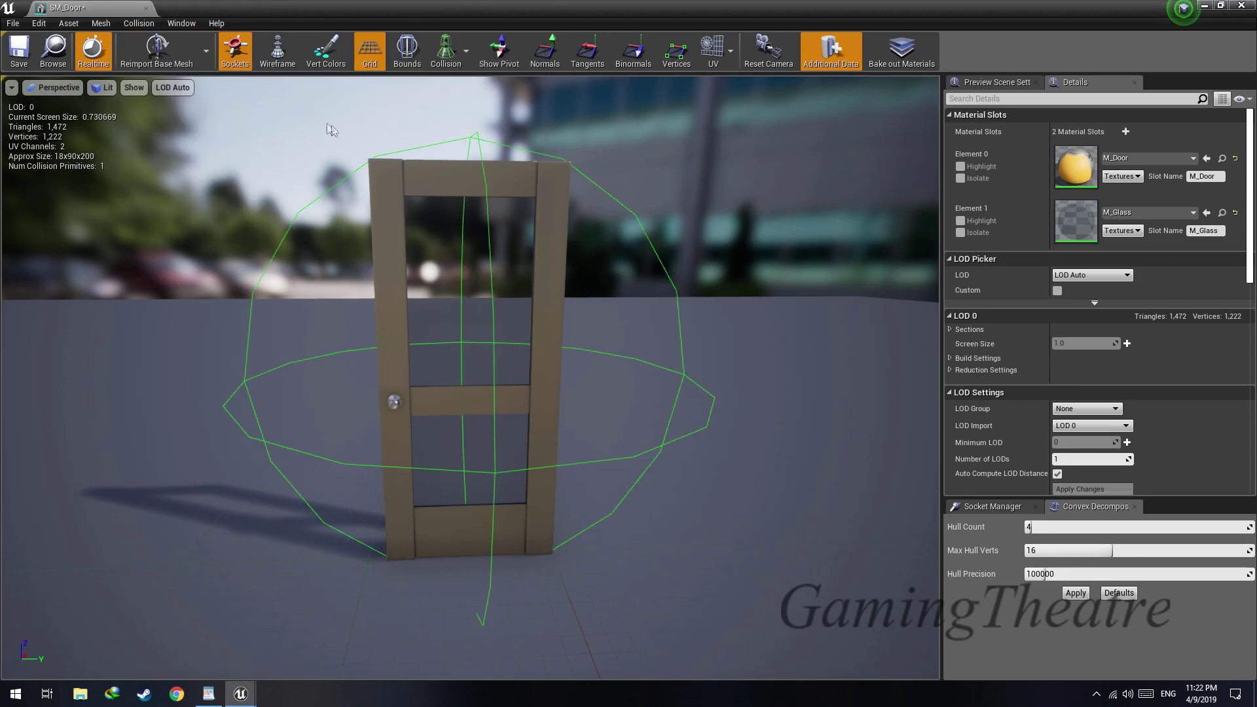
left_click(138, 24)
left_click(216, 51)
left_click_drag(504, 371, 710, 352)
Add a box simplified collision to the door mesh and check its fit around the door
left_click(139, 24)
left_click(196, 62)
left_click_drag(494, 286, 654, 275)
left_click_drag(327, 262, 443, 364)
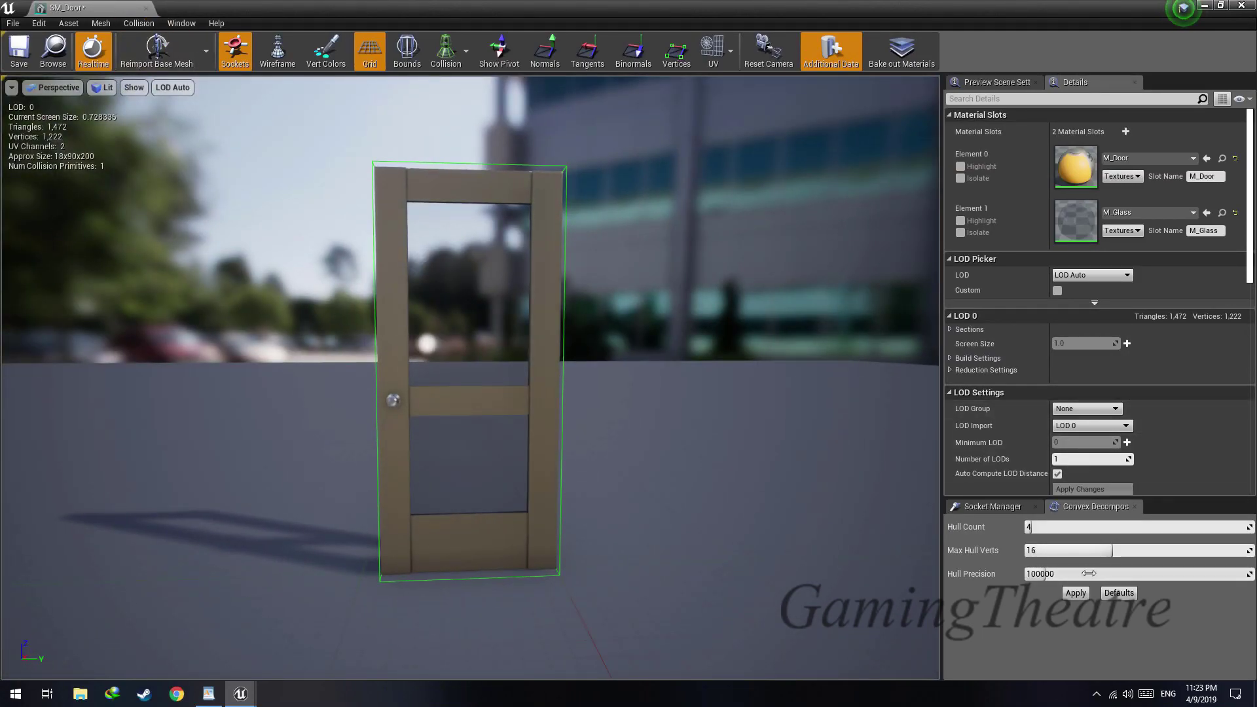
Try an auto convex collision on the door mesh with hull count 64, 32 max hull verts and 130000 hull precision
left_click_drag(567, 416, 508, 404)
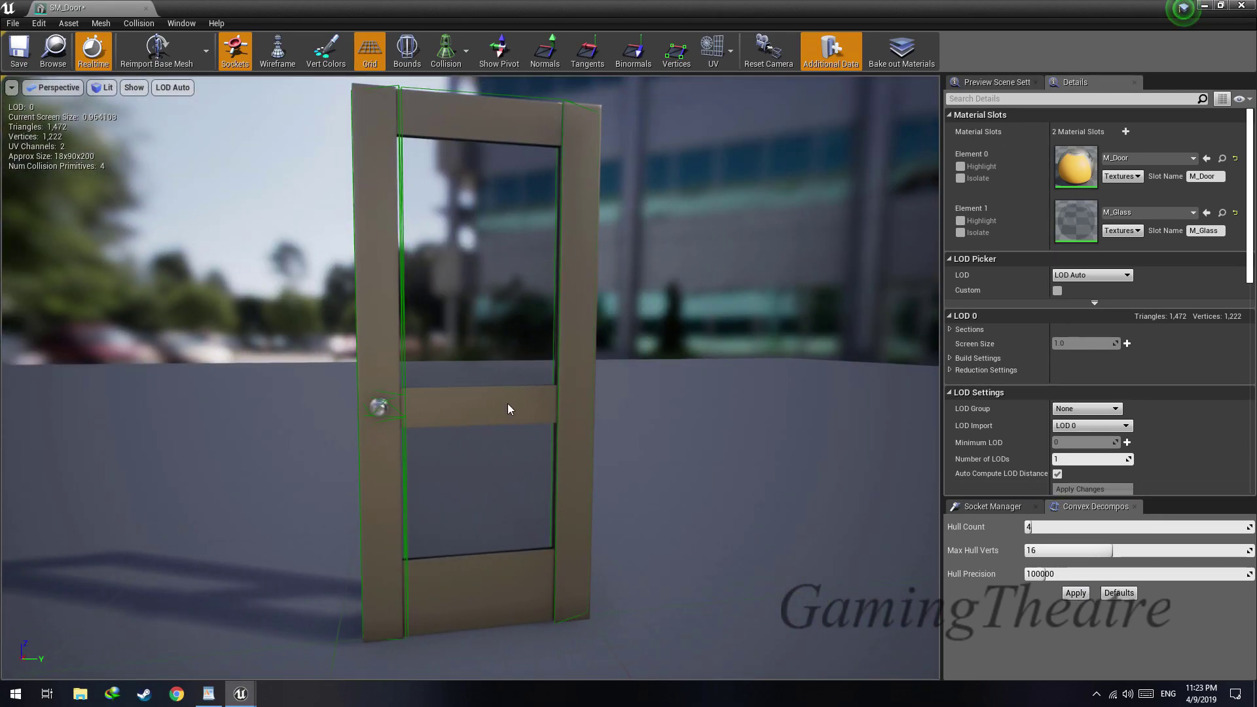
left_click(139, 24)
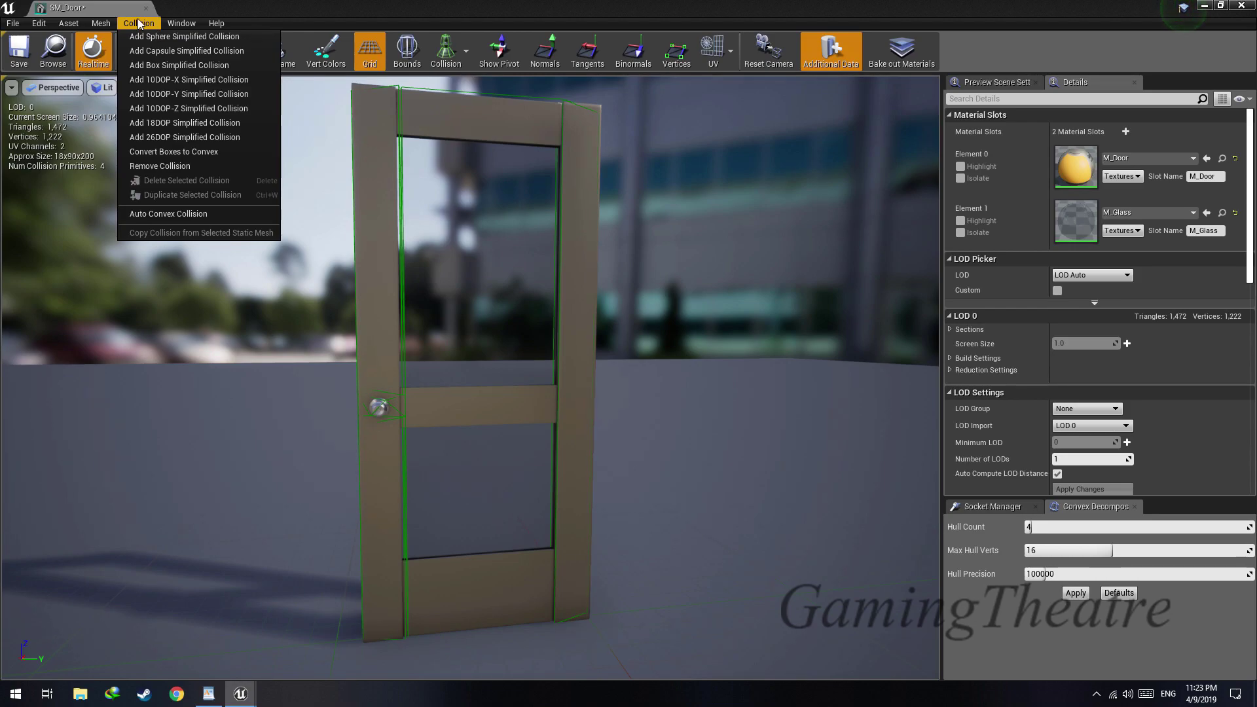
left_click(200, 215)
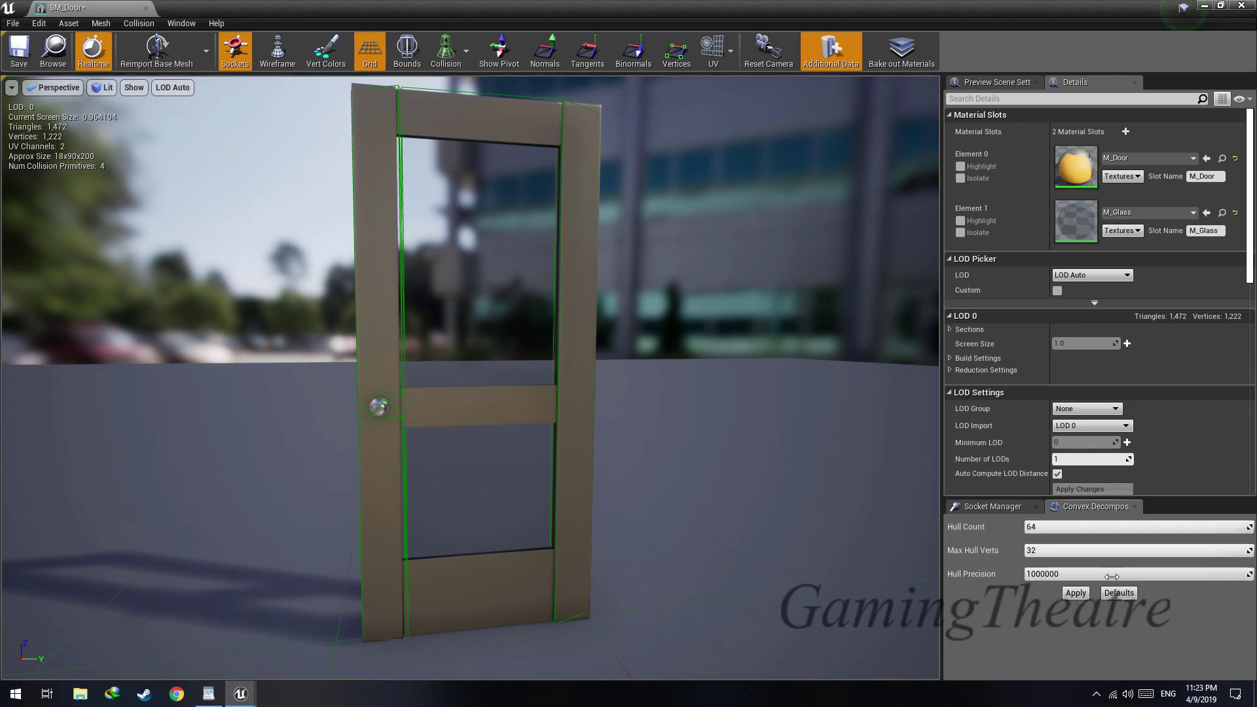
Remove the door mesh's existing collision, add a box simplified collision, and save the mesh
left_click(139, 24)
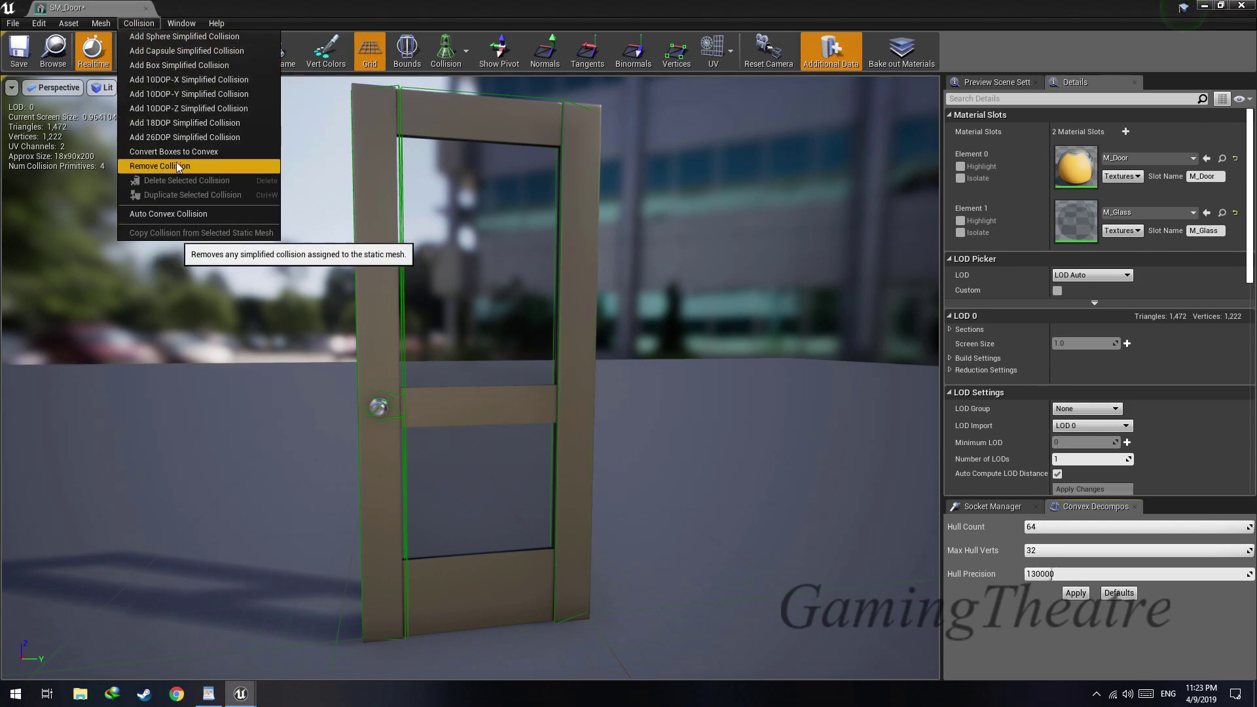
left_click(177, 167)
left_click(139, 24)
left_click(167, 62)
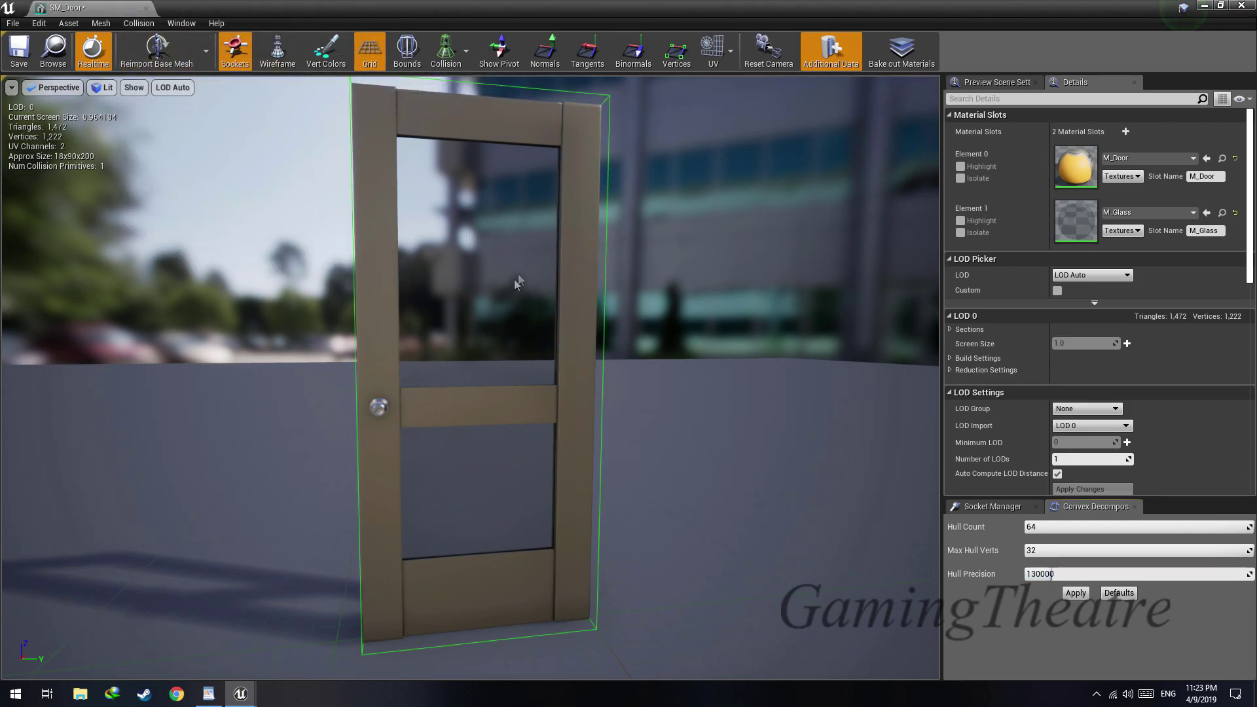
left_click_drag(471, 380, 223, 393)
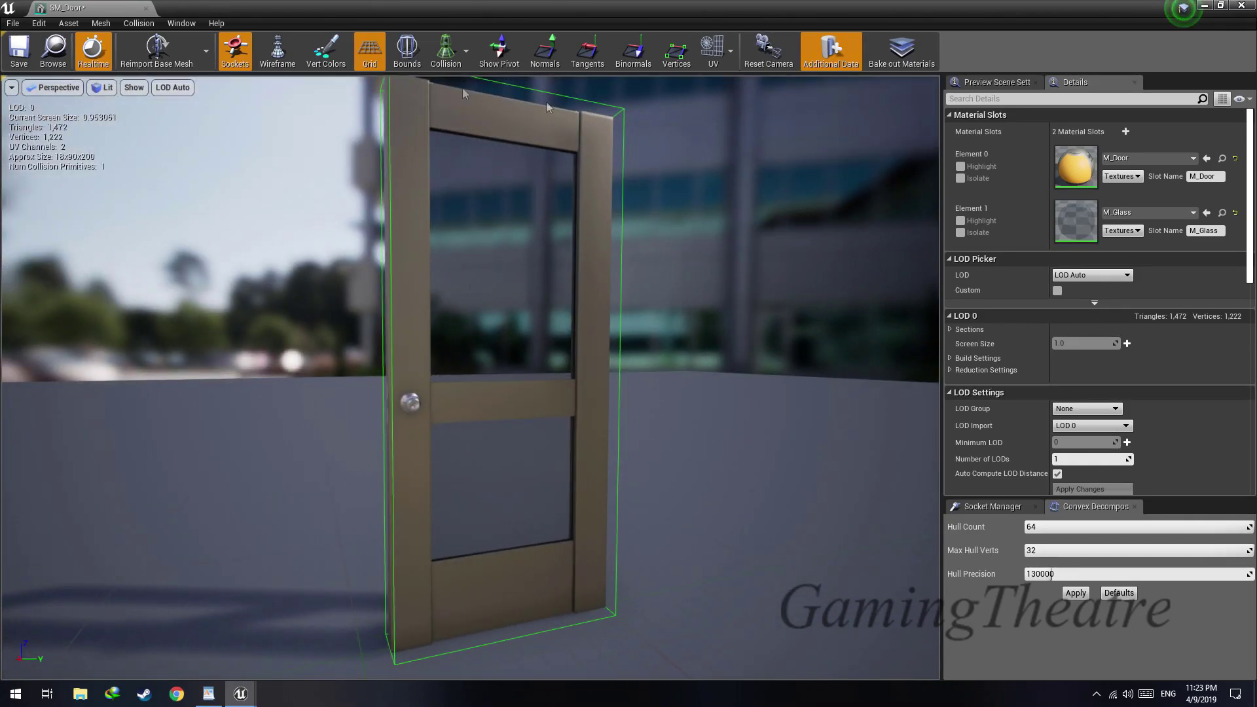
left_click(20, 53)
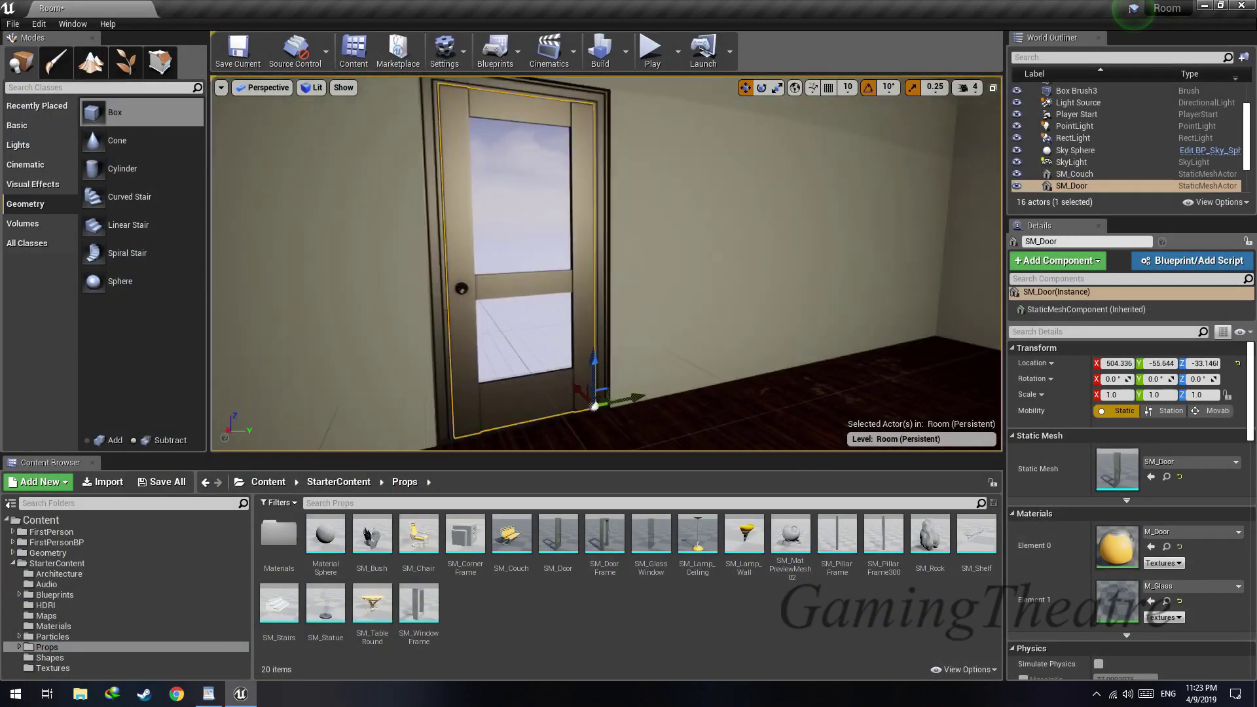
Play the level and walk into the door to test its collision
key("s")
right_click_drag(606, 264, 612, 347)
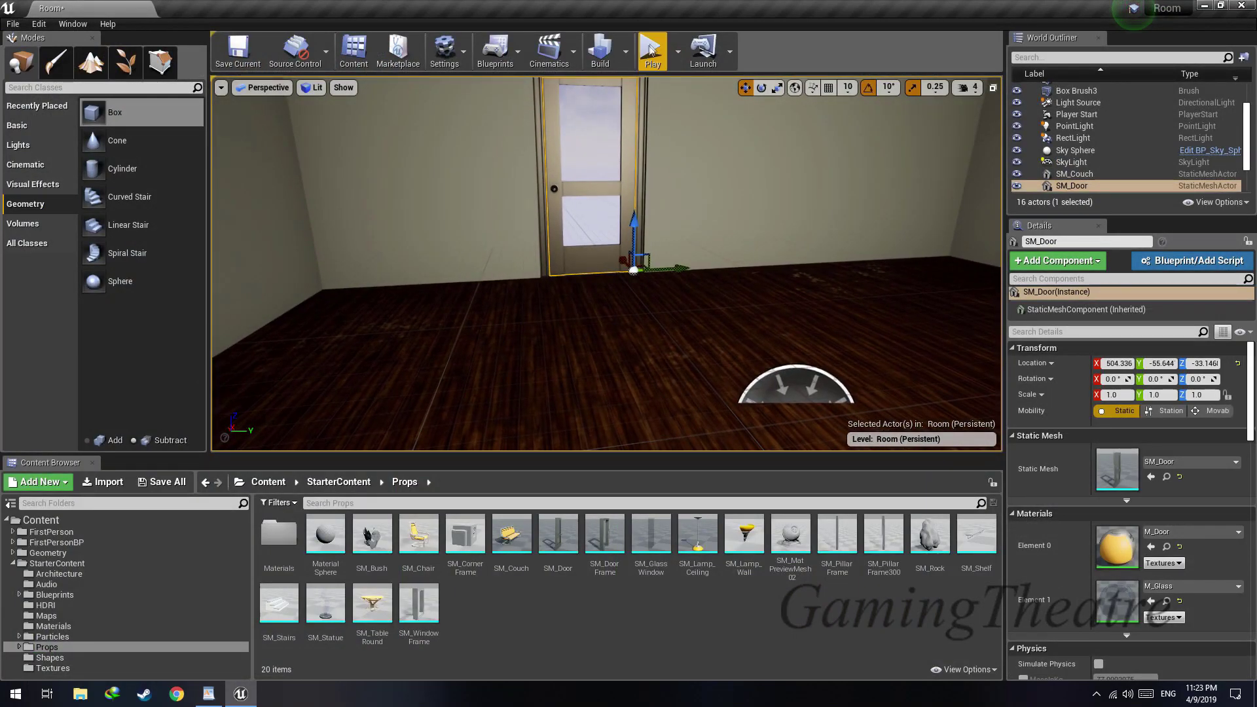
left_click(639, 198)
key("w")
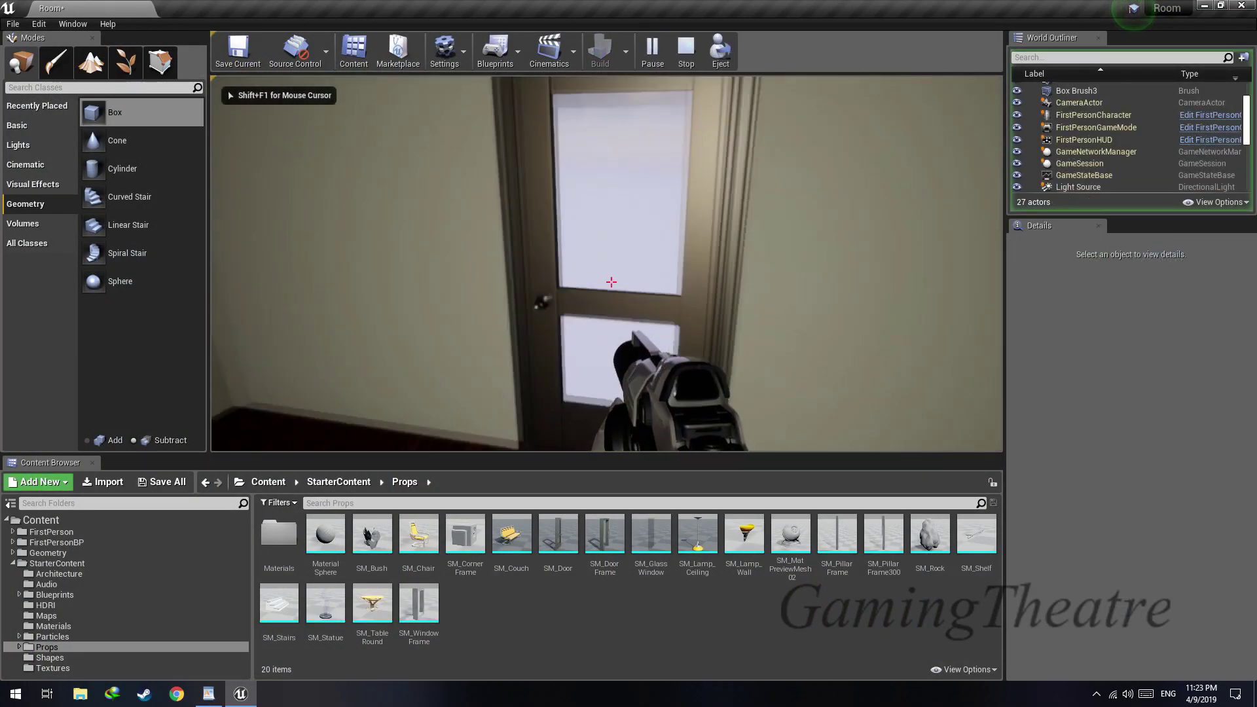
key("s")
key("Escape")
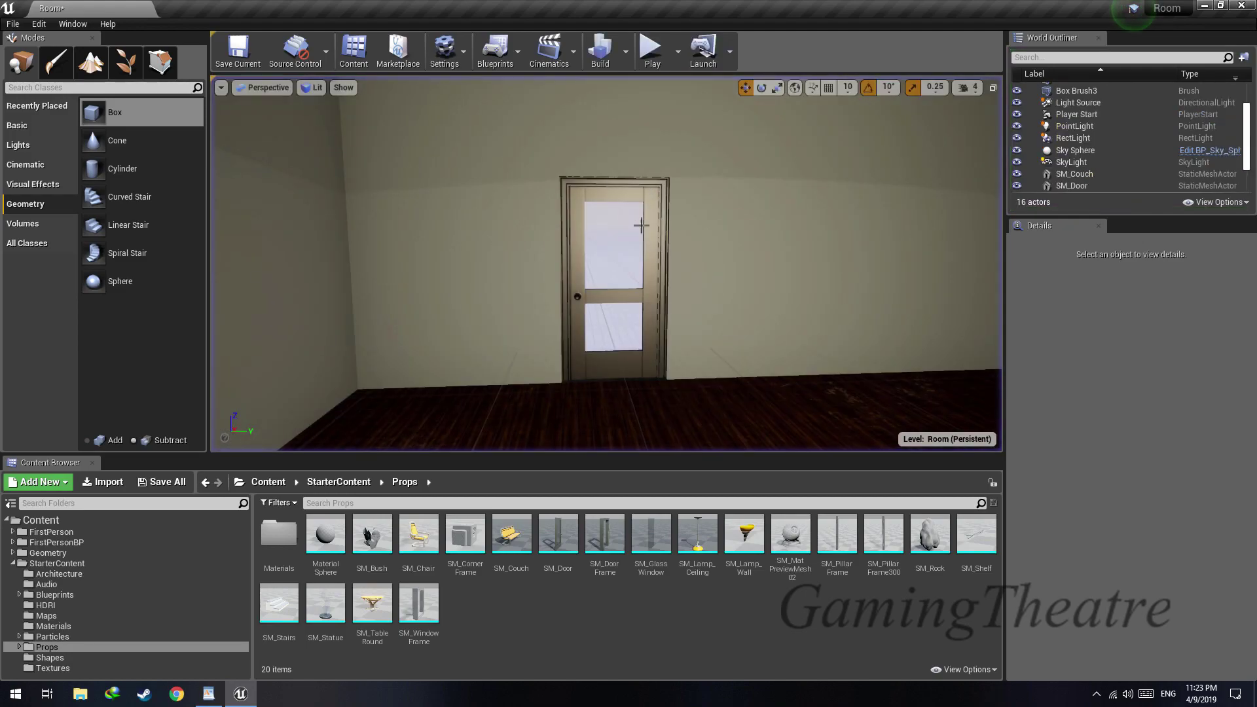
Select the door, its frame and the opening's box brush together and scale them up to 1.25
left_click(666, 233, "ctrl")
mouse_move(666, 233)
right_mouse_down()
mouse_move(629, 274)
mouse_move(630, 303)
right_mouse_up()
key("w")
left_click(620, 278, "ctrl")
key("s")
key("r")
left_click_drag(563, 298, 572, 285)
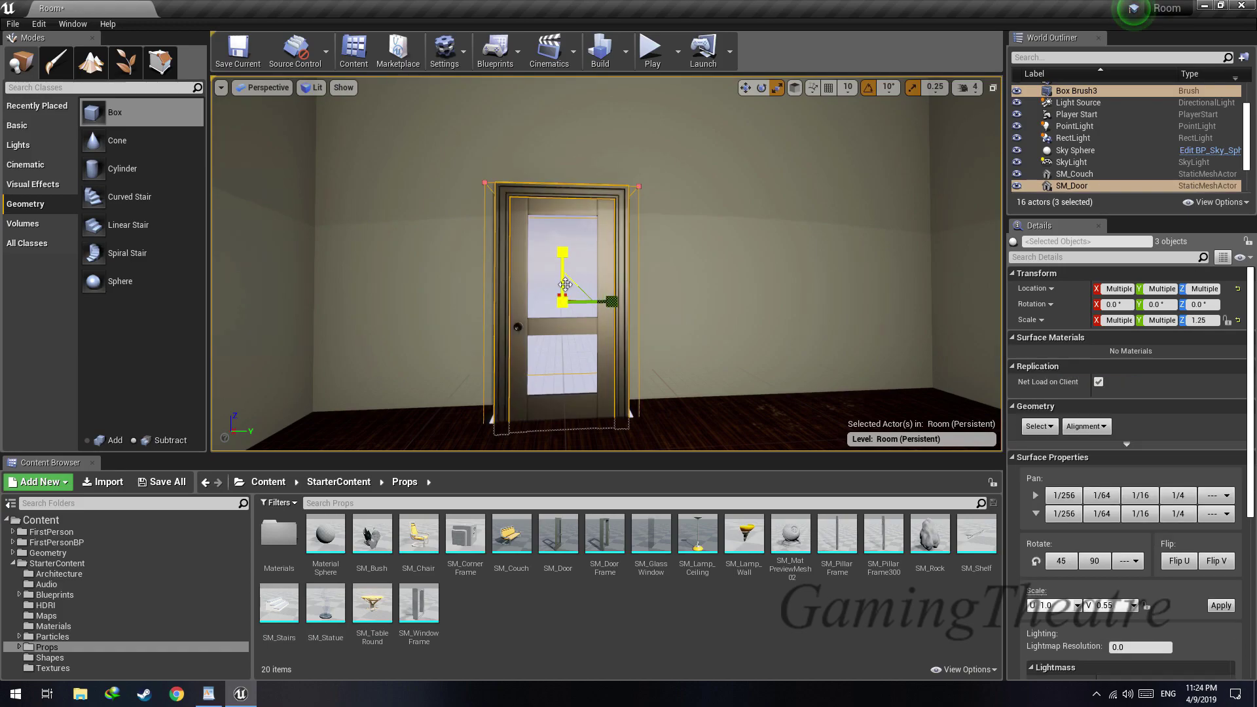
Play the level and walk up to the enlarged door to judge its size
scroll(567, 290, "down", 3)
left_click(652, 51)
left_click(648, 152)
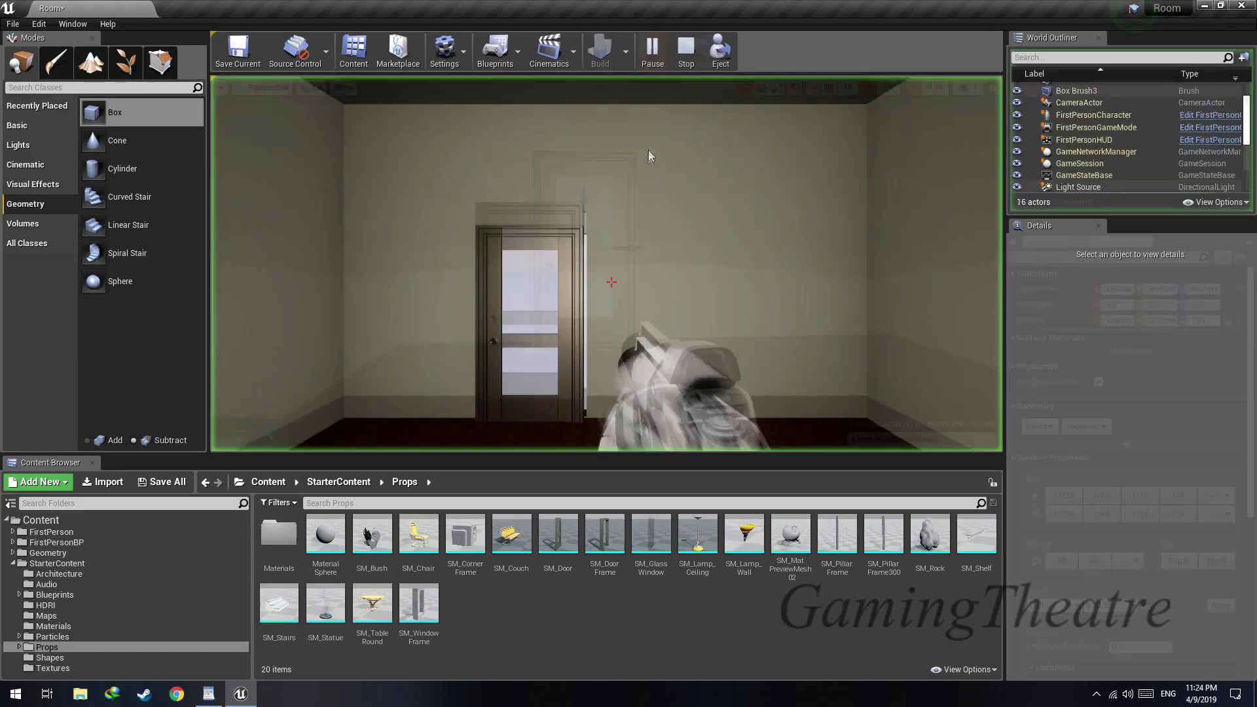
key("w")
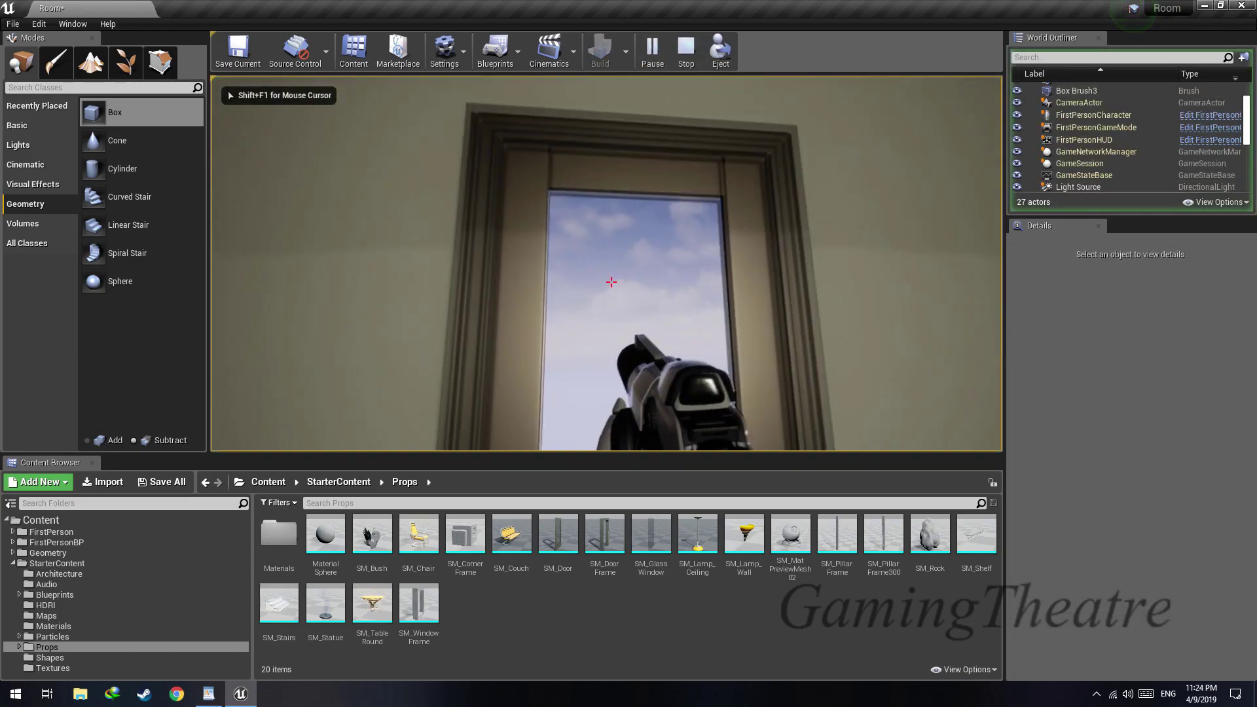
key("s")
key("Escape")
Narrow the door opening's box brush by setting its Y scale to 0.7
mouse_move(607, 264)
right_mouse_down()
mouse_move(645, 262)
mouse_move(619, 270)
right_mouse_up()
key("w")
left_click(530, 294)
left_click(524, 294)
right_click_drag(524, 295, 543, 291)
key("s")
key("r")
mouse_move(603, 236)
left_mouse_down()
mouse_move(583, 236)
mouse_move(601, 237)
left_mouse_up()
left_click(1160, 321)
type("0.7")
key("Return")
Align the enlarged door and frame with the opening, the door at about X 502.9, Y -44.4, Z -37.2
mouse_move(655, 262)
right_mouse_down()
mouse_move(628, 314)
mouse_move(655, 288)
right_mouse_up()
left_click(812, 255)
left_click(688, 238, "ctrl")
key("w")
right_click_drag(687, 238, 602, 250)
left_click_drag(608, 262, 653, 266)
right_click_drag(653, 266, 596, 260)
key("s")
key("w")
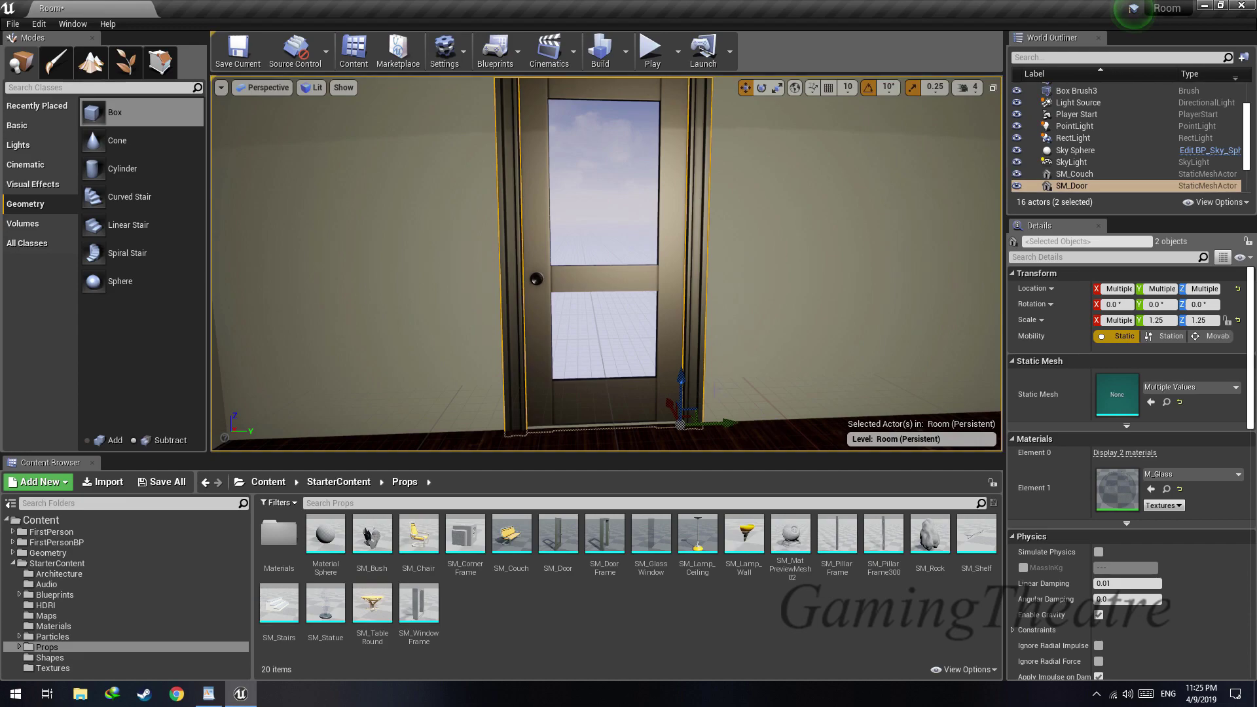
Try the M_Frame material from the Props materials on the door's Element 0 and undo the replacement
left_click(670, 353)
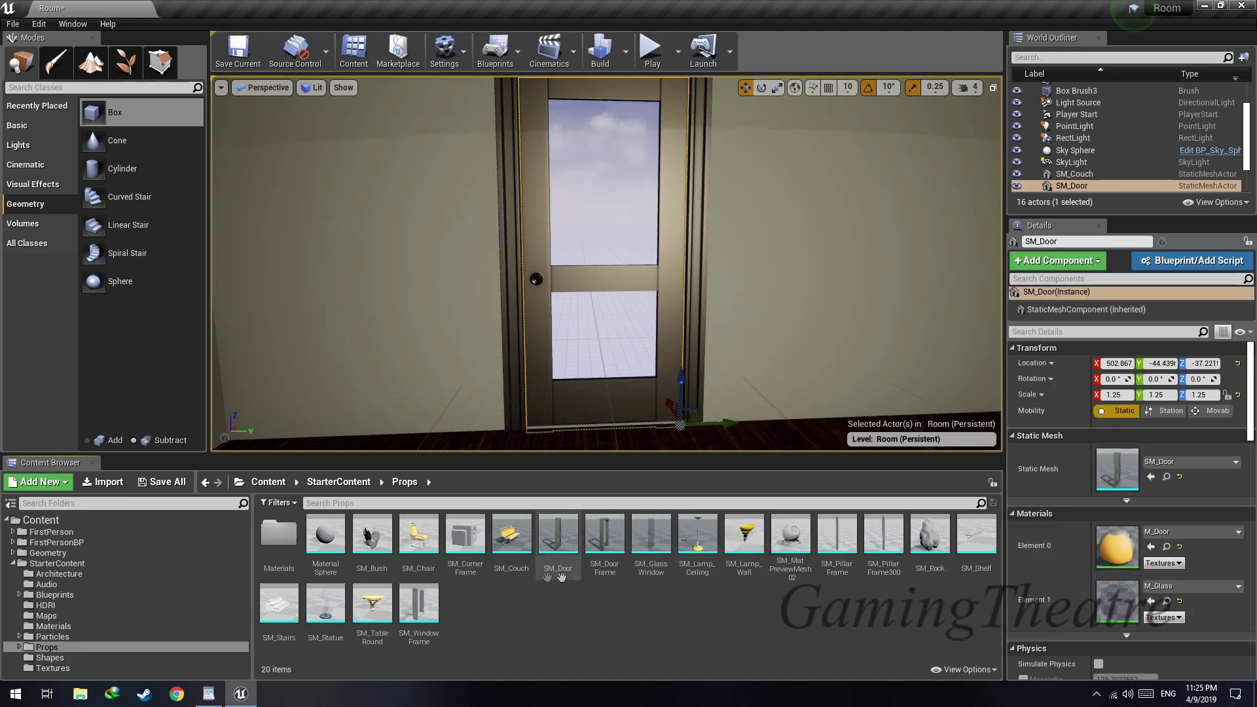
double_click(275, 565)
left_click_drag(417, 535, 1137, 555)
right_click_drag(727, 354, 720, 315)
key("ctrl+z")
Try M_Shelf and M_MaterialSphere_Plain on the door's glass slot, Element 1
left_click_drag(650, 547, 1128, 601)
right_click_drag(753, 366, 733, 344)
key("w")
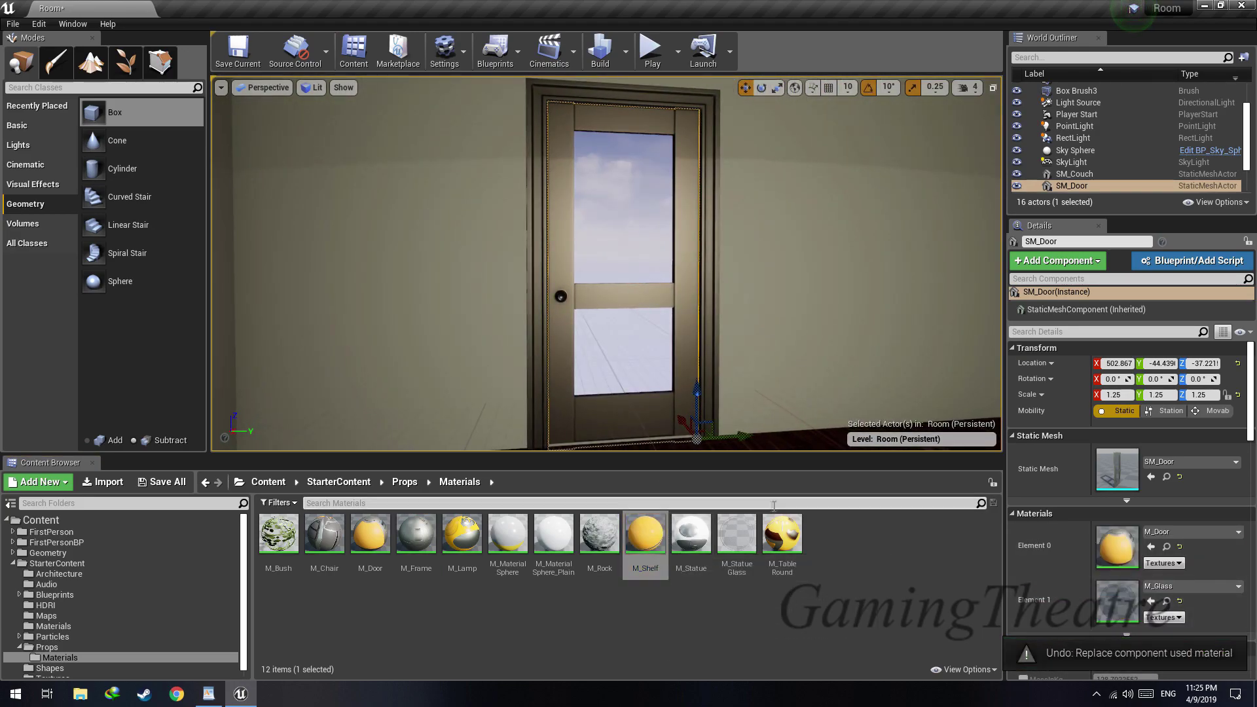
right_click_drag(775, 340, 768, 347)
left_click_drag(560, 545, 1142, 600)
mouse_move(812, 367)
right_mouse_down()
mouse_move(813, 337)
mouse_move(812, 359)
right_mouse_up()
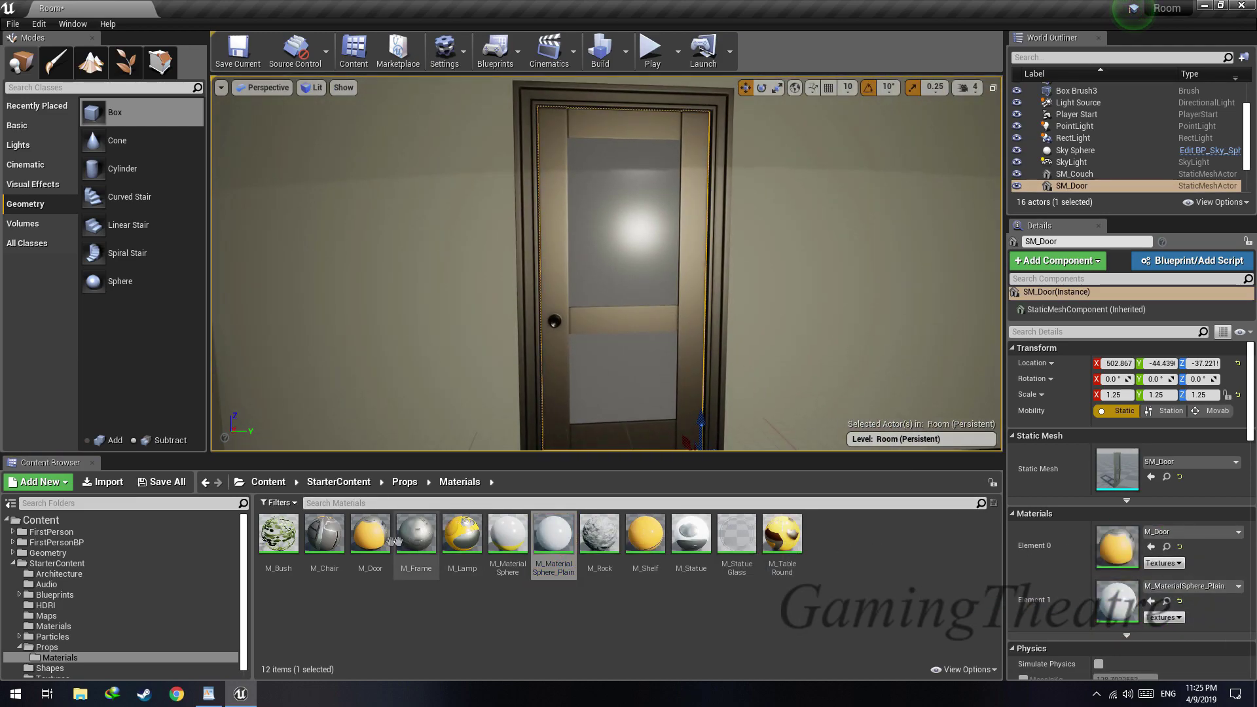
Assign the M_Door material to the door's Element 1 and return to the Props folder
left_click_drag(365, 540, 1127, 599)
right_click_drag(812, 354, 779, 367)
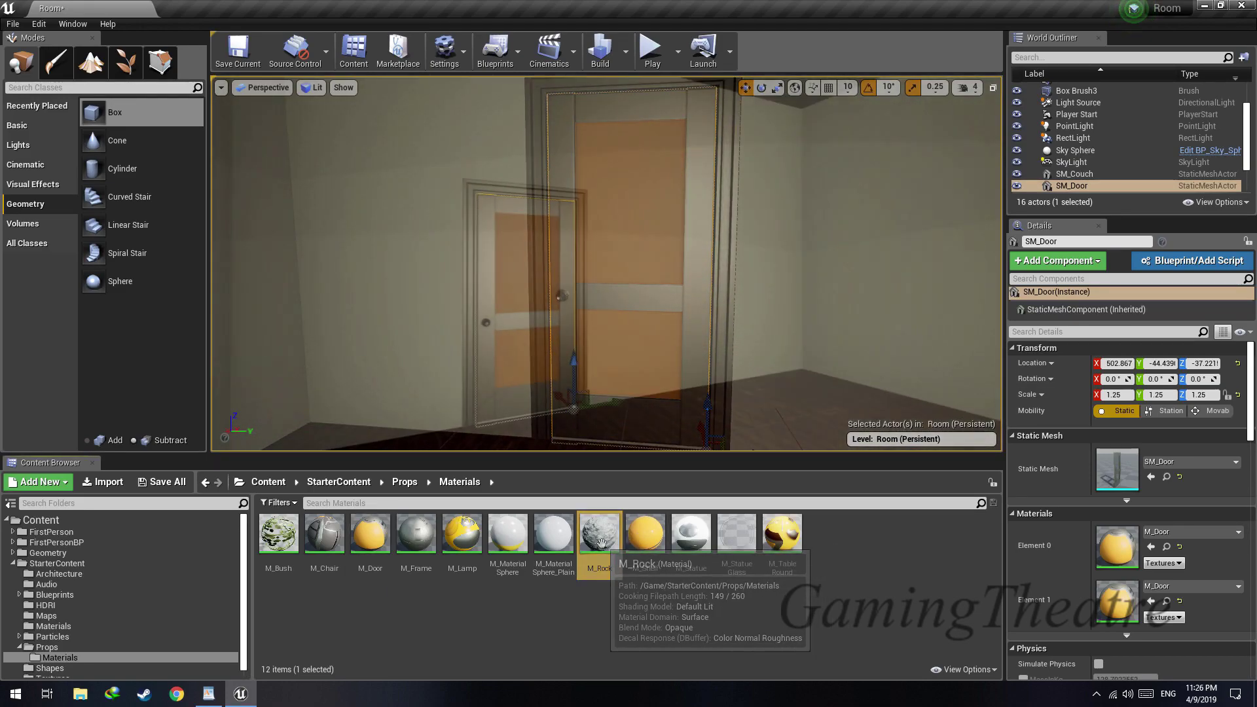
left_click(599, 534)
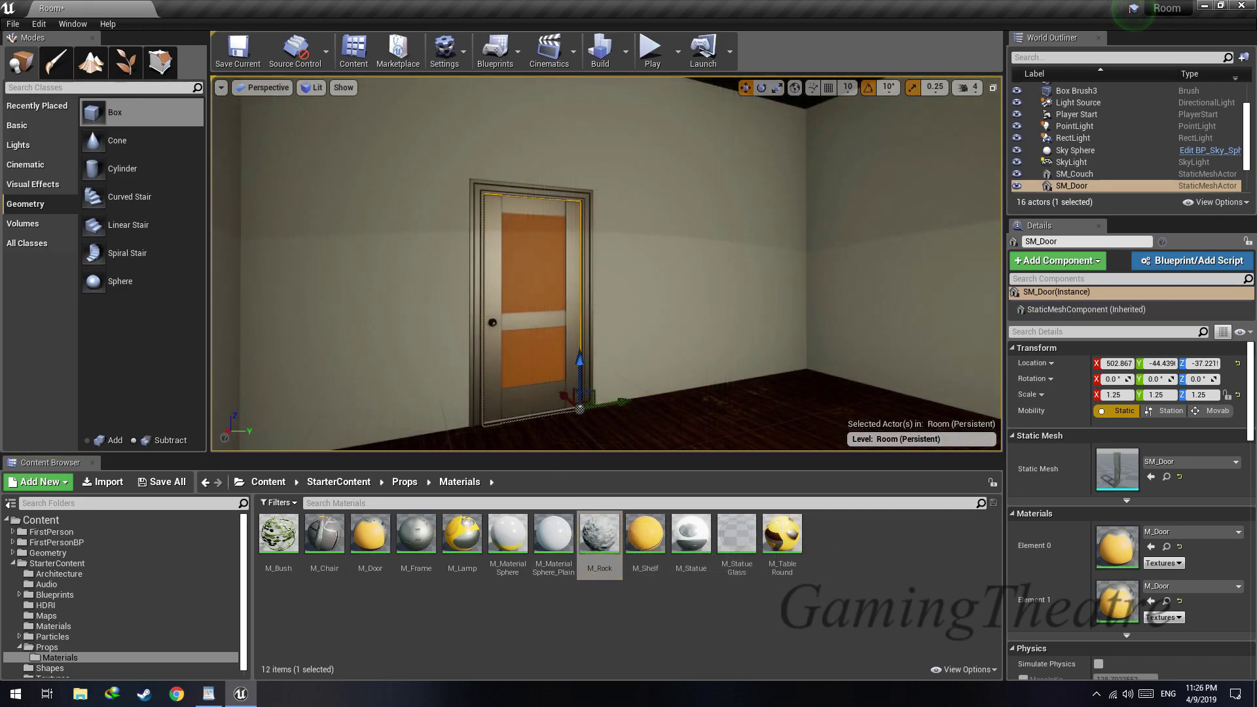
left_click(405, 482)
right_click_drag(785, 400, 800, 403)
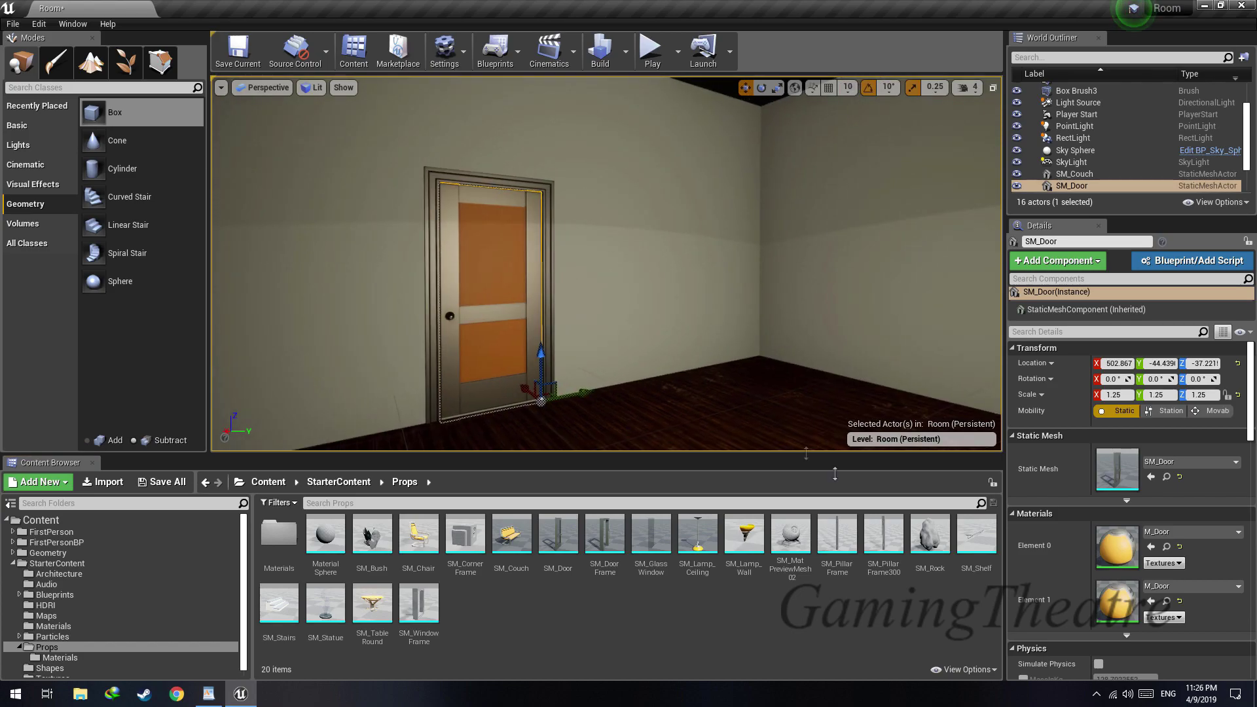
left_click_drag(804, 449, 650, 441)
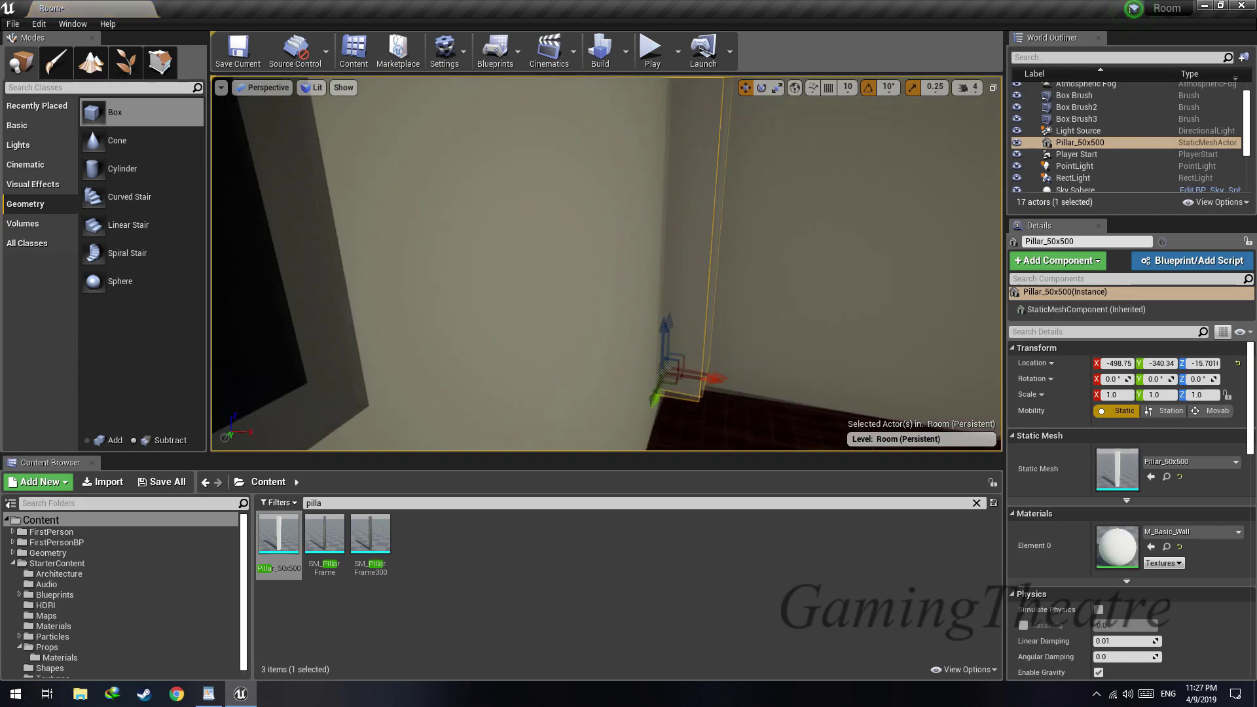
Place Pillar_50x500 in the room's corner and drop it onto the floor
right_click_drag(606, 263, 511, 275)
key("End")
right_click_drag(609, 396, 572, 353)
left_click_drag(655, 224, 752, 199)
key("End")
right_click_drag(751, 200, 771, 275)
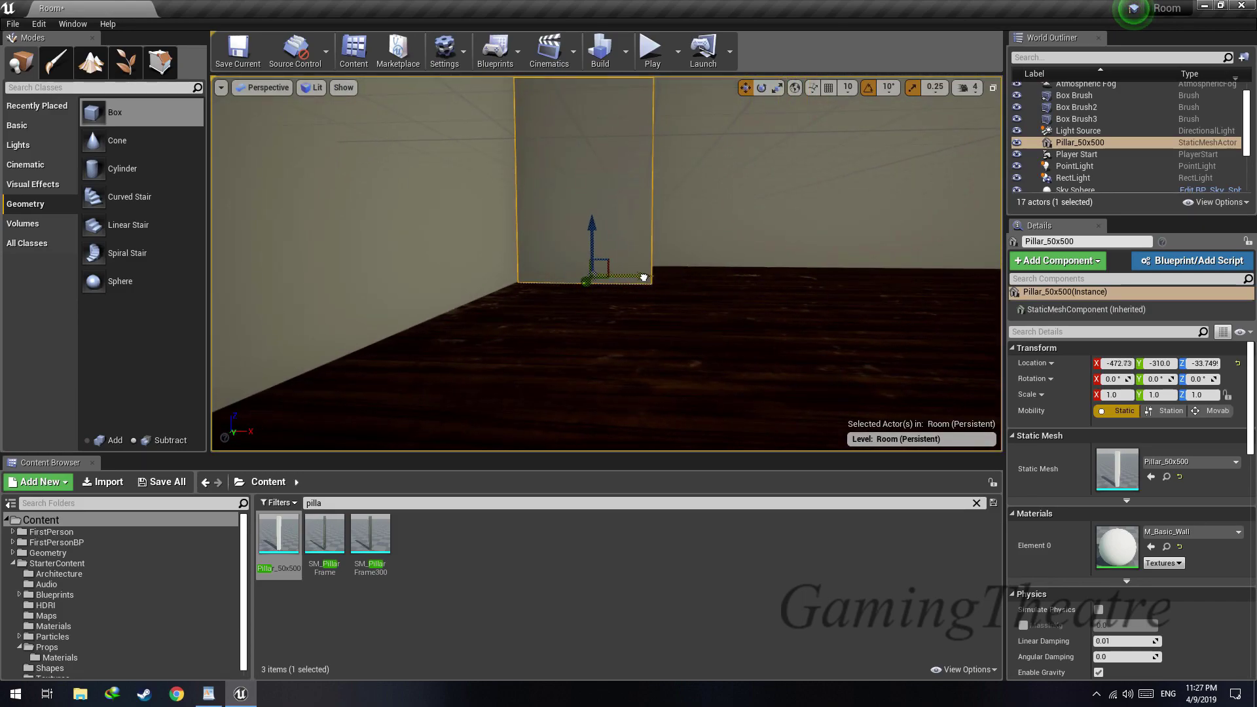
right_click_drag(587, 270, 393, 229)
Search the content for floor and frame assets, and browse back to the StarterContent Props folder
left_click(334, 501)
type("floor")
key("BackSpace")
key("BackSpace")
key("BackSpace")
key("BackSpace")
key("BackSpace")
type("frame")
key("BackSpace")
key("BackSpace")
key("BackSpace")
key("BackSpace")
key("BackSpace")
double_click(416, 536)
double_click(279, 536)
left_click(338, 481)
double_click(599, 537)
Place SM_Bush in the room, drop it onto the floor and shift it into the corner
right_click_drag(599, 314, 282, 340)
left_click_drag(372, 536, 717, 383)
right_click_drag(717, 383, 563, 387)
key("End")
left_click_drag(426, 253, 366, 252)
right_click_drag(563, 261, 434, 250)
Try a material sphere prop in the room and delete it
left_click_drag(570, 214, 572, 214)
right_click_drag(572, 214, 583, 196)
left_click_drag(326, 534, 576, 340)
key("Delete")
Place SM_TableRound on the floor and put SM_Statue on top of it
right_click_drag(603, 388, 485, 388)
left_click_drag(372, 603, 562, 328)
left_click_drag(326, 603, 563, 267)
Place SM_Shelf on the wall beside the door at about X 498.7, Y 159.6, Z 133.3, rotated -180° about Z
right_click_drag(602, 314, 936, 278)
left_click_drag(976, 537, 668, 281)
scroll(666, 288, "up", 5)
key("e")
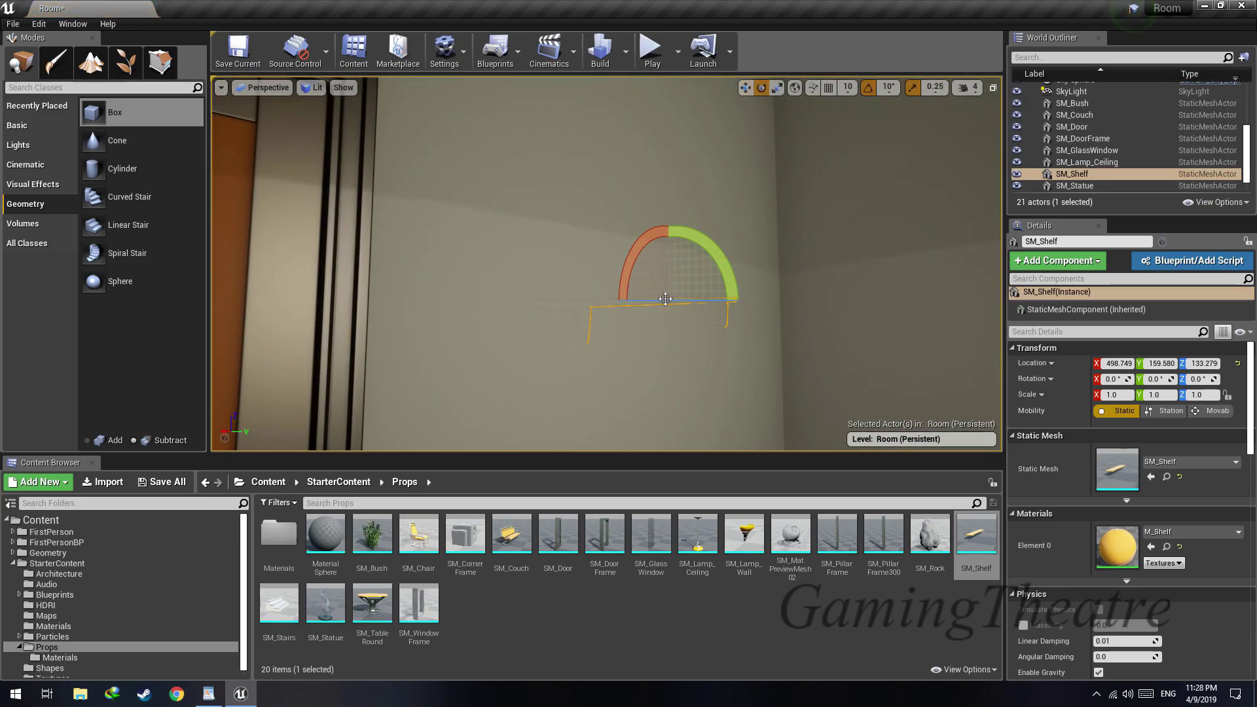
right_click_drag(655, 295, 923, 288)
Place SM_WindowFrame in the window opening at about X -511.2, Y -54.4, Z 171.5
key("s")
key("w")
left_click_drag(423, 609, 710, 383)
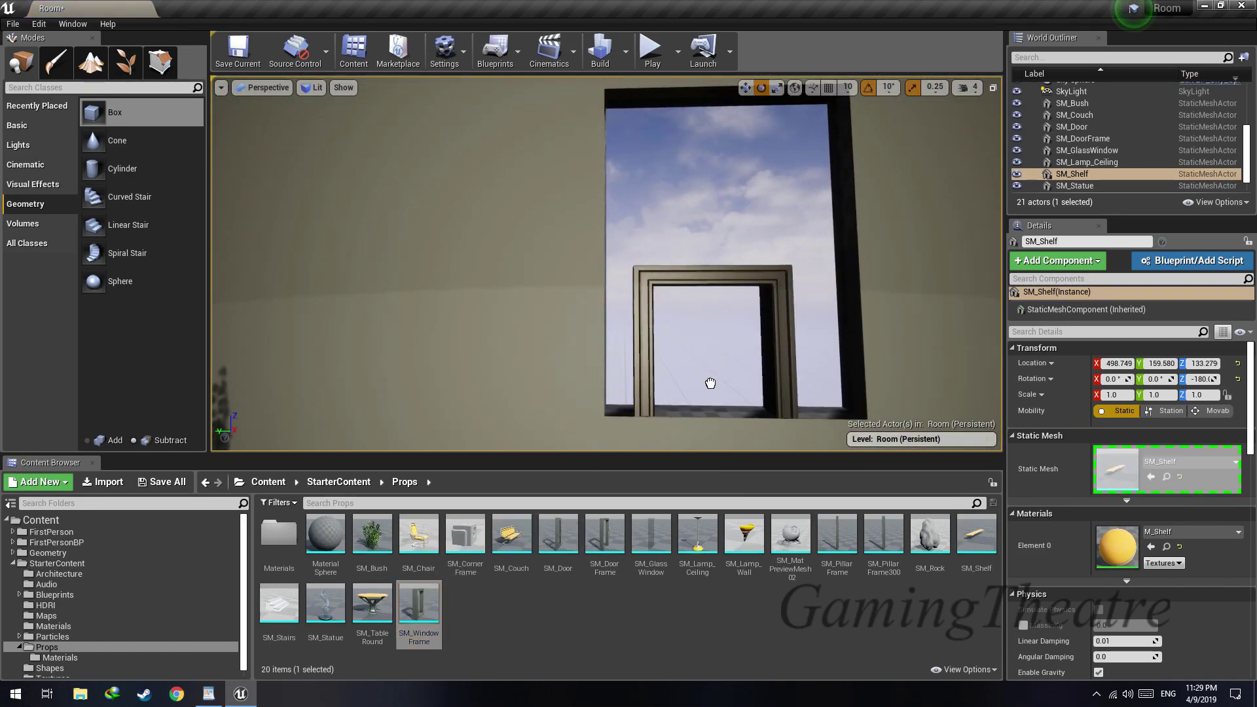
left_click_drag(710, 289, 716, 294)
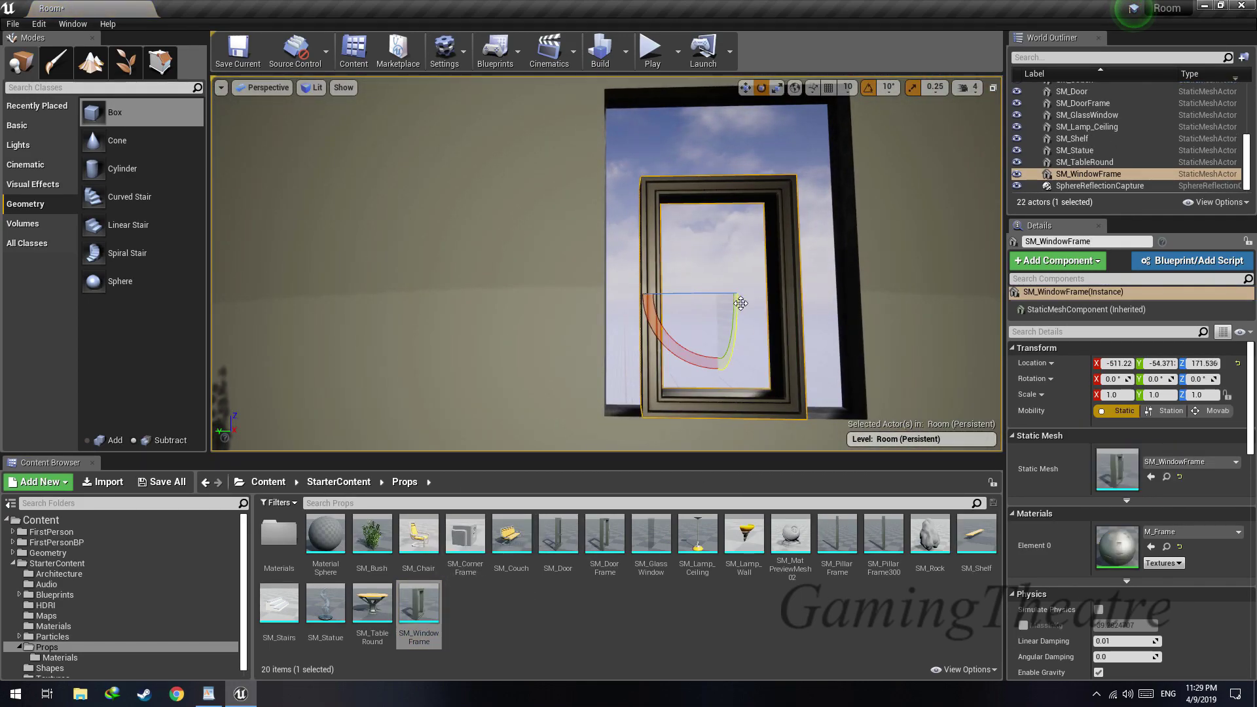
Fit the window frame to the opening with scale 1.5, 1.75, 1.5 at about Y -57, Z 198.4
left_click_drag(727, 218, 727, 210)
right_click_drag(727, 210, 727, 248)
key("s")
left_click_drag(646, 200, 671, 198)
right_click_drag(671, 198, 681, 190)
left_click_drag(615, 166, 615, 172)
Select the directional light above the building and move it down into the room
key("w")
right_click_drag(615, 173, 249, 213)
key("s")
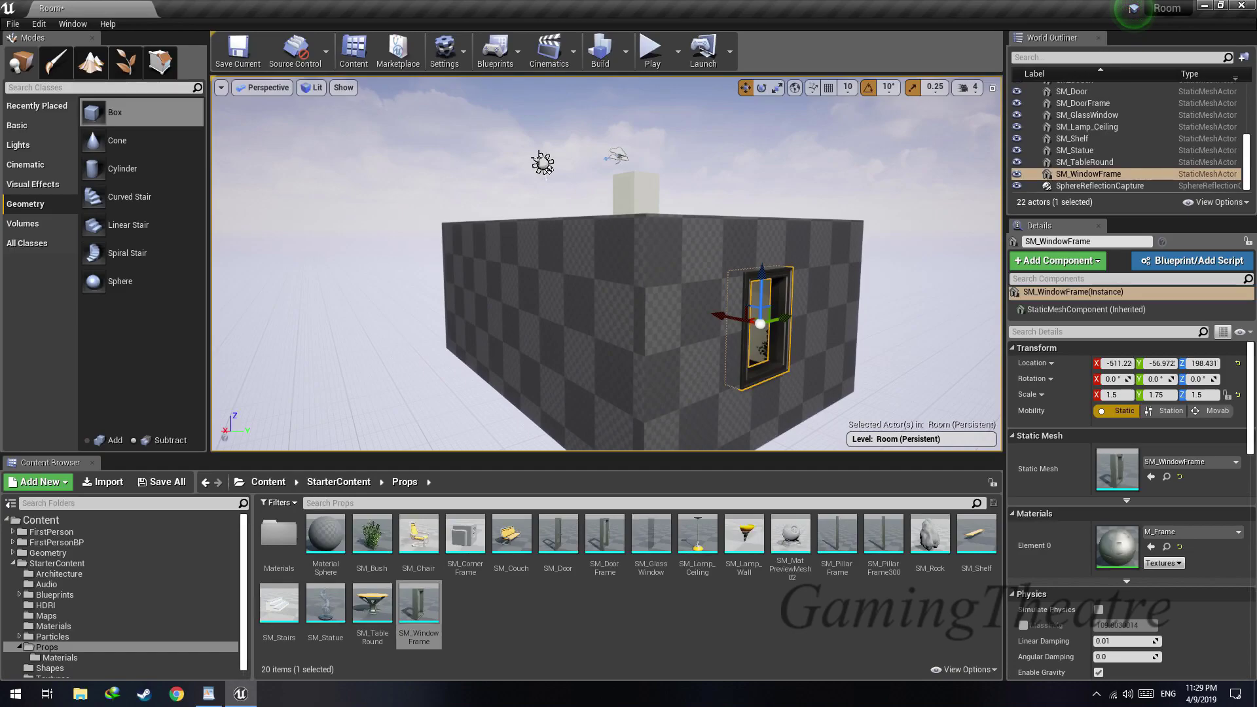
left_click(546, 166)
right_click_drag(546, 166, 517, 157)
key("w")
left_click_drag(518, 134, 521, 202)
key("w")
right_click_drag(521, 202, 753, 233)
key("w")
Rotate the directional light so that sunlight falls through the window onto the floor
key("s")
key("e")
left_click_drag(655, 227, 611, 230)
key("s")
mouse_move(610, 230)
right_mouse_down()
mouse_move(563, 259)
mouse_move(599, 235)
right_mouse_up()
left_click_drag(651, 195, 651, 197)
key("w")
right_click_drag(651, 198, 697, 149)
key("s")
Set the point light's intensity to 0.1 and check the dimmed room from several sides
left_click(610, 336)
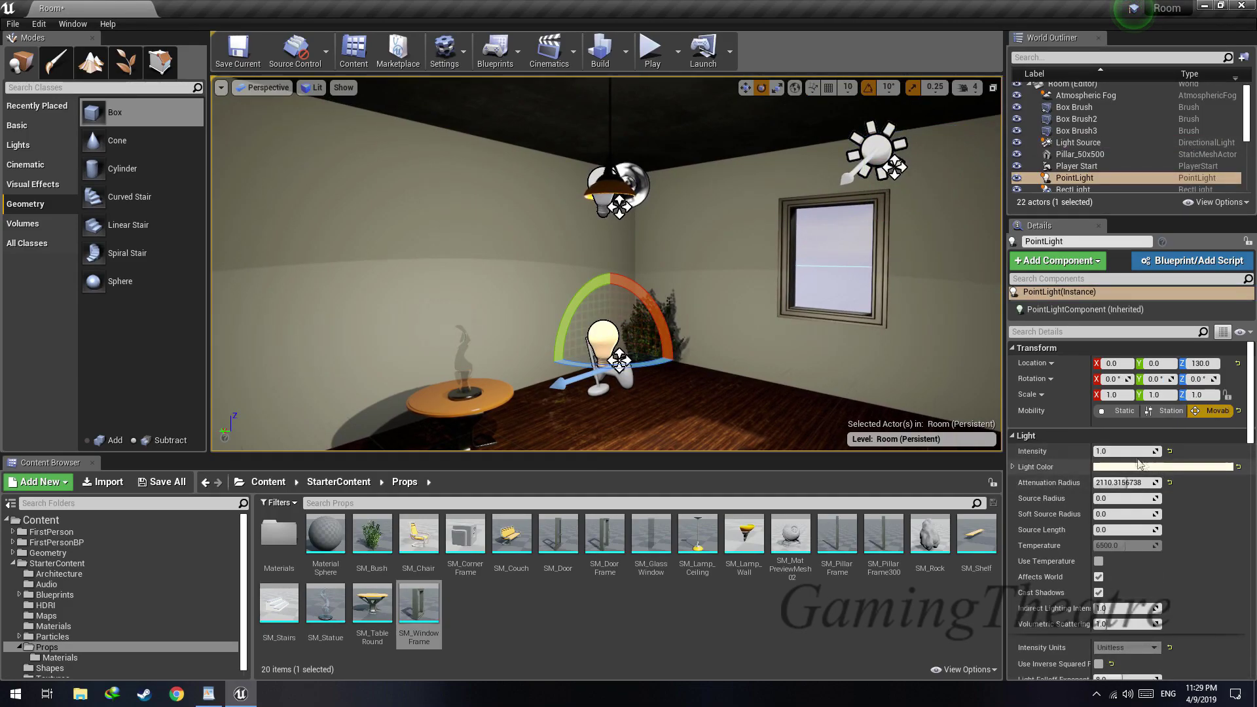
type("0.1")
key("Return")
right_click_drag(881, 317, 721, 301)
key("w")
key("s")
key("w")
key("s")
key("w")
key("s")
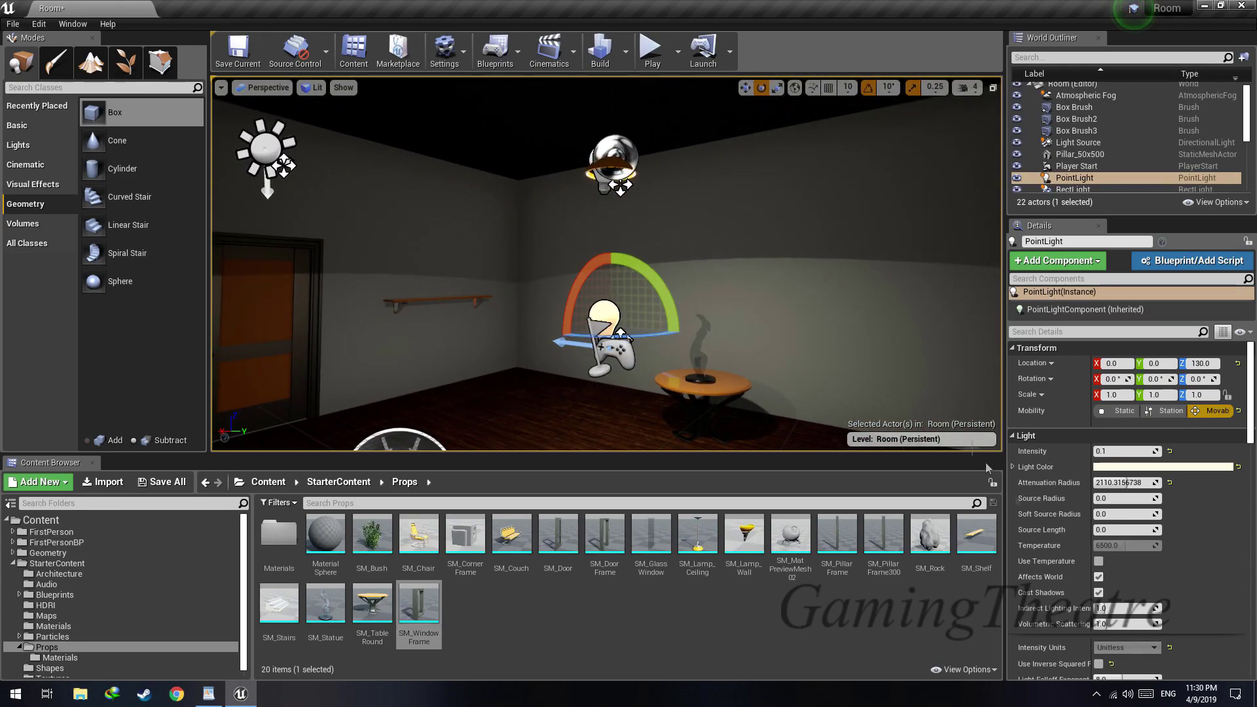
Warm the sky light's color by raising its saturation to about 0.53
right_click_drag(805, 314, 758, 375)
left_click(547, 258)
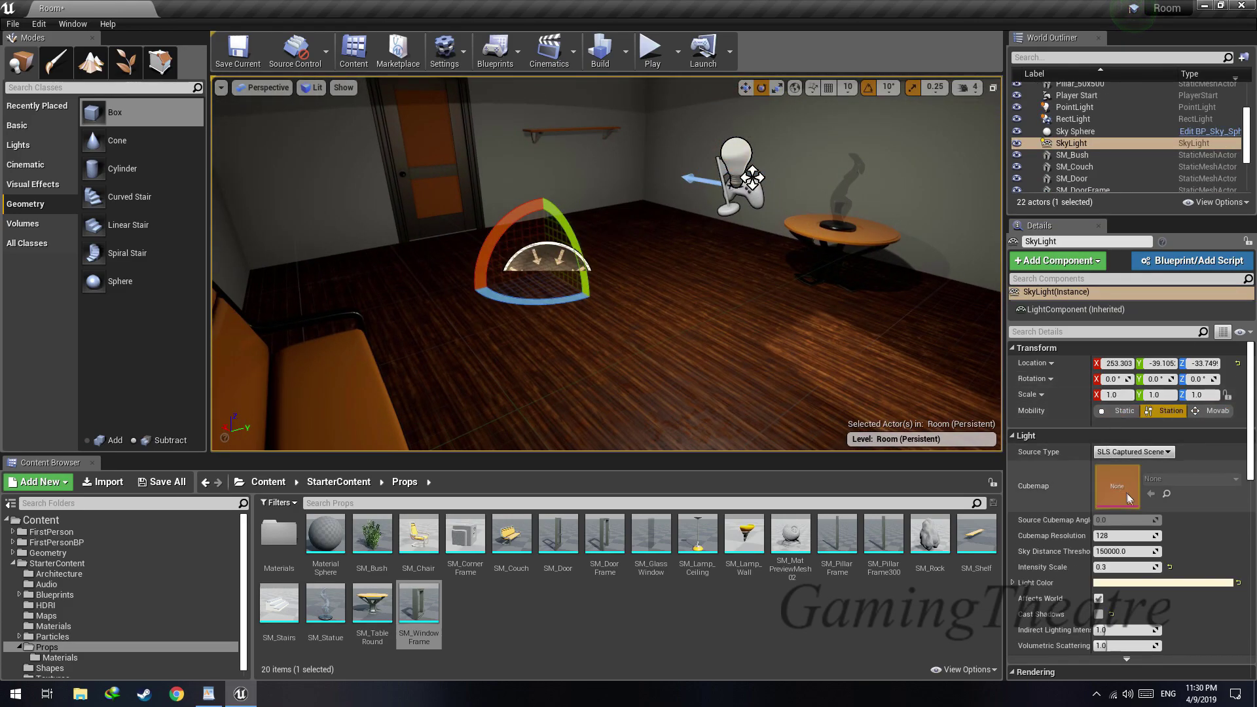
left_click(1153, 582)
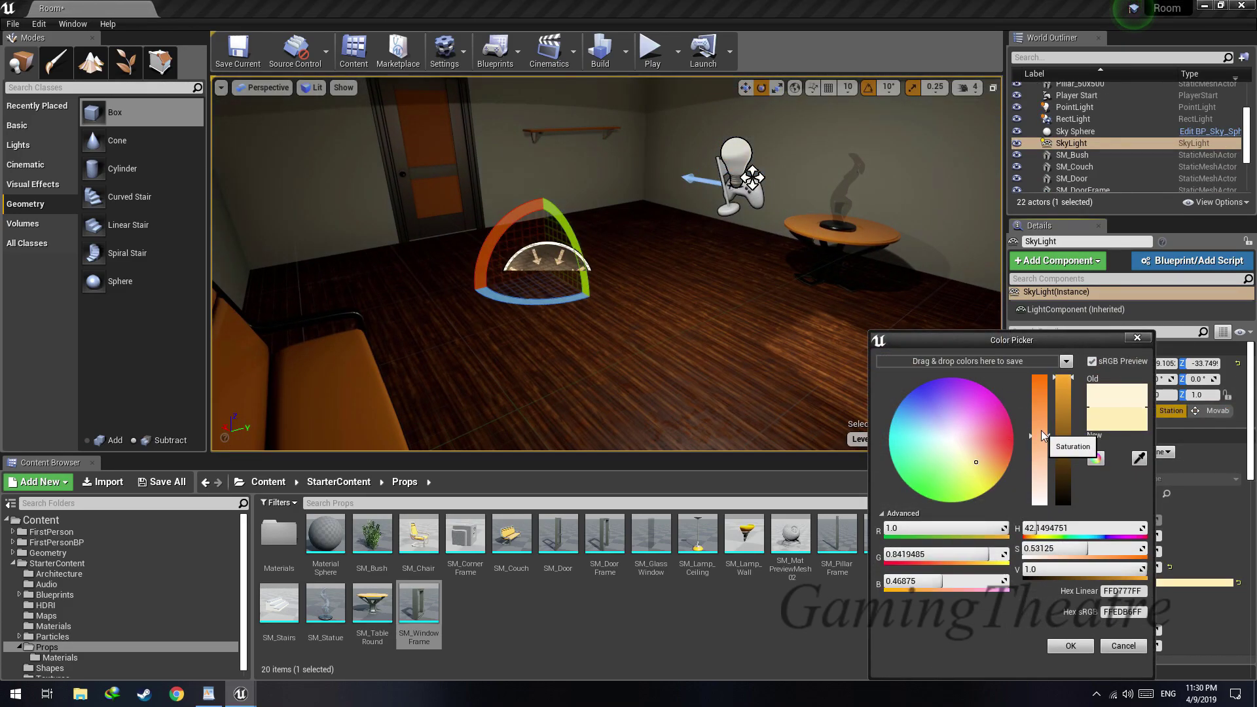
left_click(1072, 648)
Make the point light's color a warmer yellow with a saturation of about 0.67
right_click_drag(749, 309, 657, 150)
left_click(653, 279)
left_click(1113, 466)
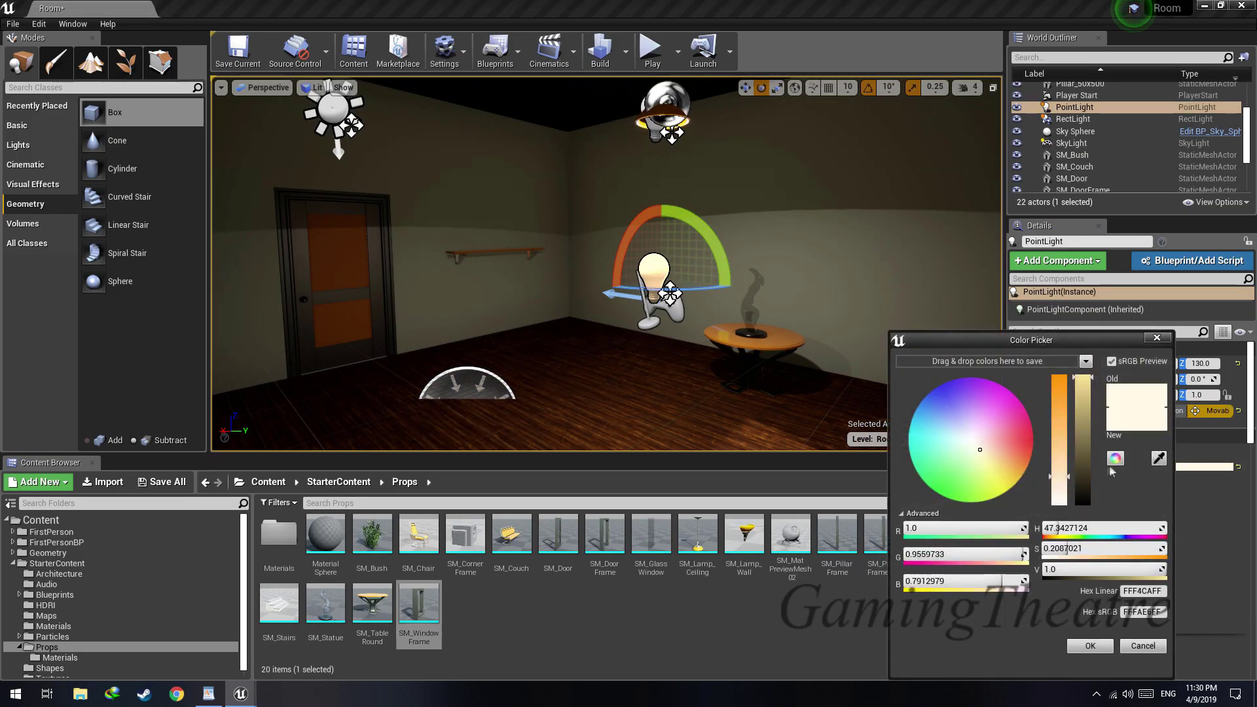
left_click(1056, 419)
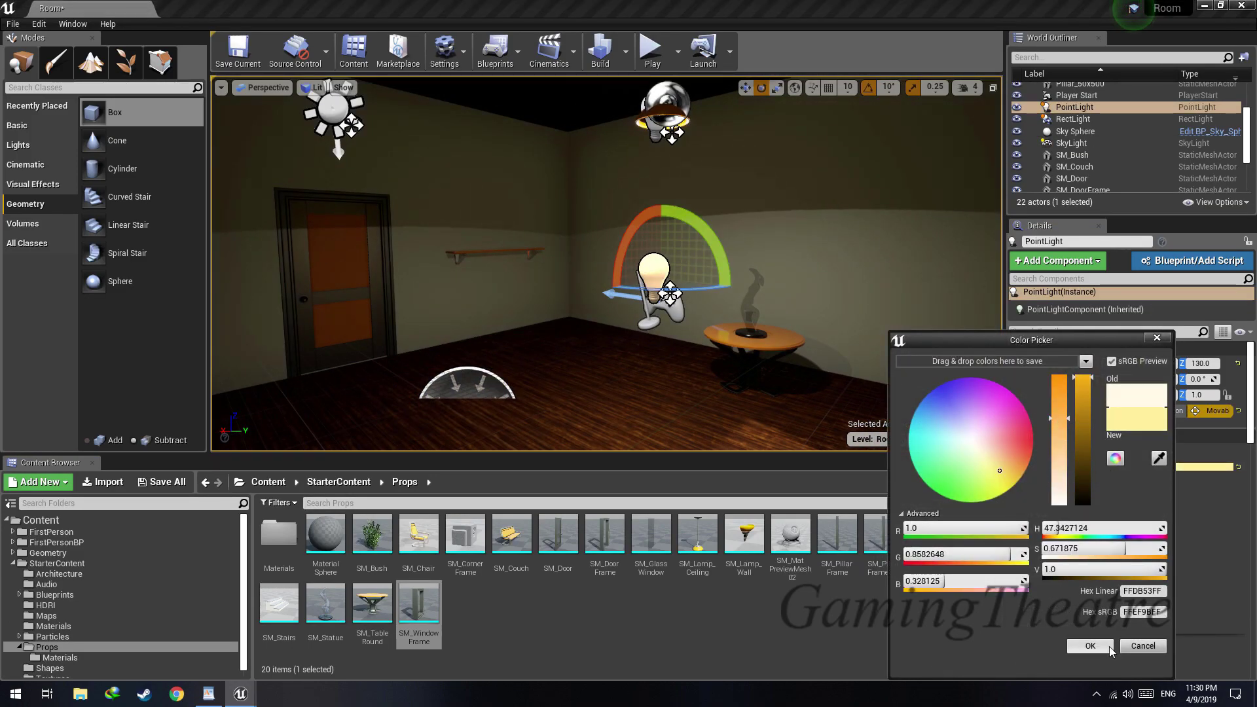
left_click(1105, 648)
Set the sky light's intensity scale to 0.1
right_click_drag(726, 307, 743, 252)
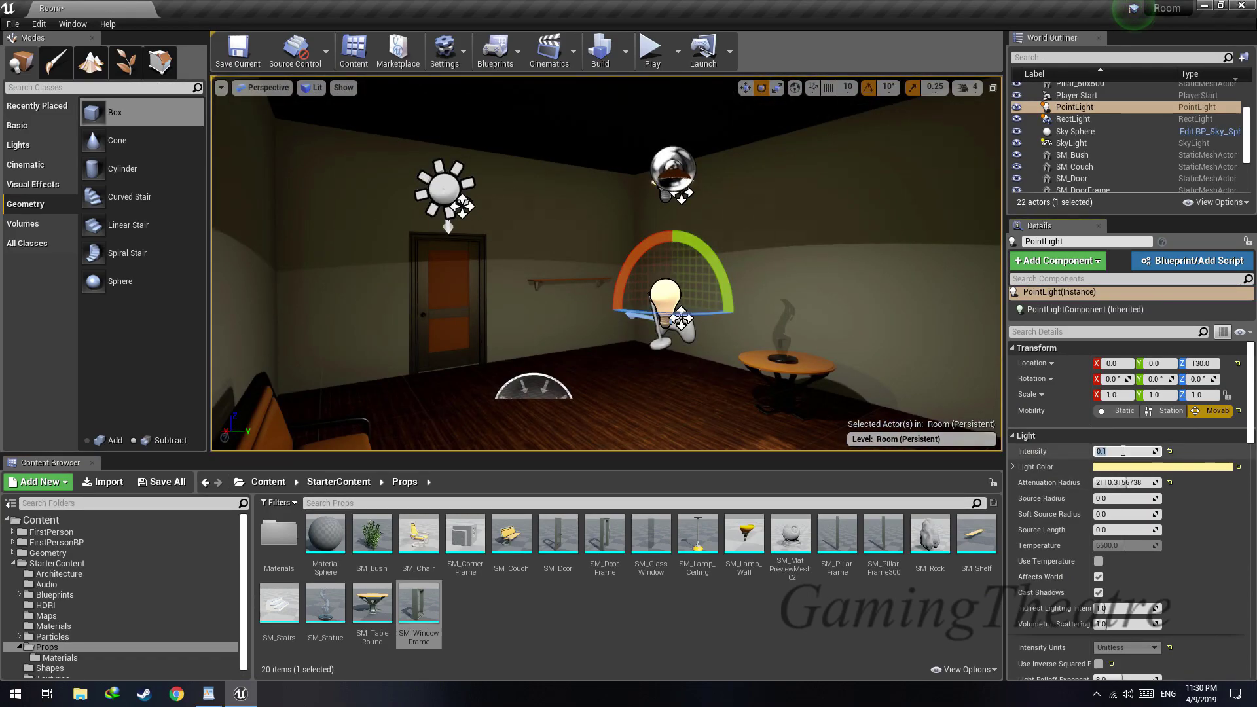
left_click(502, 385)
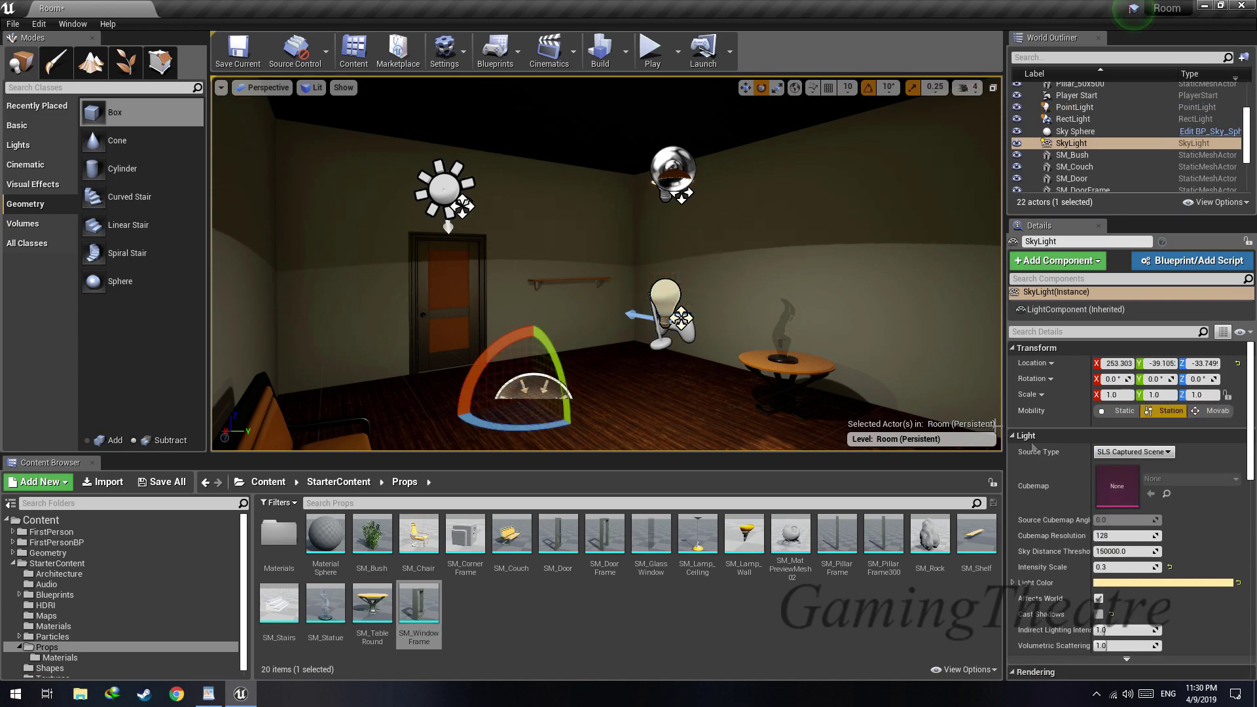
type("0.1")
key("Return")
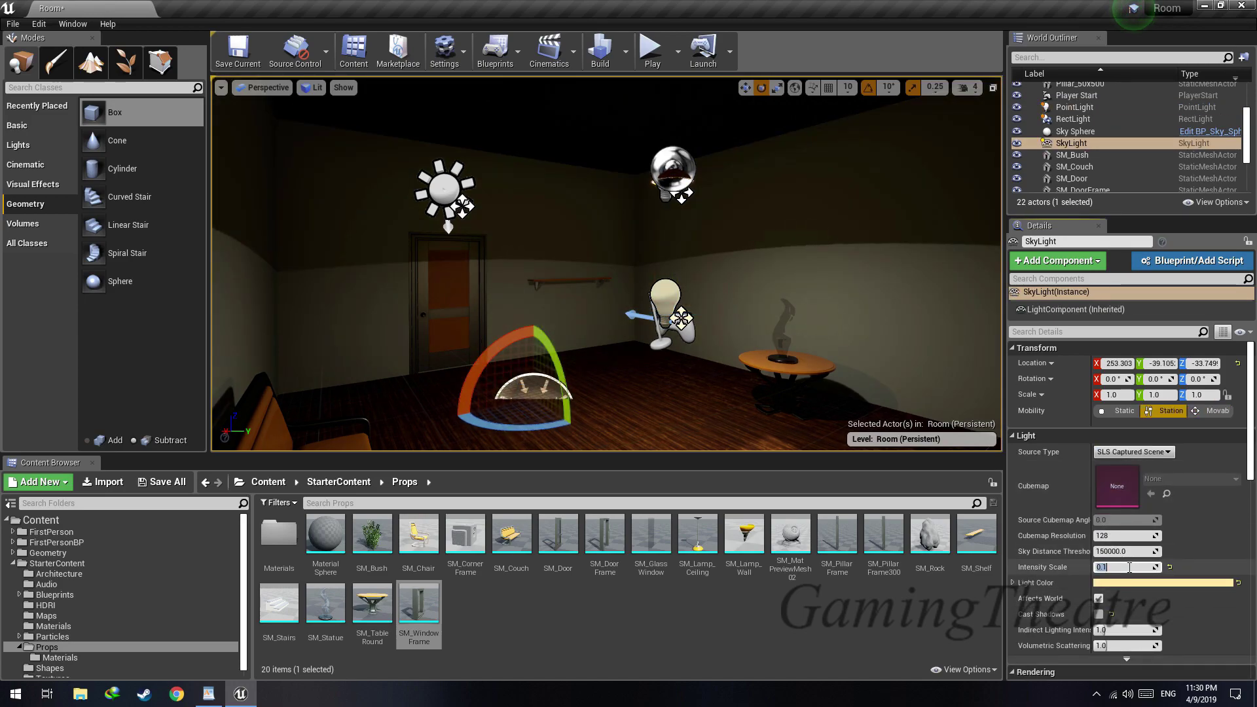
Set the sky light's intensity scale to 0.2, look over the room and save the level
left_click(1100, 598)
left_click(1099, 598)
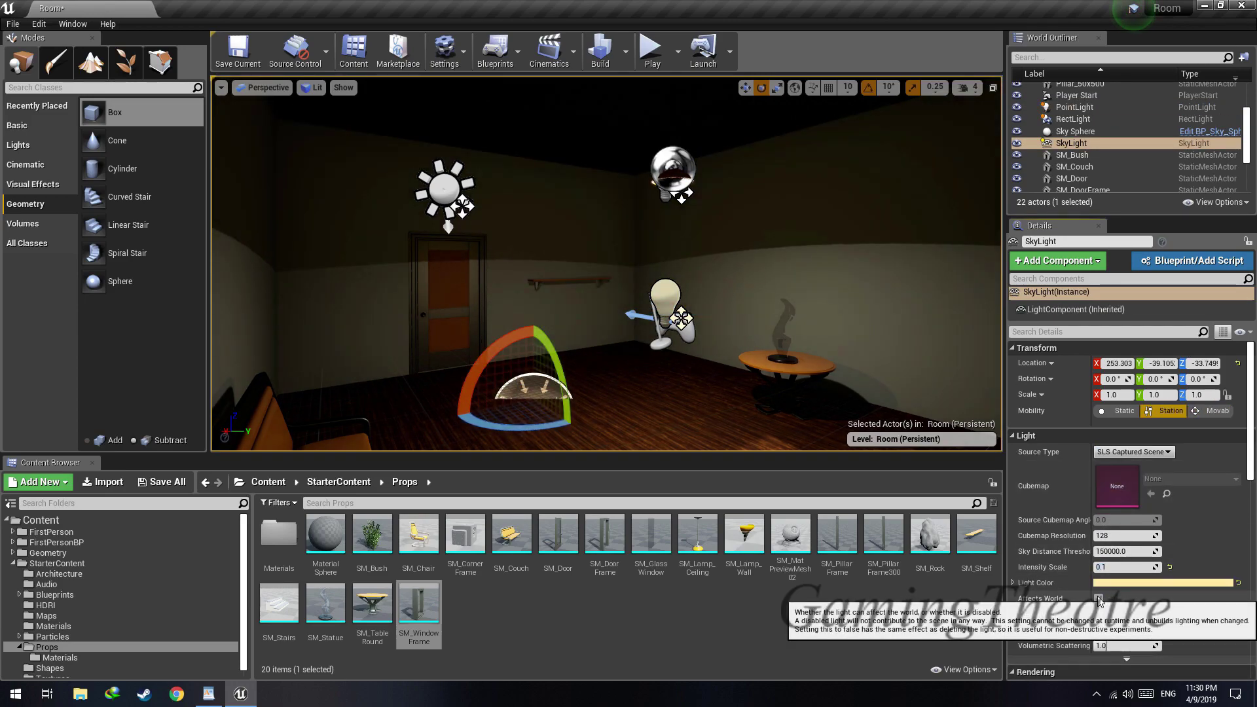
type("0.2")
key("Return")
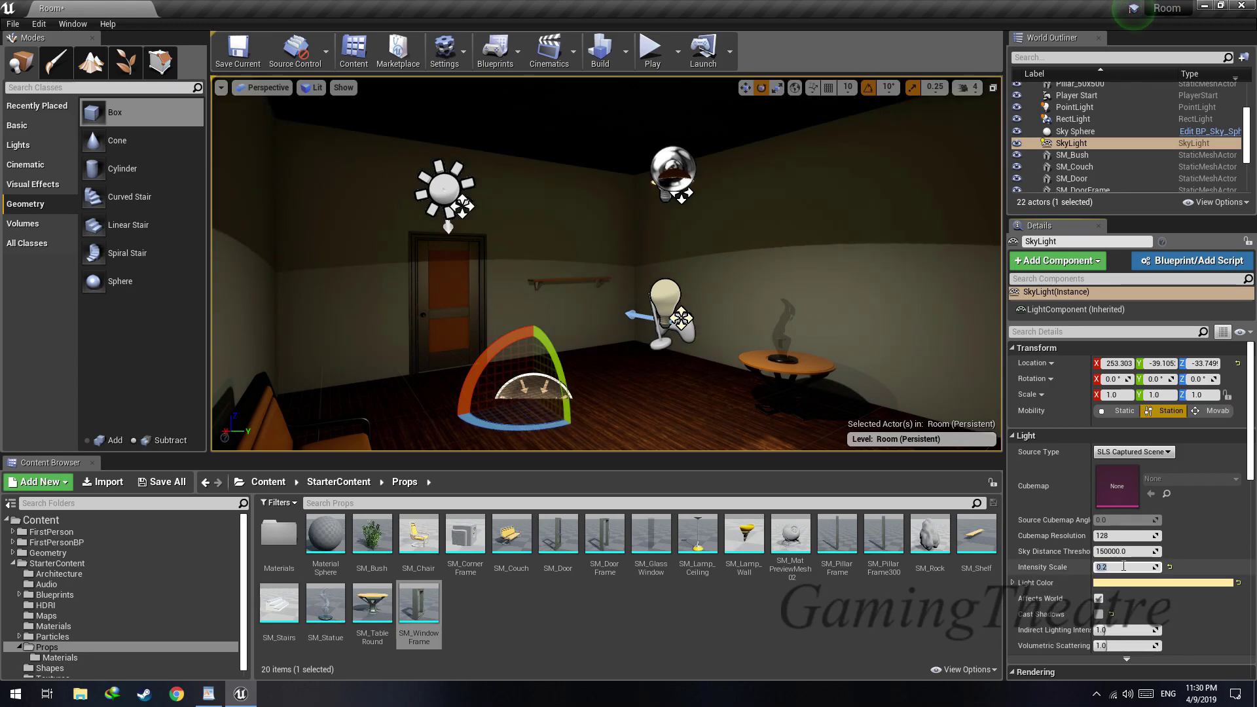
right_click_drag(606, 264, 785, 275)
right_click_drag(694, 262, 665, 232)
left_click(673, 262)
key("ctrl+s")
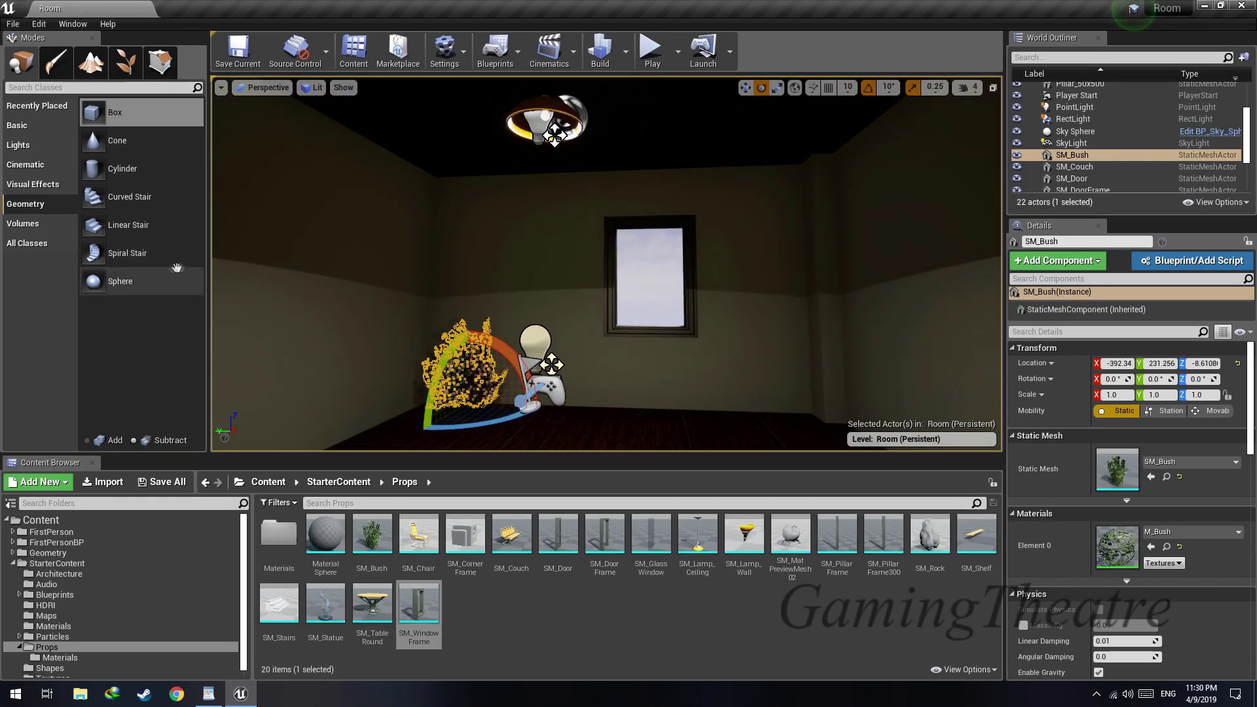
Add a Post Process Volume at location 0, 0, 0 and scale it to 5.25 × 4.5 × 2.5
left_click(27, 69)
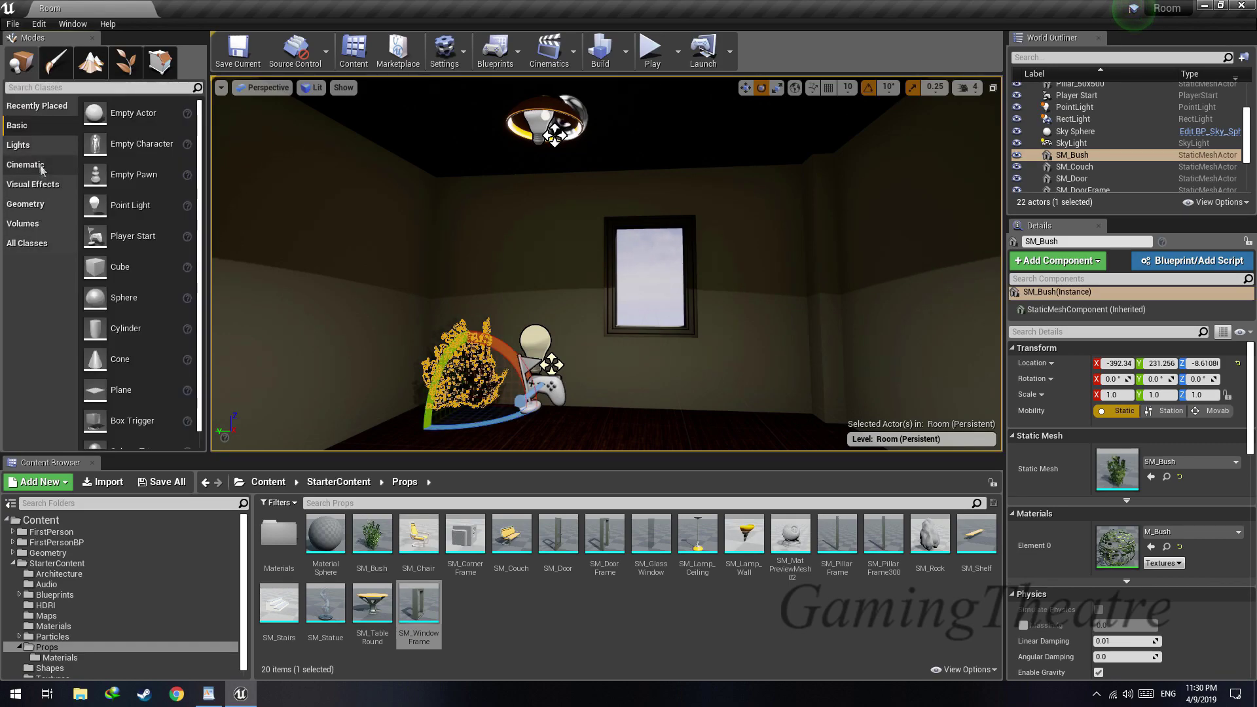
type("post")
left_click_drag(473, 369, 607, 434)
mouse_move(609, 406)
right_mouse_down()
mouse_move(589, 399)
mouse_move(609, 385)
right_mouse_up()
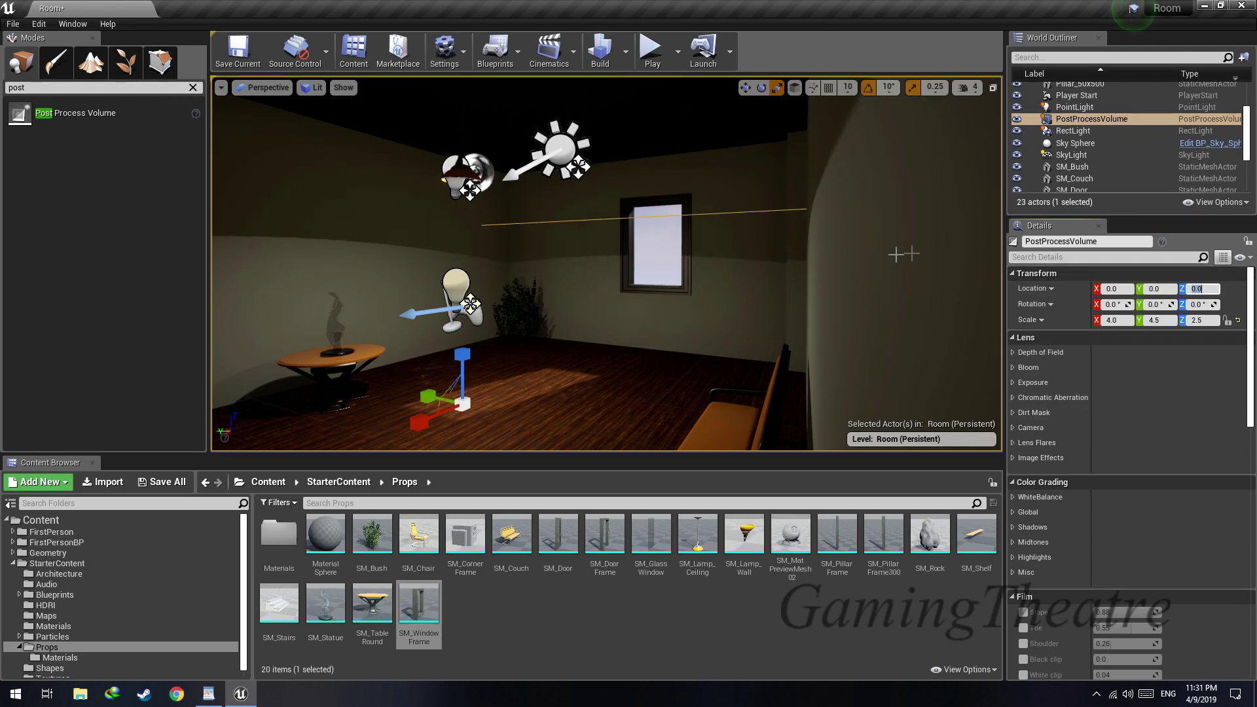
key("Return")
key("f")
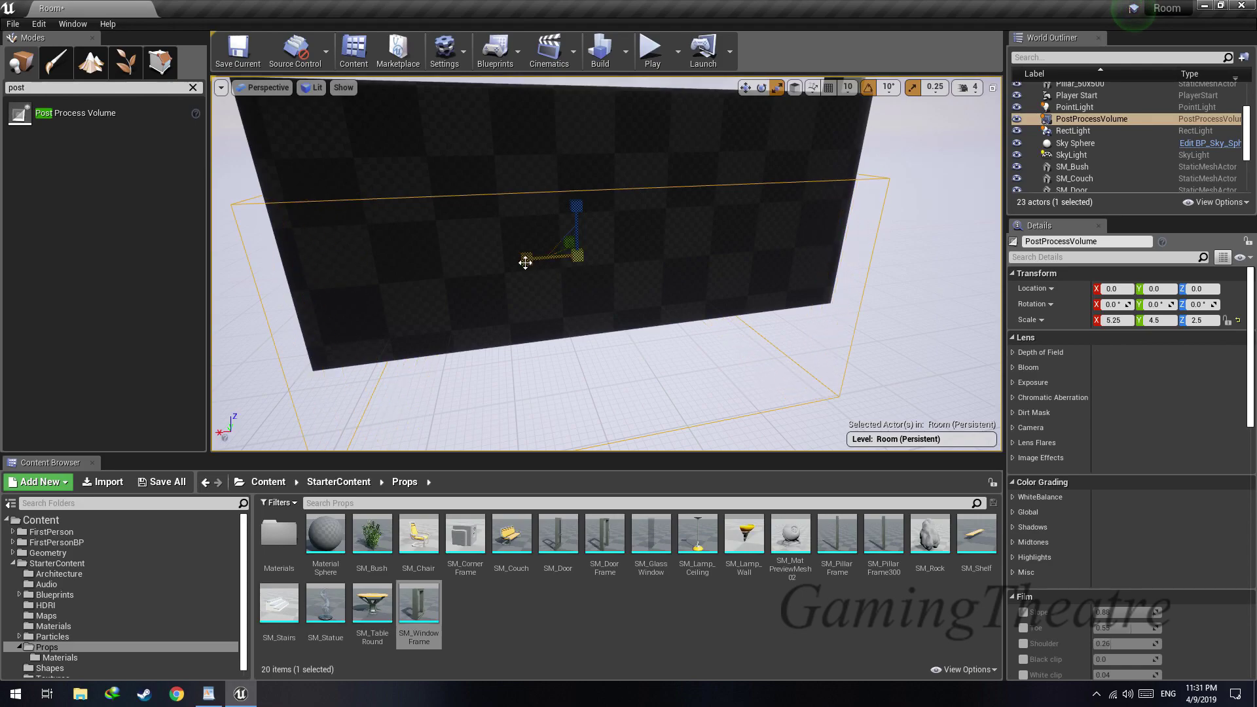
Raise the post process volume to a Z location of about 209 so it encloses the whole room
right_click_drag(574, 141, 585, 99)
key("s")
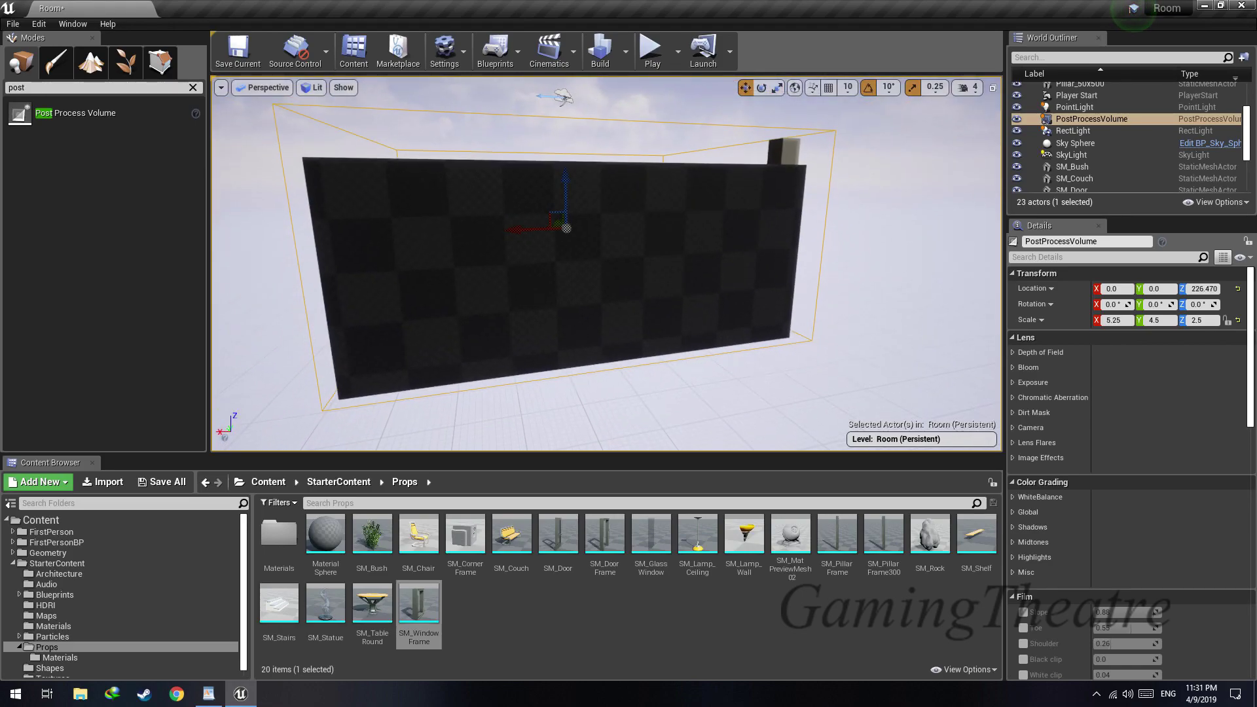
left_click(559, 184)
key("w")
mouse_move(559, 184)
right_mouse_down()
mouse_move(609, 255)
mouse_move(648, 284)
right_mouse_up()
left_click(632, 281)
key("s")
left_click(703, 190, "ctrl")
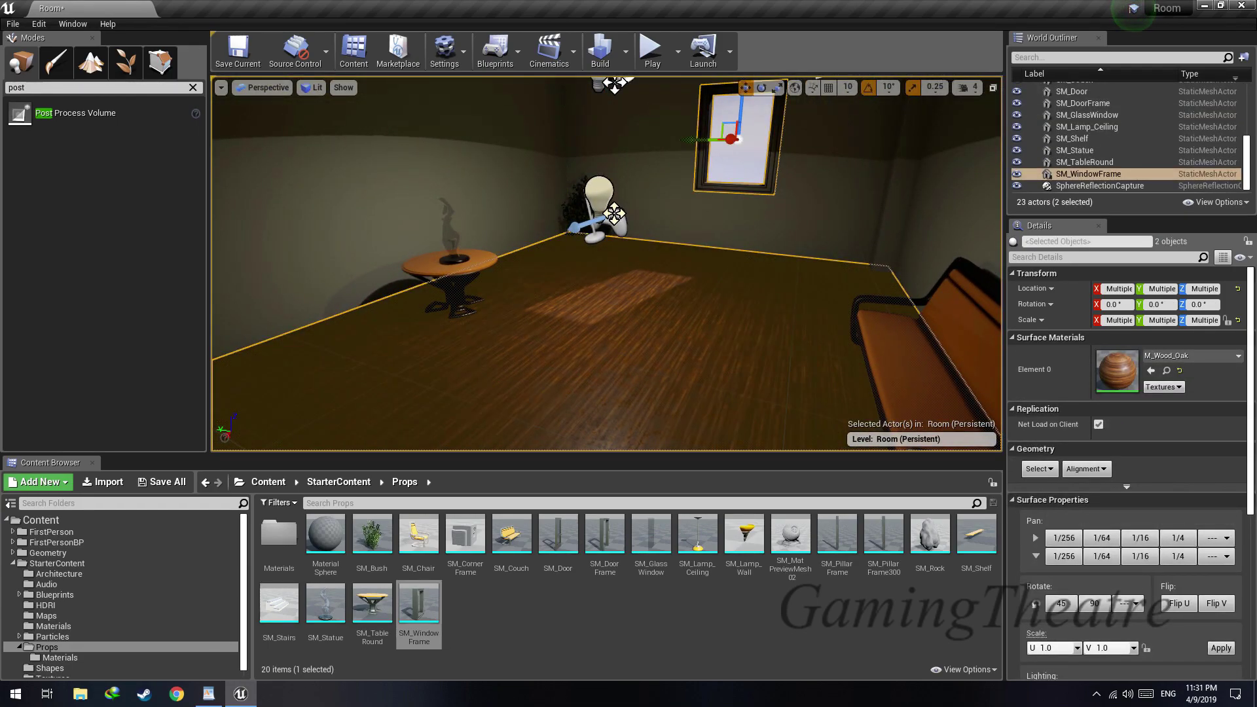
key("ctrl+z")
key("ctrl+z")
key("ctrl+z")
Examine the room's floor, walls and window from inside the post process volume
right_click_drag(701, 208, 678, 205)
key("w")
right_click_drag(830, 205, 900, 225)
key("s")
left_click(544, 356)
key("w")
mouse_move(544, 356)
right_mouse_down()
mouse_move(526, 342)
mouse_move(439, 347)
mouse_move(648, 347)
mouse_move(565, 347)
right_mouse_up()
key("w")
Enable the volume's bloom with the Standard method and set its intensity to 1.5
left_click(1013, 371)
key("d")
right_click_drag(683, 343, 557, 372)
mouse_move(1122, 400)
left_mouse_down()
mouse_move(1139, 400)
mouse_move(1107, 400)
left_mouse_up()
right_click_drag(857, 294, 831, 278)
key("d")
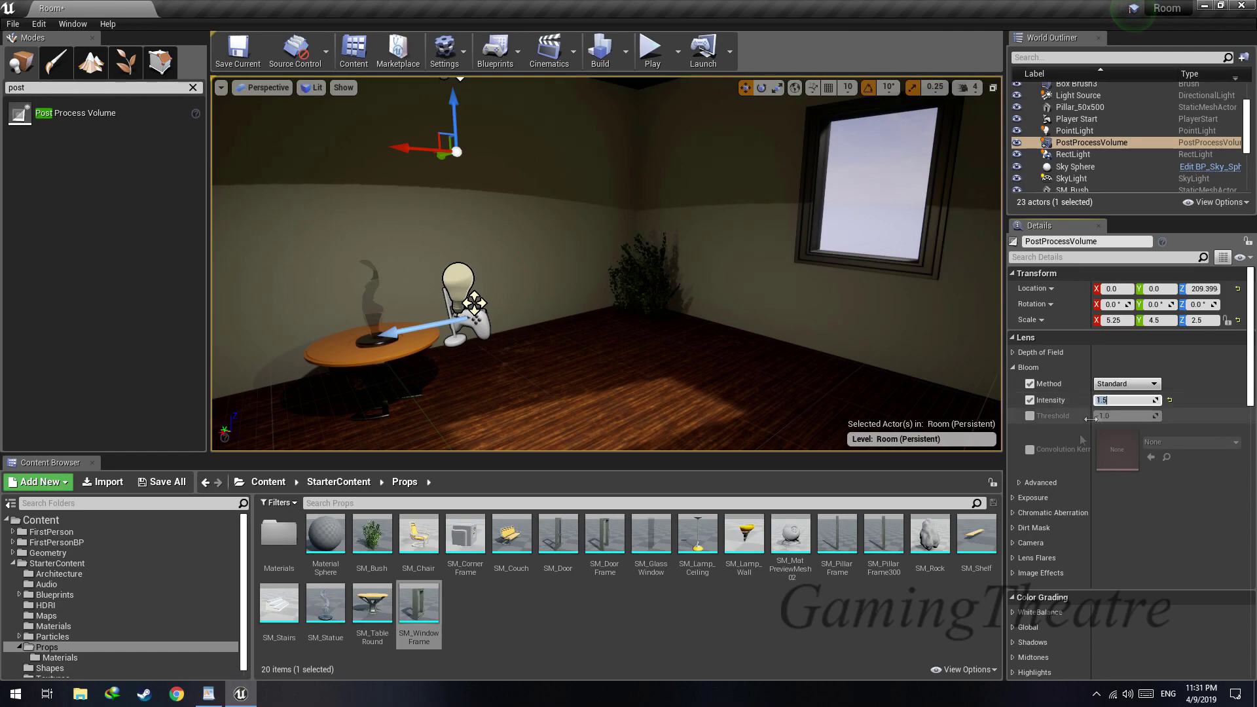
Enable the volume's chromatic aberration and set its intensity to about 0.67
left_click(1013, 498)
left_click(1013, 498)
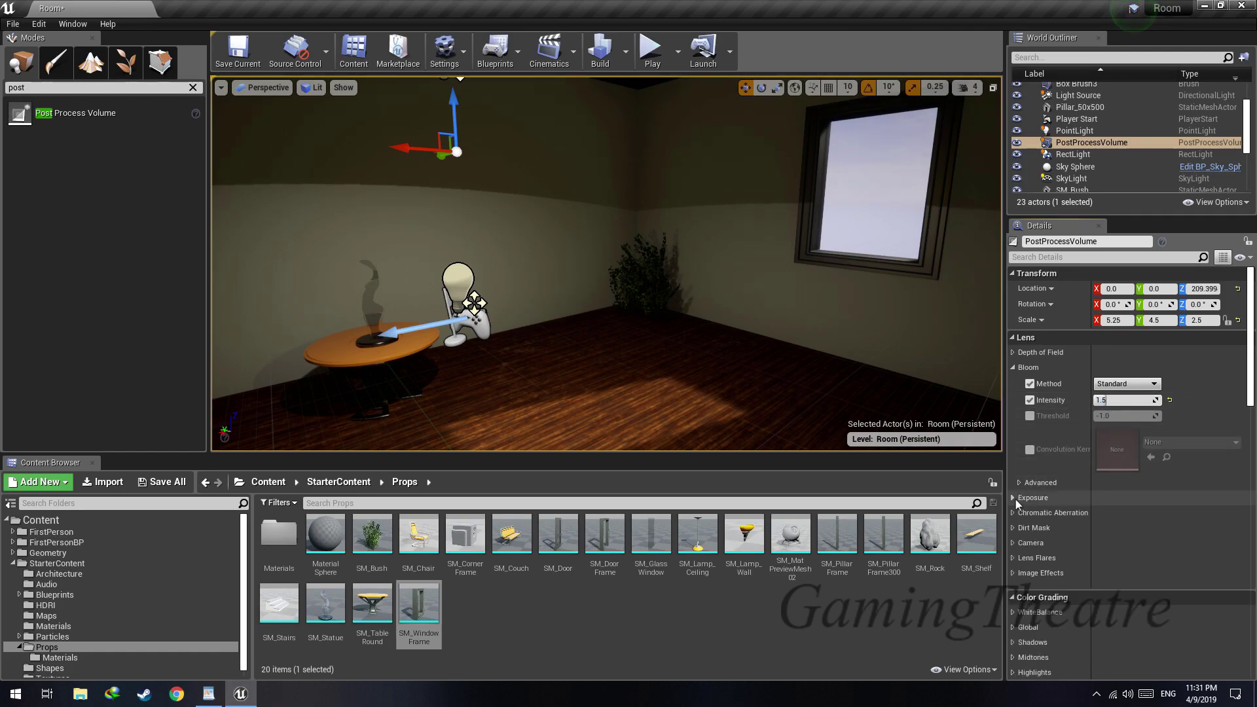
left_click(1013, 513)
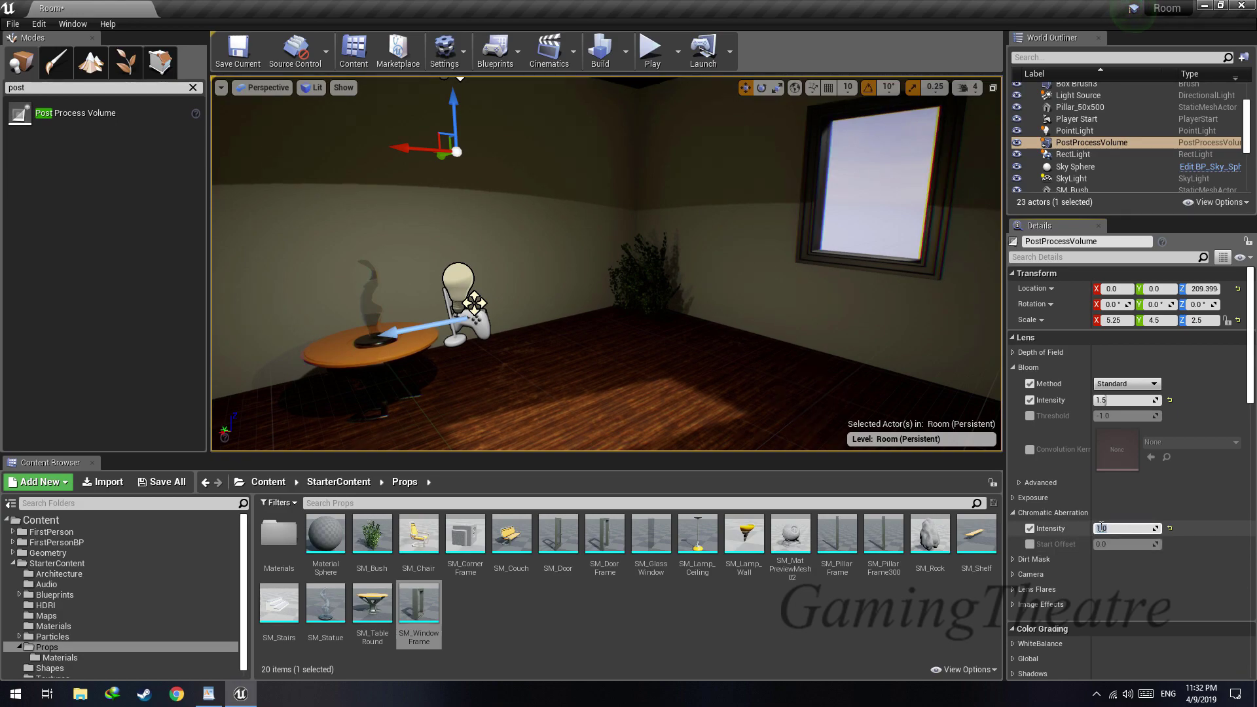
right_click_drag(875, 218, 907, 199)
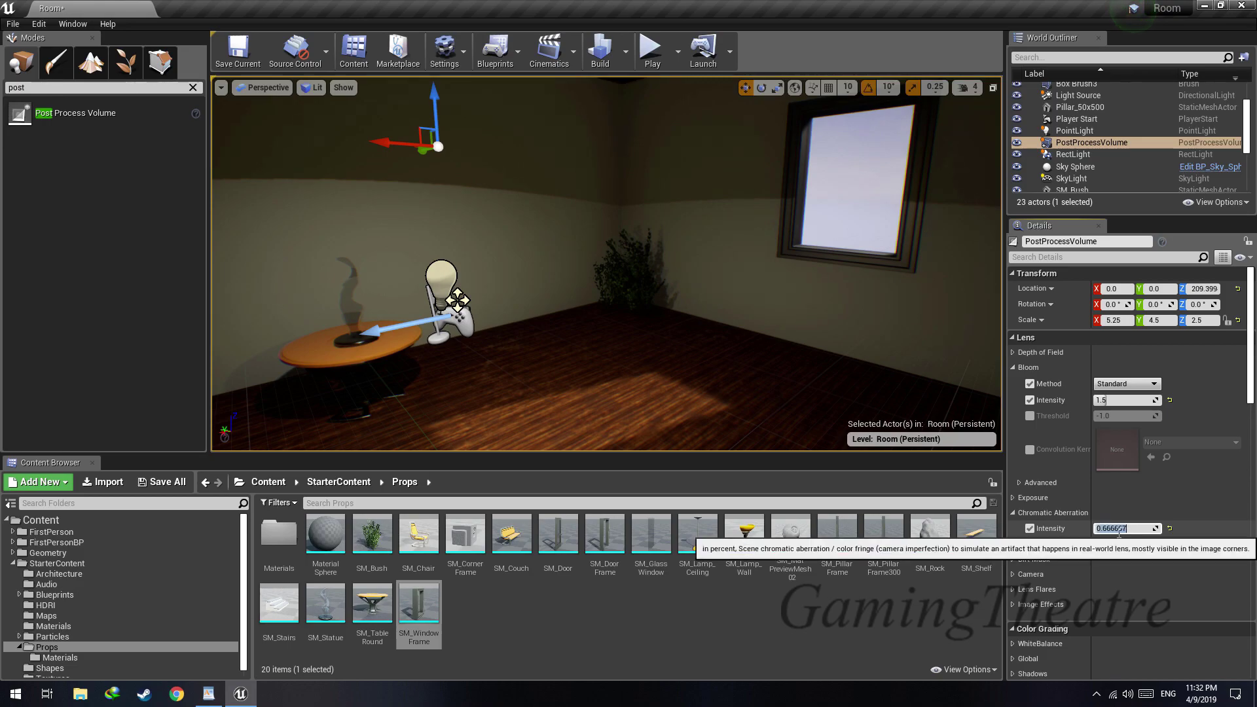
Reduce the chromatic aberration intensity to 0.4 and check the window from near and far
key("w")
right_click_drag(874, 272, 904, 264)
key("s")
key("w")
key("s")
key("w")
key("s")
key("w")
key("s")
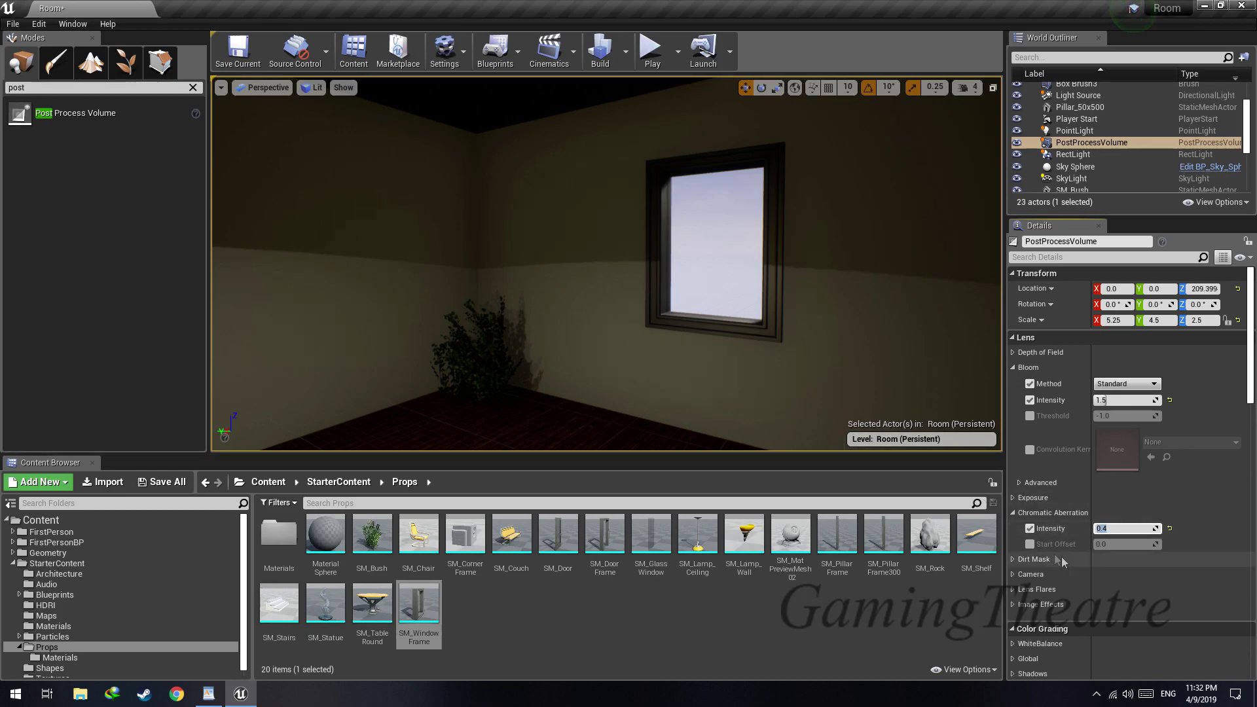
key("s")
mouse_move(897, 393)
right_mouse_down()
mouse_move(864, 403)
mouse_move(884, 389)
right_mouse_up()
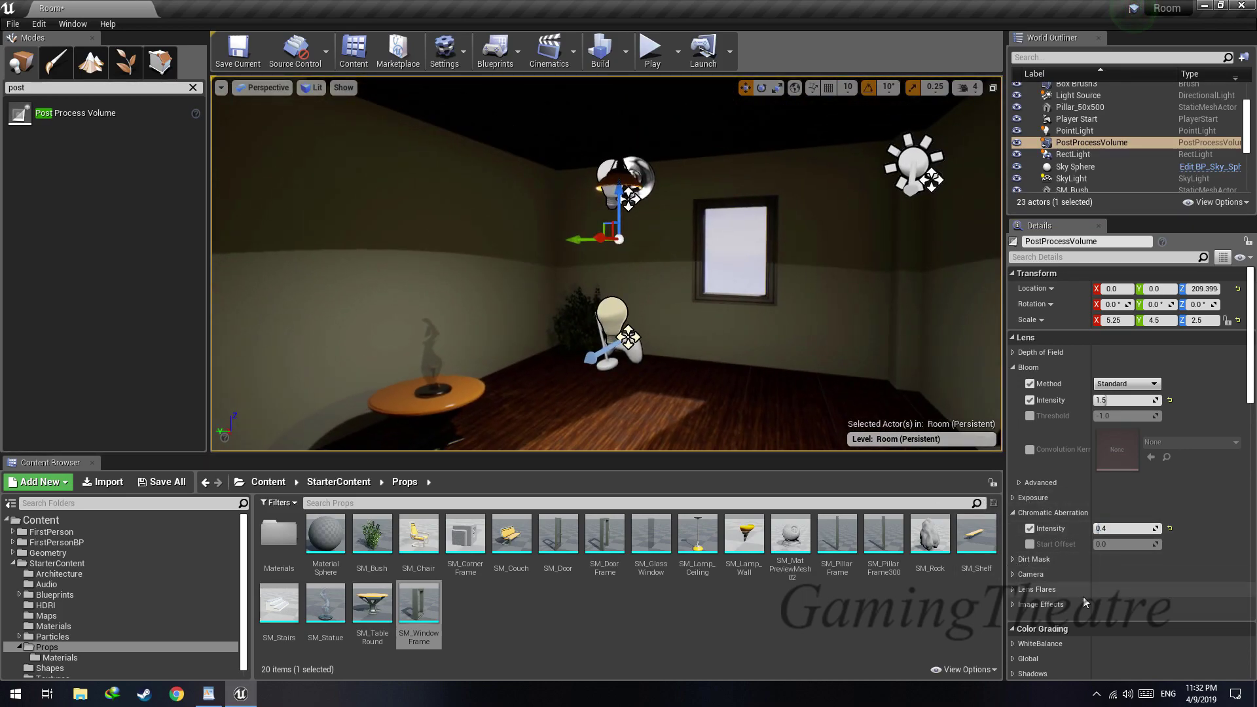
Enable the vignette under the volume's image effects and set its intensity to about 0.56
left_click(1014, 604)
scroll(1022, 604, "down", 1)
left_click(1030, 600)
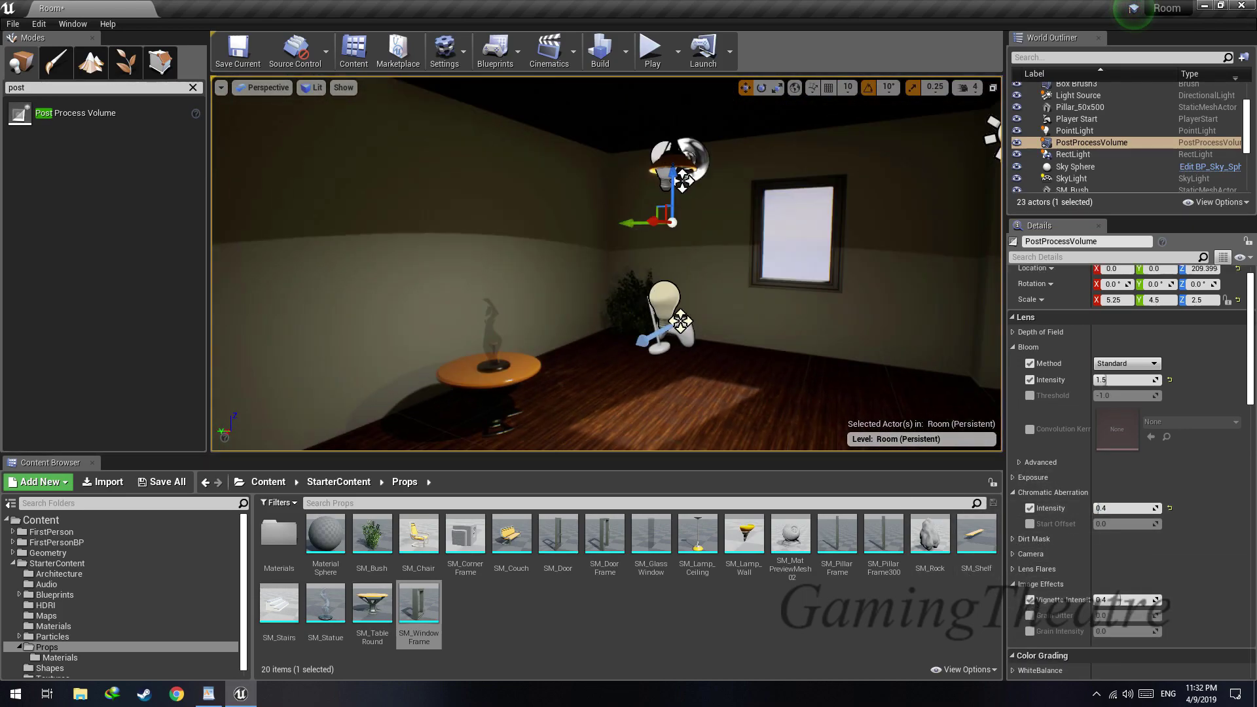
left_click_drag(1125, 600, 1143, 600)
right_click_drag(629, 275, 493, 278)
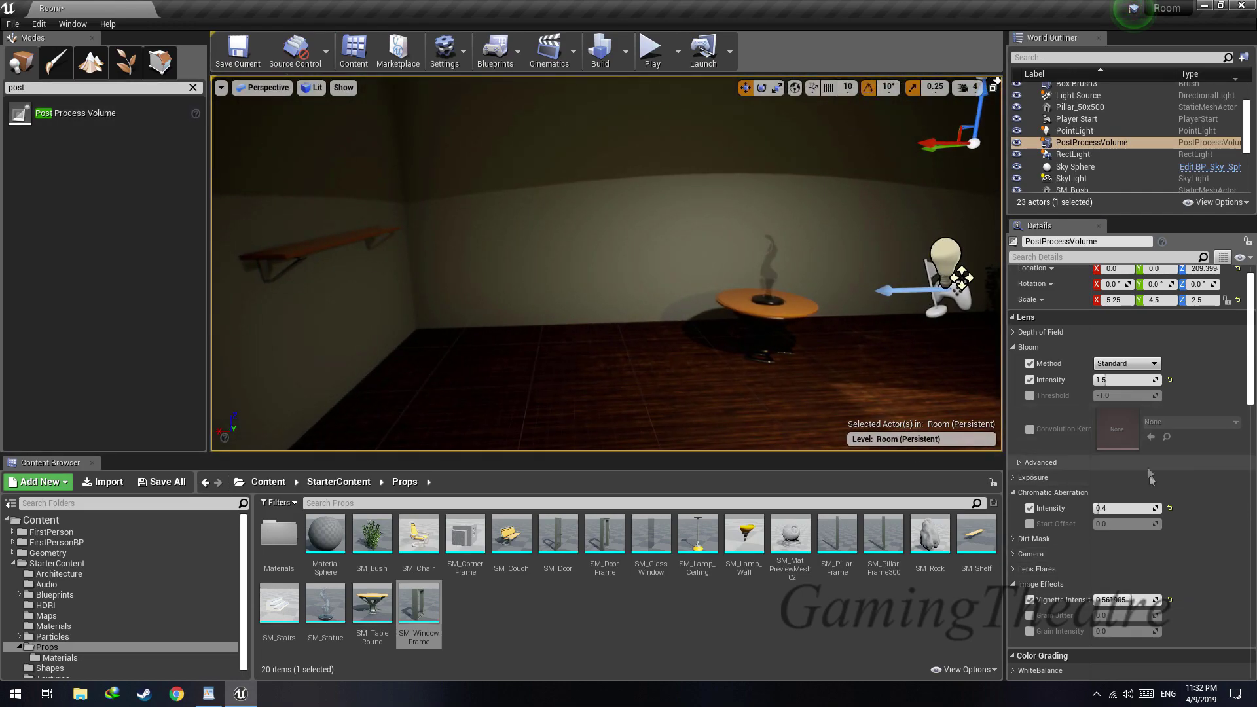
Enable lens flares, check them against the sun through the window and set their intensity to about 3.74
left_click(1014, 584)
left_click(1013, 570)
right_click_drag(786, 294, 969, 285)
right_click_drag(661, 348, 812, 293)
key("w")
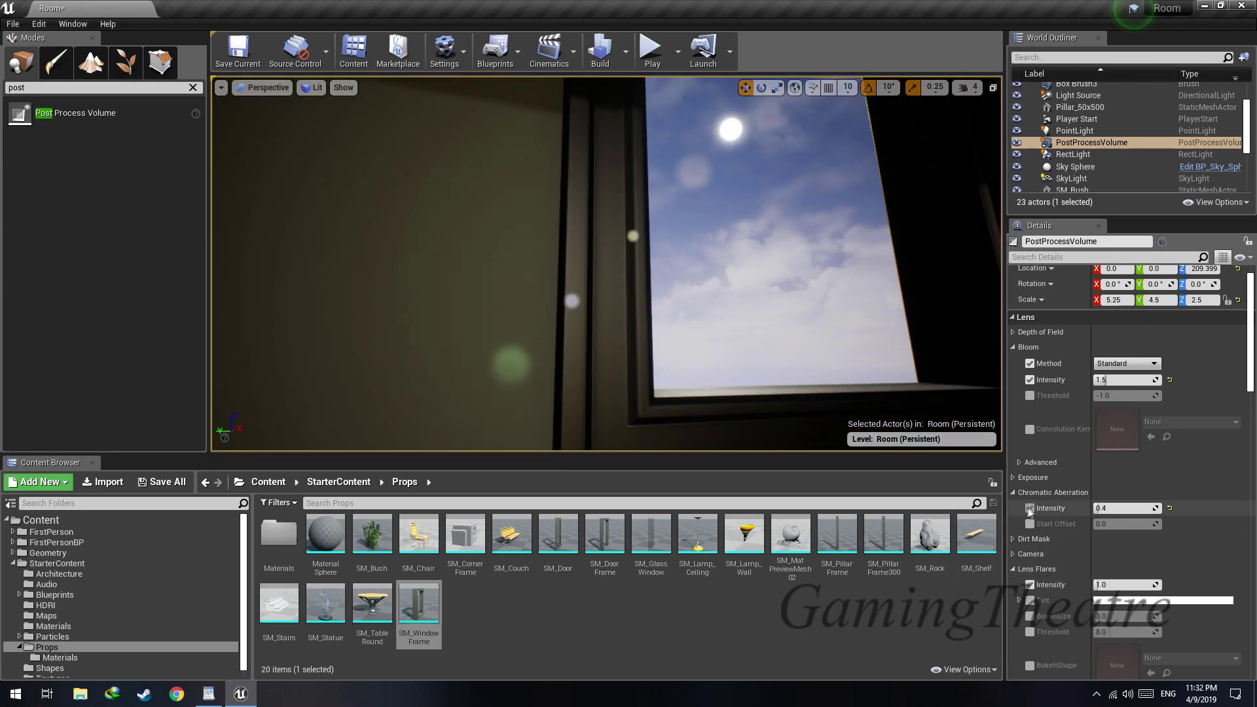
left_click(1029, 584)
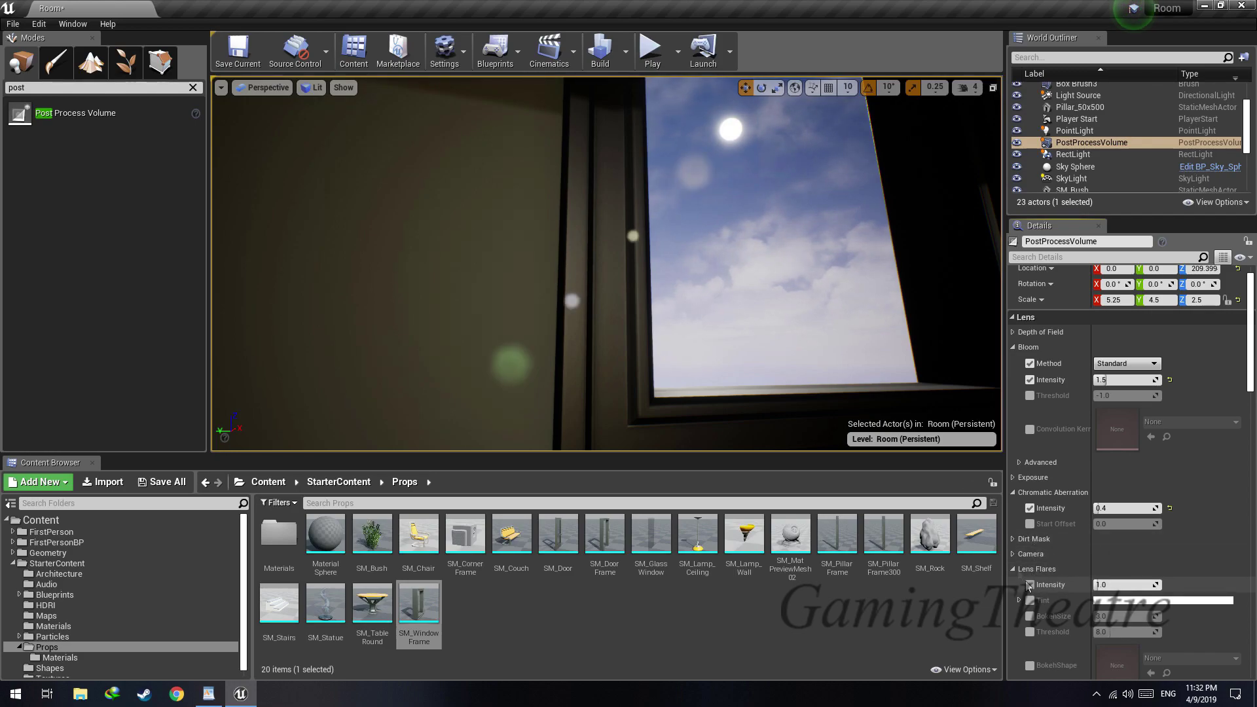
key("s")
right_click_drag(851, 327, 700, 340)
right_click_drag(759, 268, 754, 243)
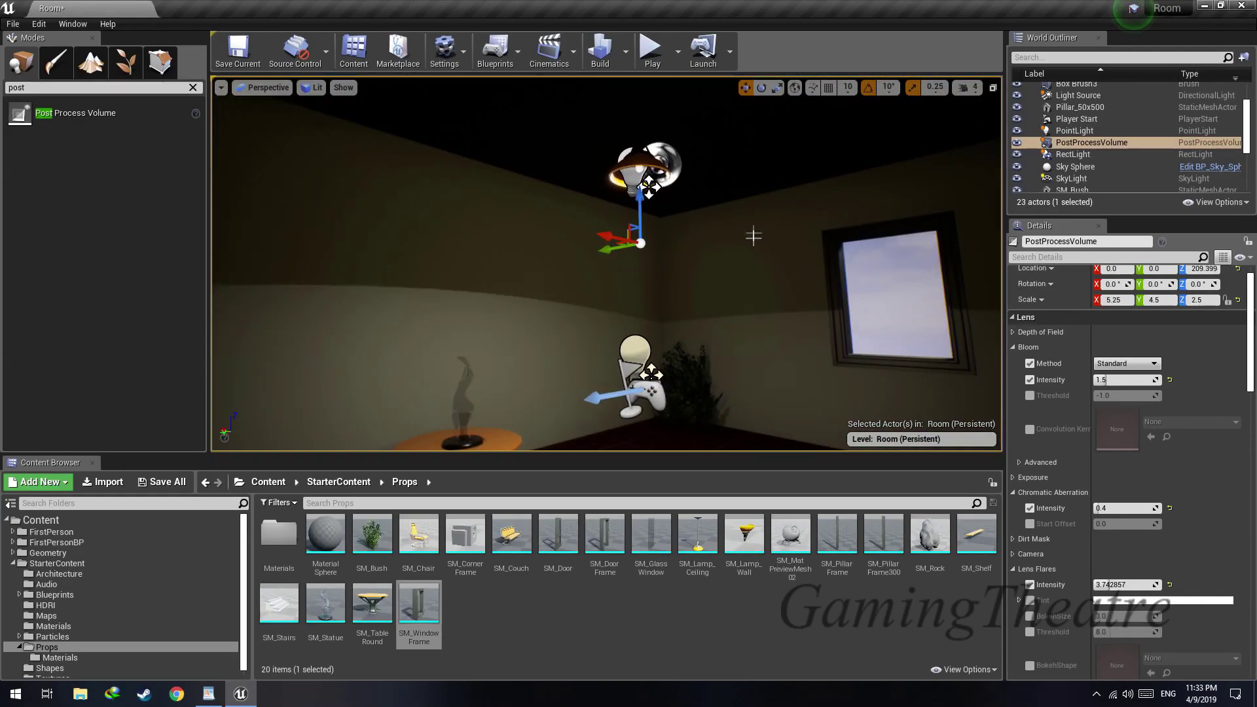
Lower the sphere reflection capture so it sits just below the ceiling lamp
left_click(660, 160)
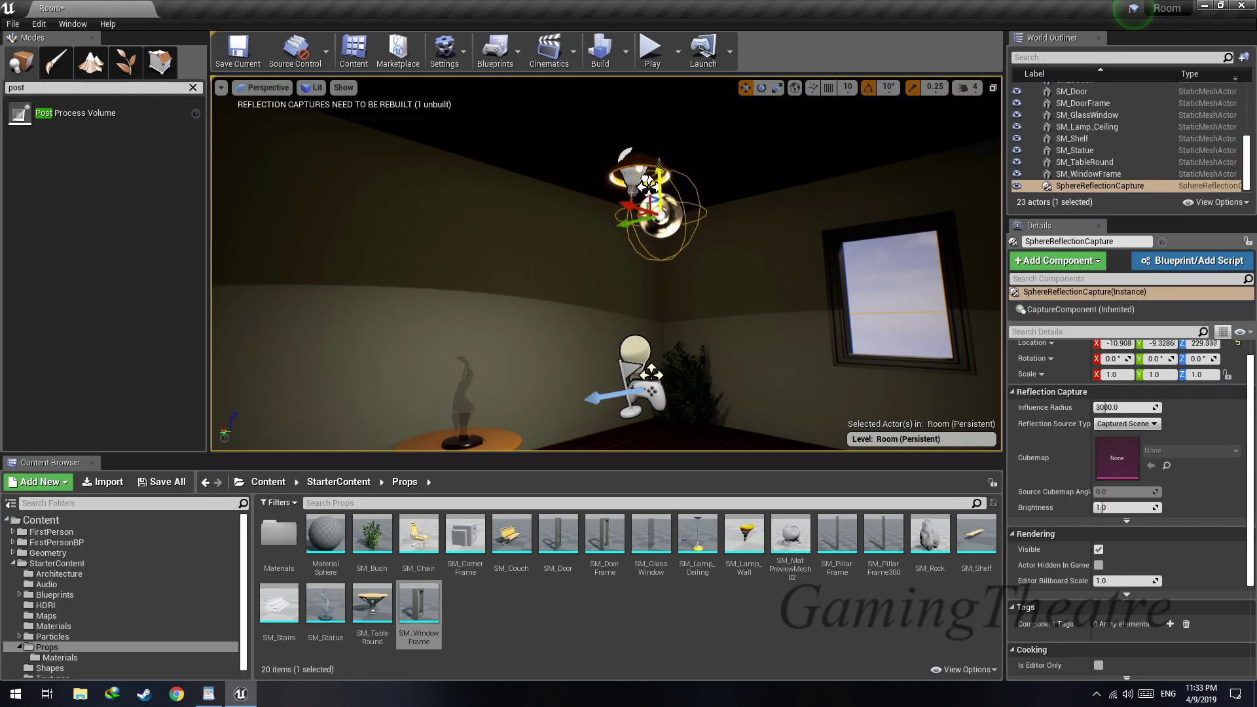
left_click_drag(633, 234, 624, 231)
right_click_drag(624, 232, 641, 261)
right_click_drag(793, 295, 799, 340)
Enable the post process volume's white balance temperature and raise it to 15000
left_click(794, 301)
key("w")
scroll(1162, 481, "down", 5)
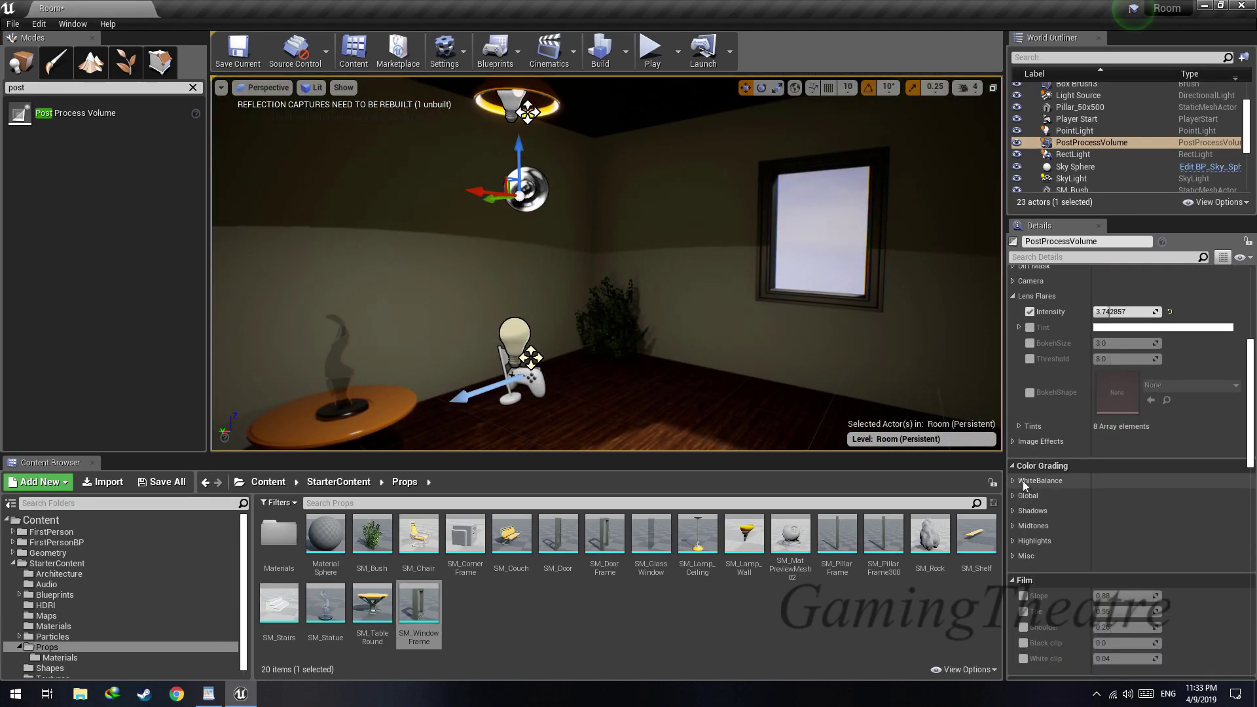
left_click(1014, 481)
left_click_drag(1126, 497, 1157, 496)
right_click_drag(845, 354, 737, 343)
Try white balance temperatures of 1000, 5500 and 10000 on the room
left_click(1135, 496)
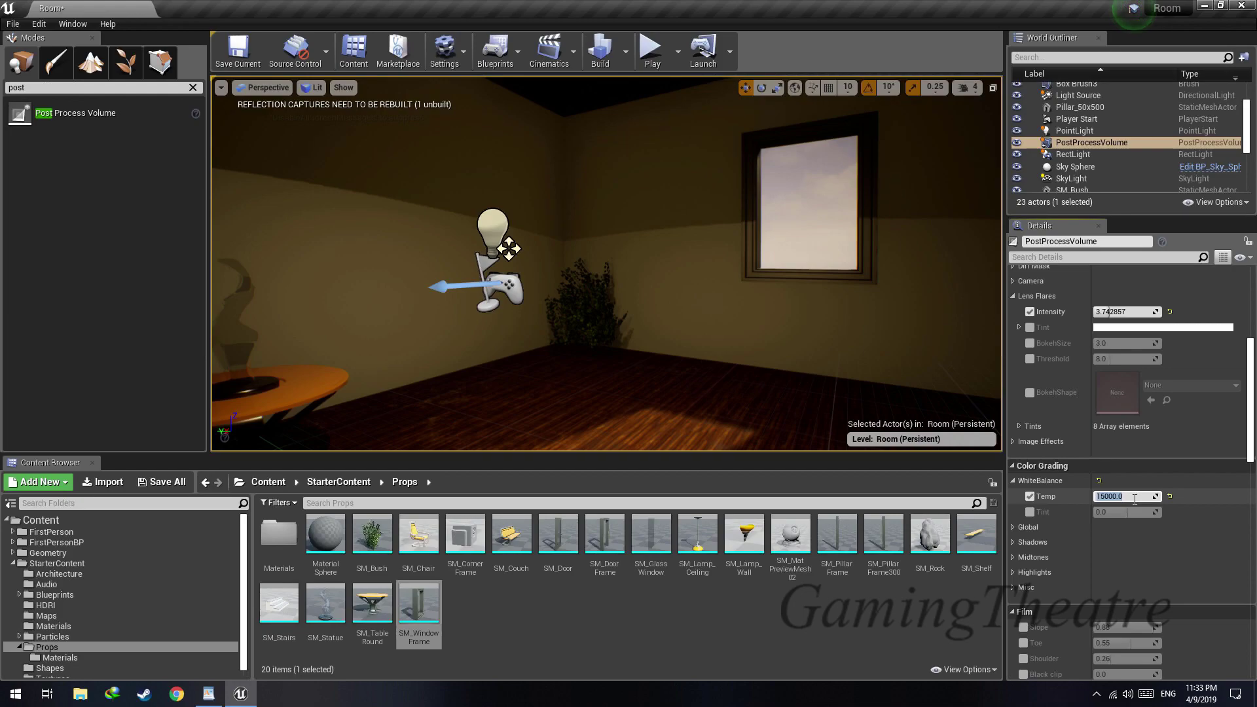
key("Return")
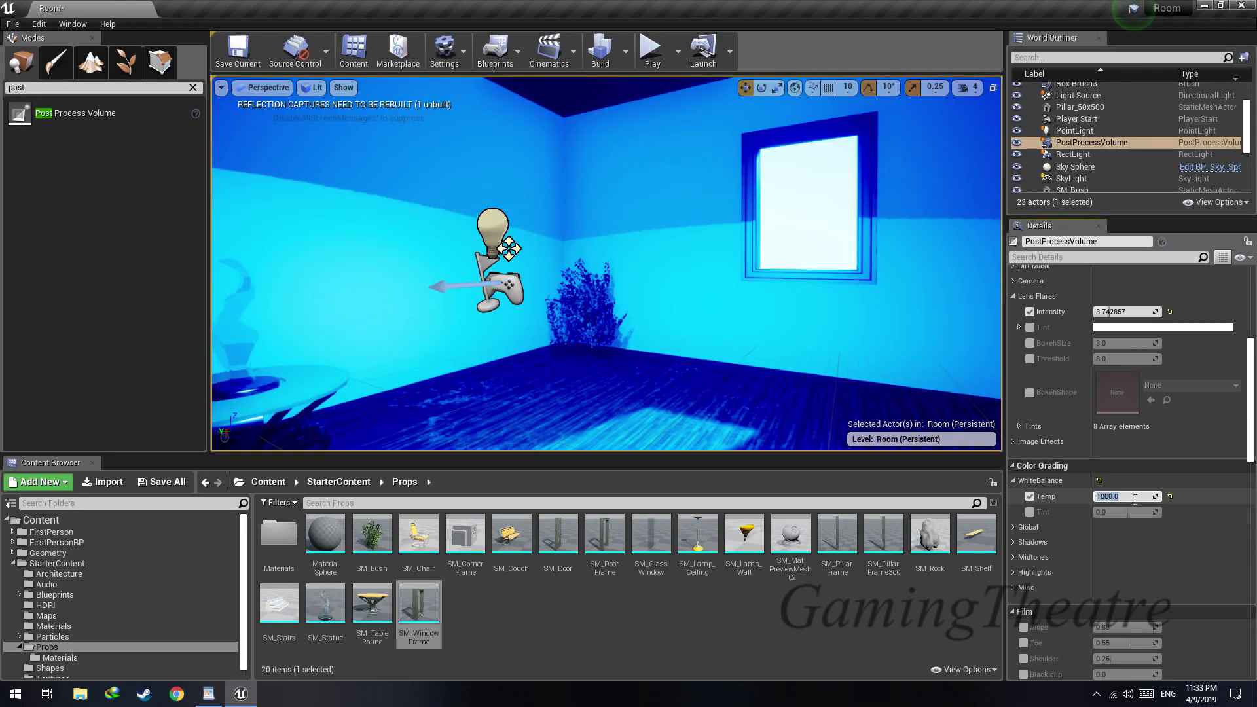
type("5500")
key("Return")
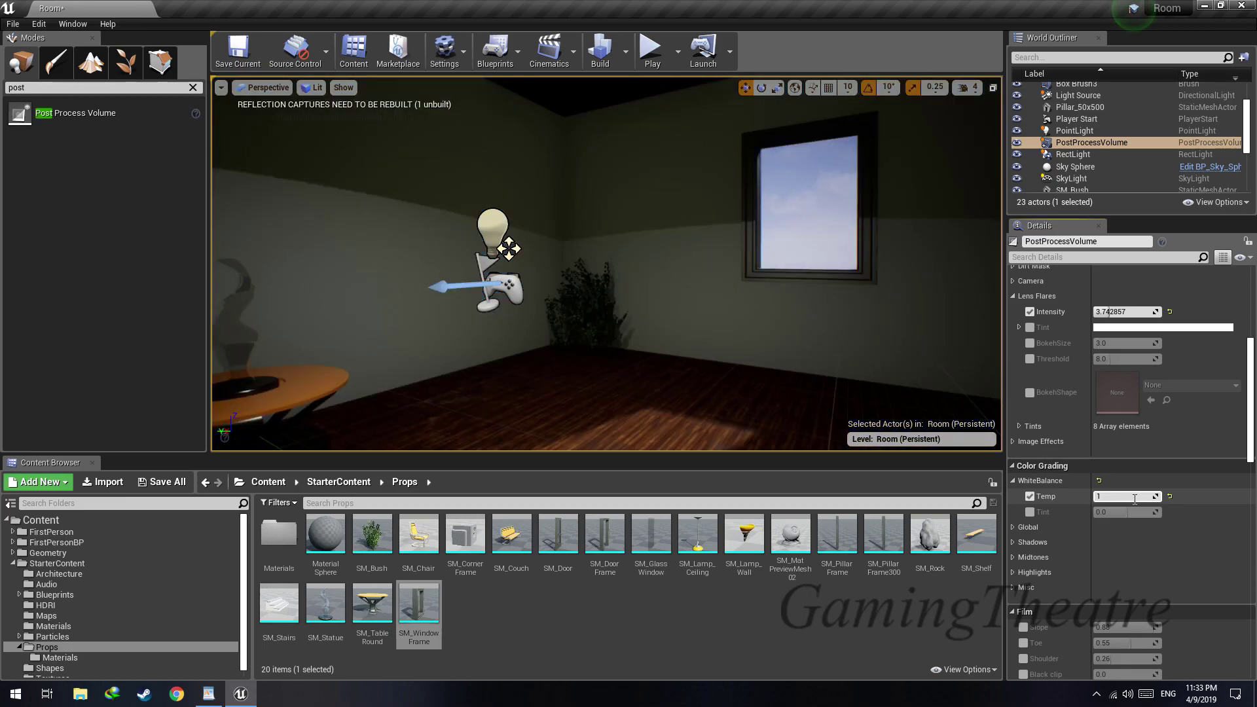
right_click_drag(523, 315, 557, 301)
Enable the global color saturation at 1.26 and turn off the white balance temperature override
left_click(1013, 527)
scroll(1011, 528, "down", 2)
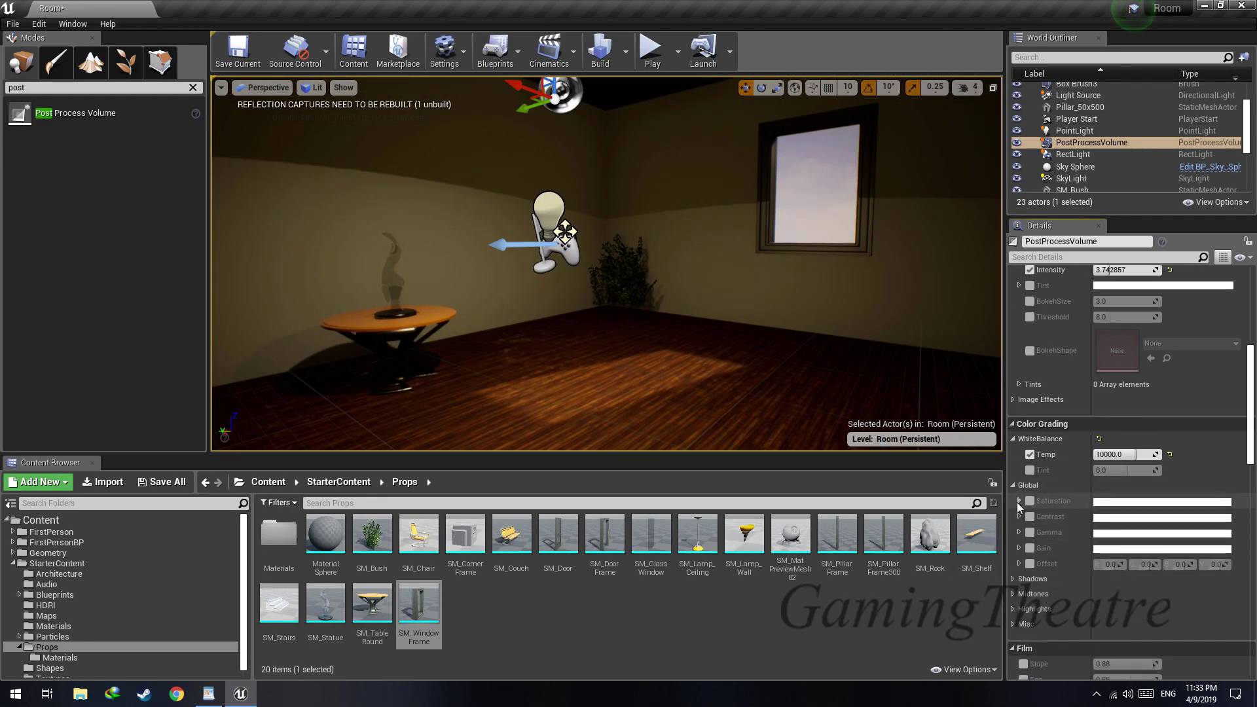
left_click(1019, 500)
left_click(1032, 503)
left_click_drag(1052, 599, 1087, 599)
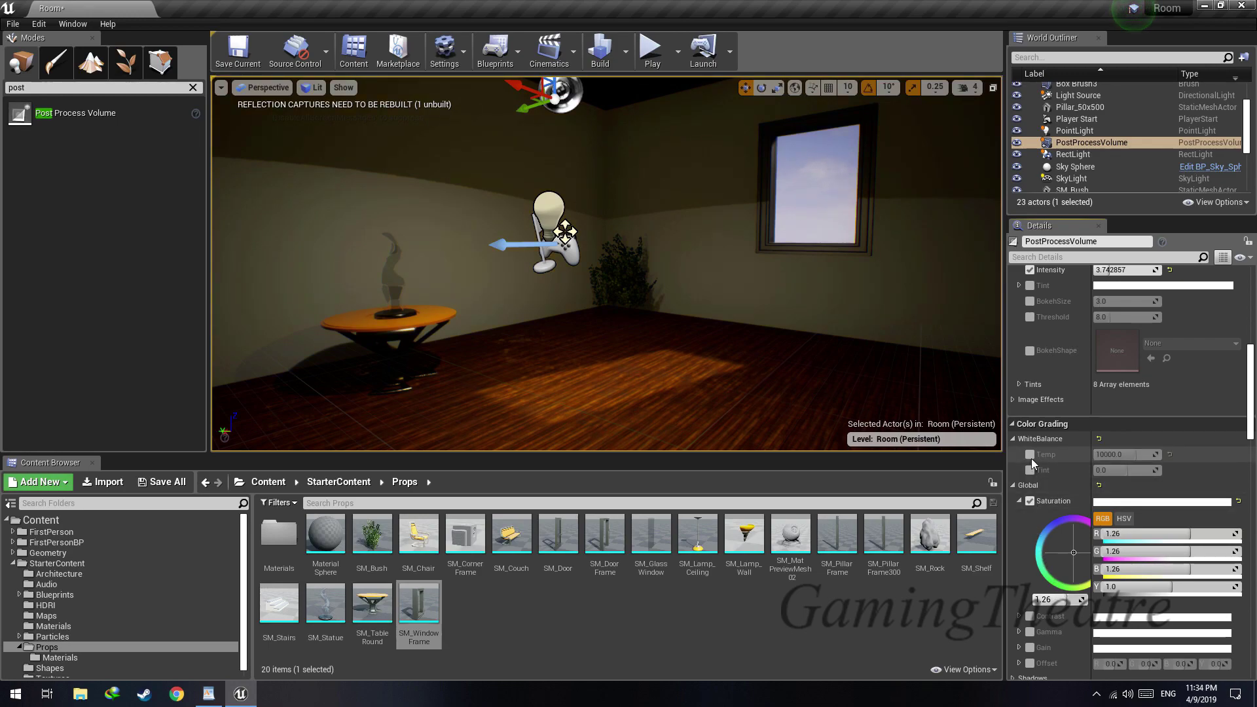
Enable the global color grading contrast and set it to 0.9
left_click(1014, 485)
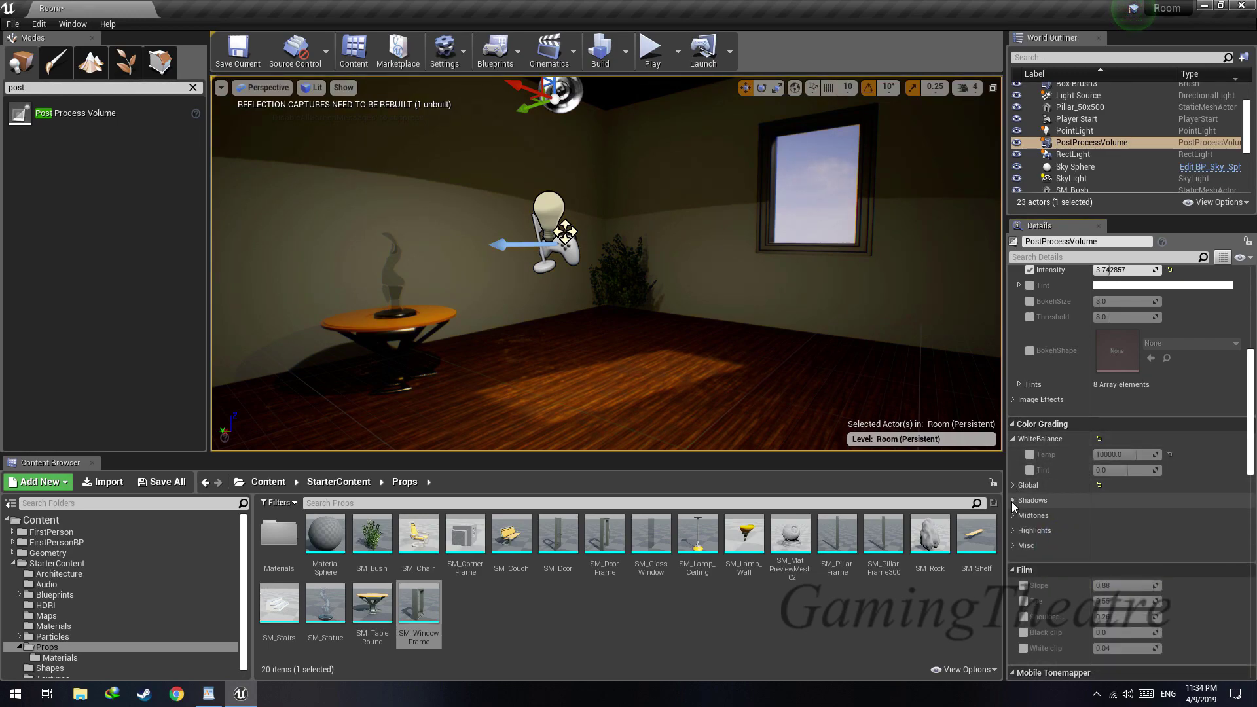
left_click(1013, 485)
scroll(1029, 562, "down", 2)
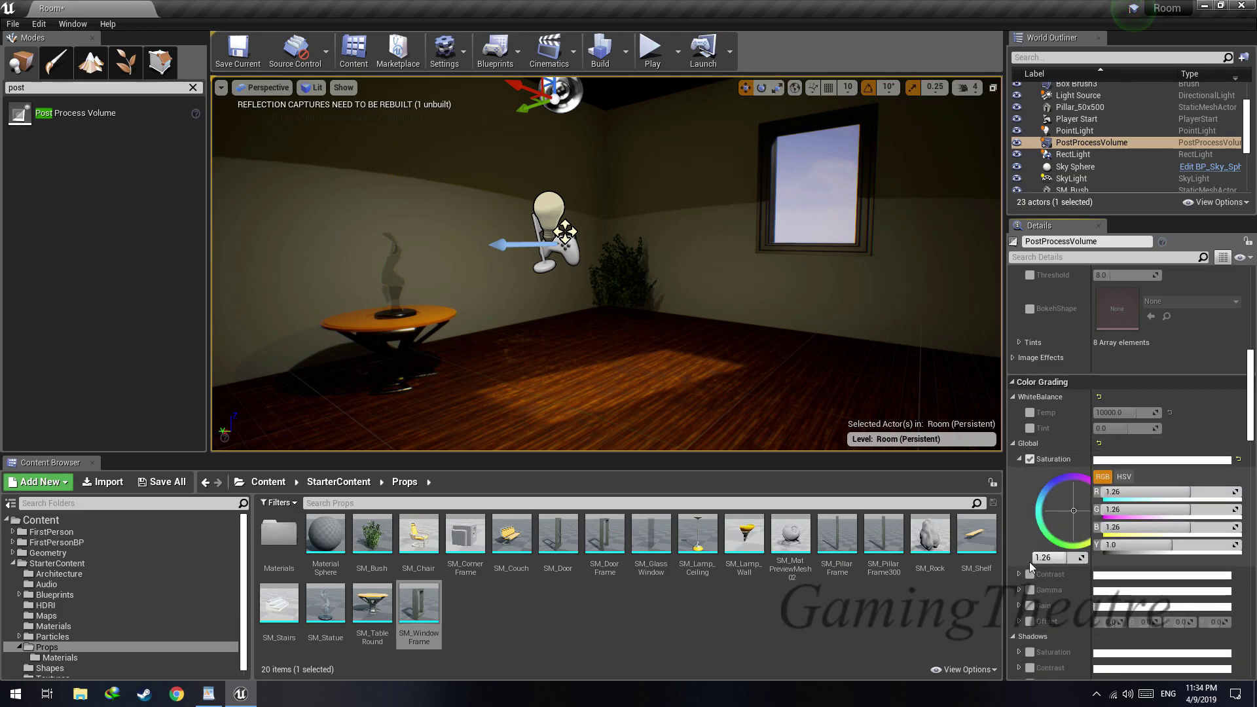
left_click(1019, 574)
scroll(1054, 610, "down", 3)
left_click_drag(1064, 610, 1053, 610)
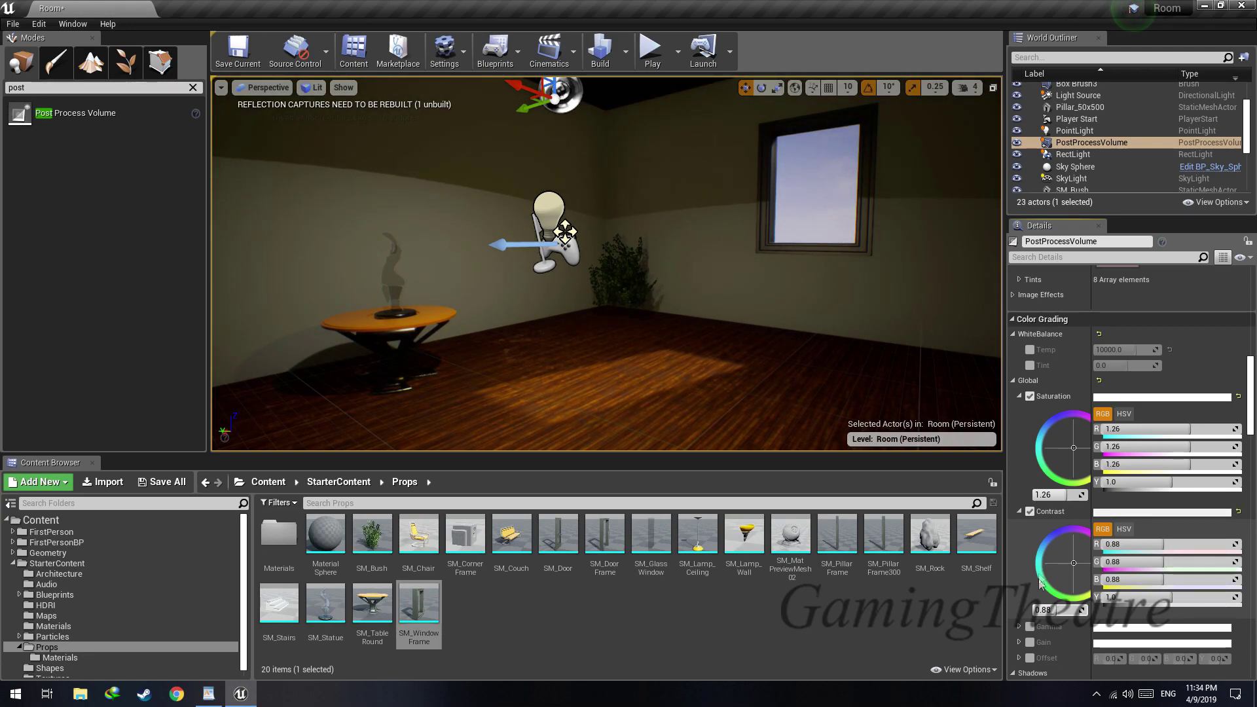
left_click(1020, 512)
Enable the global color grading gamma and set it to 1.04
left_click(1018, 527)
left_click(1030, 527)
left_click_drag(1054, 625, 1058, 625)
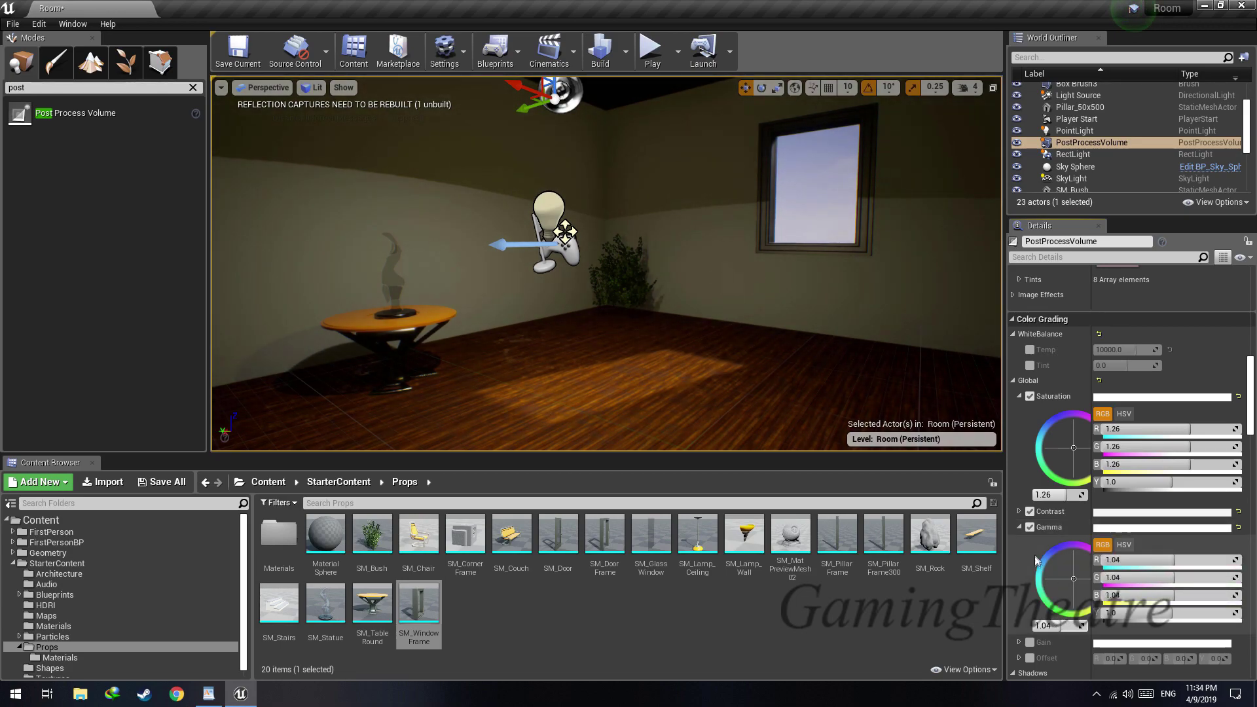
left_click(1019, 527)
Enable the shadows saturation, try lower and higher amounts on the room, and set it to 1.1
scroll(1023, 524, "down", 2)
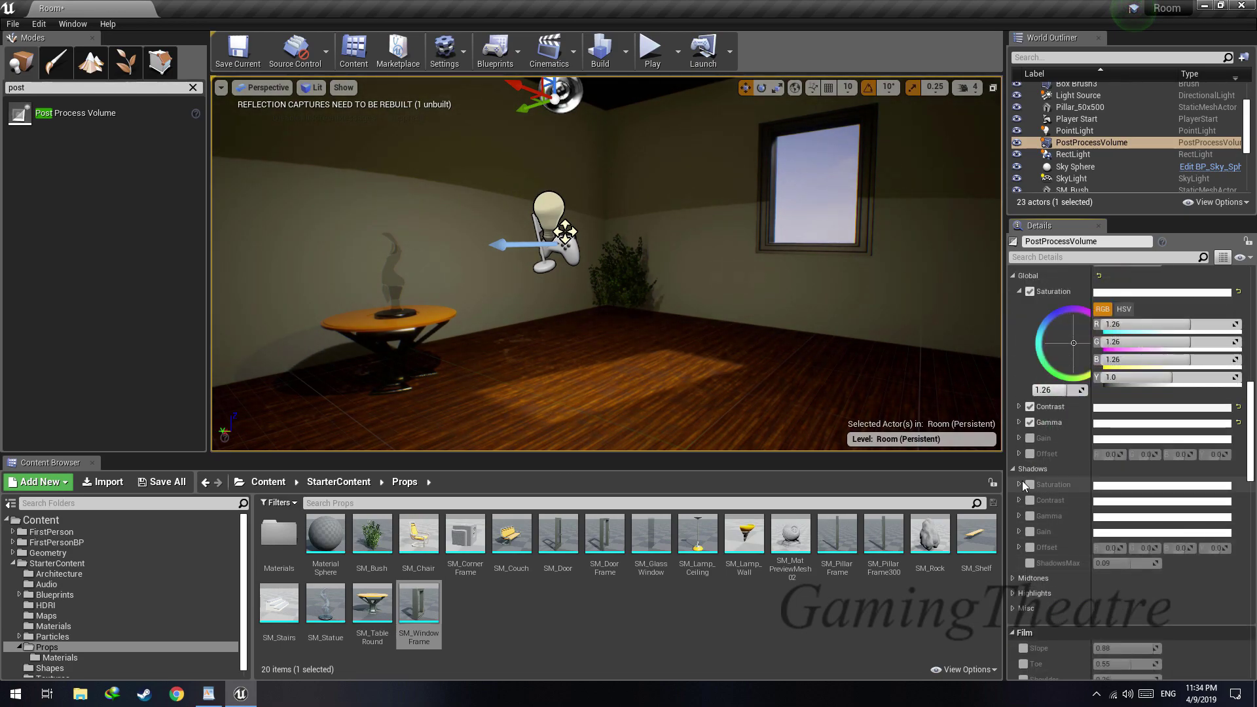
left_click(1019, 485)
mouse_move(1054, 582)
left_mouse_down()
mouse_move(1106, 582)
mouse_move(1033, 583)
left_mouse_up()
right_click_drag(851, 367, 783, 356)
left_click_drag(1047, 583, 1083, 583)
mouse_move(779, 380)
right_mouse_down()
mouse_move(818, 357)
mouse_move(864, 360)
mouse_move(861, 399)
mouse_move(795, 392)
mouse_move(802, 376)
mouse_move(832, 370)
mouse_move(838, 389)
mouse_move(740, 380)
mouse_move(733, 403)
mouse_move(795, 402)
mouse_move(764, 386)
right_mouse_up()
left_click(1052, 582)
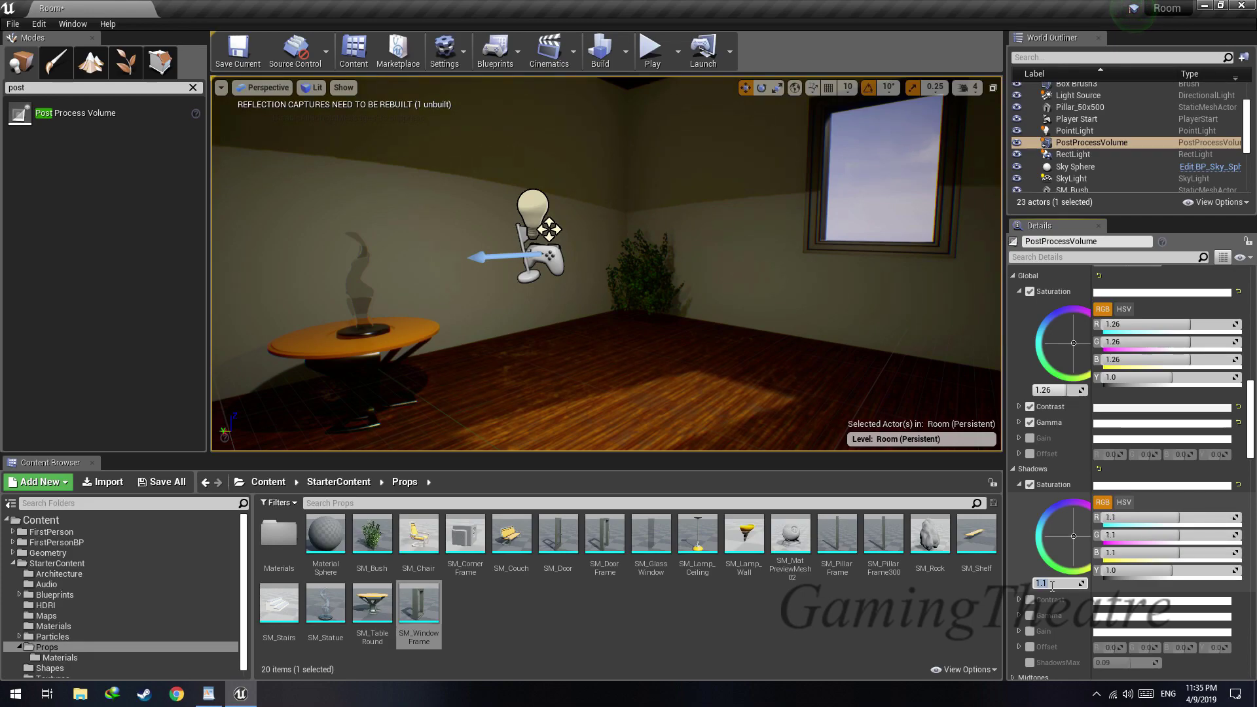
type("1.1")
key("Return")
left_click(1019, 484)
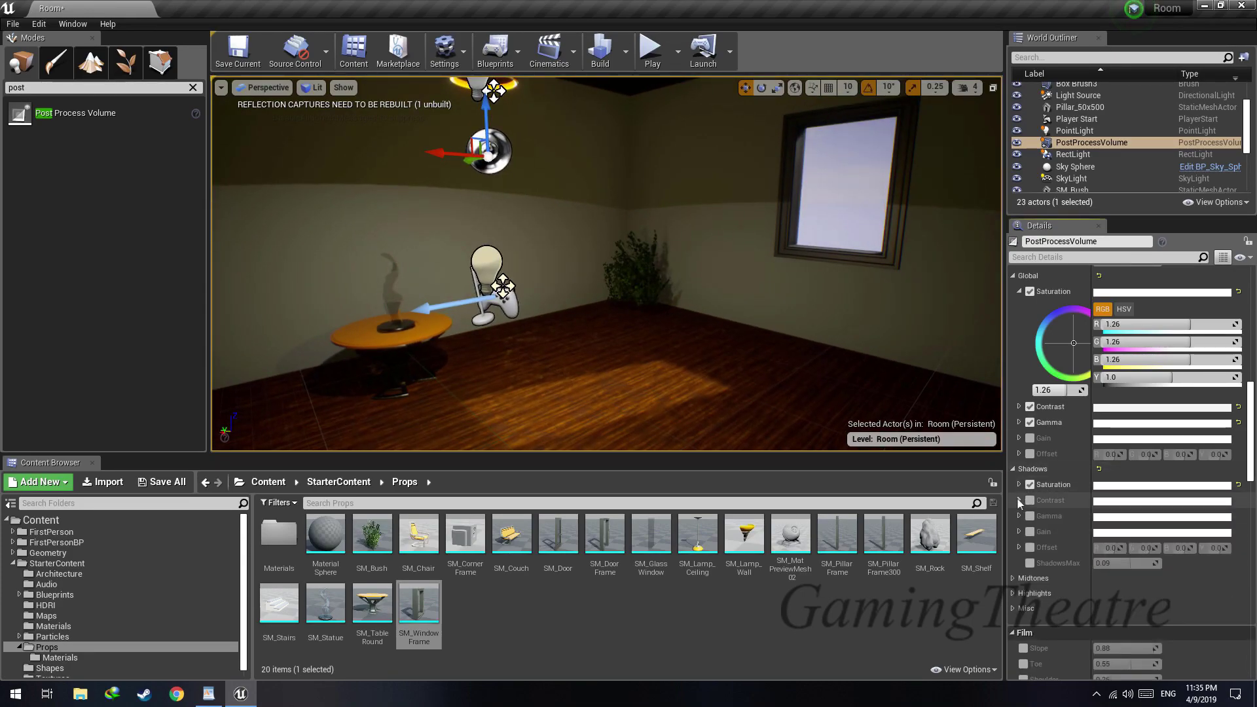
Enable the shadows contrast and set it to 0.9
left_click(1019, 501)
left_click(1031, 502)
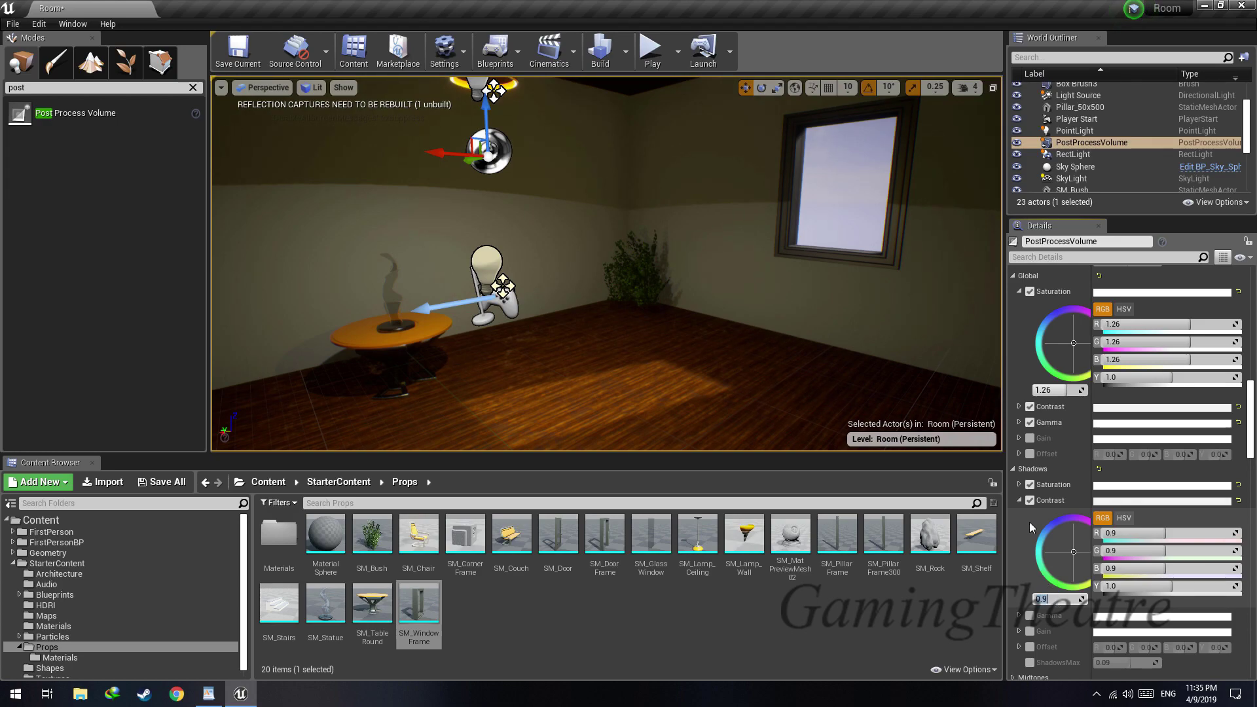
left_click(1019, 500)
scroll(1015, 484, "down", 3)
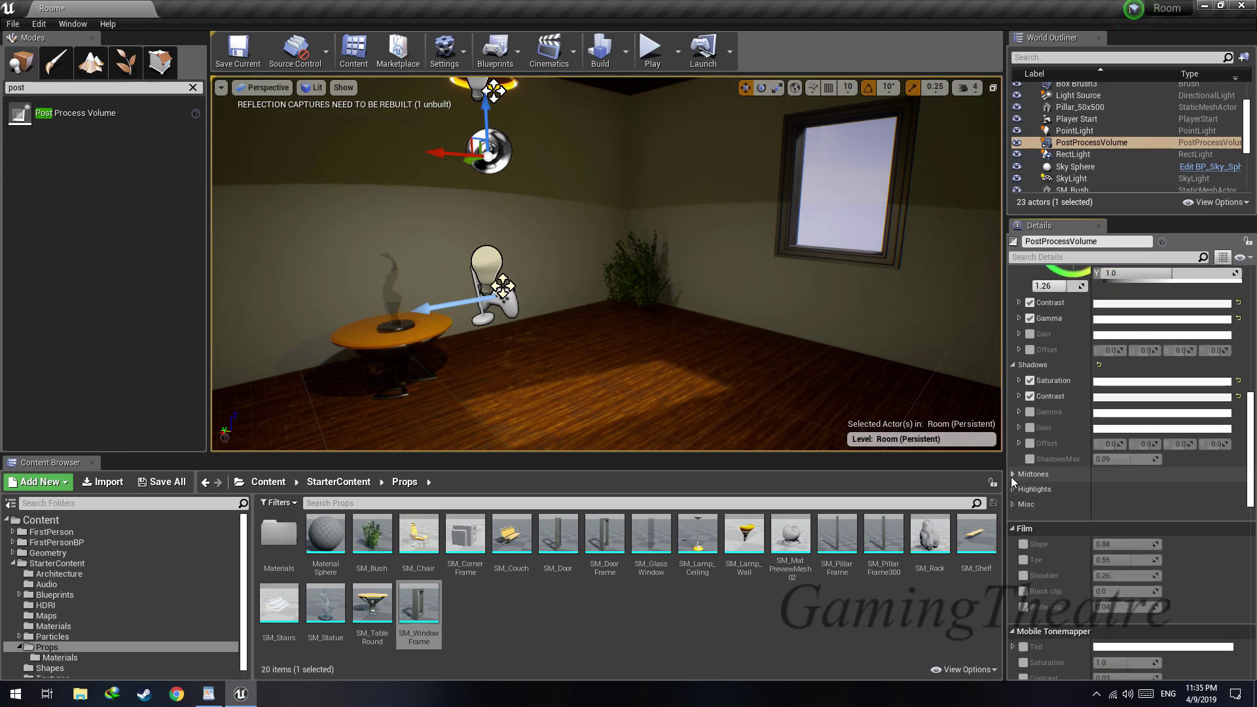
Collapse the Global and Shadows grading groups and enable the color grading LUT intensity under Misc
scroll(1021, 435, "up", 3)
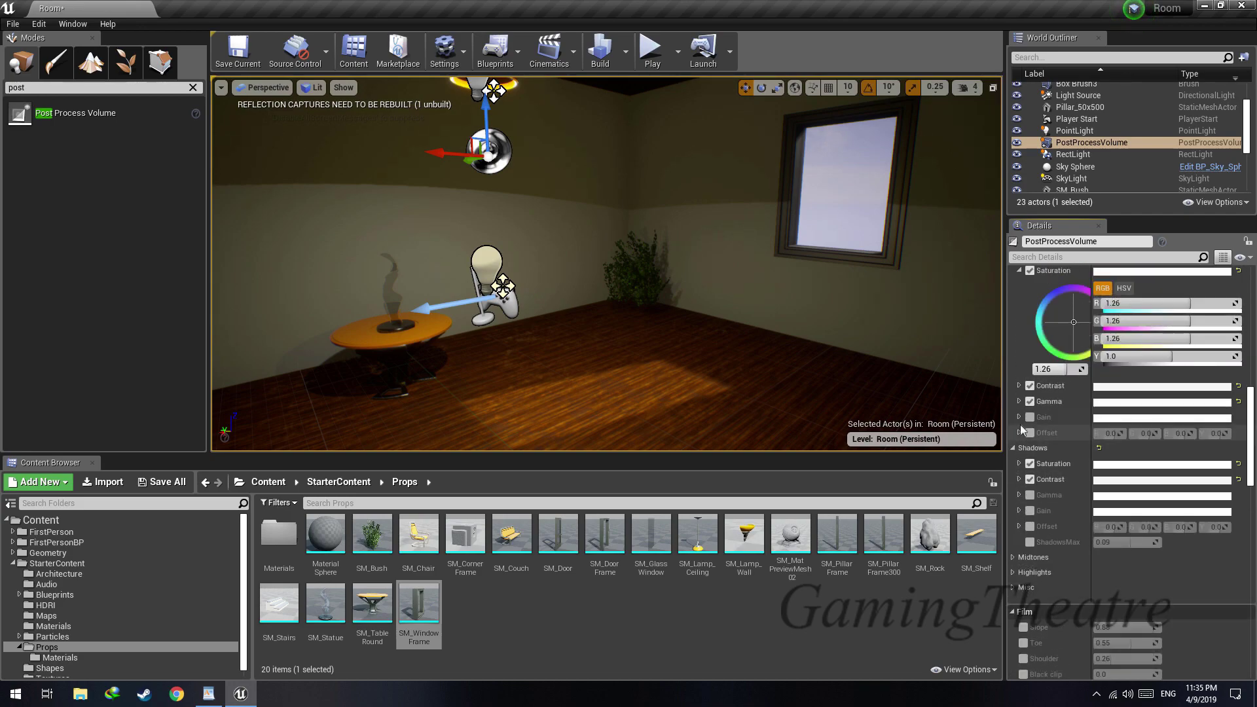
scroll(1023, 433, "up", 6)
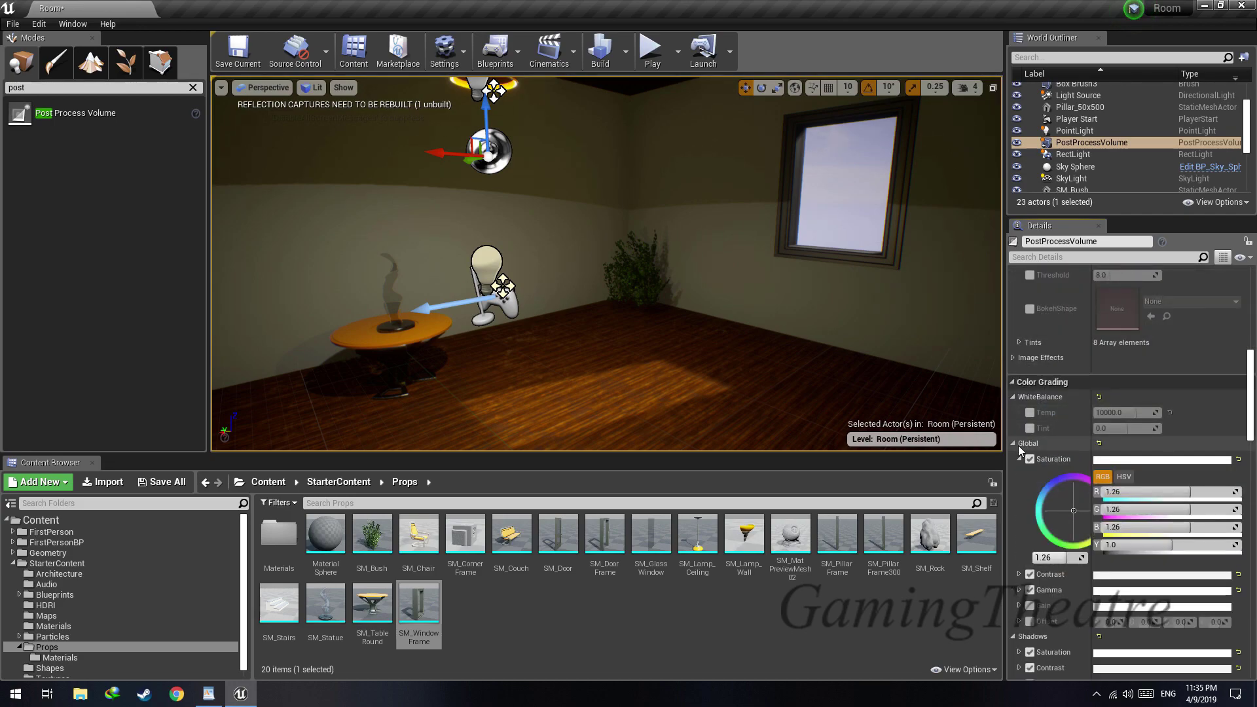
left_click(1015, 444)
left_click(1012, 459)
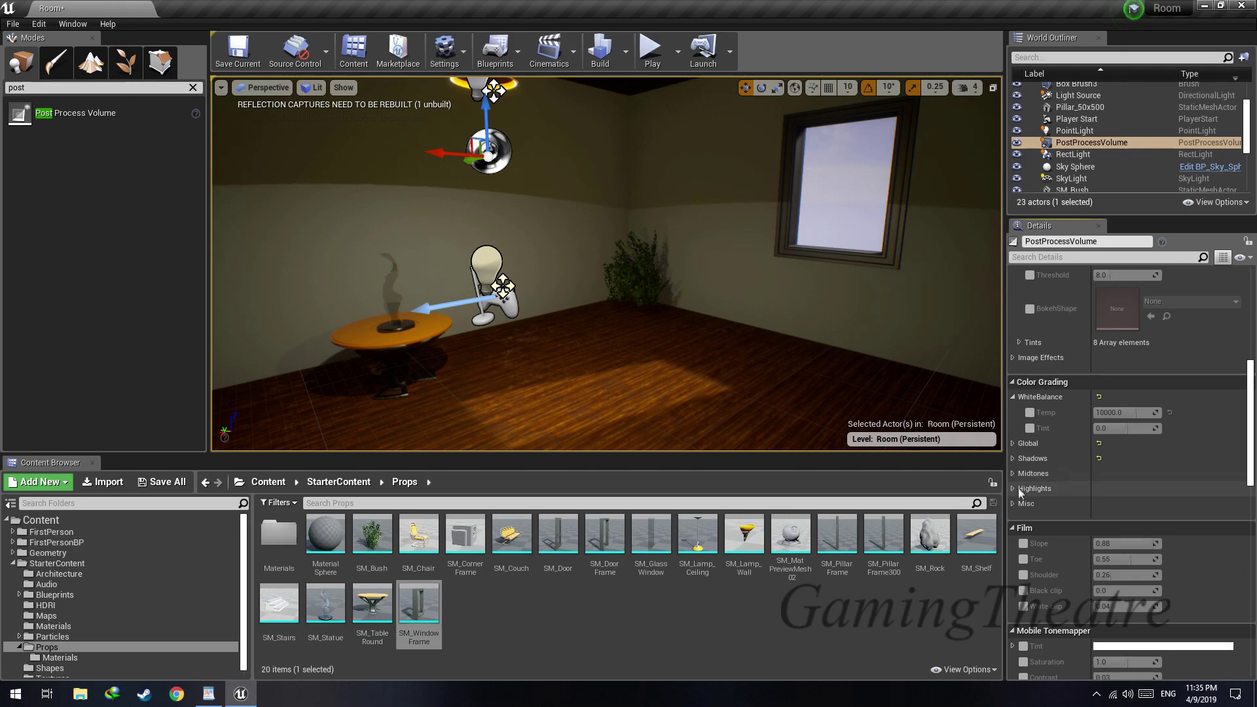
left_click(1013, 503)
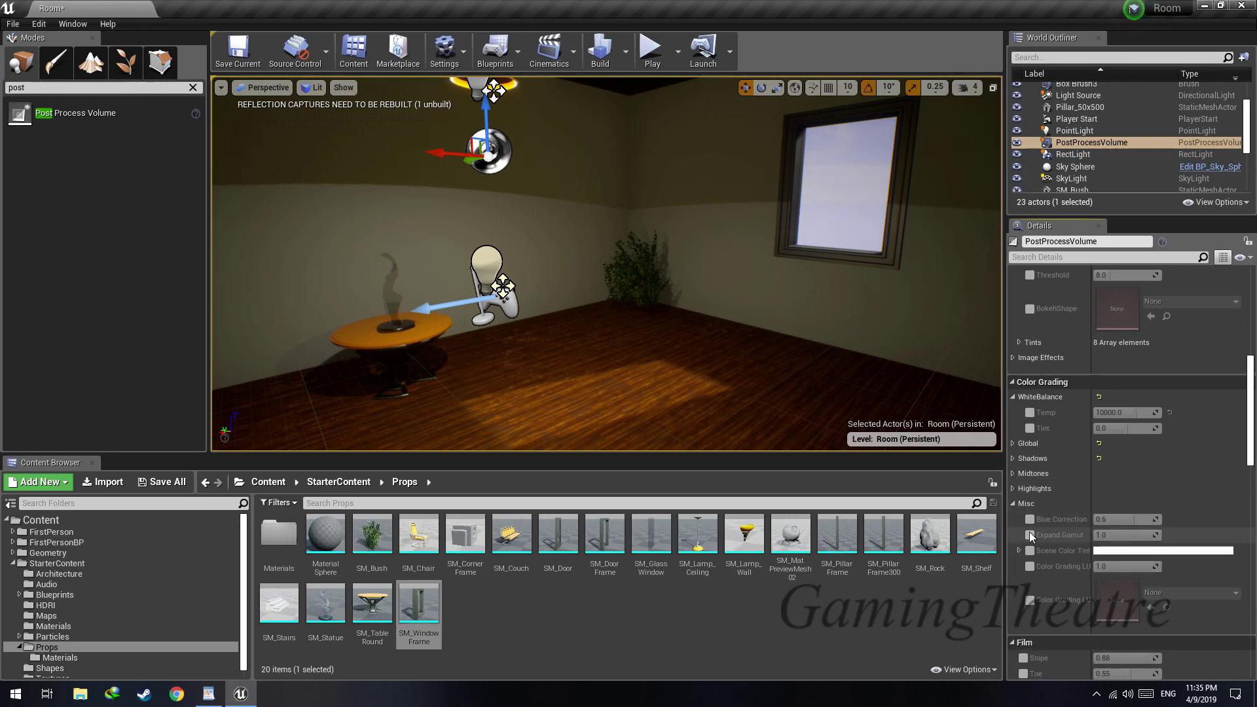
left_click(1030, 567)
right_click_drag(812, 367, 772, 357)
left_click(1013, 503)
Enable the film slope, compare the room with it on and off, and set it to 1.0
left_click(1024, 543)
mouse_move(1143, 544)
left_mouse_down()
mouse_move(1159, 544)
mouse_move(1098, 544)
mouse_move(1163, 544)
left_mouse_up()
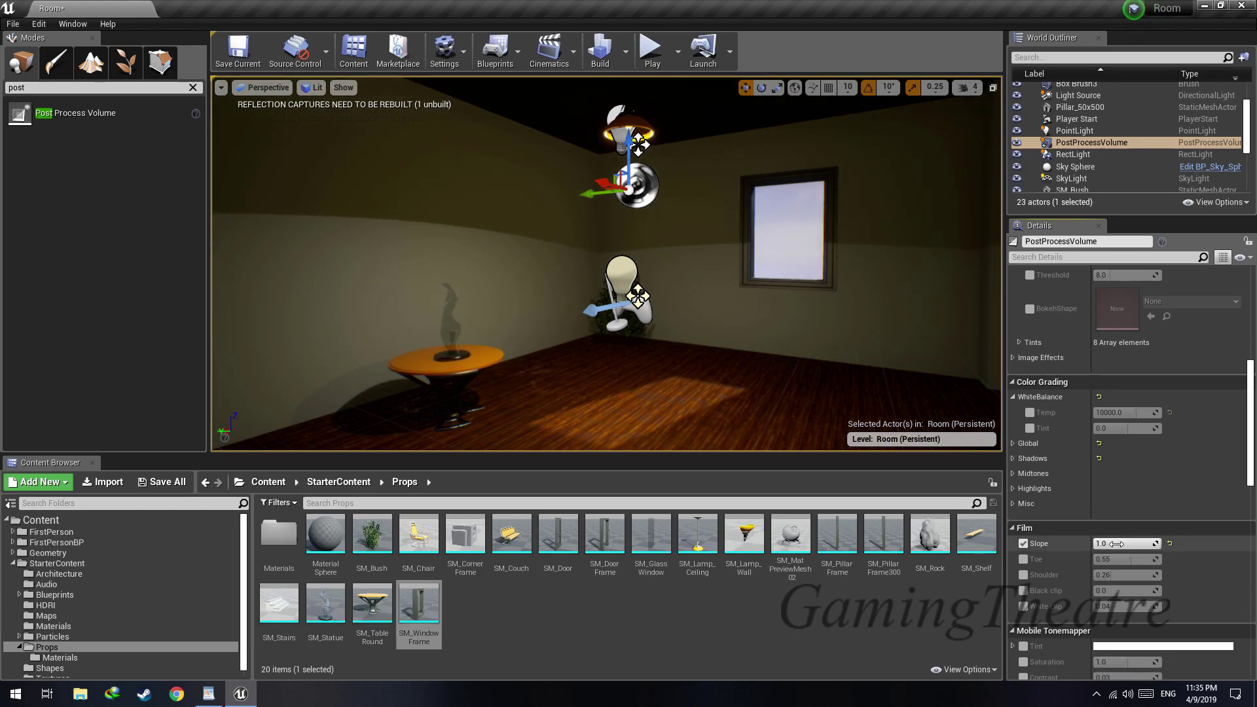
left_click(1024, 544)
left_click(1024, 544)
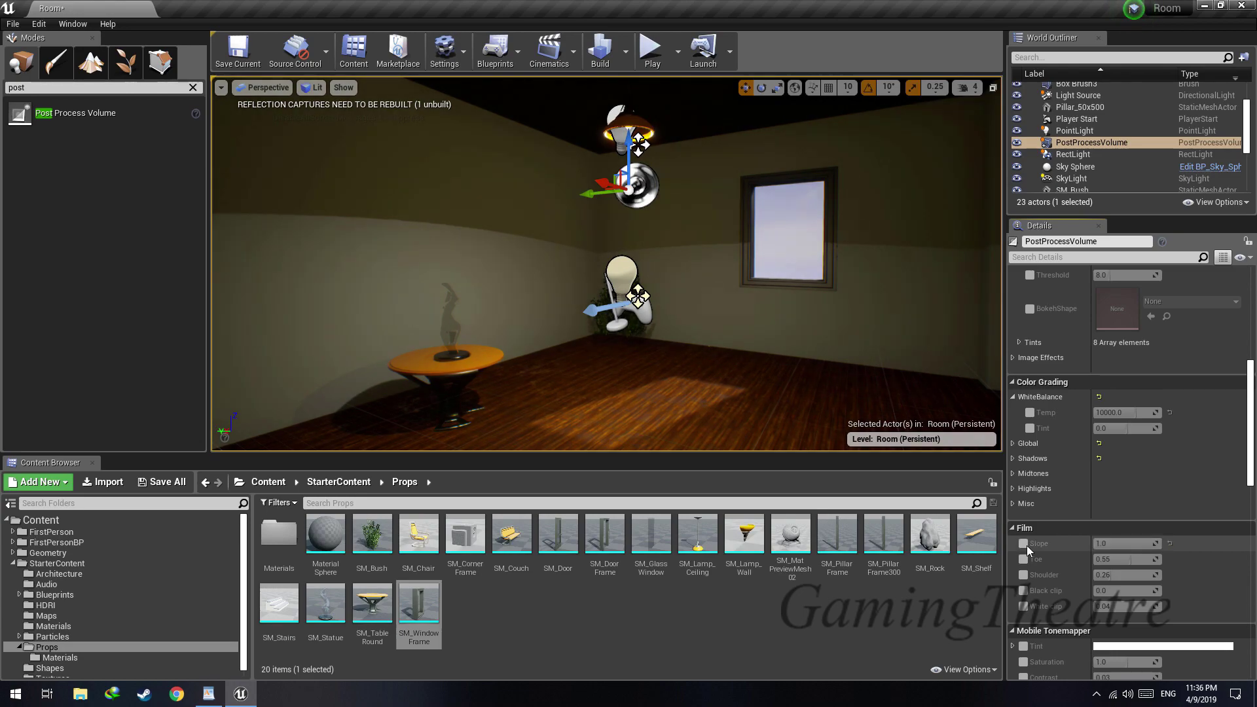
right_click_drag(606, 263, 589, 264)
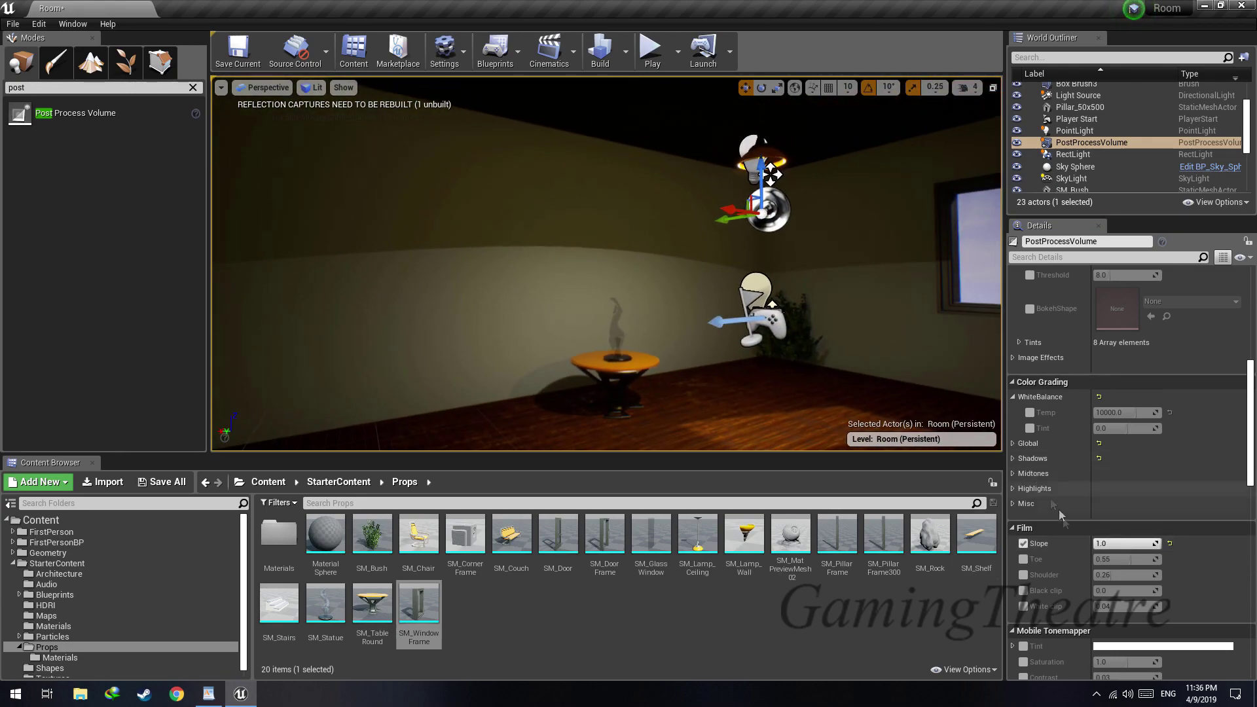
Try the film toe at about 0.61 and disable it again
left_click(1024, 559)
left_click_drag(1126, 559, 1121, 559)
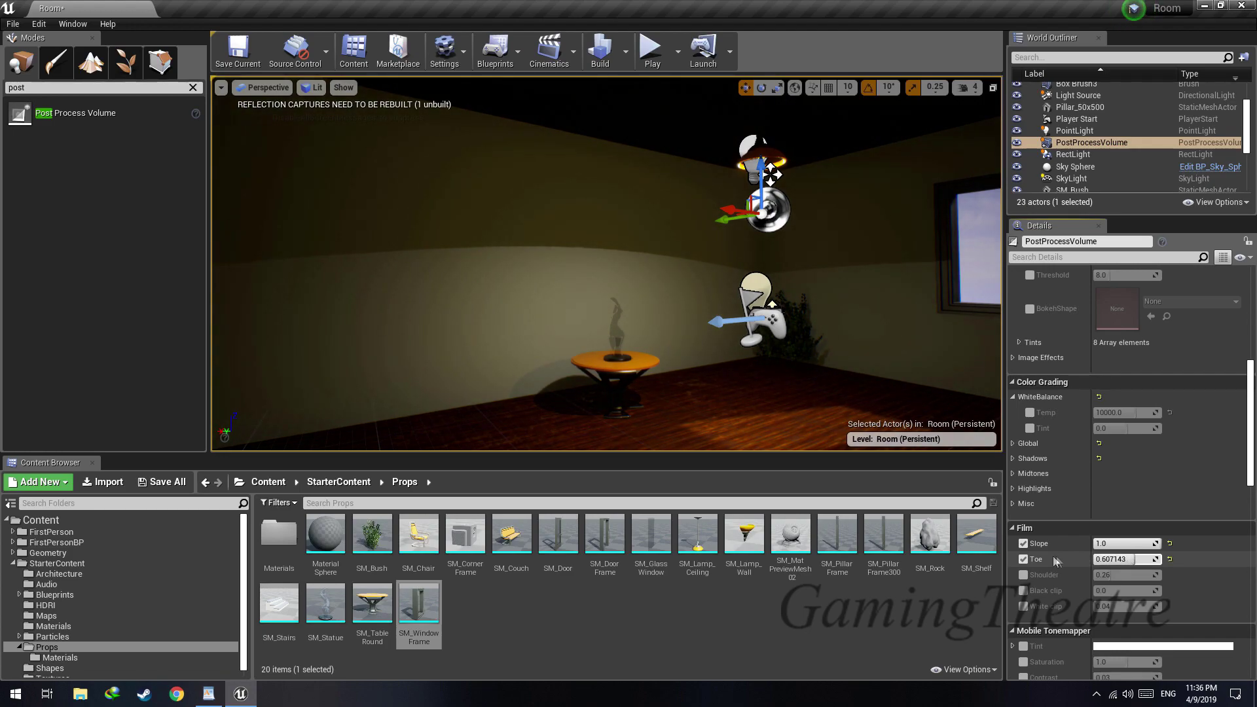
left_click(1024, 560)
Try the film shoulder at 0.0 and at 1.0 while viewing the room
left_click(1023, 575)
left_click_drag(1101, 576, 1093, 576)
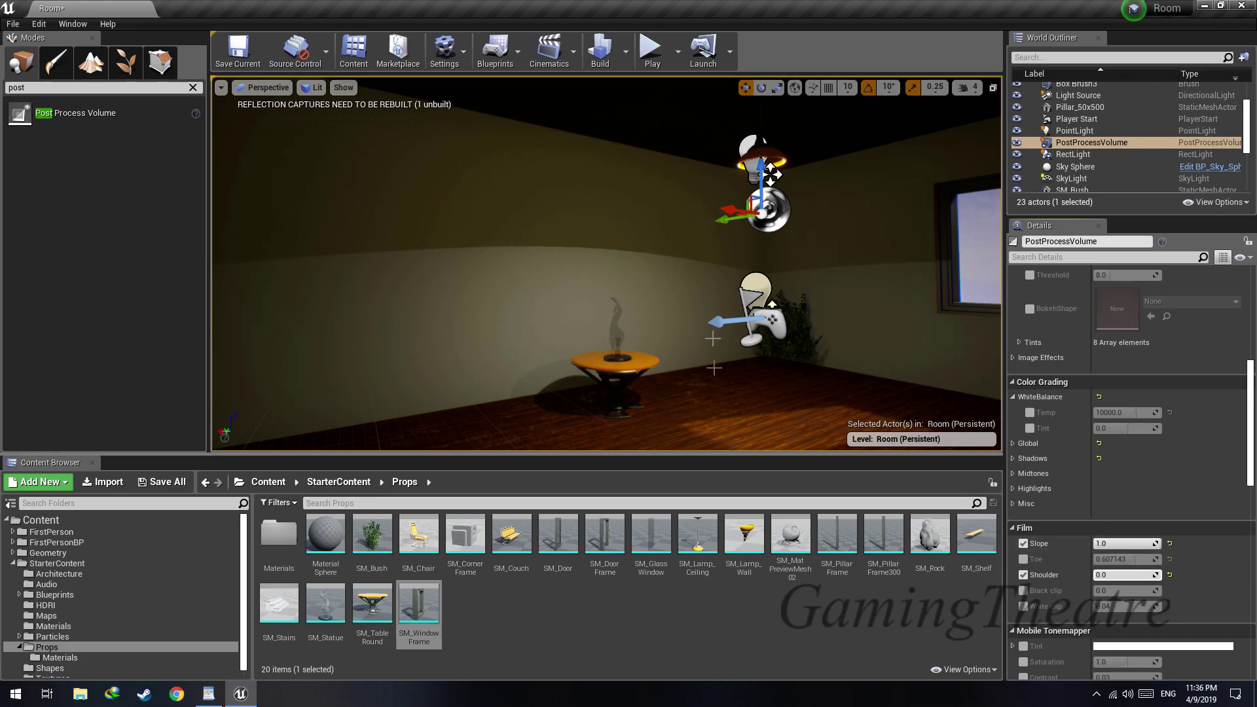
right_click_drag(648, 303, 640, 307)
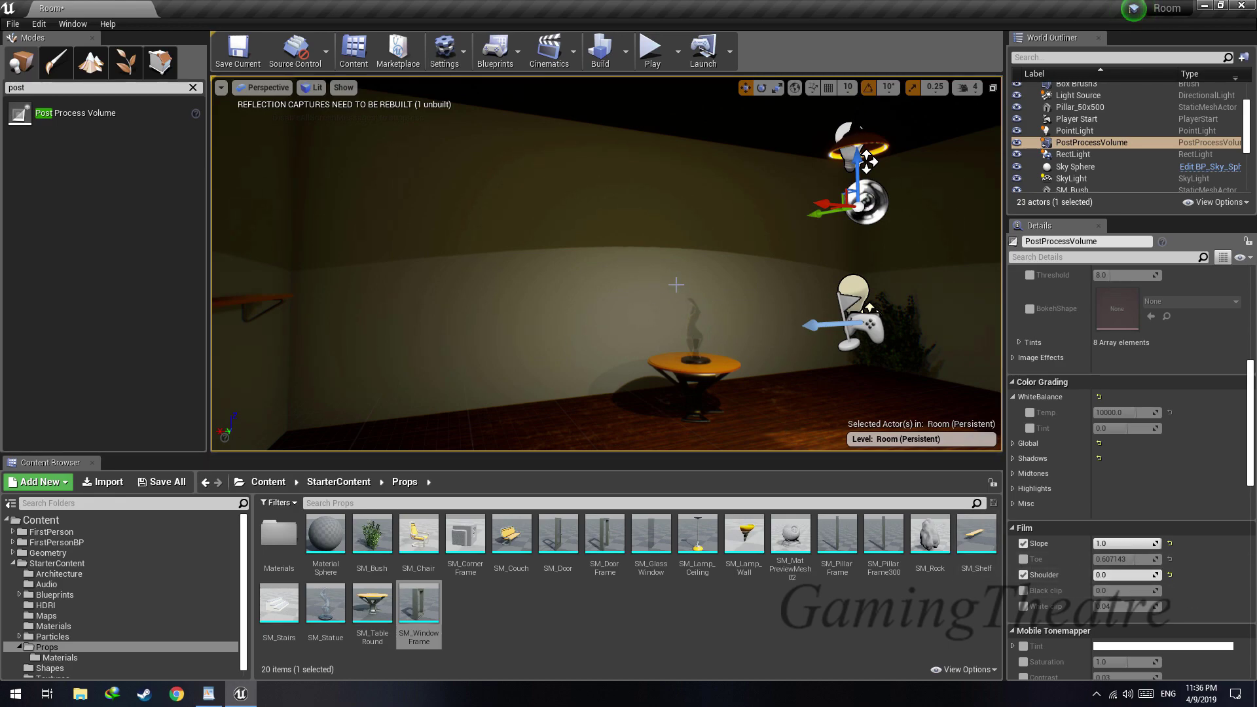
left_click_drag(1116, 576, 1160, 576)
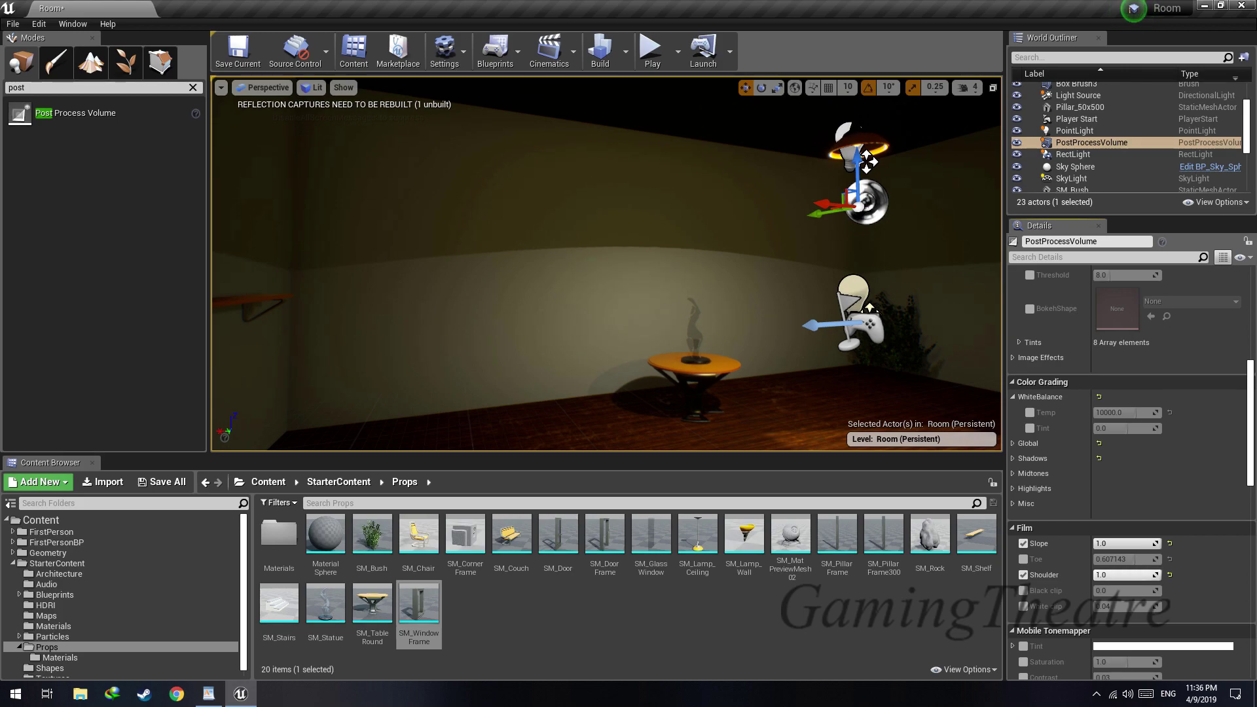
Try the film black clip and high and low white clip amounts, leaving both overrides disabled
mouse_move(1104, 592)
left_mouse_down()
mouse_move(1168, 591)
mouse_move(1097, 591)
left_mouse_up()
left_click(1024, 590)
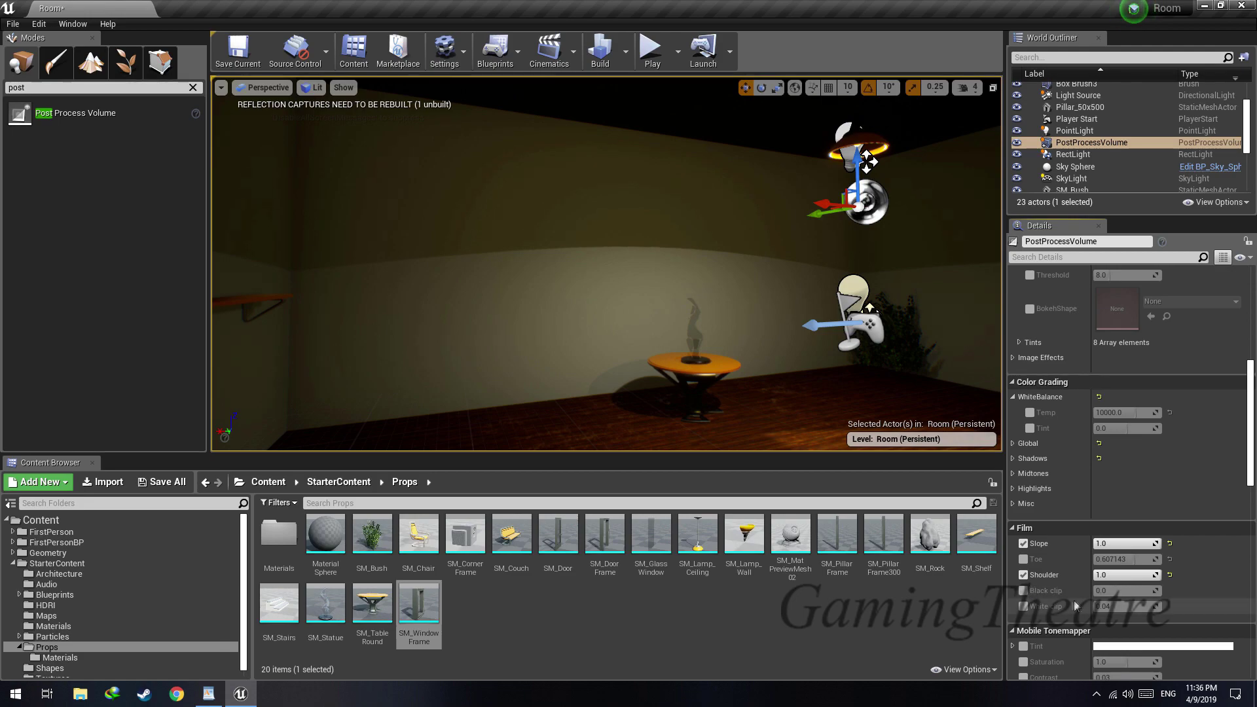
left_click_drag(1106, 606, 1158, 607)
right_click_drag(696, 380, 855, 387)
left_click_drag(1145, 606, 1097, 606)
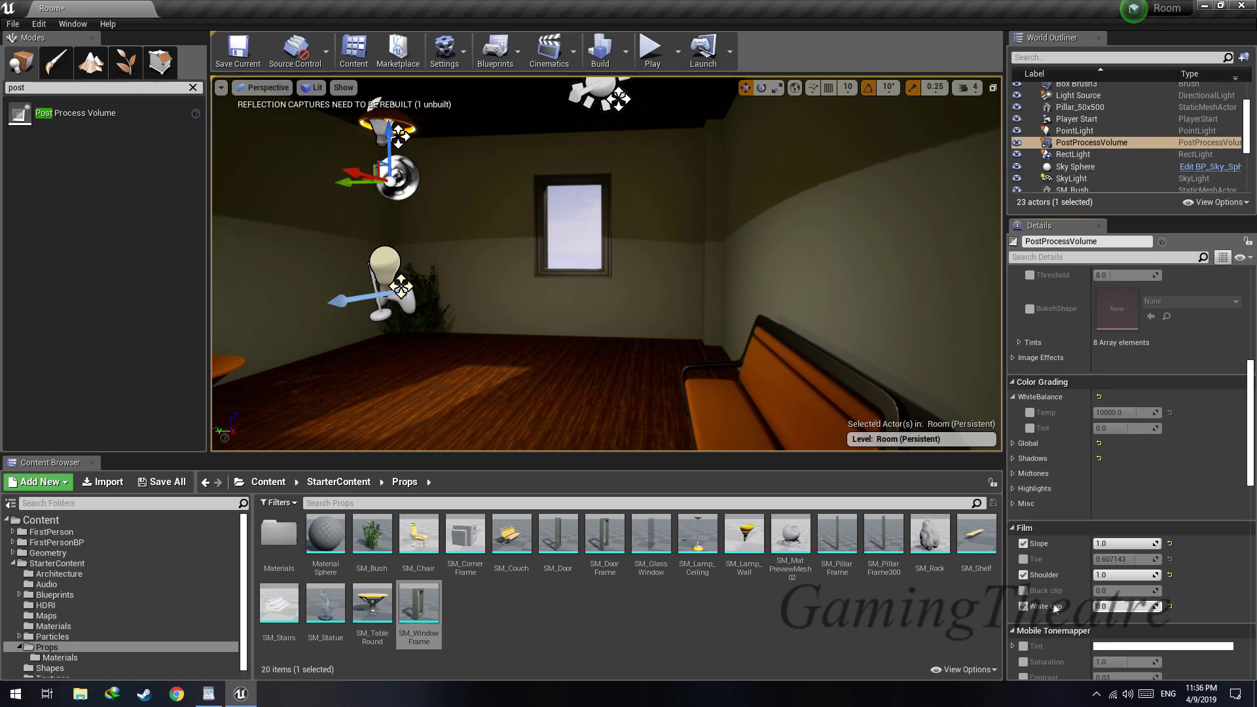
left_click(1024, 606)
Enable the ambient occlusion intensity in the rendering features and set it to 1.0
scroll(1025, 584, "down", 5)
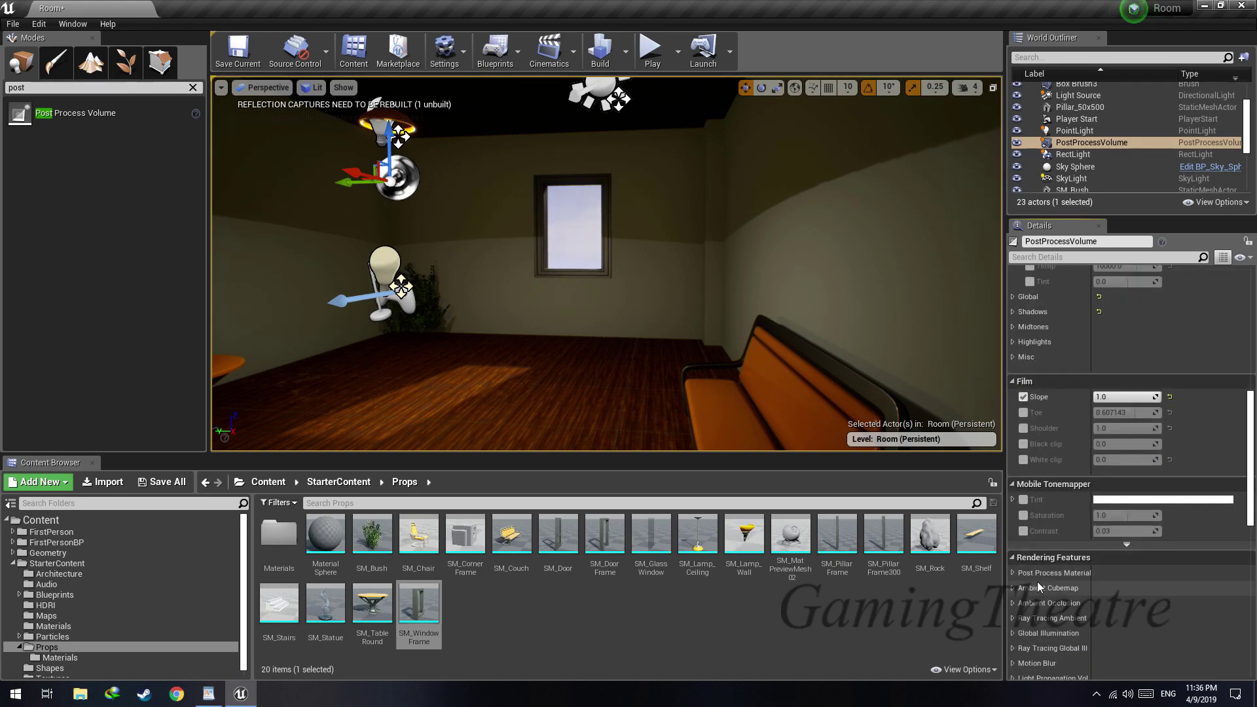
left_click(1013, 509)
left_click(1013, 509)
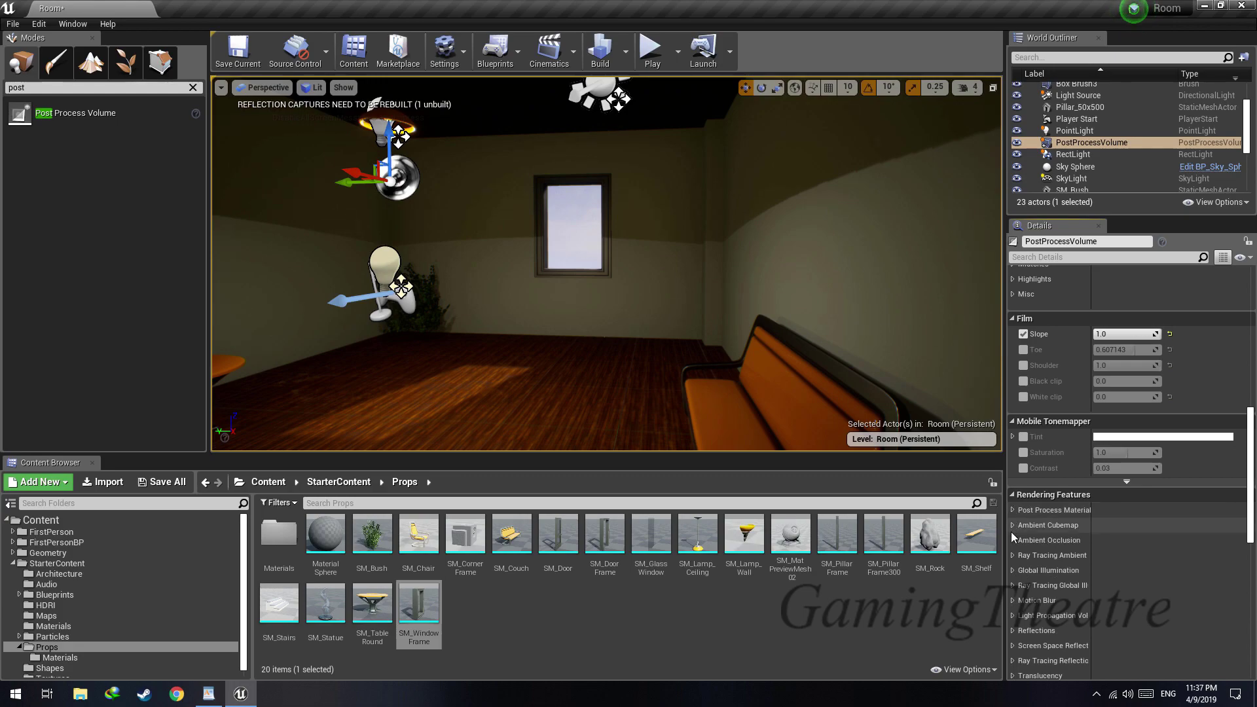
scroll(1011, 532, "down", 2)
left_click(1012, 477)
left_click(1030, 493)
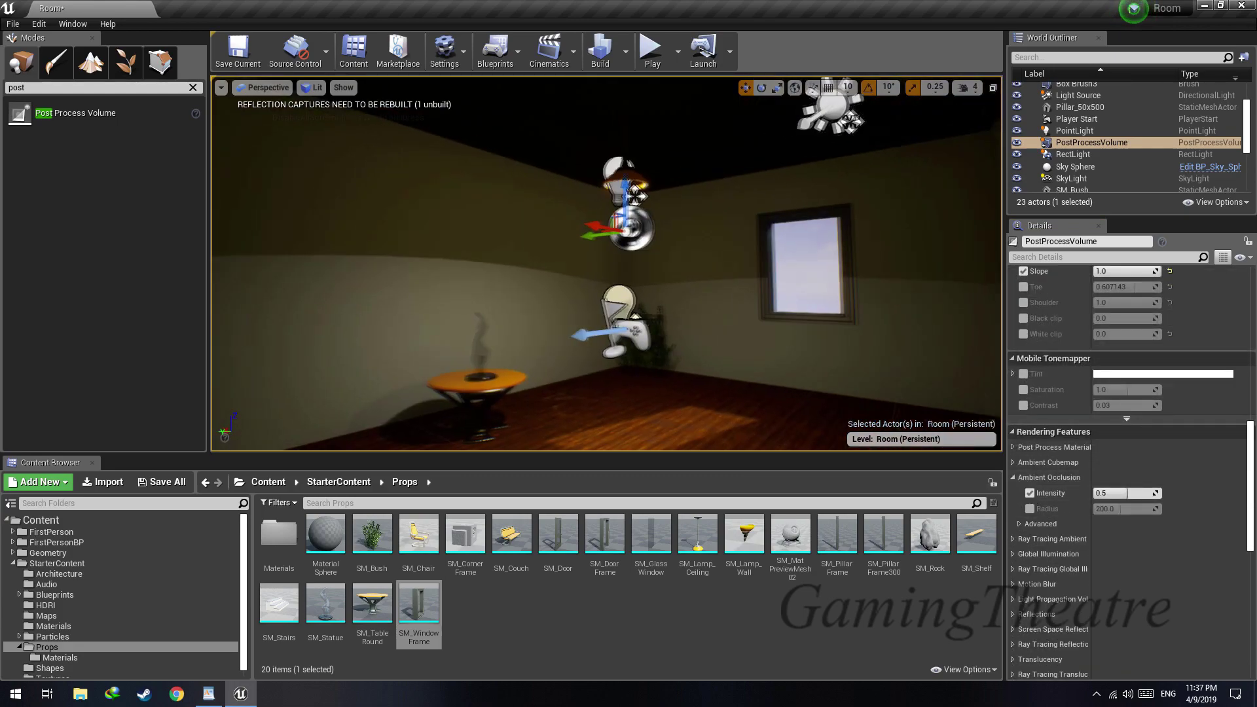
left_click_drag(1125, 500, 1160, 500)
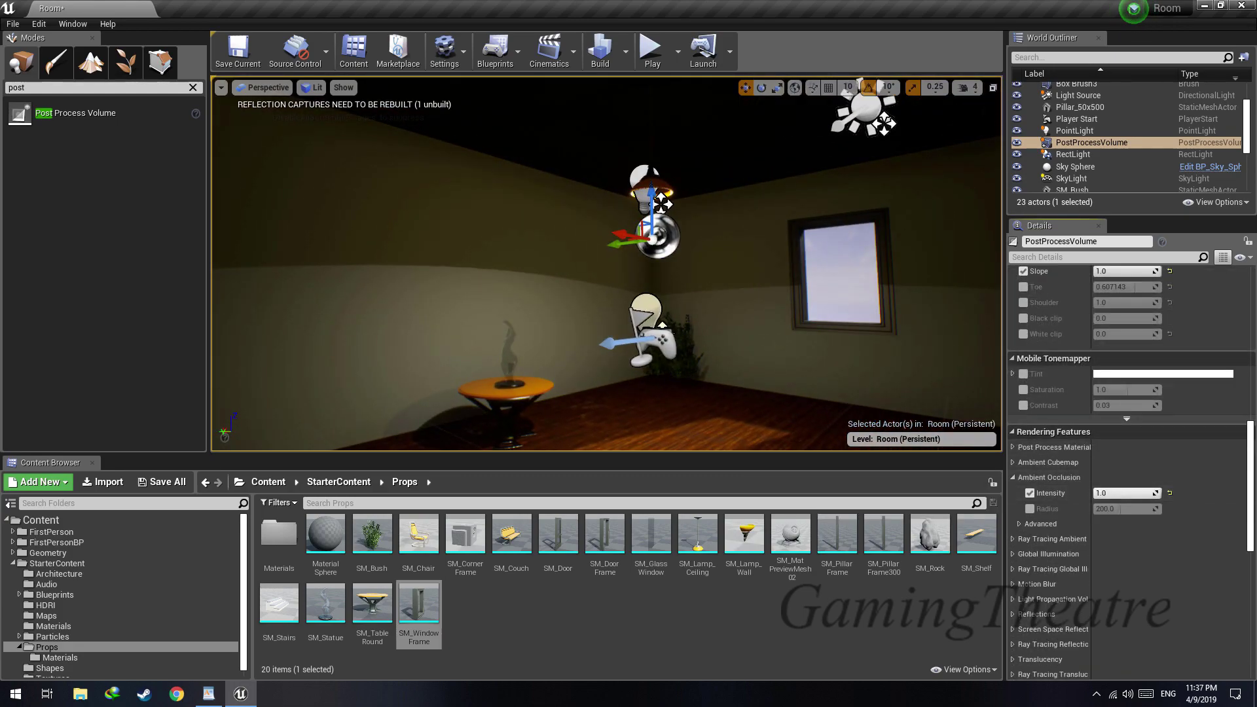
left_click(1013, 477)
Look through the Global Illumination, Ray Tracing Global Illumination, Motion Blur, Light Propagation Volume and Reflections settings
left_click(1012, 507)
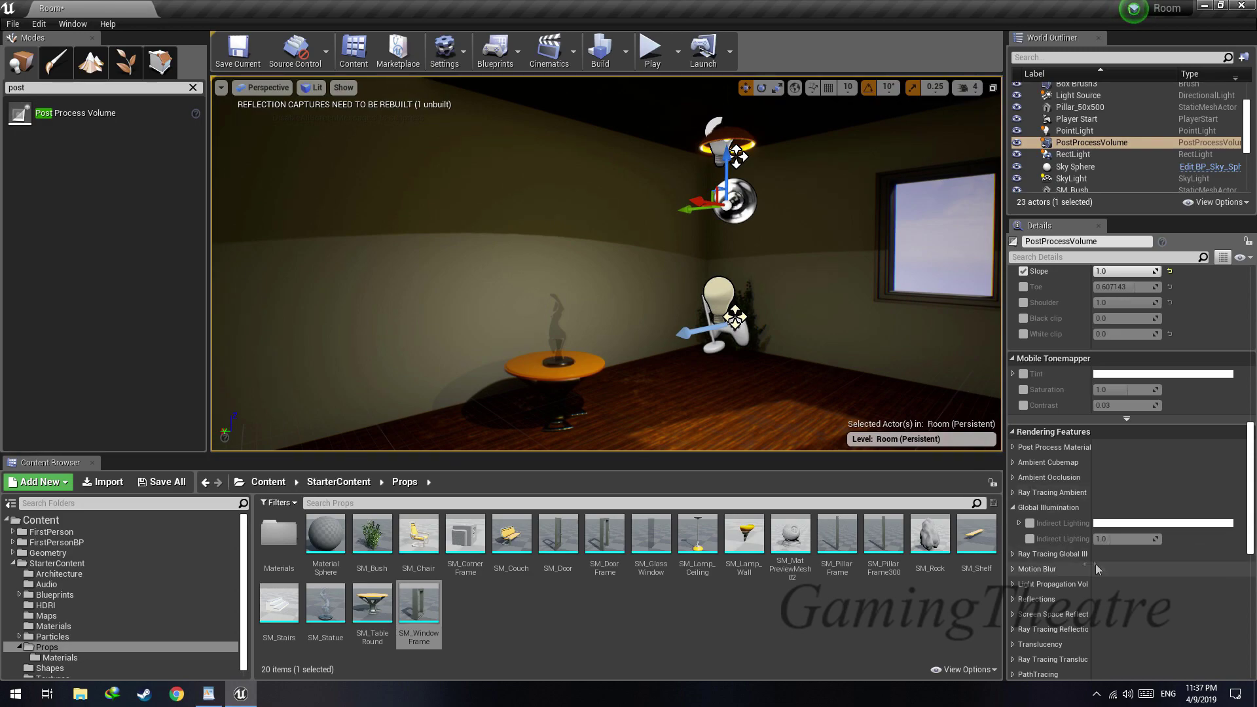
left_click(1014, 508)
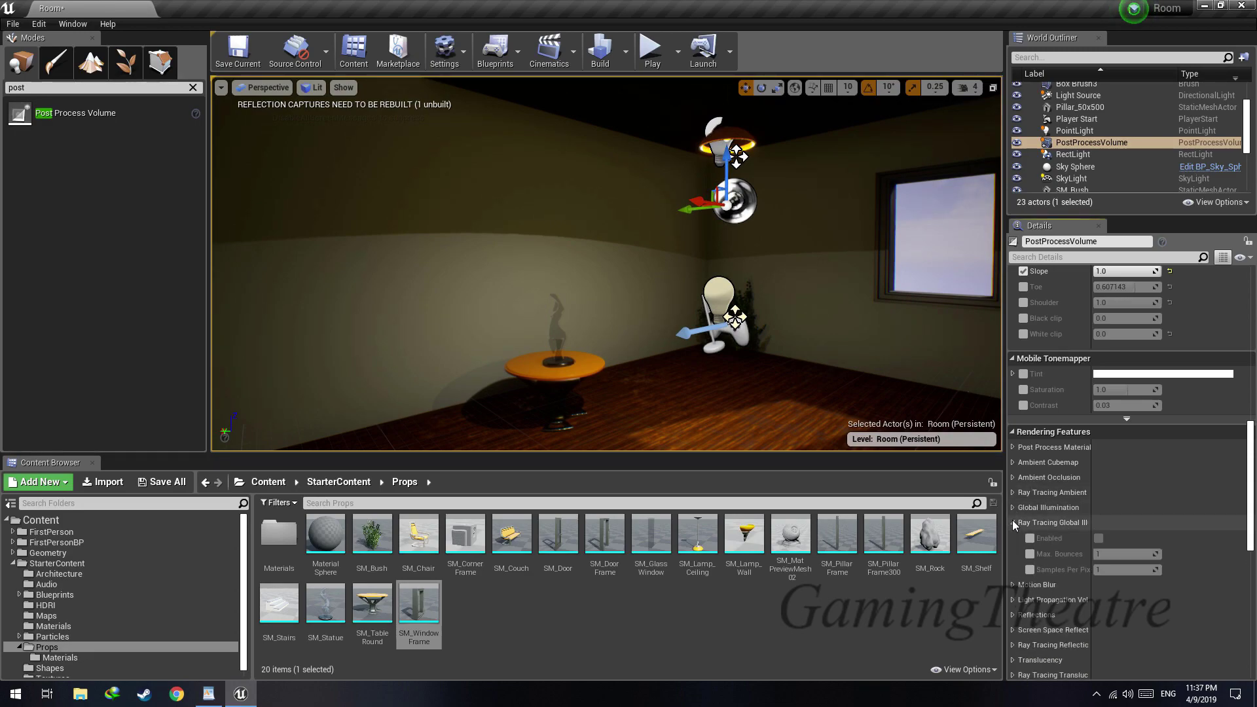
left_click(1014, 539)
left_click(1012, 538)
left_click(1013, 554)
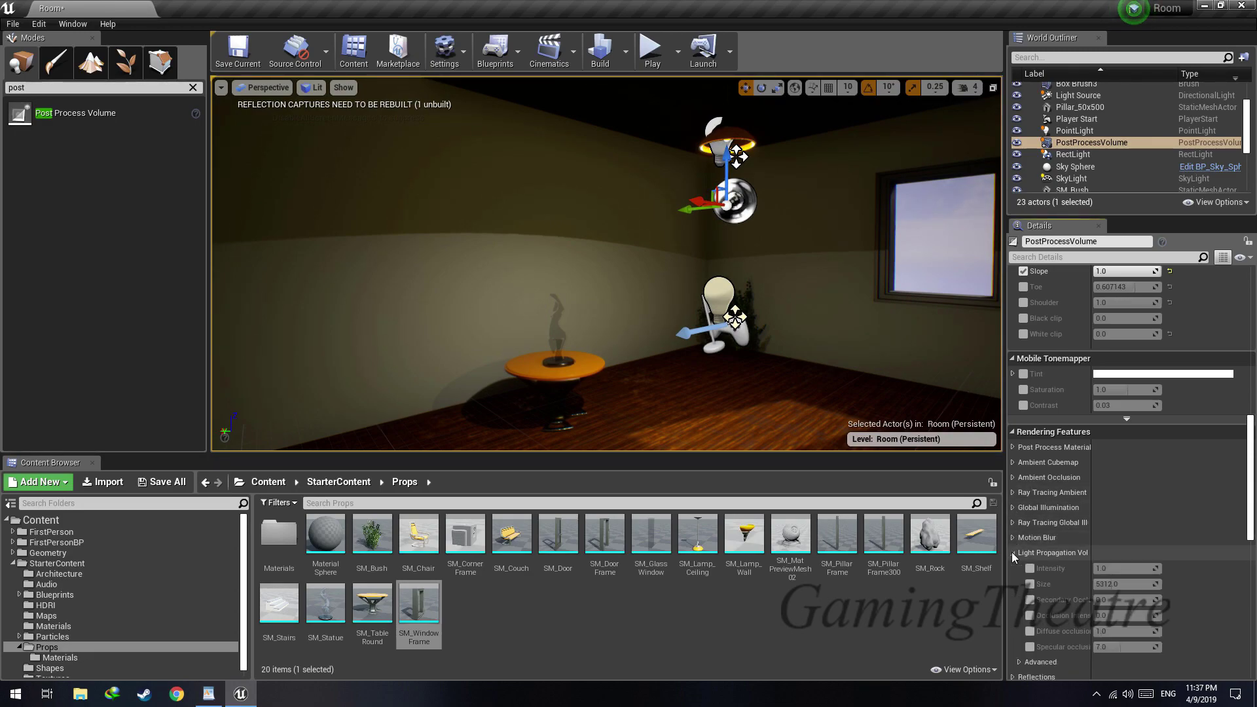
left_click(1013, 554)
left_click(1013, 569)
left_click(1039, 583)
left_click(1120, 595)
left_click(1017, 568)
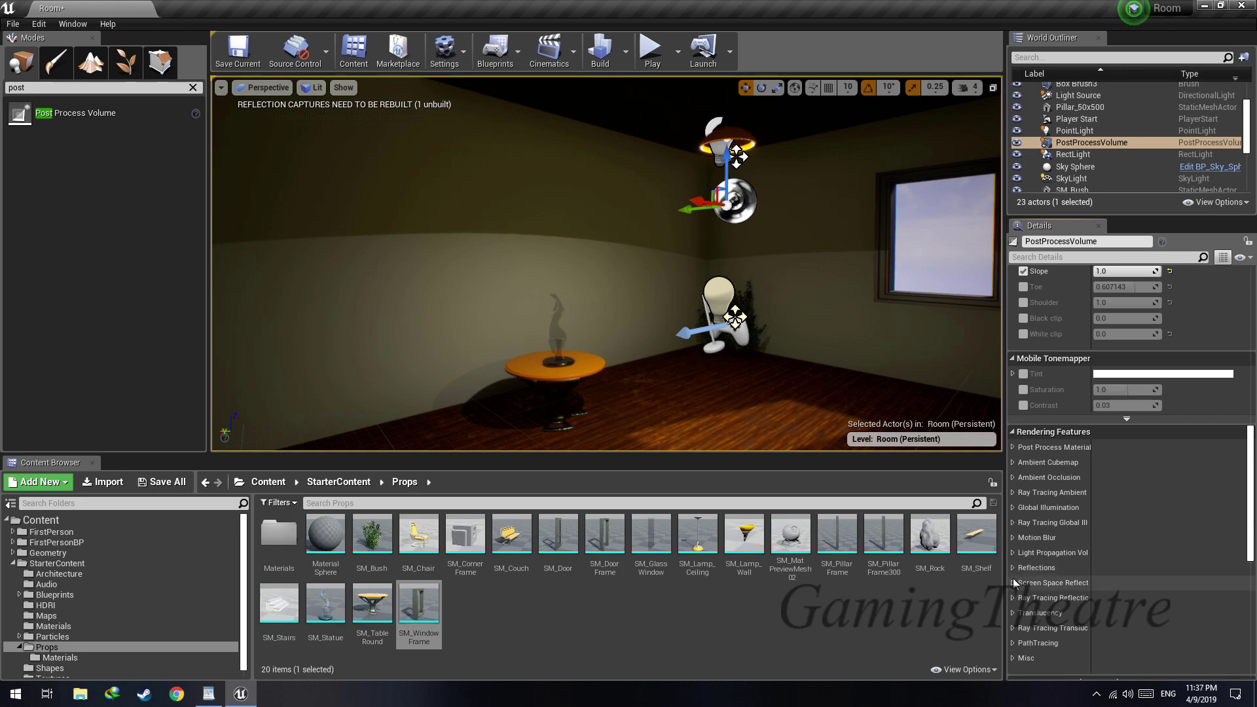
Enable the screen space reflections intensity and quality, with both set to 100
left_click(1013, 583)
left_click(1030, 614)
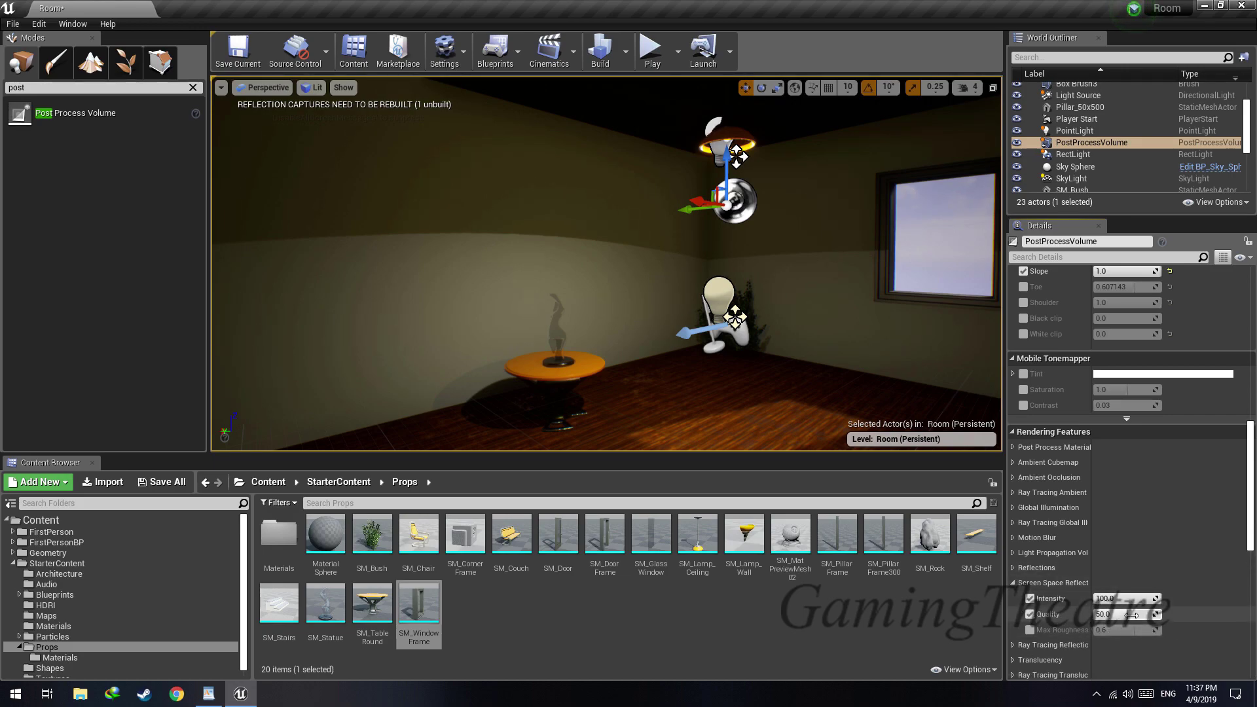
left_click(1030, 598)
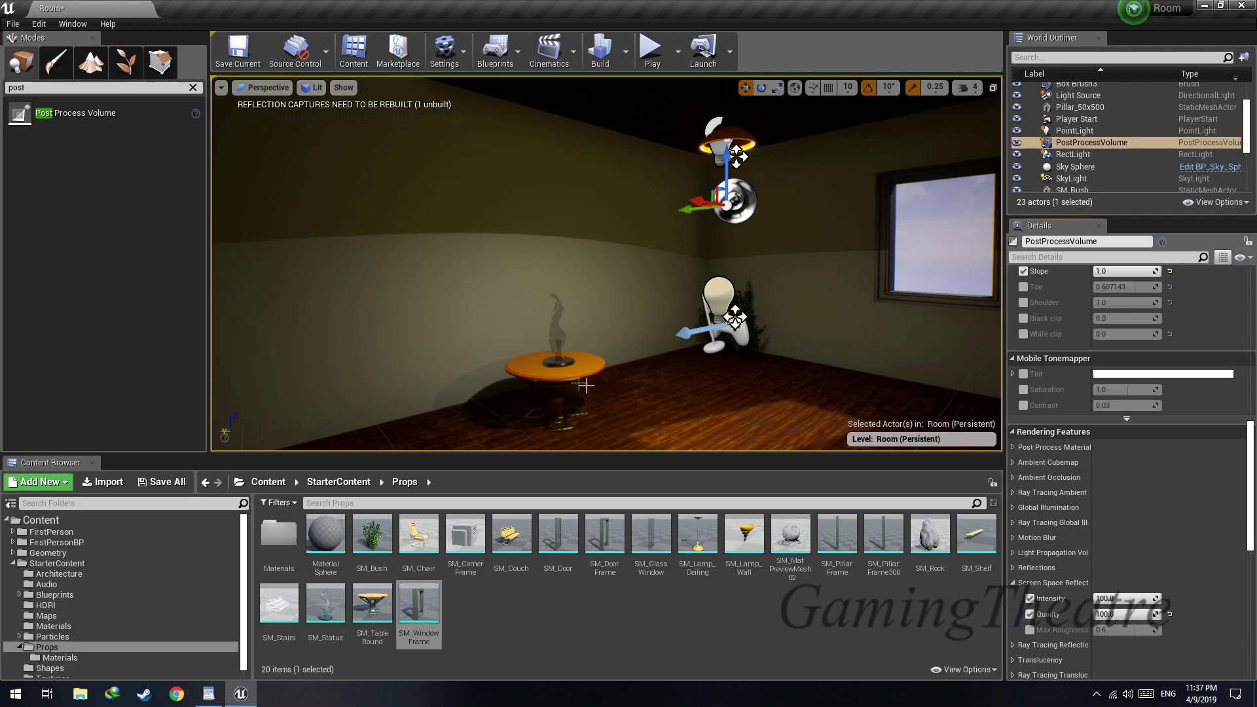
right_click_drag(606, 262, 602, 273)
Compare the round table's floor reflection with different screen space reflection qualities, ending with the quality at 100
left_click(1031, 616)
left_click(1030, 616)
left_click(1031, 616)
left_click(1031, 616)
left_click(1030, 616)
left_click(1031, 616)
mouse_move(694, 288)
right_mouse_down()
mouse_move(688, 351)
mouse_move(680, 295)
right_mouse_up()
key("w")
key("s")
key("w")
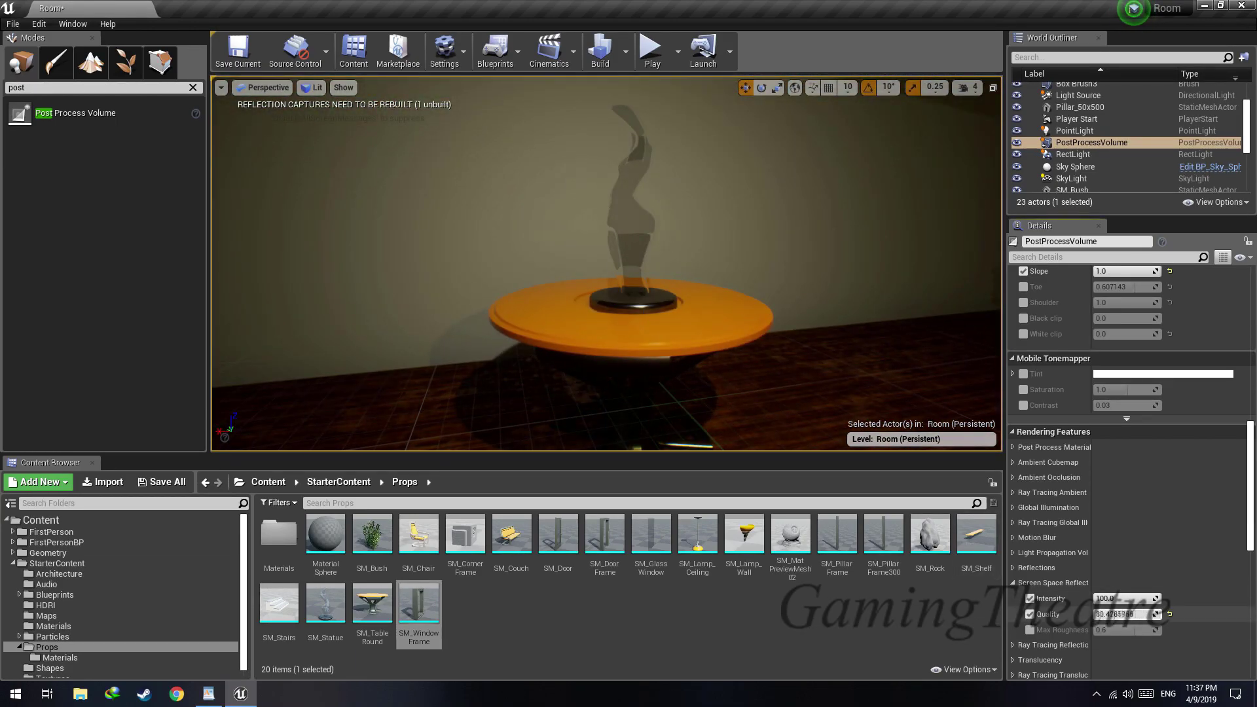
Check the PathTracing options and the post process volume settings, and examine the floor reflections around the round table
scroll(1021, 630, "down", 3)
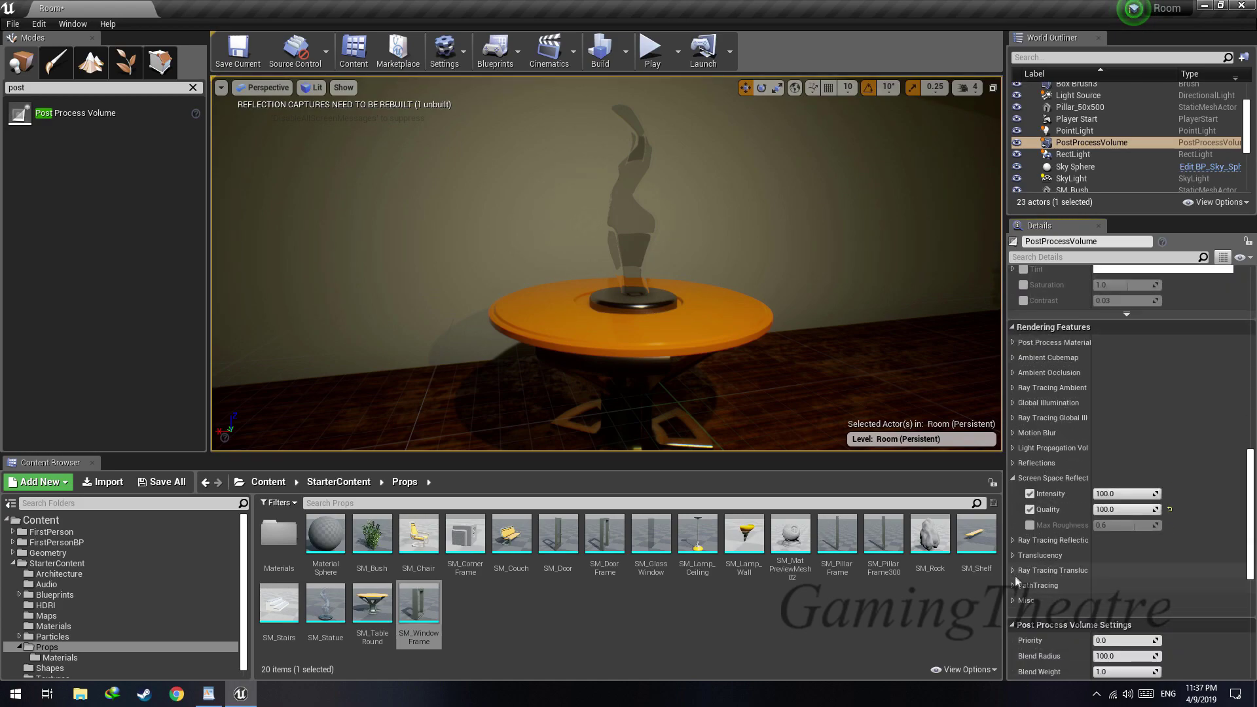
left_click(1015, 586)
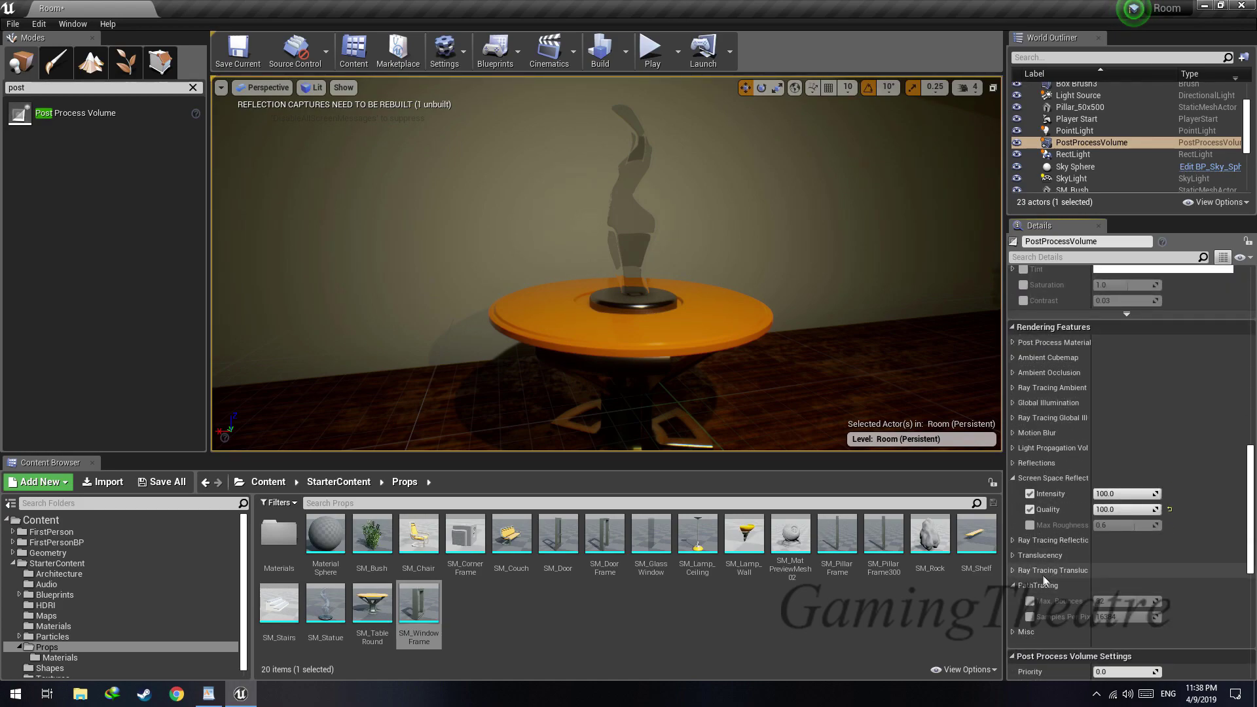
left_click(1014, 587)
scroll(1026, 589, "down", 7)
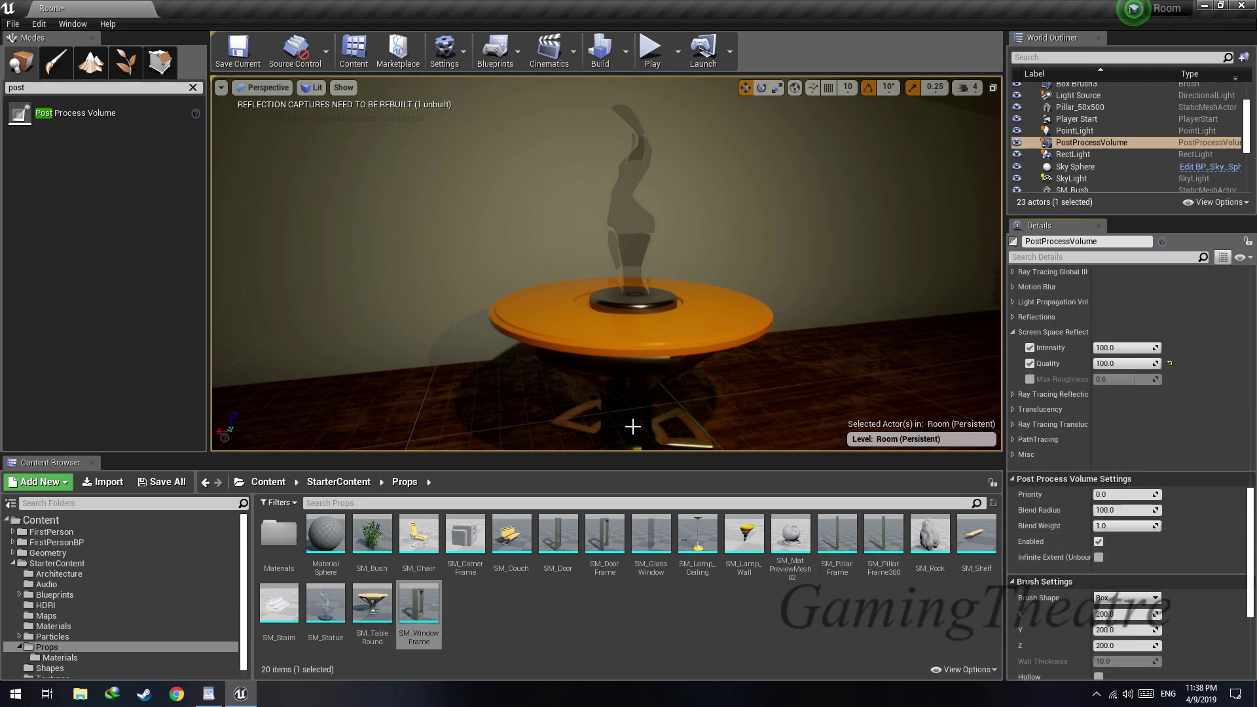
left_click_drag(632, 428, 768, 524)
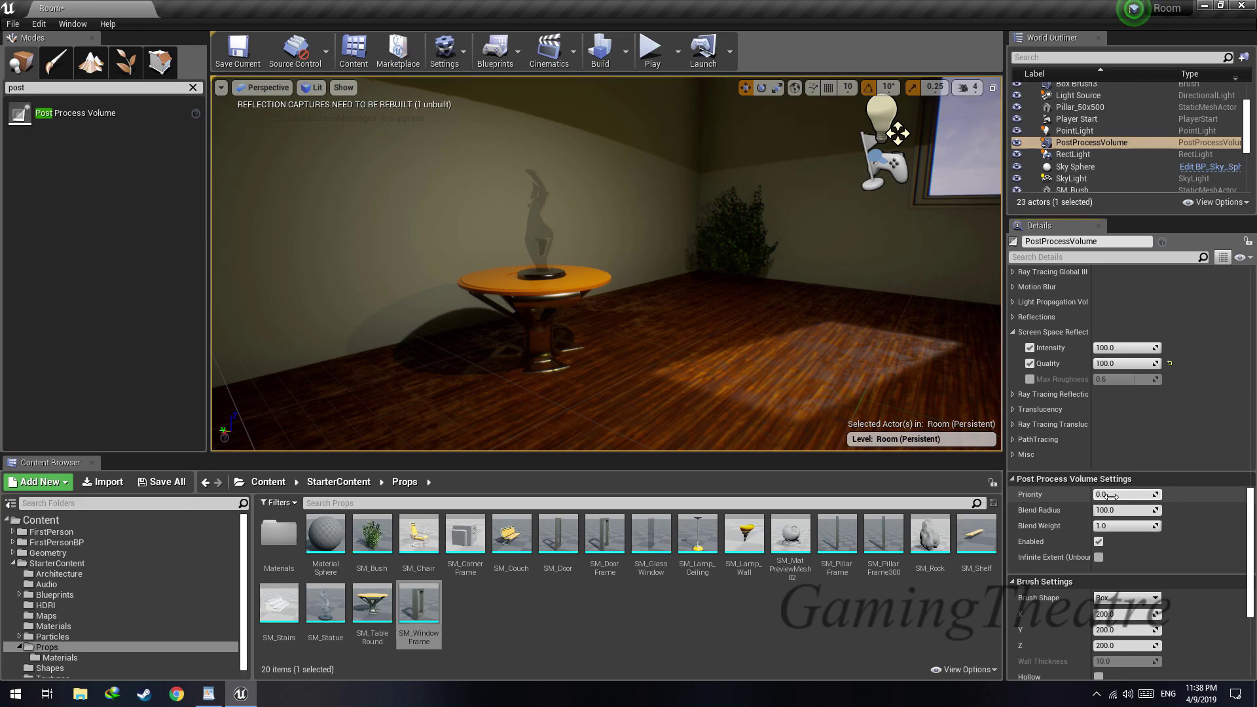
right_click_drag(851, 395, 808, 375)
key("d")
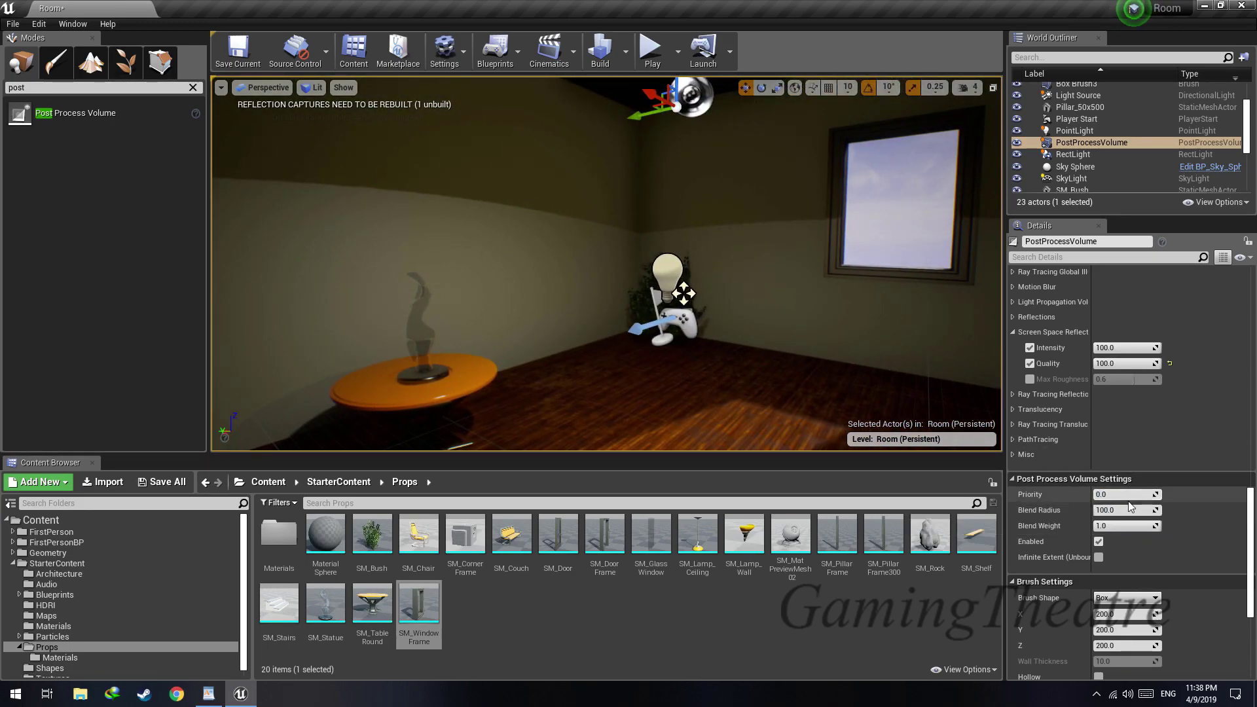
Enable infinite extent for the post process volume and view its effect inside and outside the room
left_click(1199, 495)
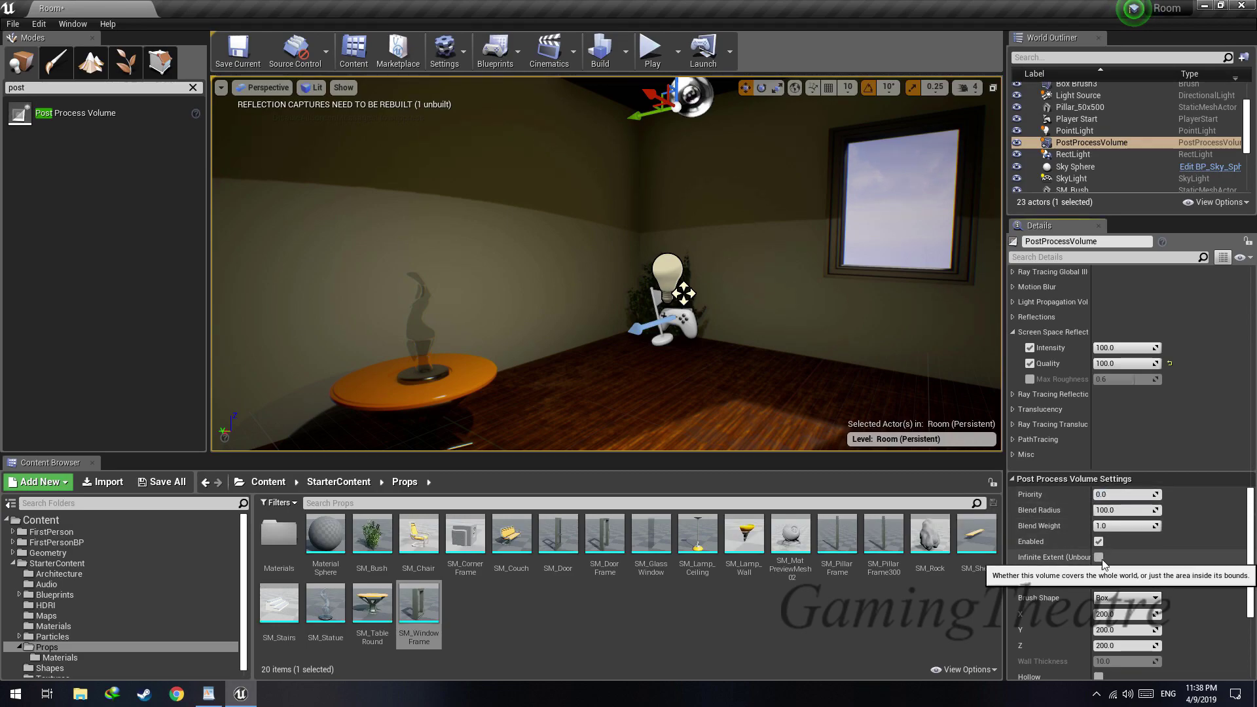
mouse_move(689, 329)
right_mouse_down()
mouse_move(717, 320)
mouse_move(701, 323)
right_mouse_up()
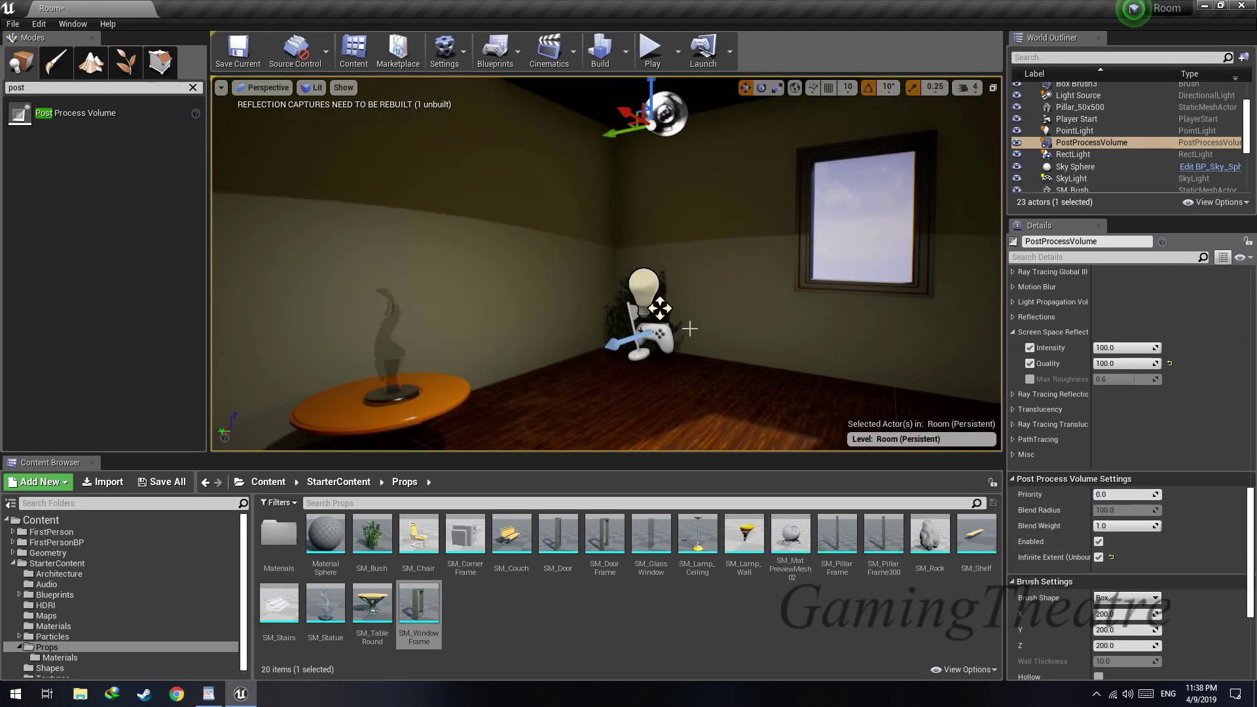
key("w")
right_click_drag(739, 182, 754, 195)
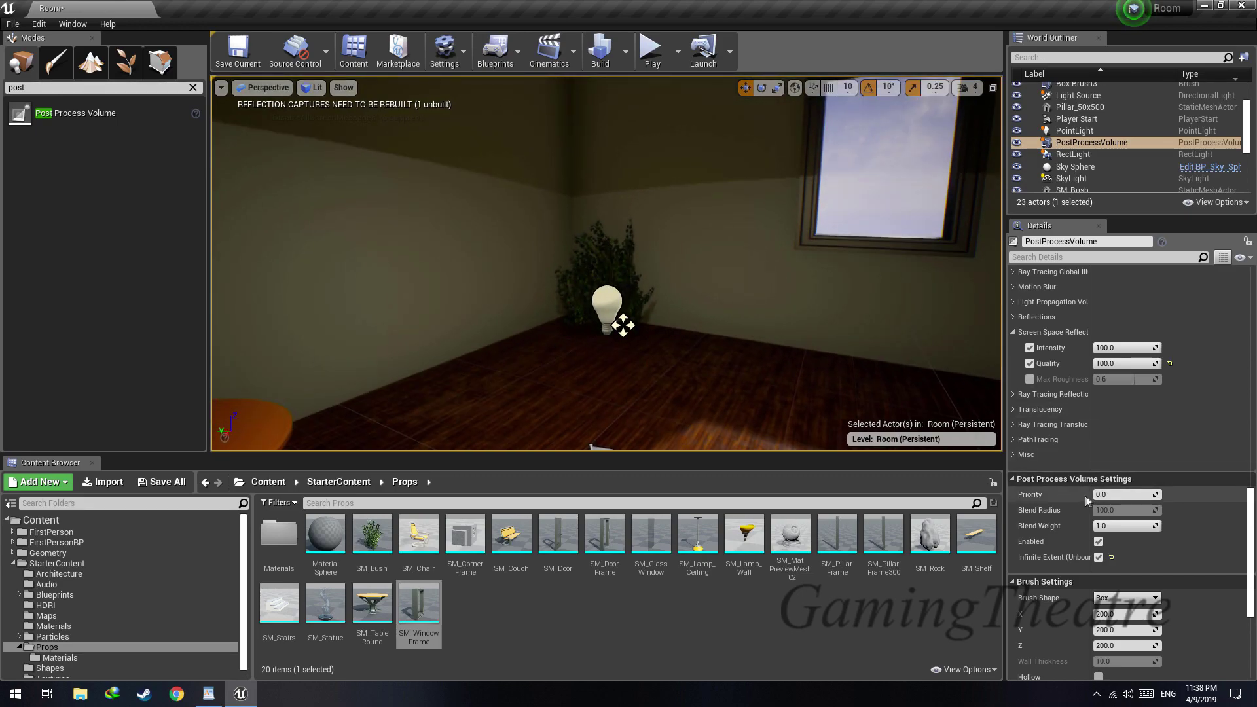
right_click_drag(903, 371, 815, 289)
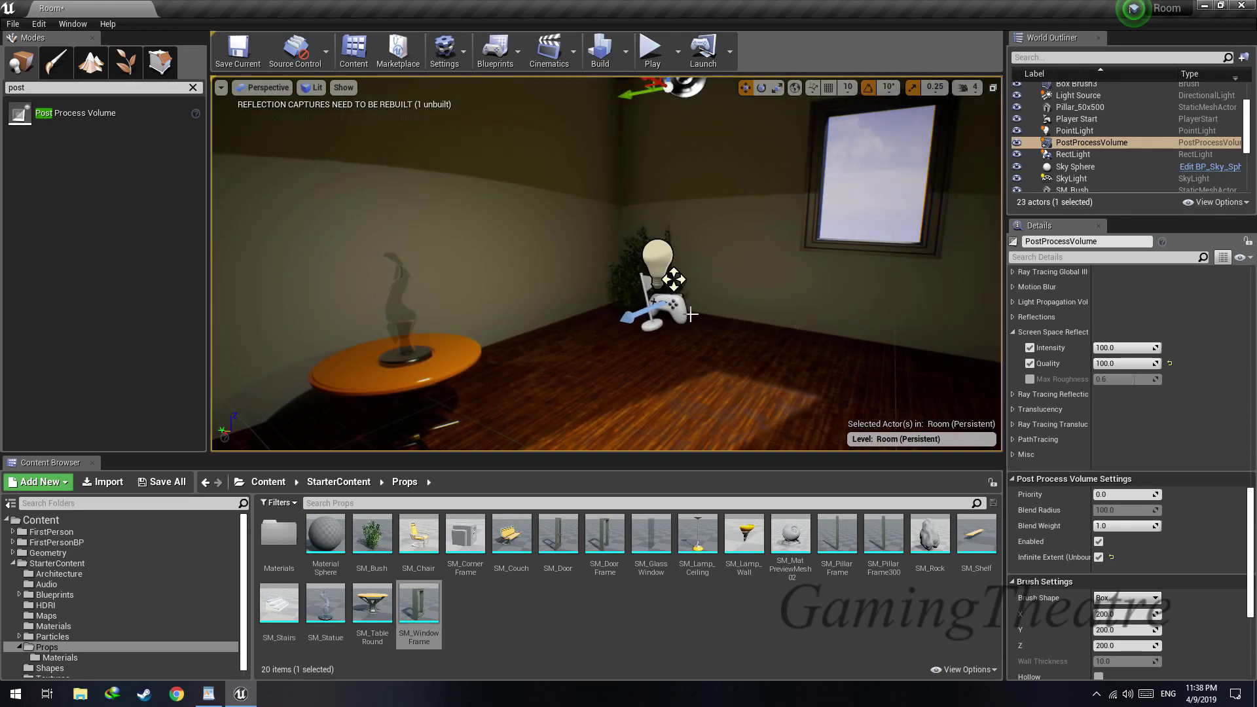
right_click_drag(826, 352, 766, 356)
key("f")
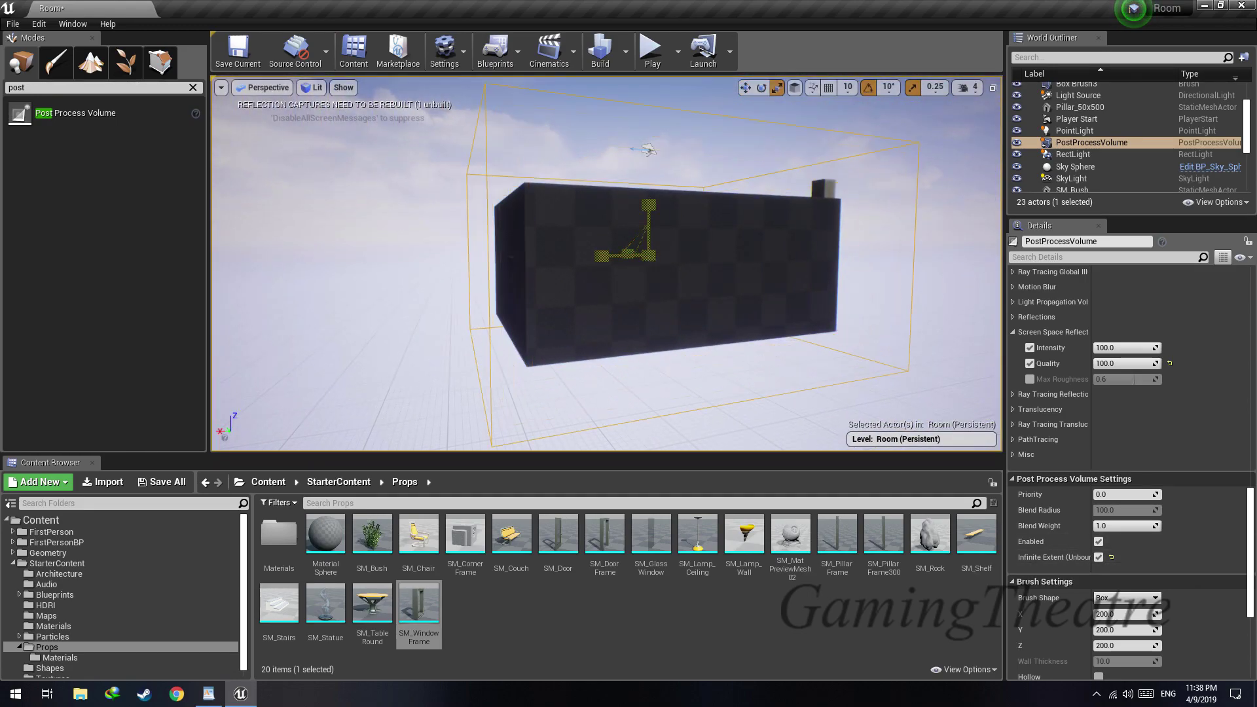
right_click_drag(606, 264, 651, 264)
key("w")
Disable infinite extent and move the view in and out of the volume's bounds to compare the post-process effect
left_click(1098, 557)
right_click_drag(904, 426, 812, 448)
key("w")
key("s")
key("s")
key("w")
key("s")
key("w")
key("s")
key("w")
key("s")
key("w")
key("s")
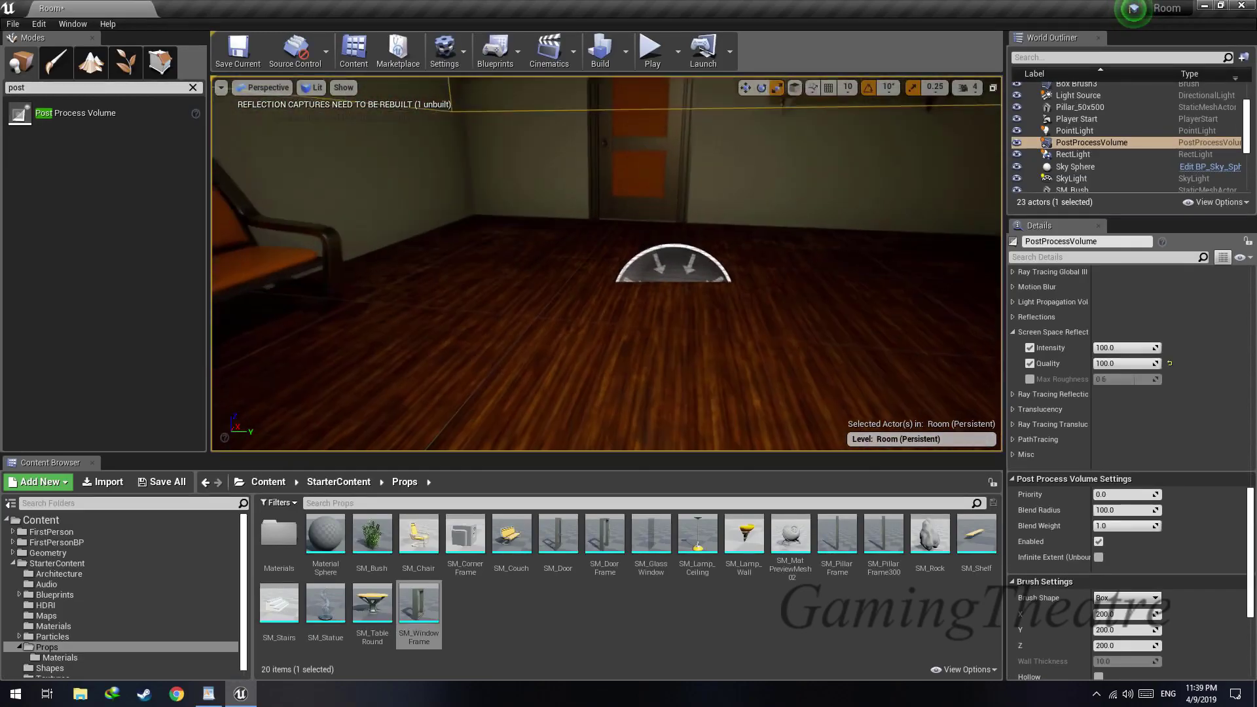
right_click_drag(628, 328, 955, 216)
key("w")
key("s")
key("s")
key("s")
key("w")
key("s")
scroll(1129, 444, "up", 15)
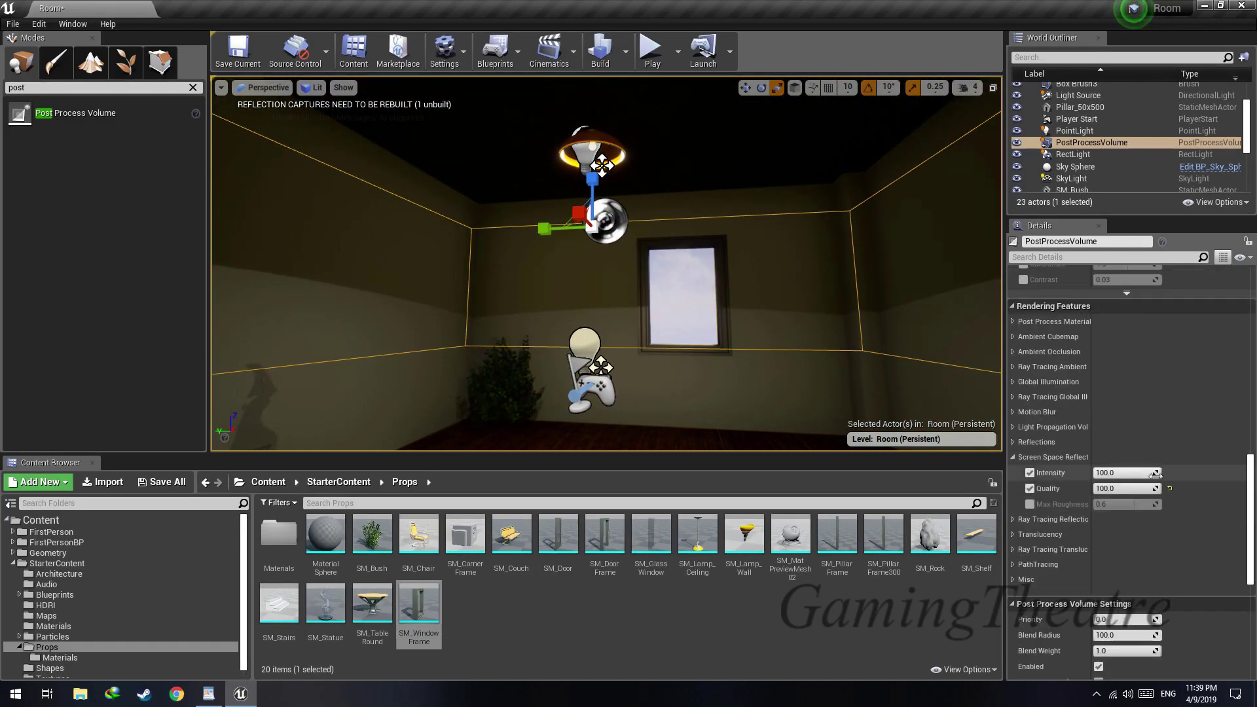
Fly the view back and forth across the post process volume's edge and examine the effect on the walls, window and floor
scroll(1129, 443, "down", 5)
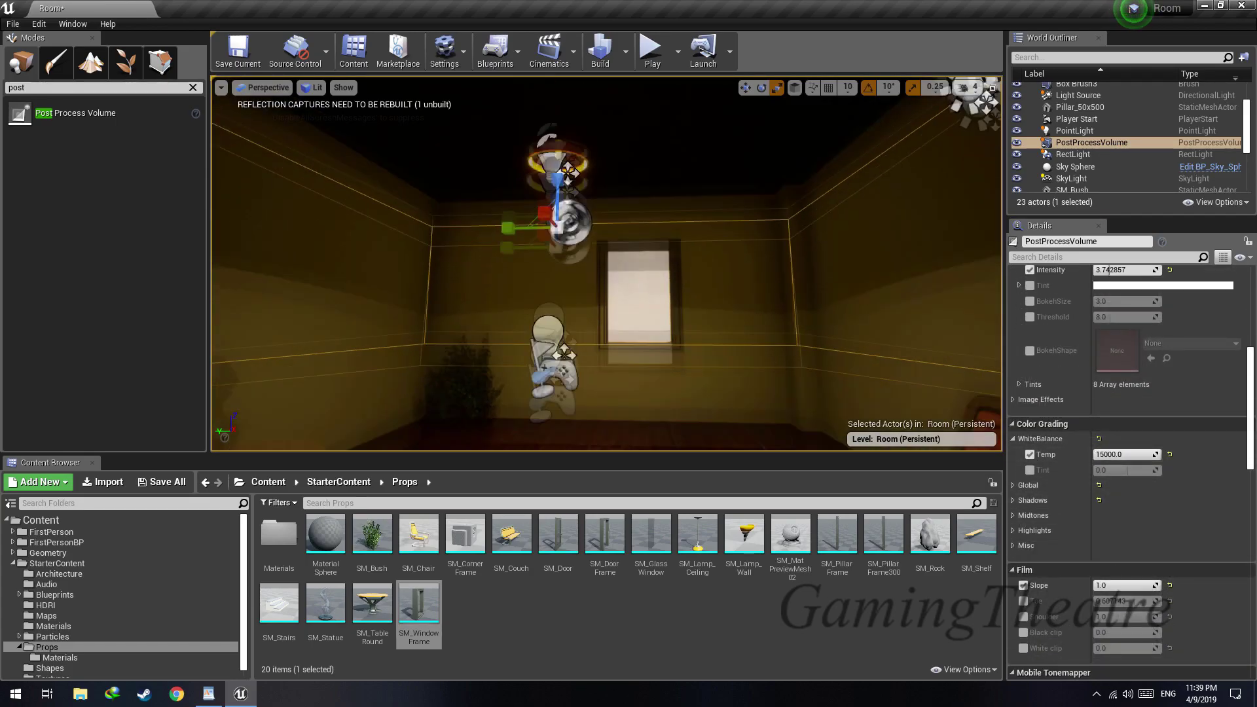
key("s")
key("w")
key("s")
key("w")
key("w")
right_click_drag(607, 264, 663, 252)
key("s")
key("w")
key("w")
key("s")
key("w")
key("s")
key("s")
Enable infinite extent for the post process volume again and shrink the volume inside the room
scroll(1118, 584, "down", 20)
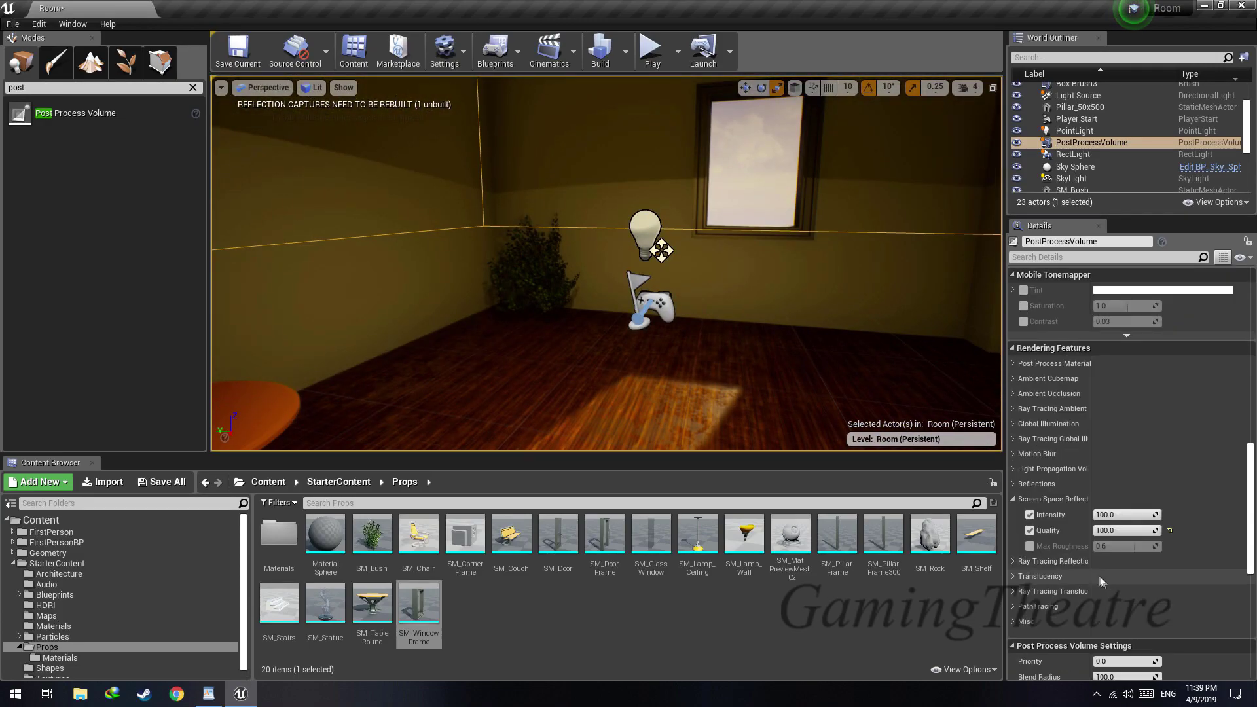
left_click(1099, 473)
key("w")
right_click_drag(606, 305, 615, 340)
key("s")
key("s")
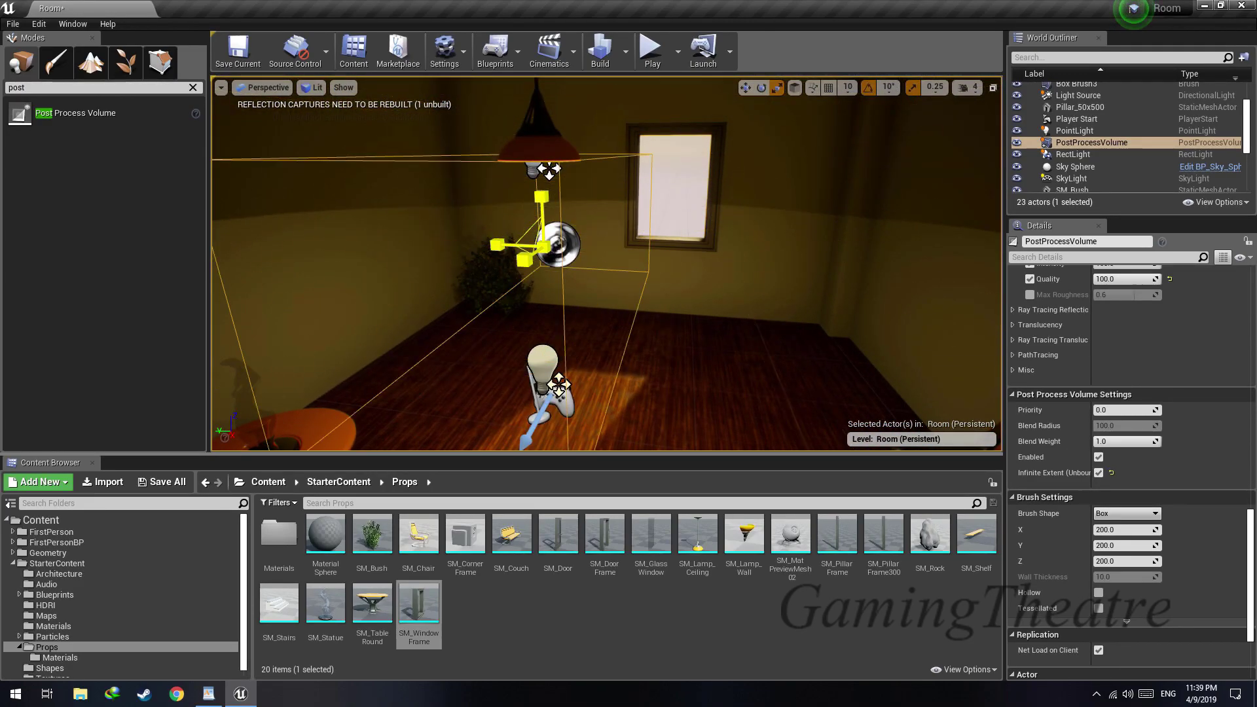
Set the post process volume's scale to 1.0 on the X, Y and Z axes
scroll(1105, 339, "up", 15)
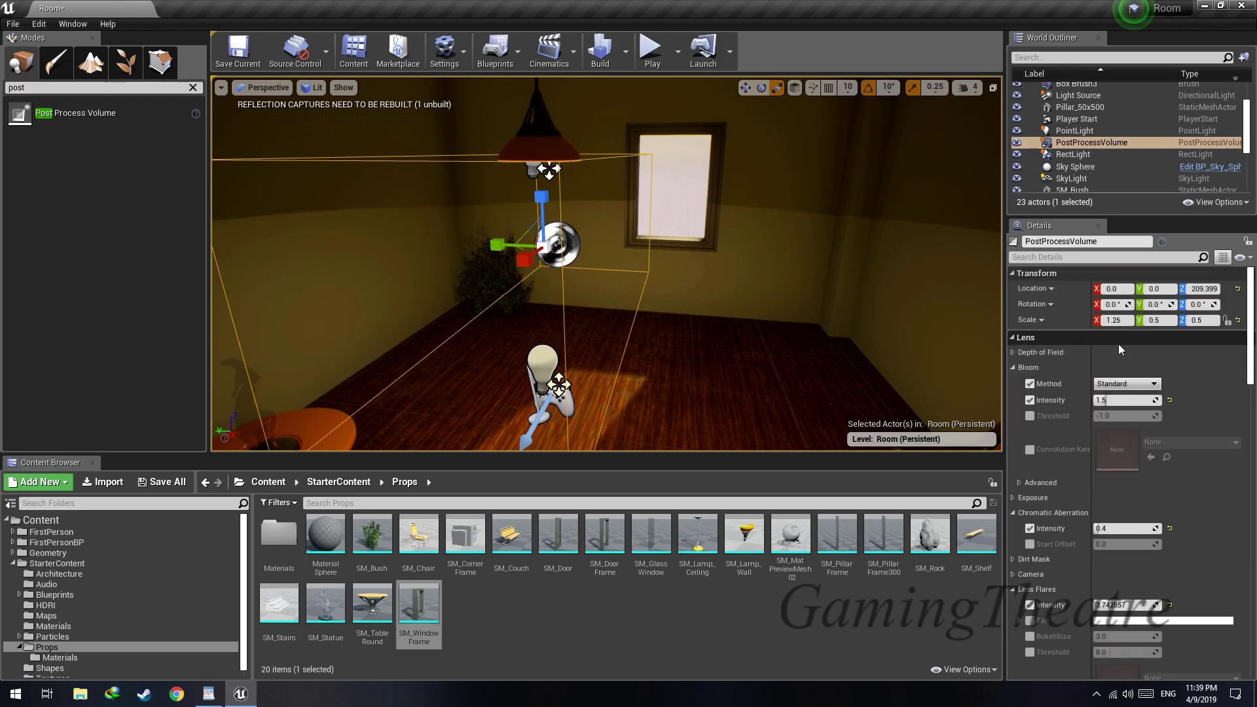
left_click(1125, 321)
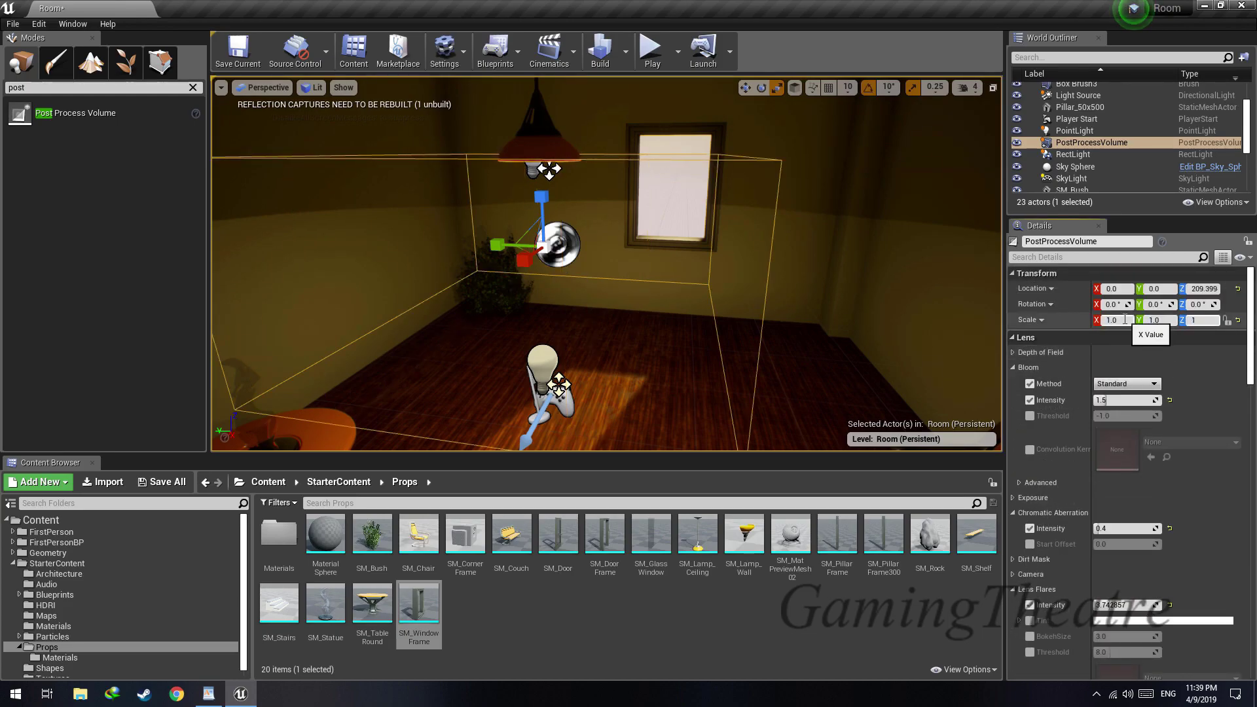
right_click_drag(773, 275, 628, 288)
key("s")
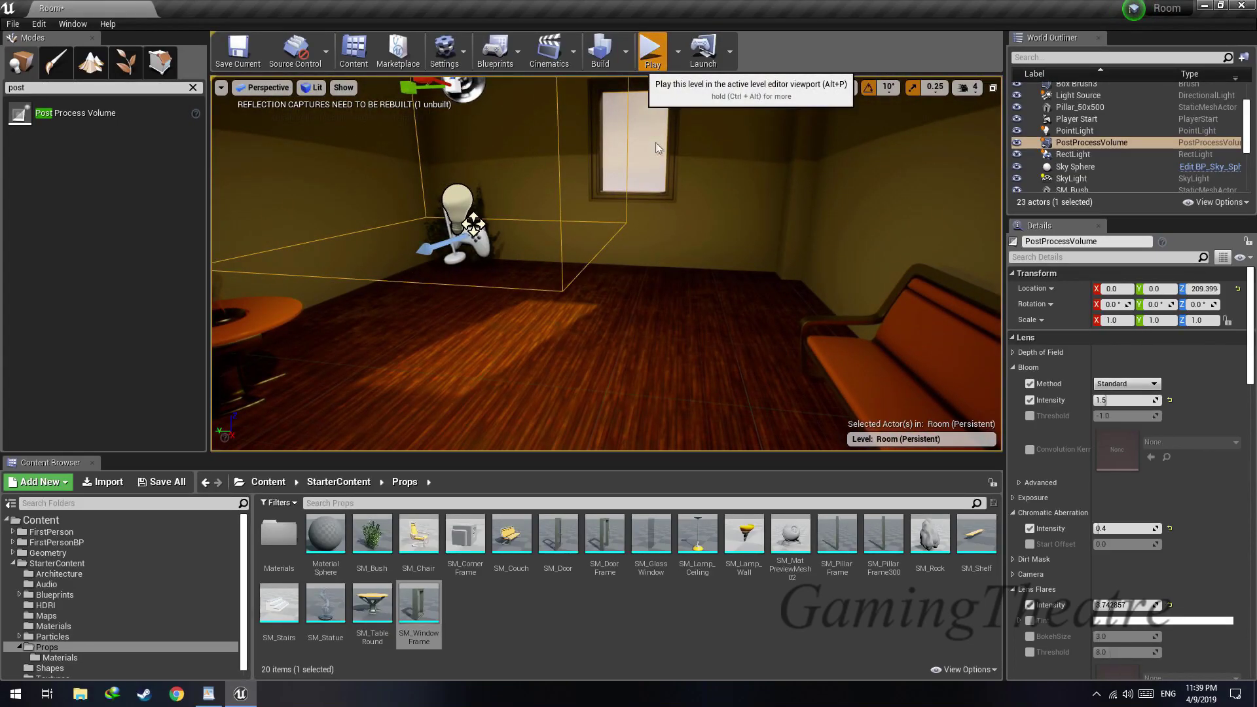
Play the level to preview the room in game, and end the play session
left_click(651, 51)
left_click(661, 186)
key("Escape")
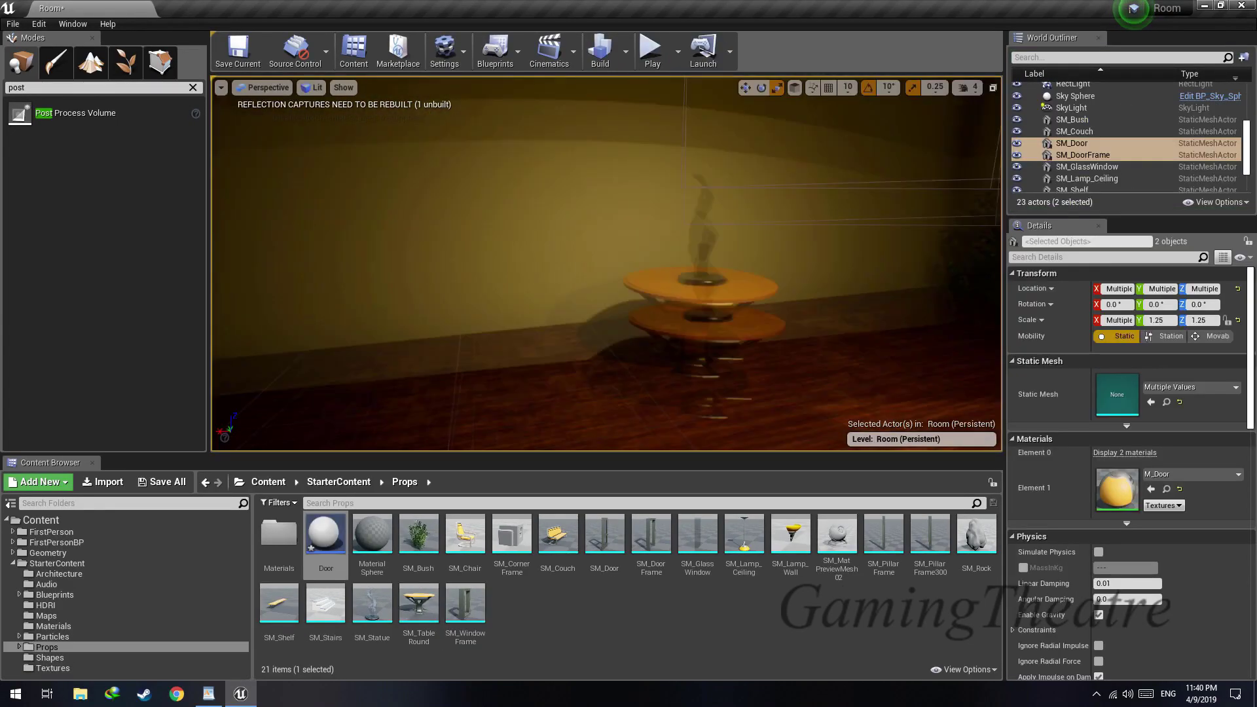
Look around the furnished room from several viewpoints and select only the door mesh, without its frame
key("s")
right_click_drag(629, 275, 720, 272)
key("w")
key("s")
key("w")
left_click(592, 306)
key("w")
key("s")
key("s")
key("w")
key("s")
key("s")
key("w")
key("s")
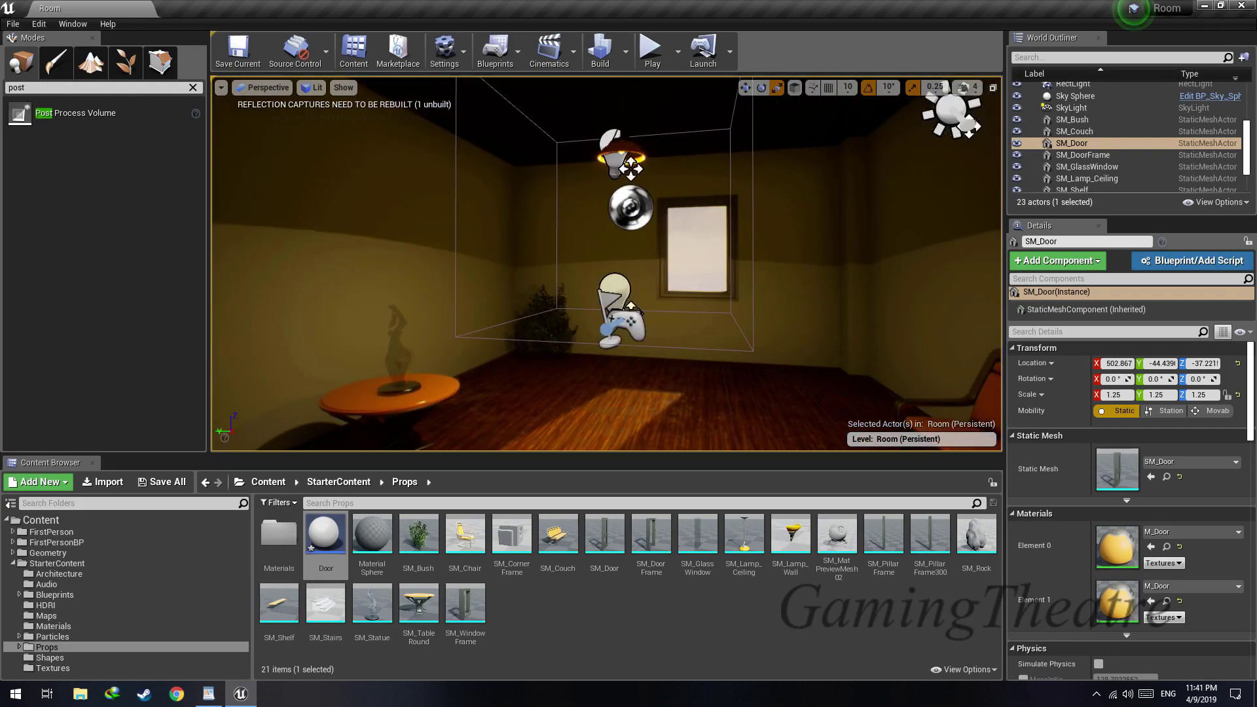
Delete the door mesh from the room and undo the deletion
key("Delete")
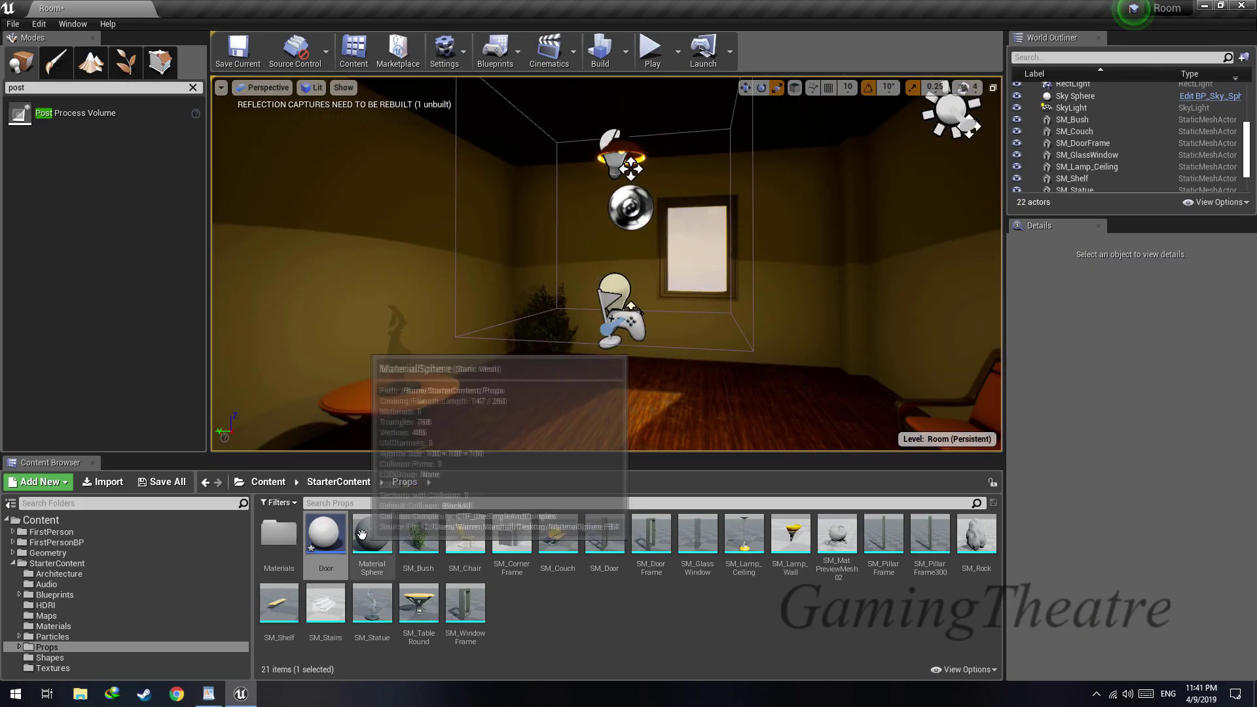
key("ctrl+z")
key("f")
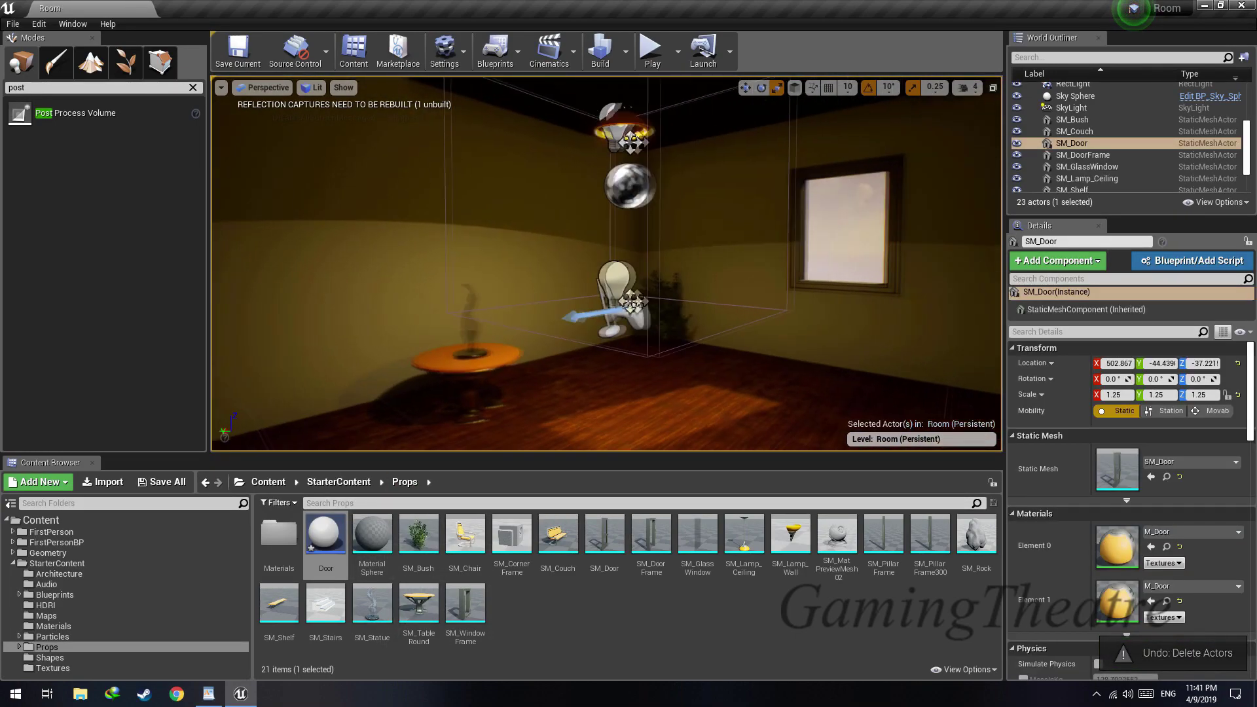